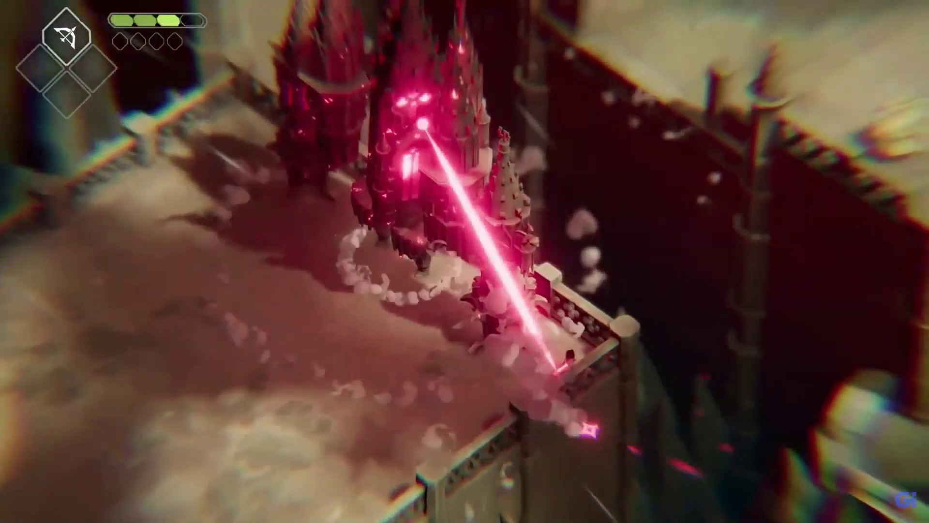
- Leave the Death's Door trailer and return to Unity's Level01 dungeon scene
mouse_move(121, 349)
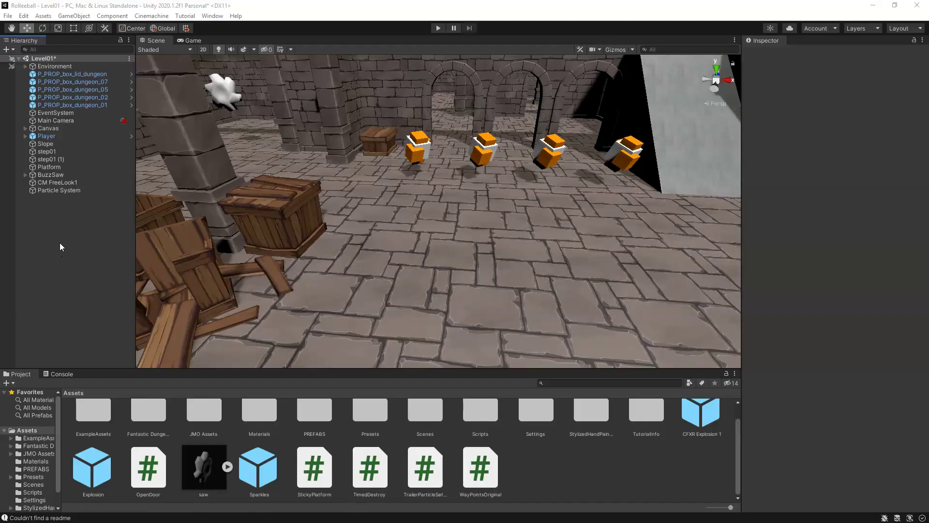
- Create an Effects > Particle System named Sparkles in the Level01 scene and look down on it
right_click(60, 242)
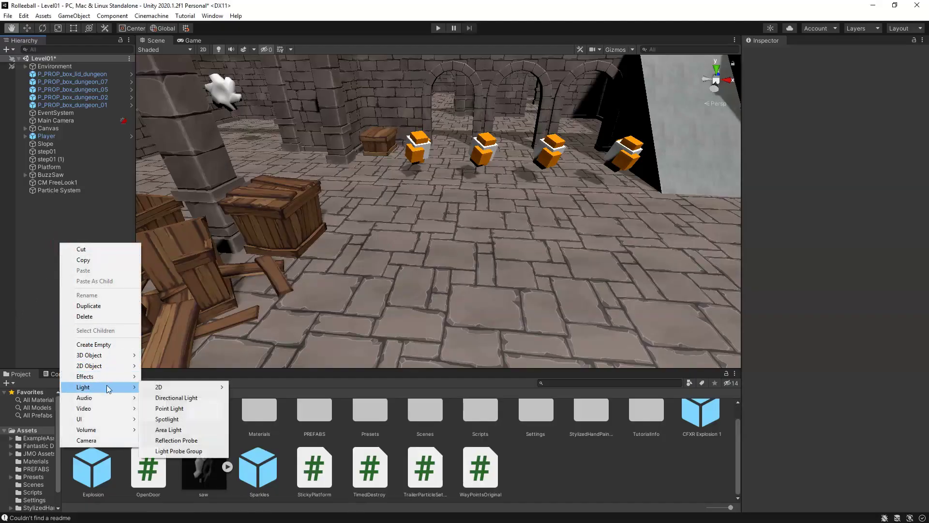
mouse_move(101, 376)
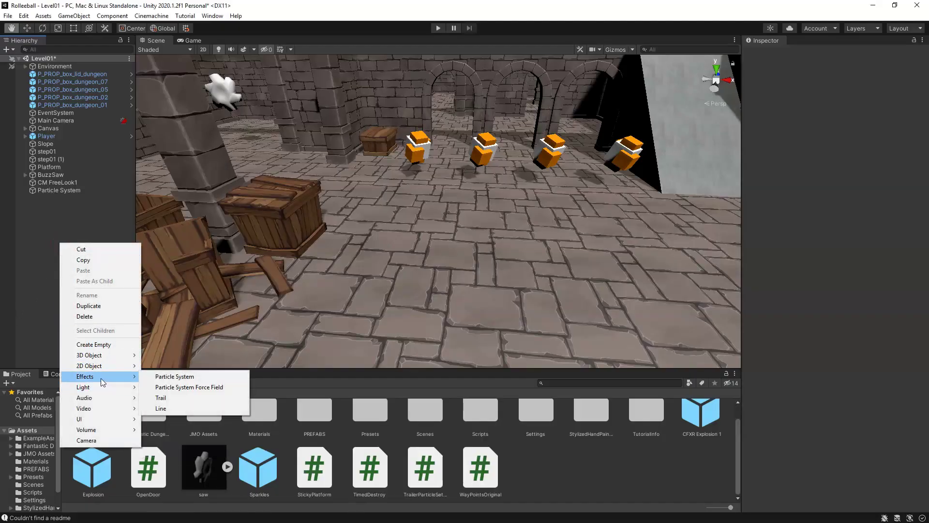
click(164, 378)
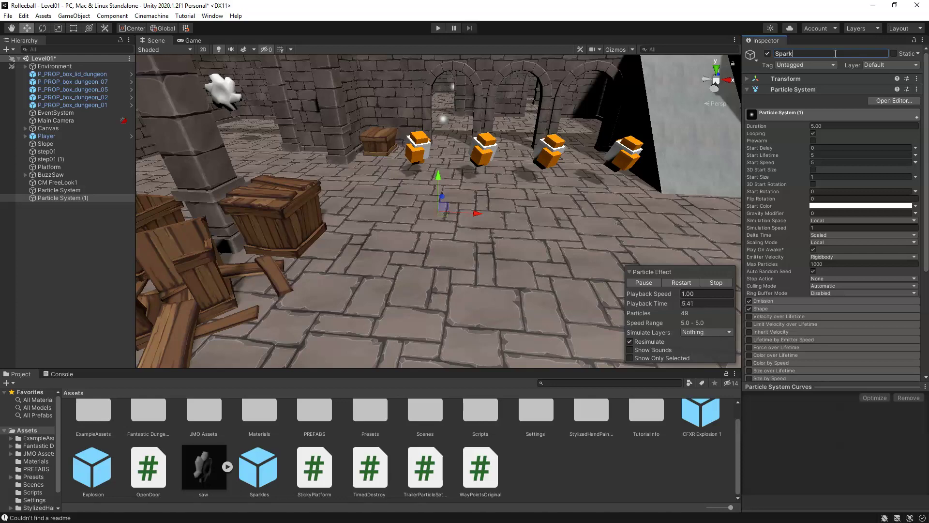
alt+drag(536, 180, 474, 271)
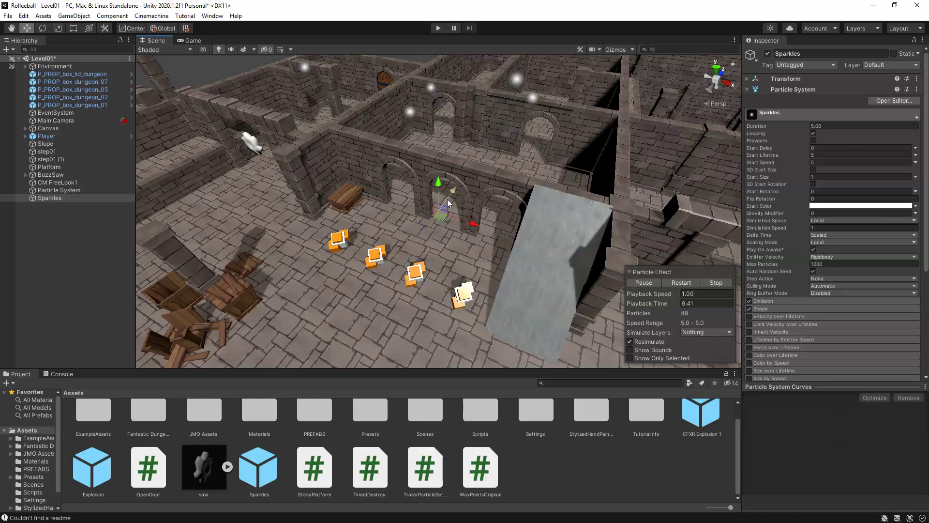
- Reset the Sparkles Transform so its position and rotation are zeroed
click(748, 79)
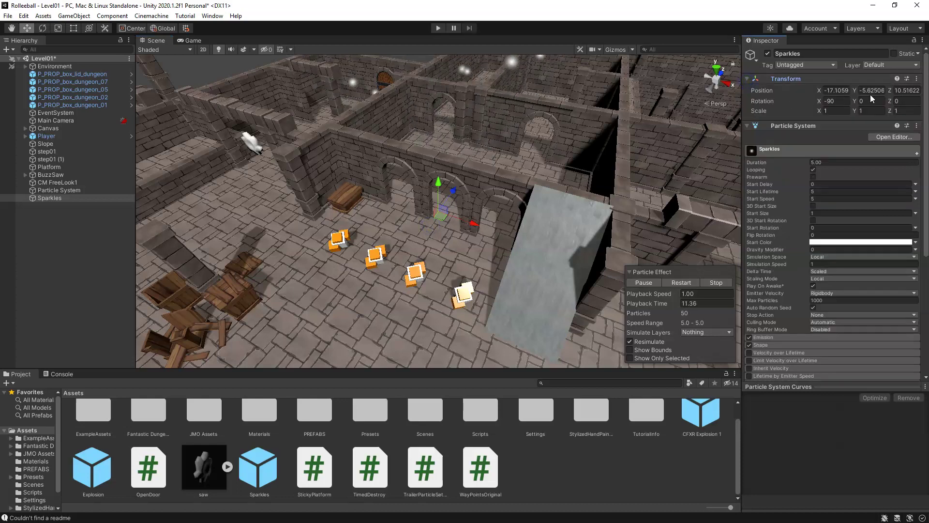
click(916, 78)
click(858, 91)
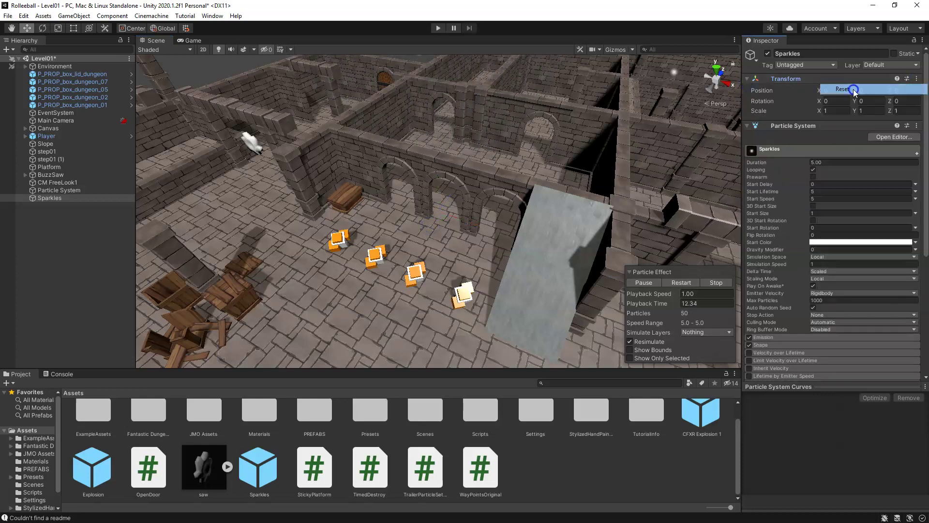
- Move Sparkles onto the dungeon floor near the orange pickups, at X -13.994, Y 0, Z -1.986
scroll(542, 271, down, 5)
scroll(589, 300, down, 3)
scroll(559, 271, down, 3)
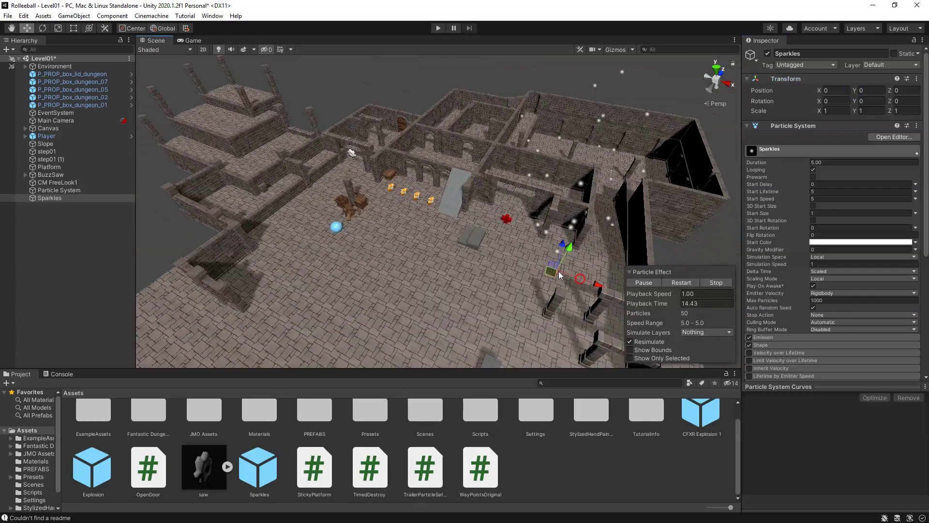
drag(399, 240, 404, 235)
scroll(405, 234, up, 6)
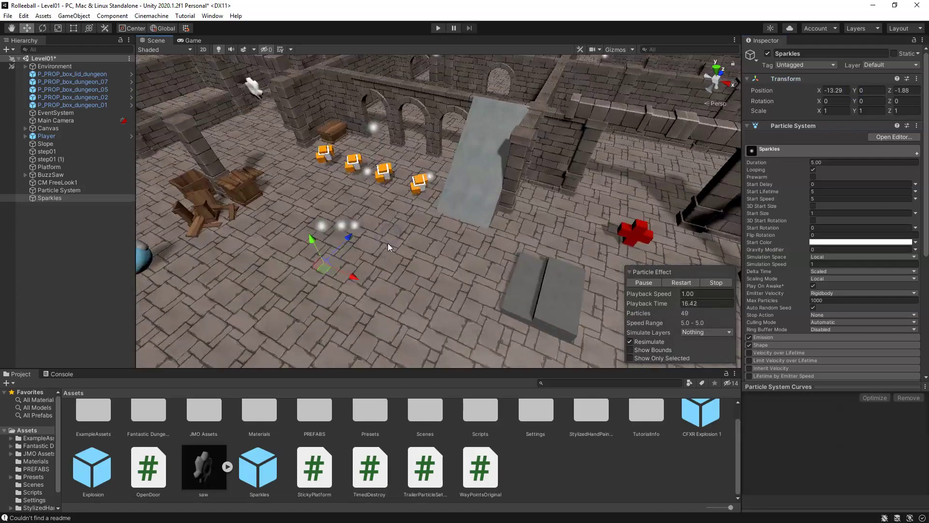
alt+drag(416, 203, 462, 209)
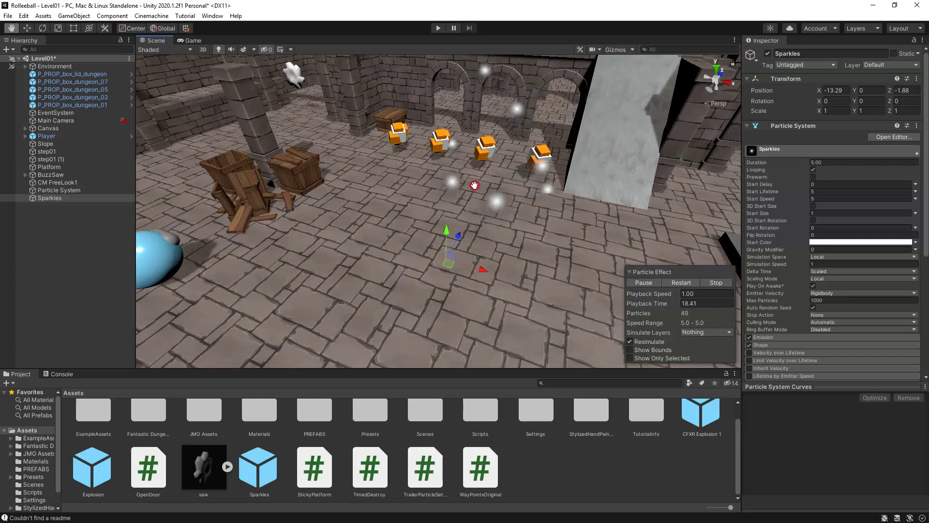
middle_drag(462, 209, 445, 200)
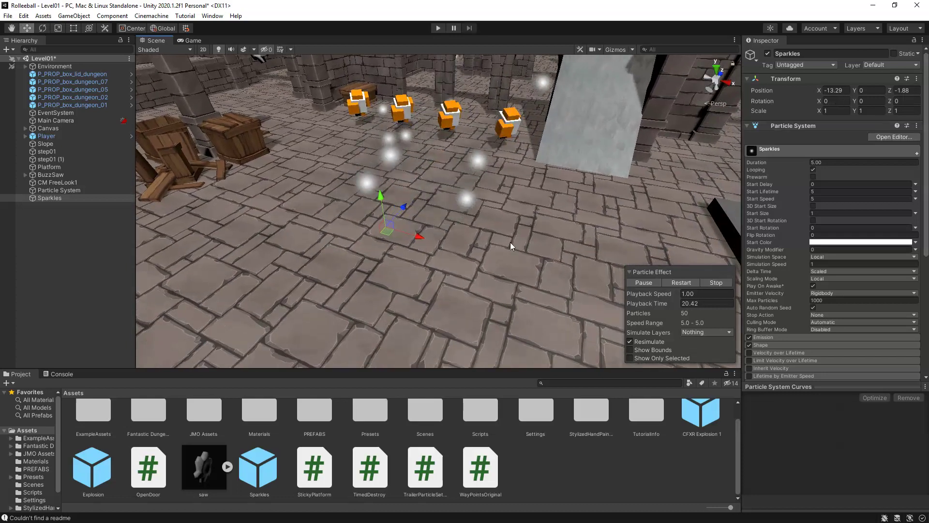
drag(388, 235, 351, 228)
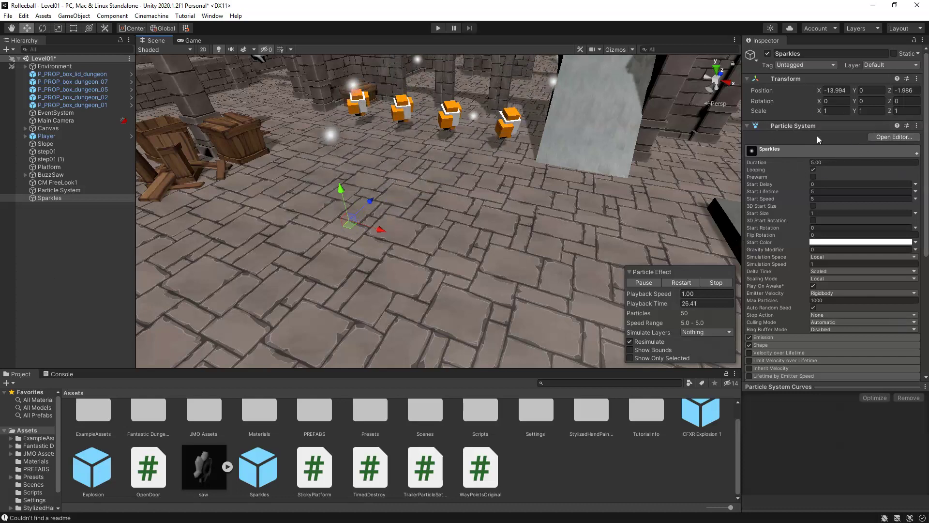
- Change the Sparkles Duration from 5.00 to 0.20
click(748, 79)
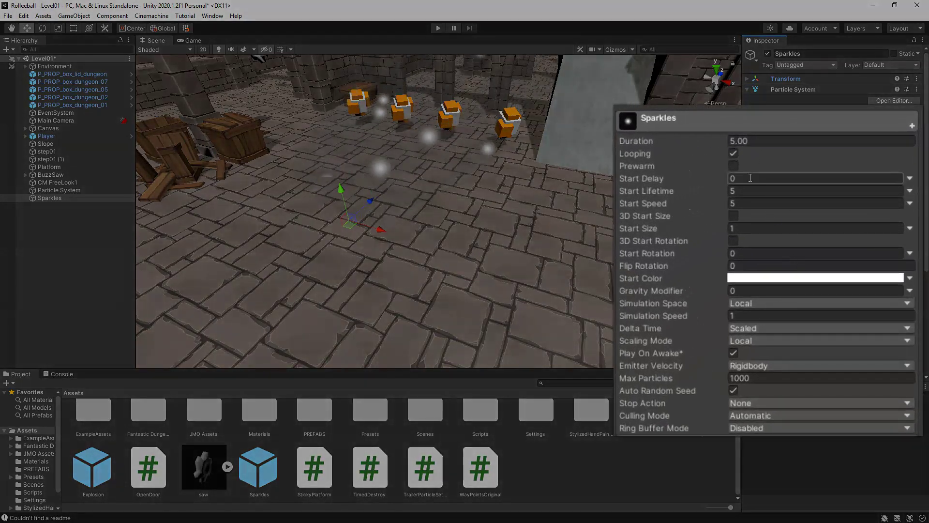
scroll(803, 303, down, 5)
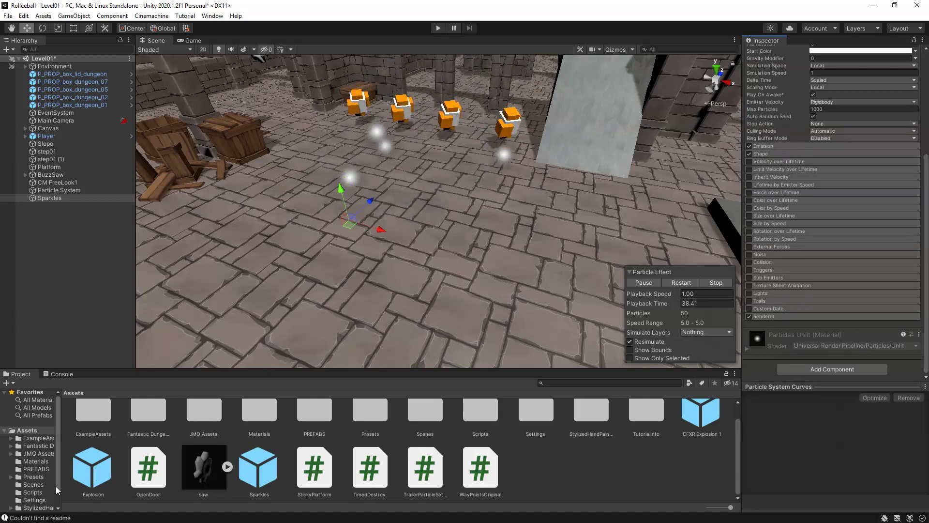
scroll(827, 262, up, 5)
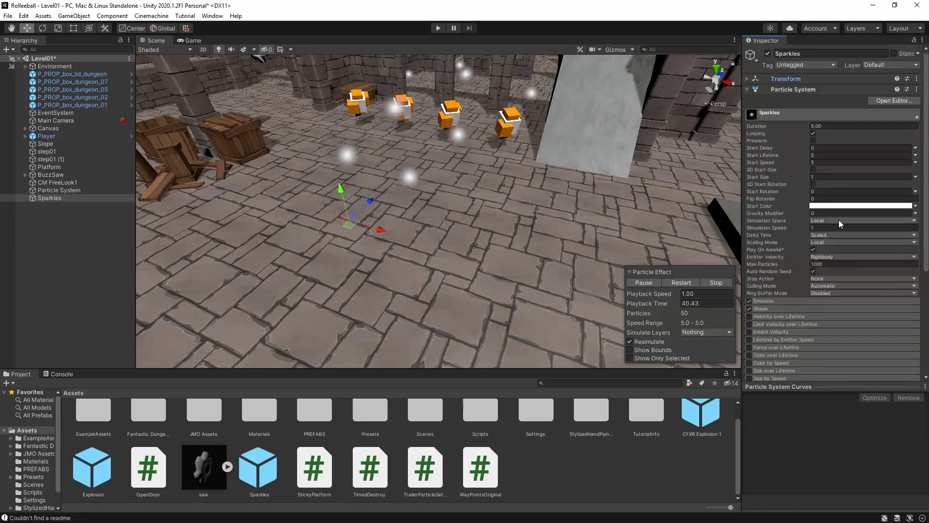
click(833, 127)
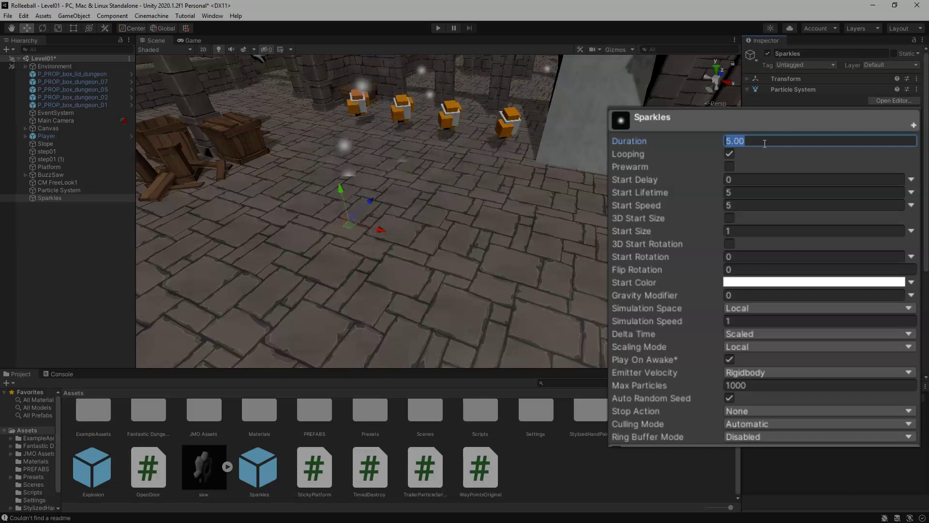
text(.2)
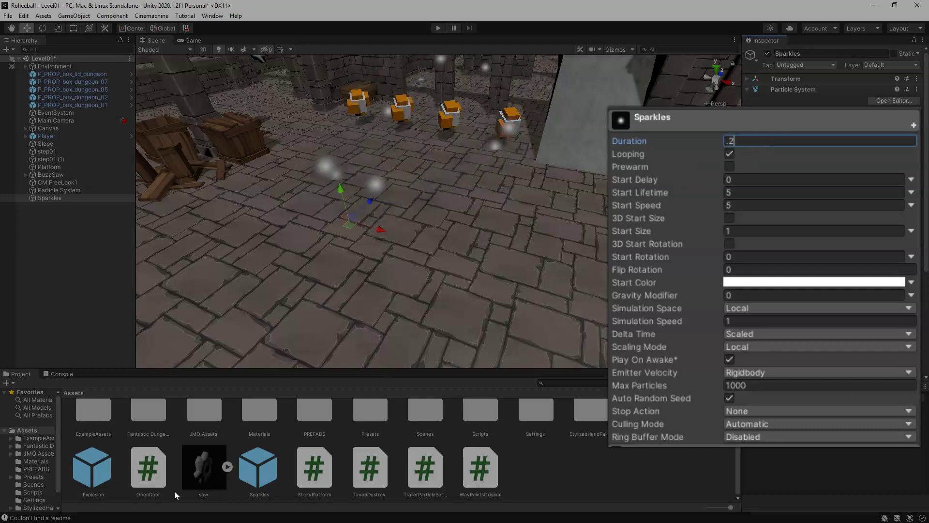
key(Return)
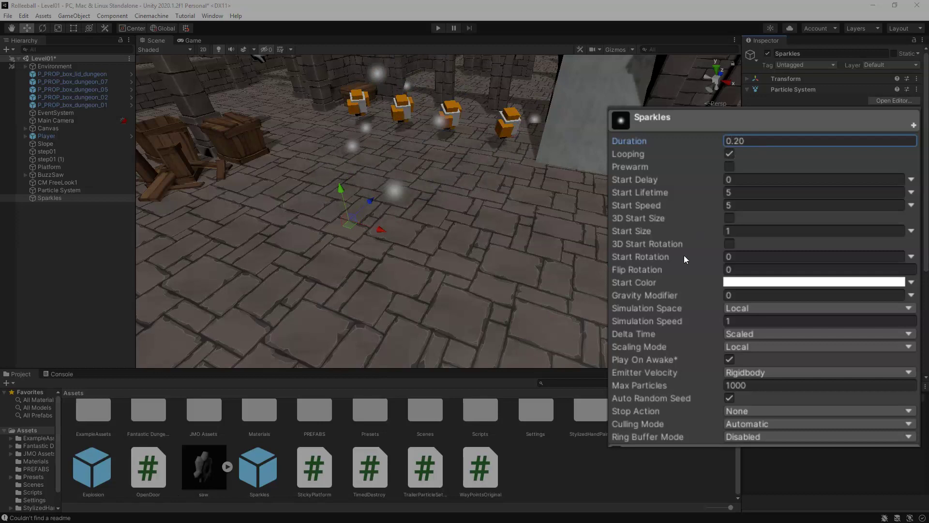
click(652, 280)
- Select the Start Delay and Start Lifetime values for editing
click(749, 180)
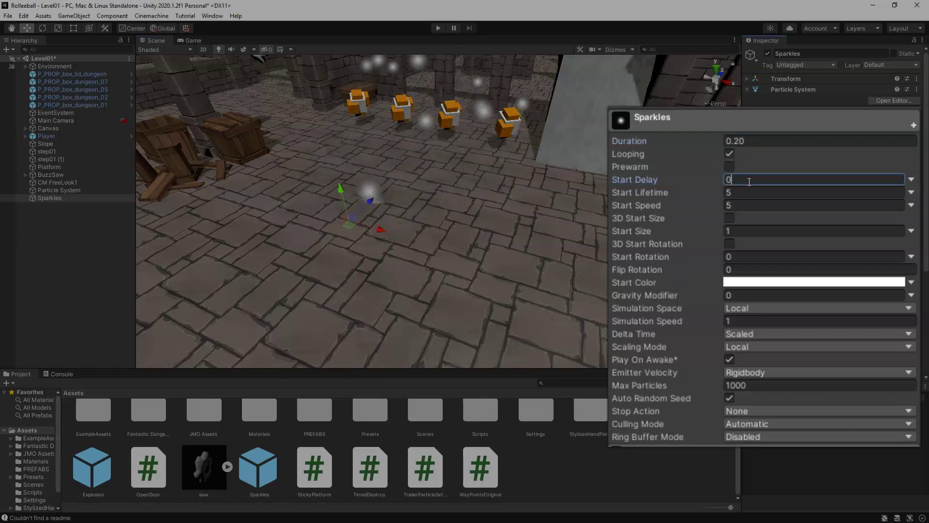
double_click(758, 182)
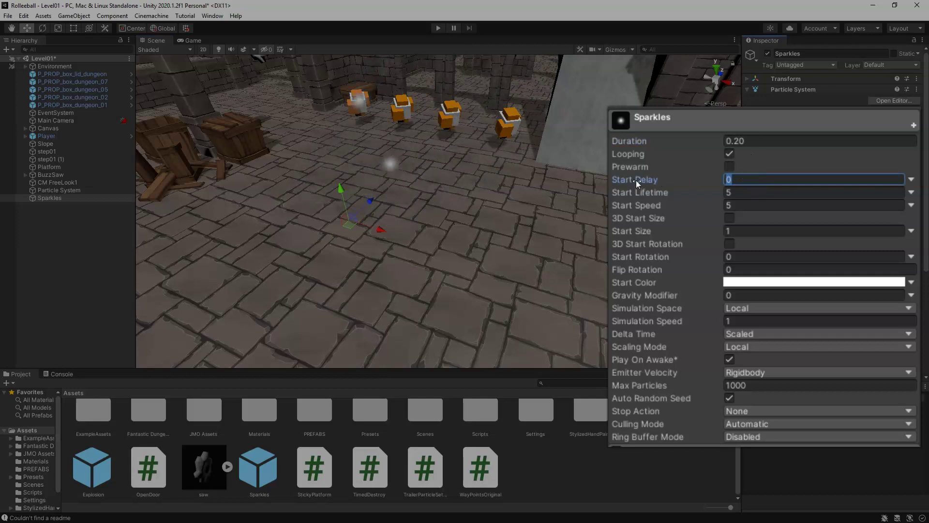
click(751, 192)
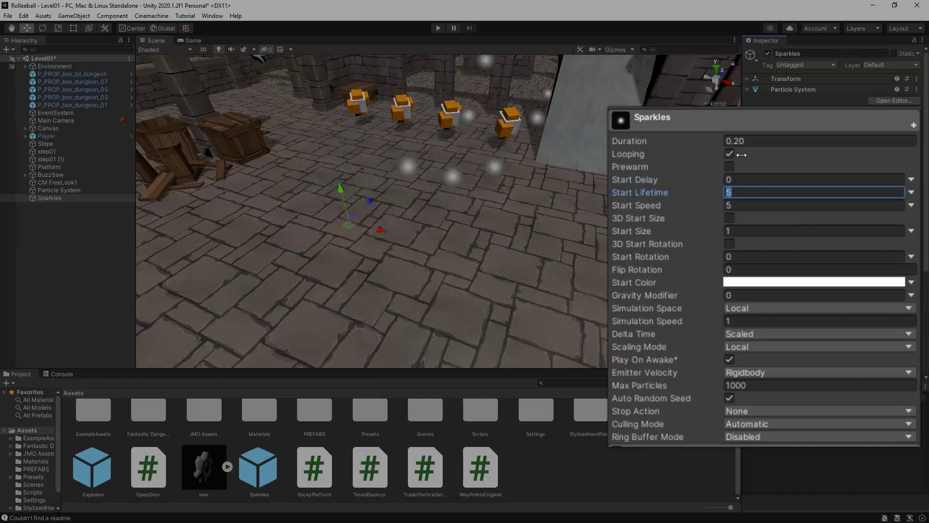
- Make Start Lifetime random between two constants, 0.3 to 0.65
click(911, 193)
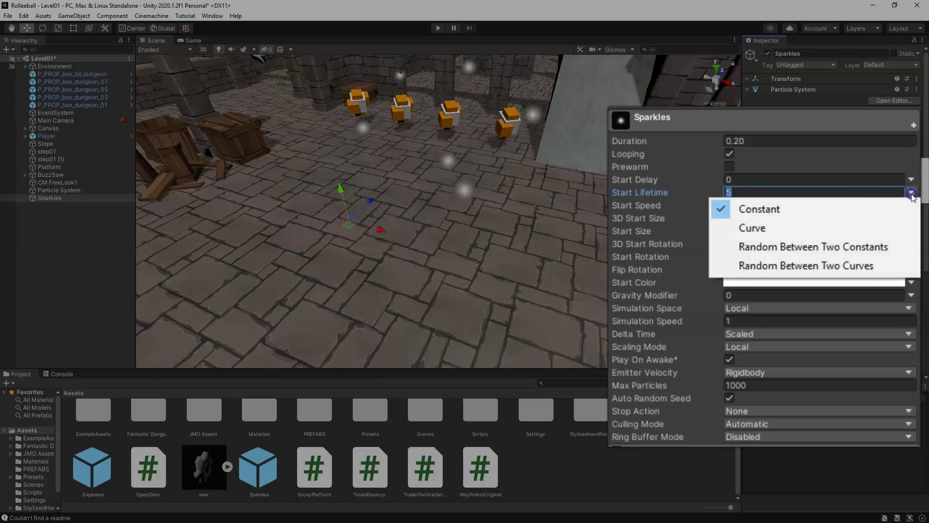
click(818, 247)
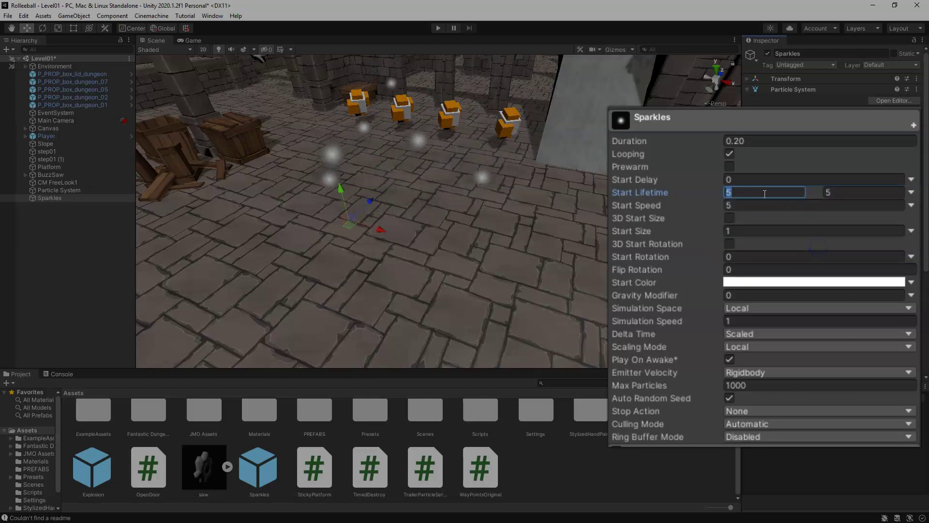
text(0.3)
key(Tab)
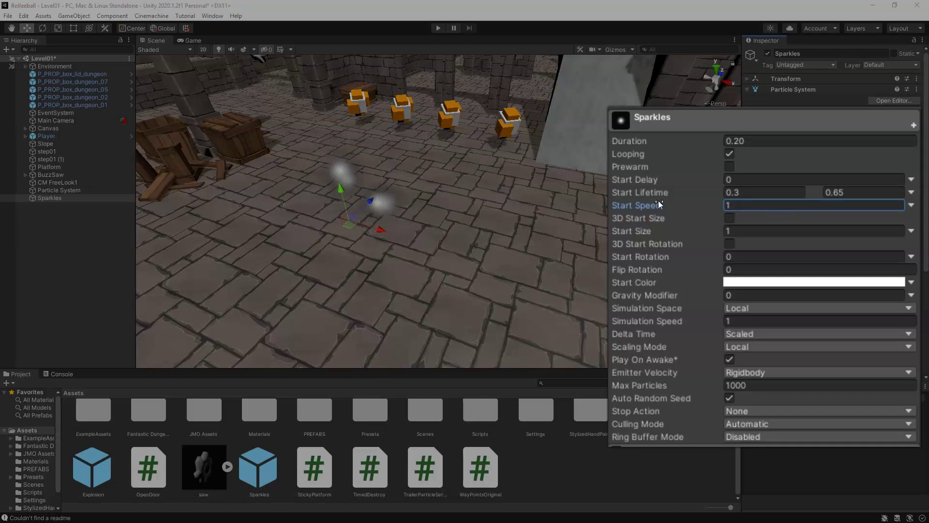
- Make Start Speed random between 1 and 10 and Start Size between 0.1 and 0.6
click(911, 205)
click(846, 260)
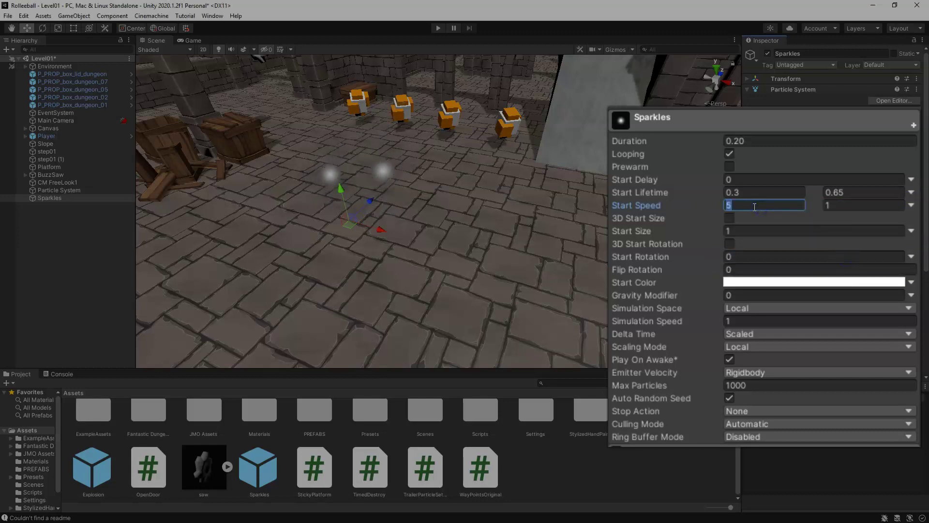
text(0)
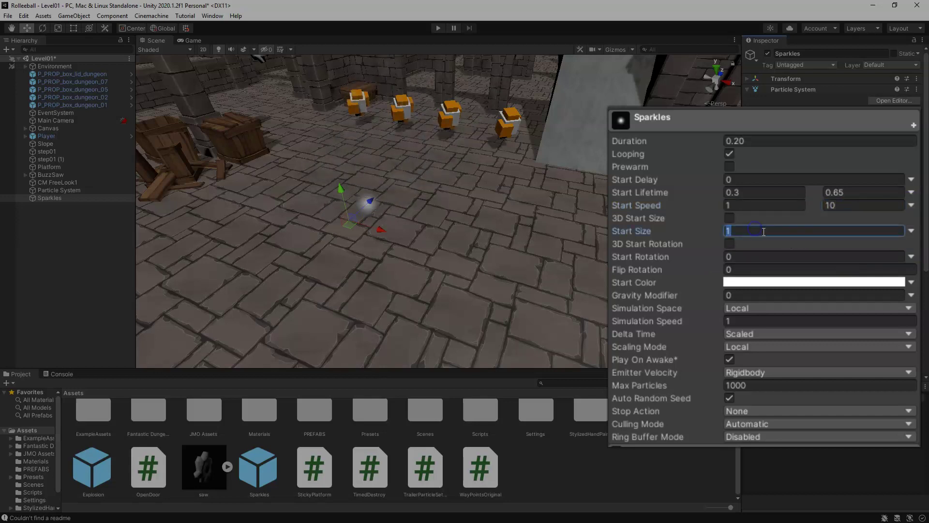
click(911, 231)
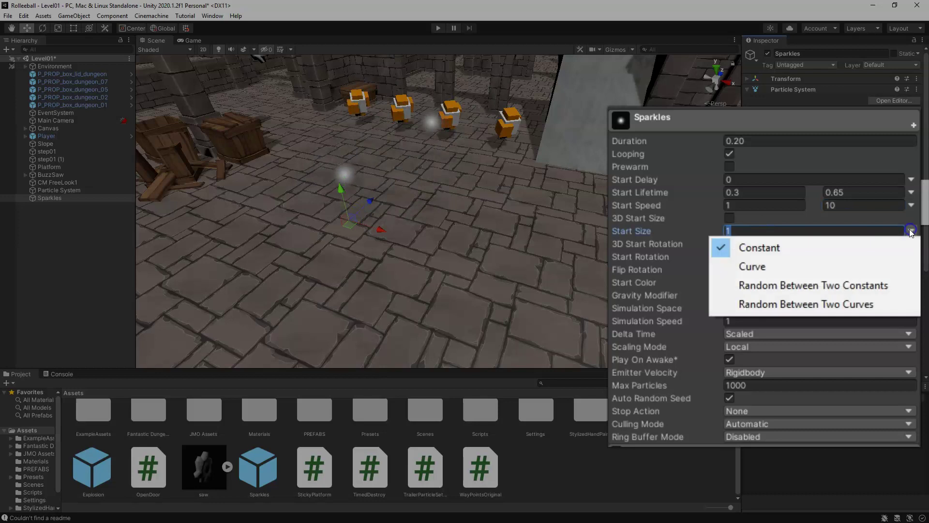
click(889, 285)
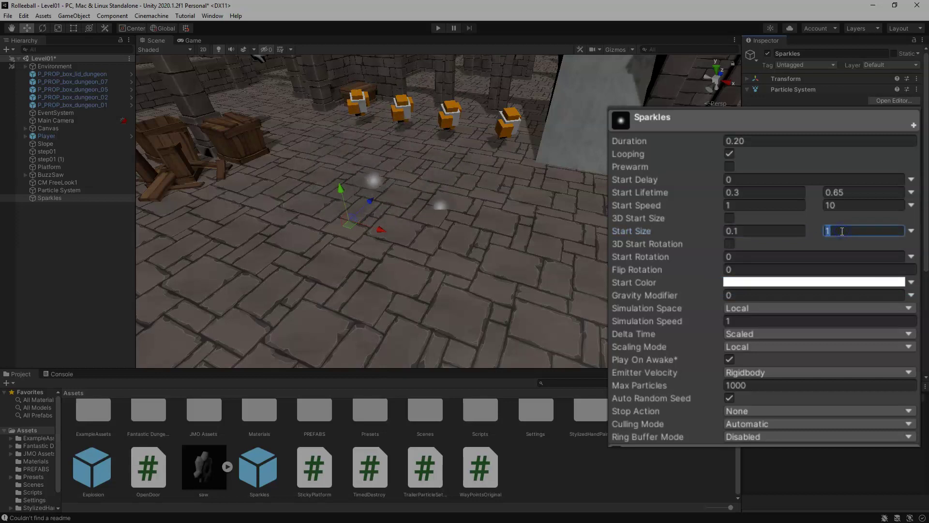
mouse_move(440, 225)
alt+mouse_down()
mouse_move(553, 196)
mouse_move(498, 213)
alt+mouse_up()
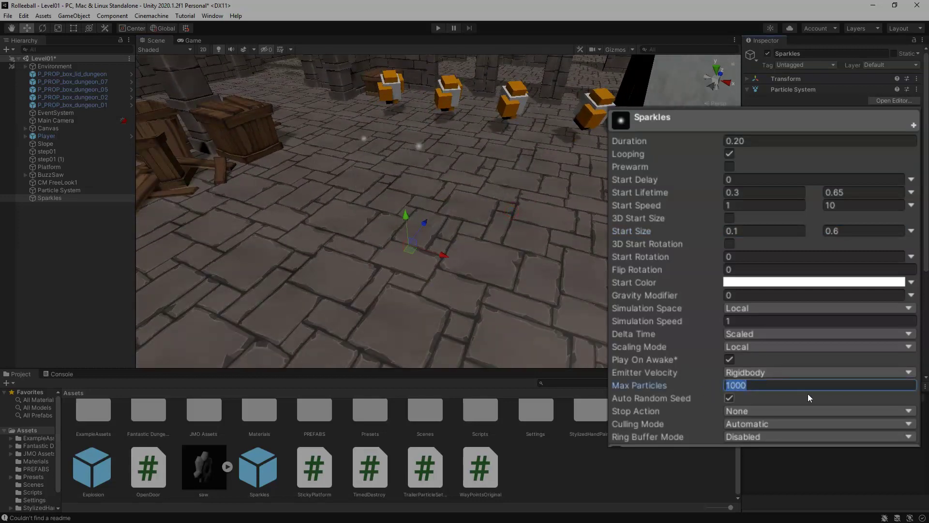
- Set Max Particles to 40 and add a 30-particle emission burst at time 0 with 1 cycle
text(40)
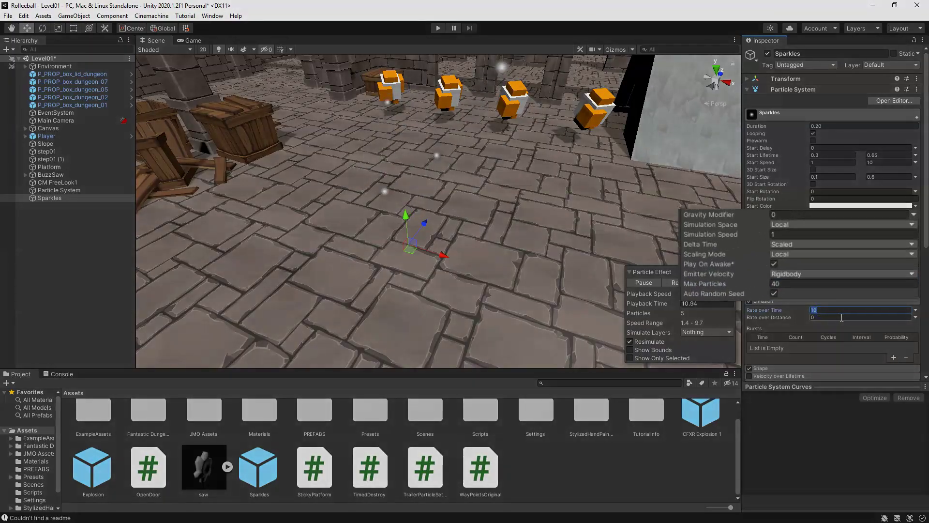
scroll(840, 317, down, 3)
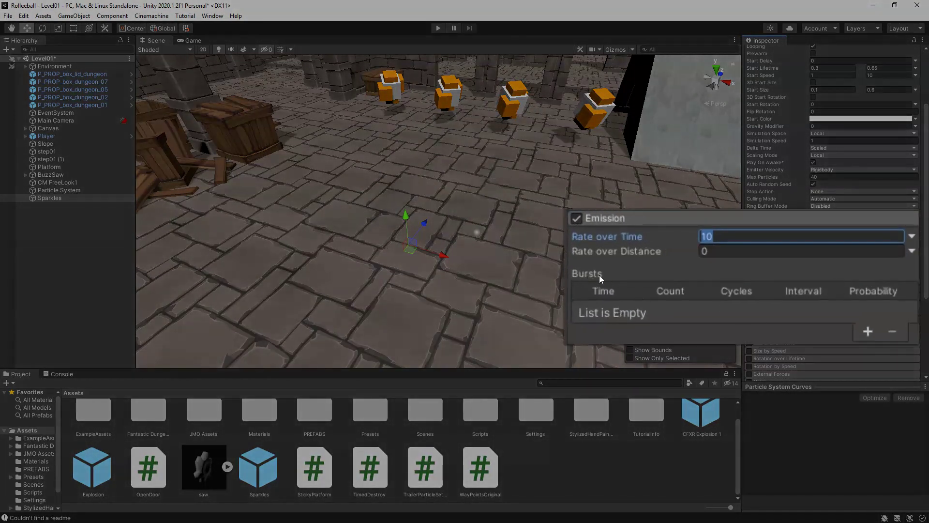
click(867, 331)
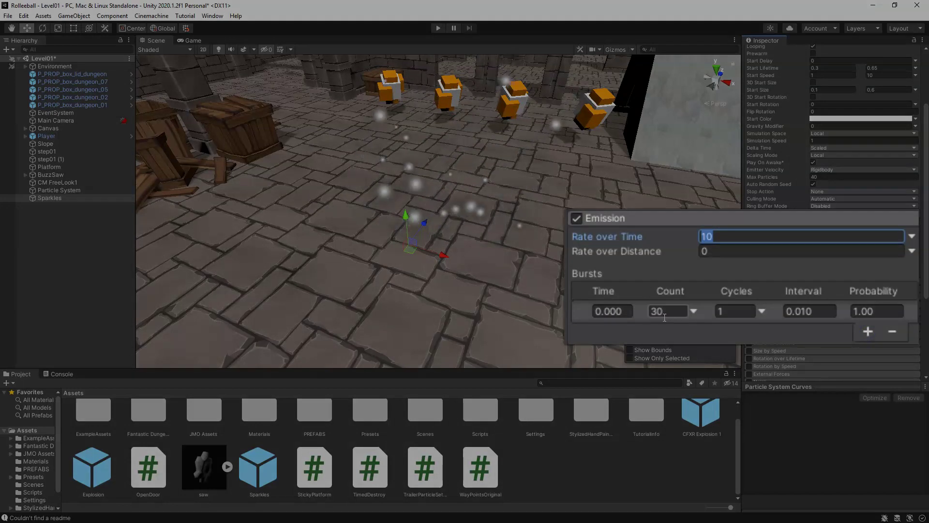
click(674, 310)
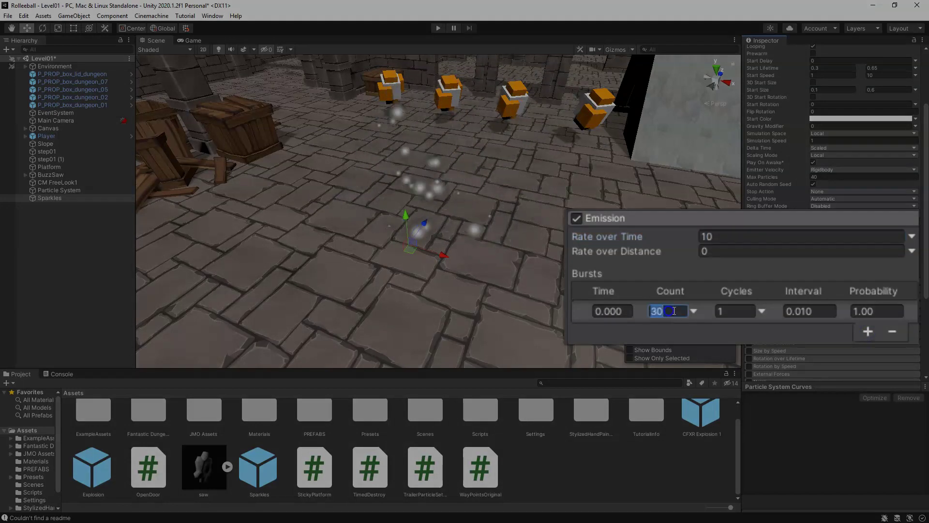
click(724, 314)
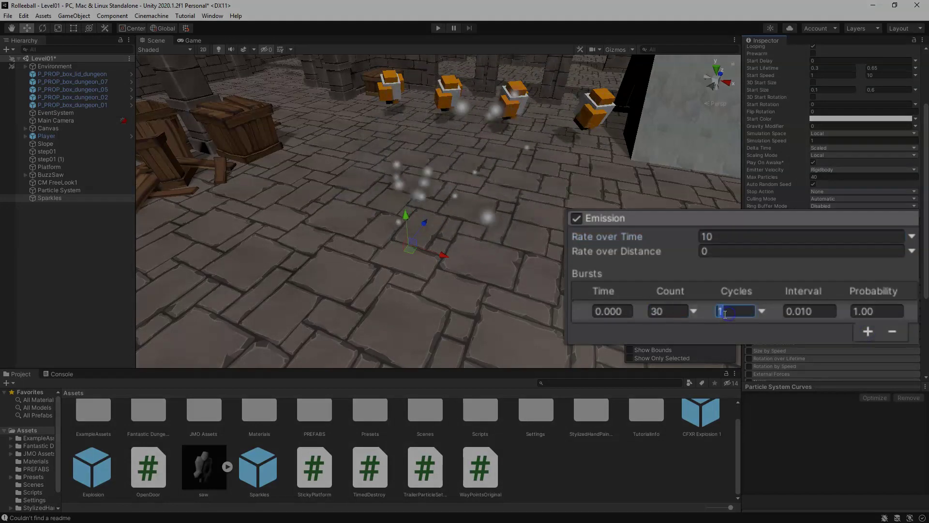
click(794, 314)
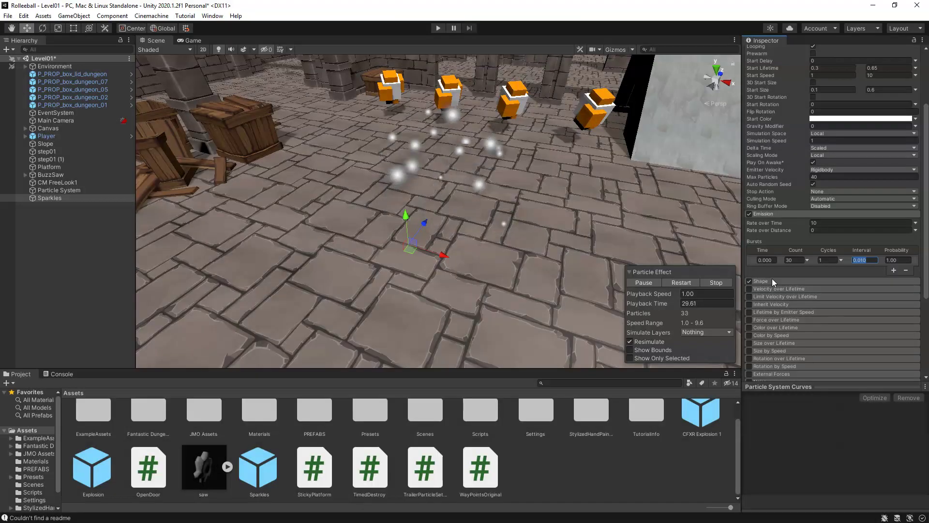
click(771, 279)
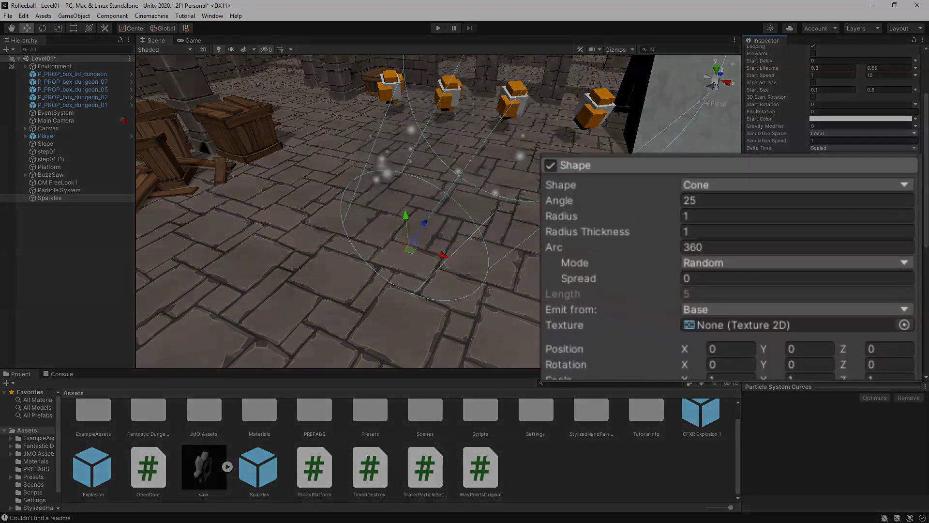
- Switch the emitter shape from Cone to Sphere with radius 0.75
mouse_move(434, 255)
right_down()
mouse_move(382, 211)
mouse_move(352, 216)
mouse_move(383, 216)
right_up()
click(699, 185)
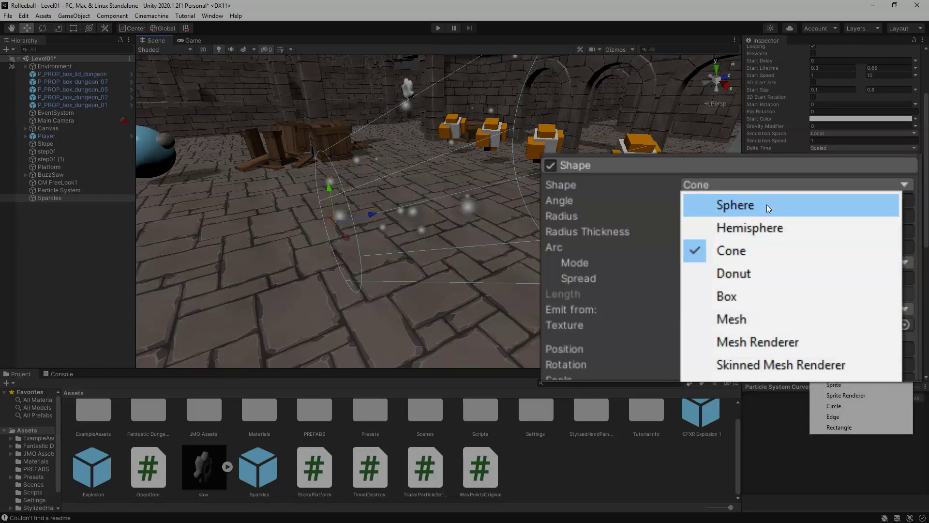
click(766, 205)
mouse_move(530, 246)
right_down()
mouse_move(564, 255)
mouse_move(469, 249)
right_up()
click(711, 199)
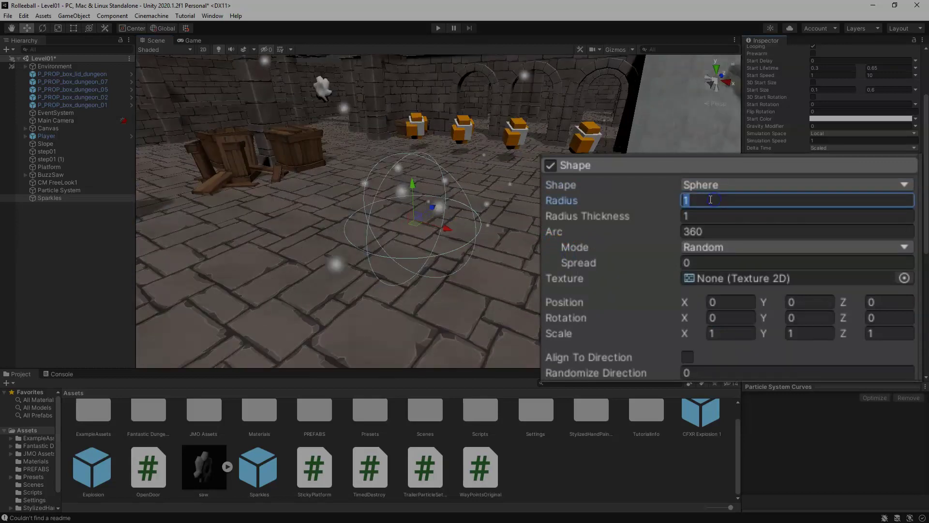
text(.75)
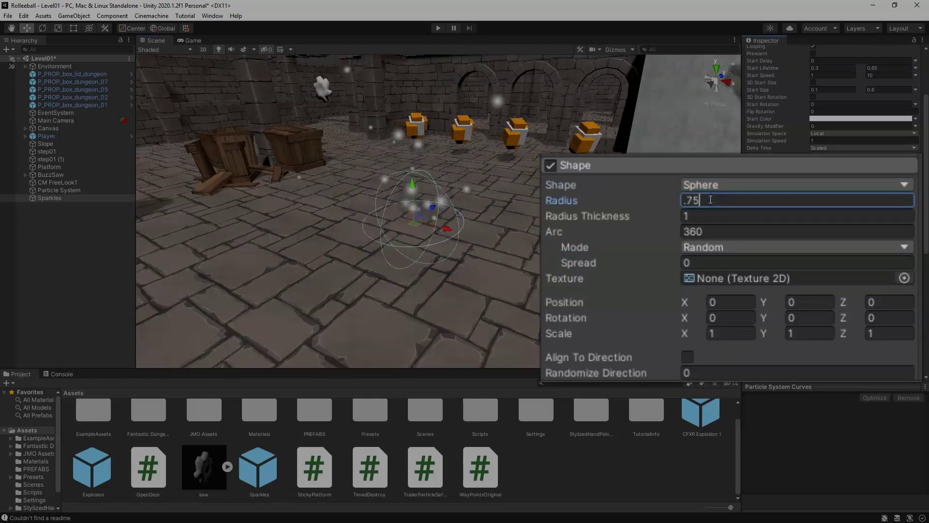
click(702, 216)
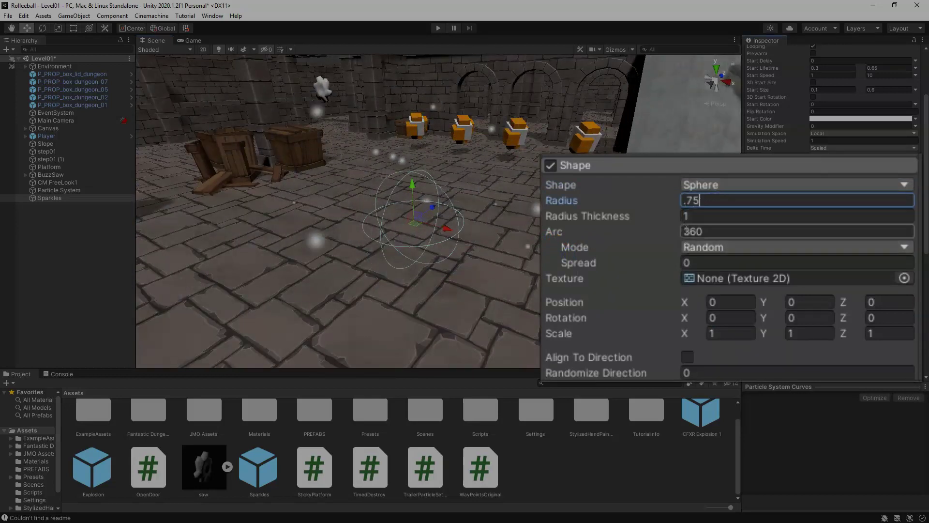
click(710, 228)
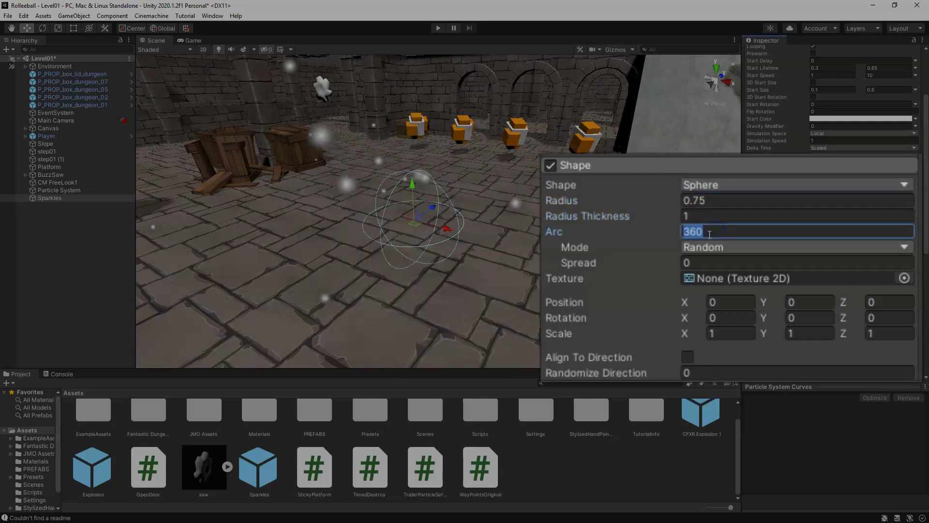
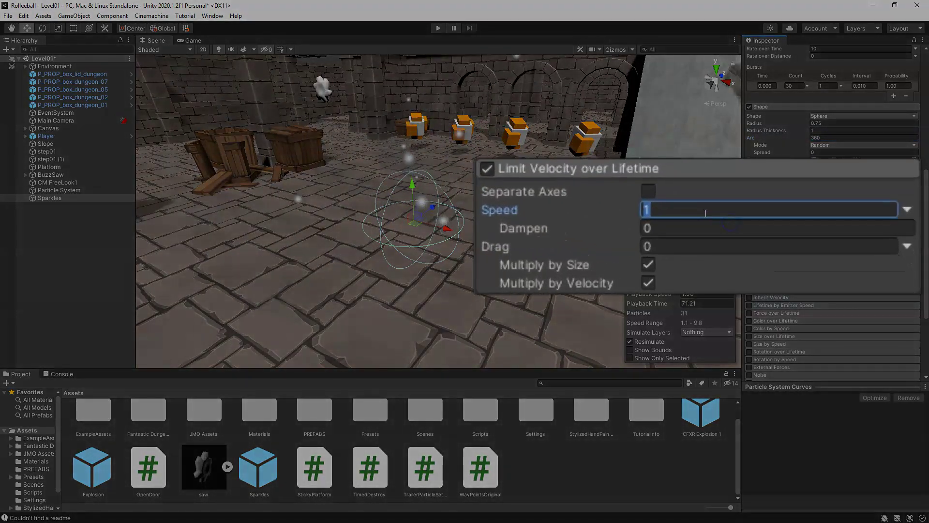
- Set Limit Velocity over Lifetime Dampen to 0.5 and enable the Size over Lifetime module
click(716, 229)
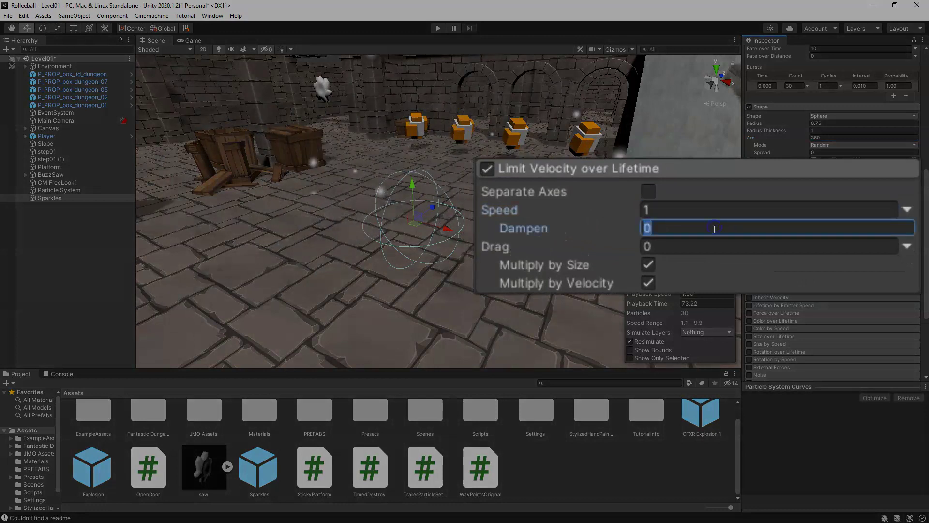
text(.5)
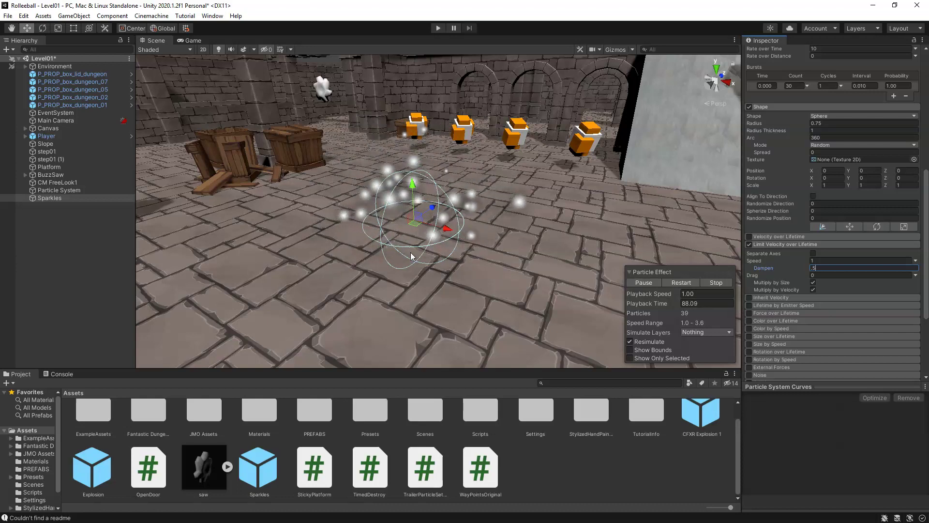
click(774, 337)
scroll(774, 336, down, 3)
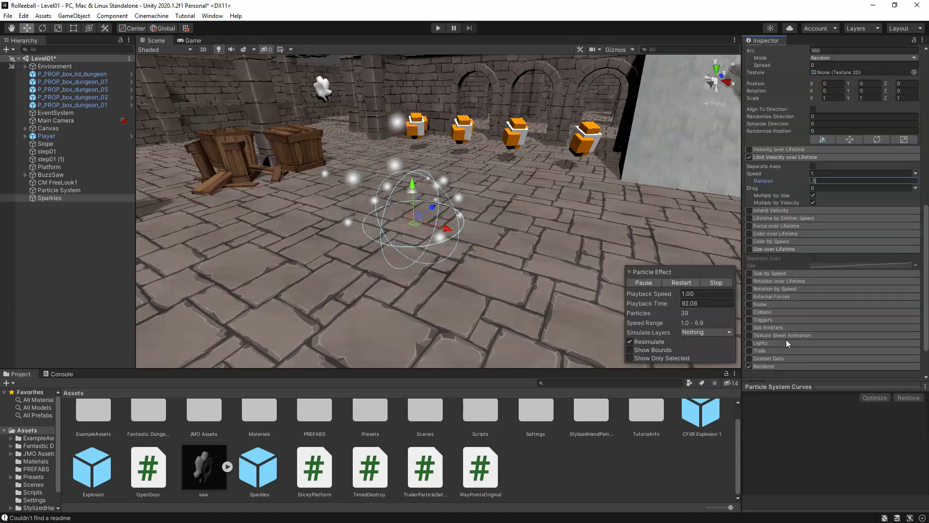
click(750, 250)
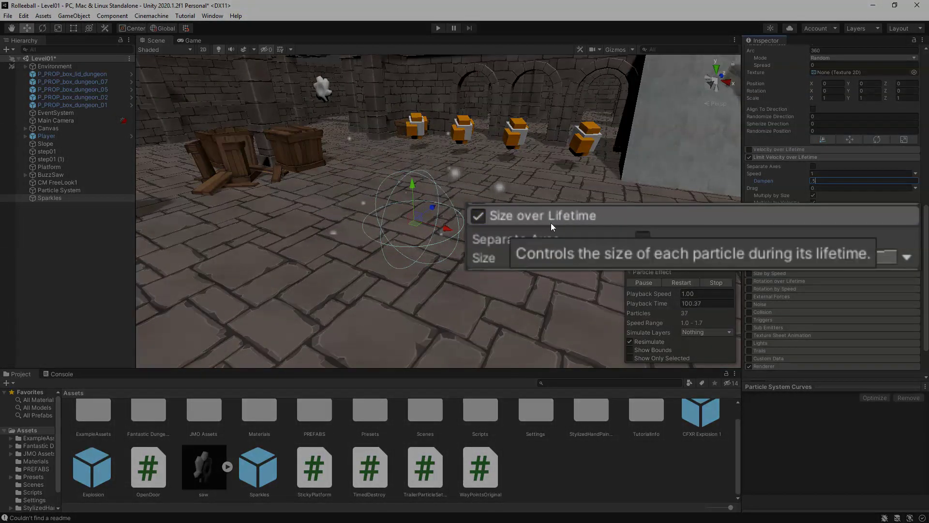
- Show the Size over Lifetime curve in an enlarged Particle System Curves editor
click(702, 257)
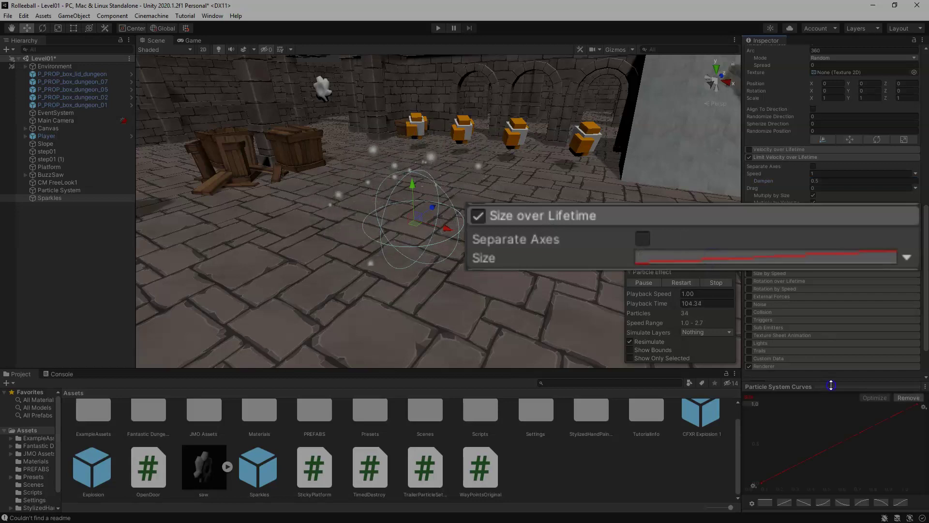
drag(821, 388, 834, 518)
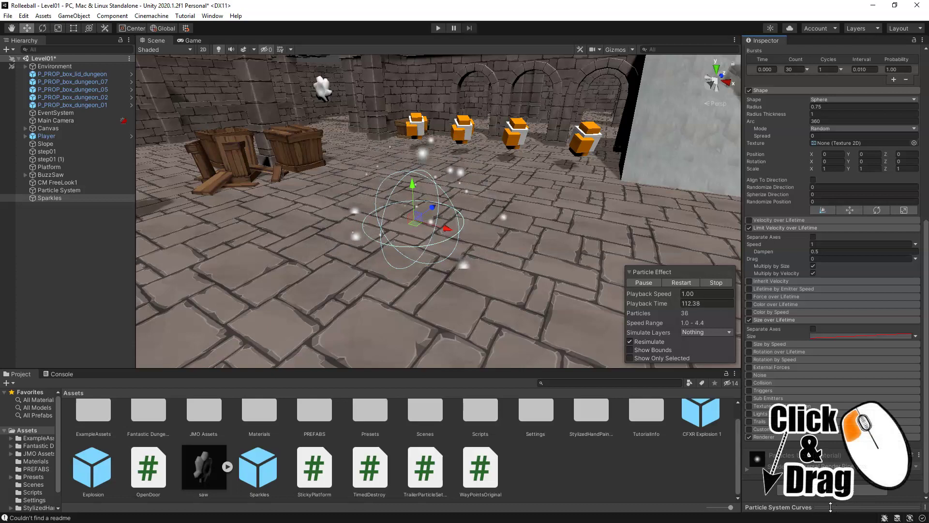
drag(840, 501, 843, 318)
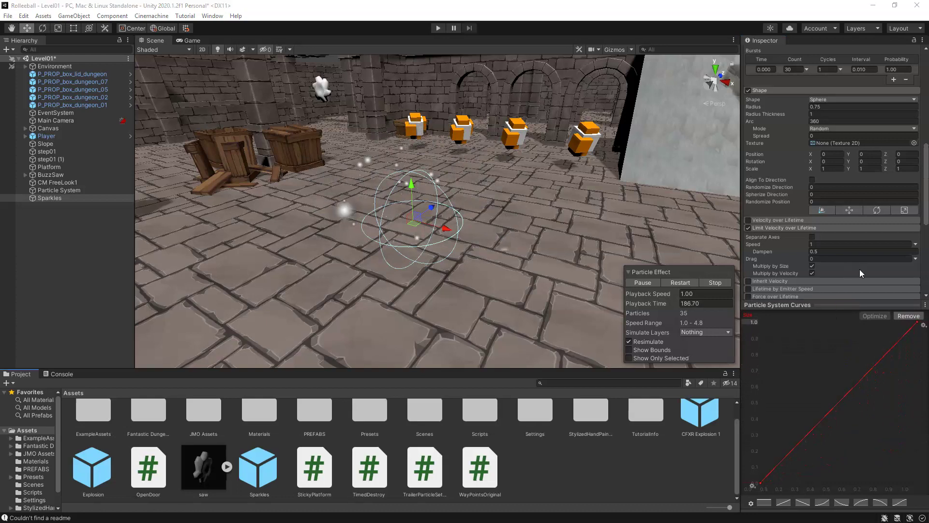
scroll(857, 267, down, 3)
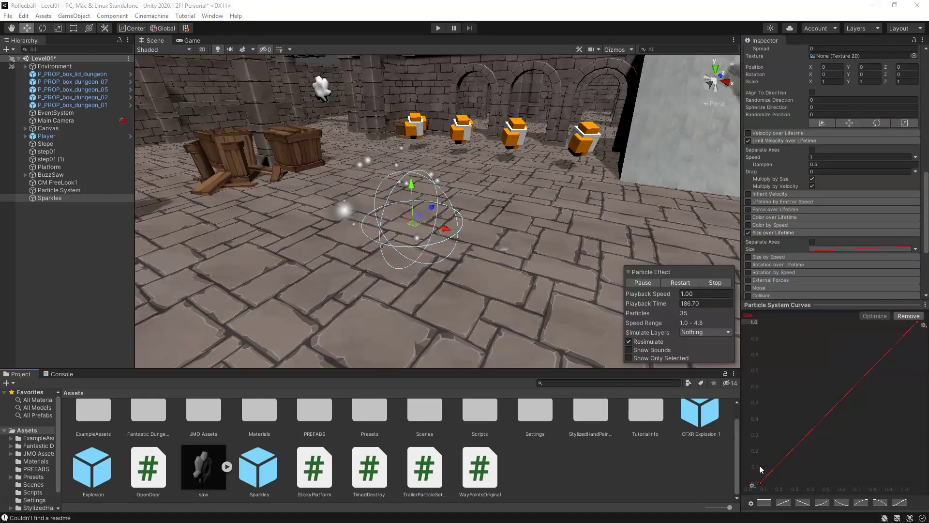
- Apply the descending linear preset so size falls from 1.0 to 0, and enlarge the curve editor
click(803, 503)
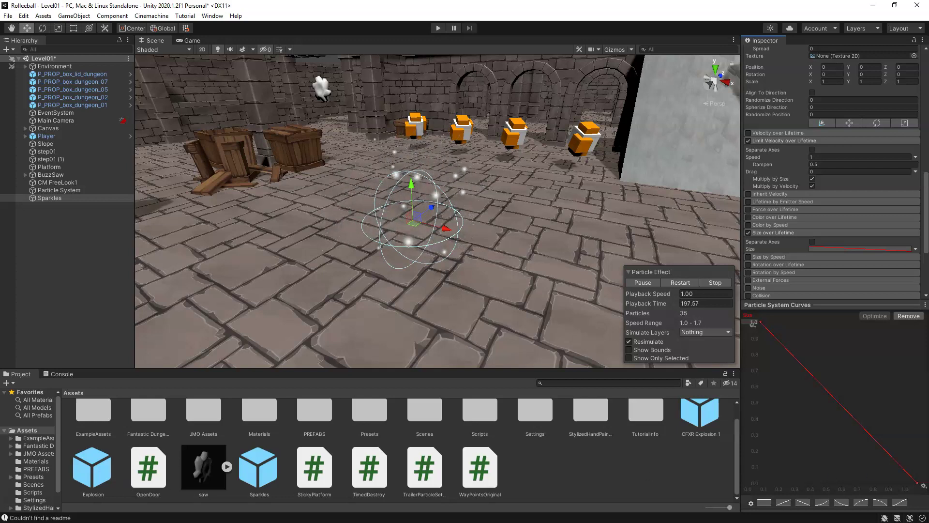
drag(741, 342, 591, 342)
drag(717, 308, 729, 150)
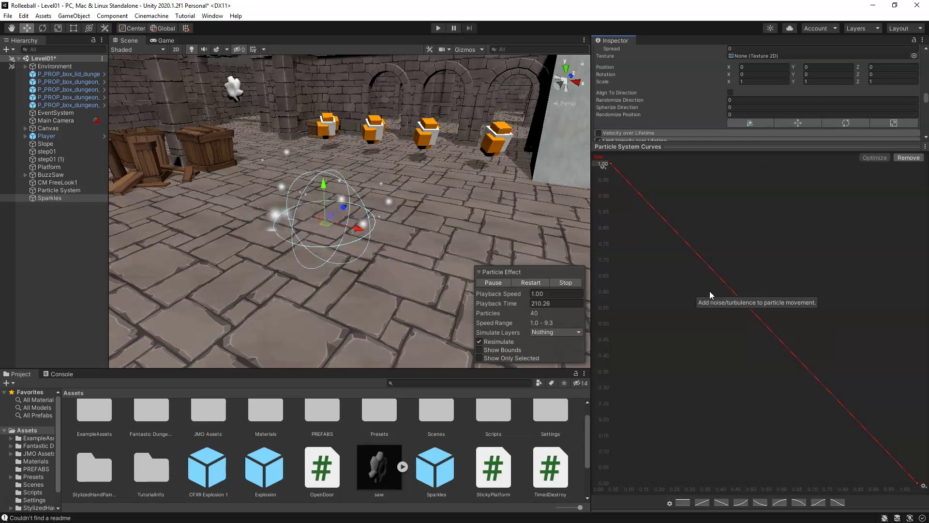
- Add two keys to the size curve, bending it and pulling the second into a dip
right_click(697, 253)
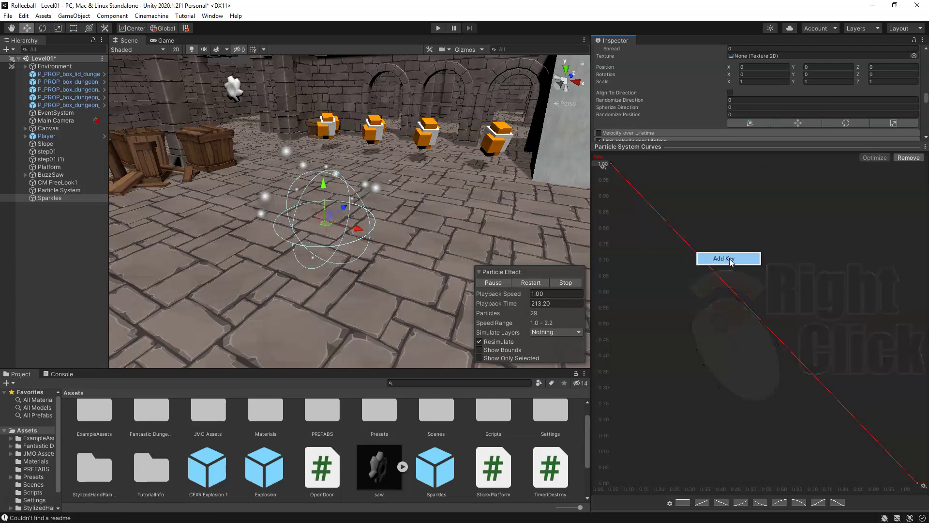
click(729, 259)
drag(689, 247, 729, 280)
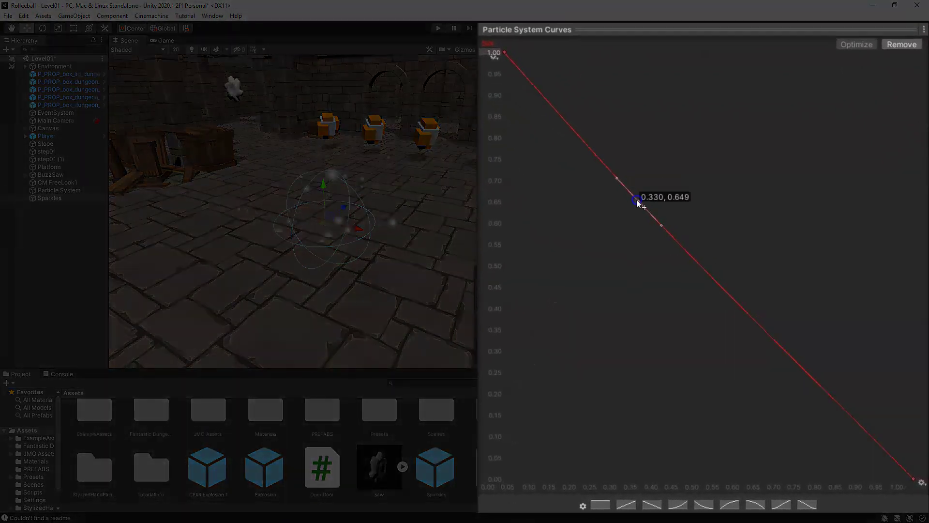
mouse_move(670, 215)
mouse_down()
mouse_move(713, 220)
mouse_move(706, 228)
mouse_move(709, 195)
mouse_move(724, 199)
mouse_up()
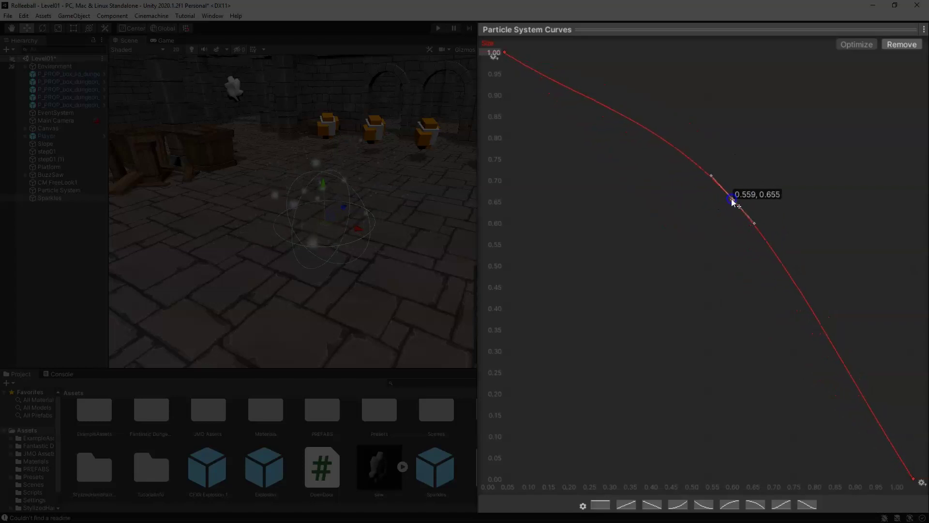
right_click(678, 151)
click(696, 158)
mouse_move(675, 157)
mouse_down()
mouse_move(685, 267)
mouse_move(678, 353)
mouse_up()
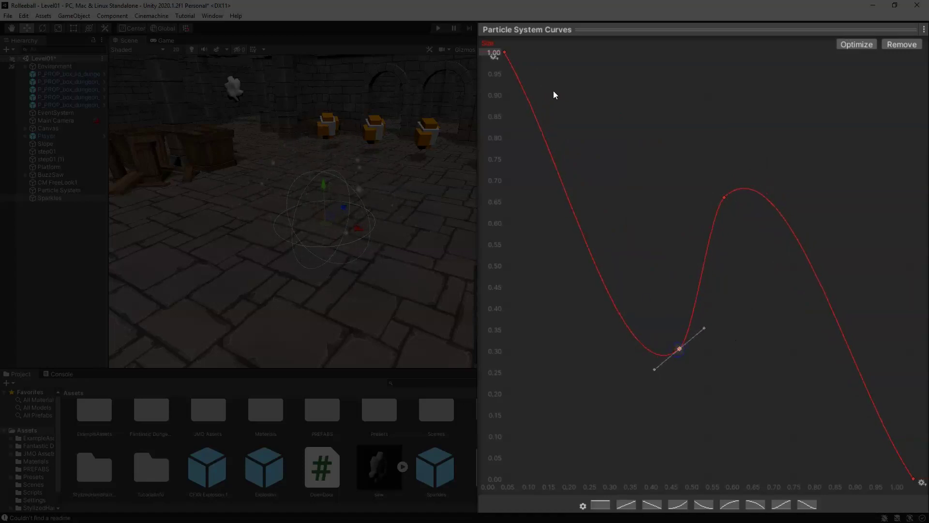
- Add an early dip near the curve's start followed by a raised peak
right_click(529, 110)
click(556, 110)
mouse_move(531, 109)
mouse_down()
mouse_move(546, 160)
mouse_move(536, 180)
mouse_up()
right_click(560, 251)
click(580, 254)
drag(562, 247, 563, 94)
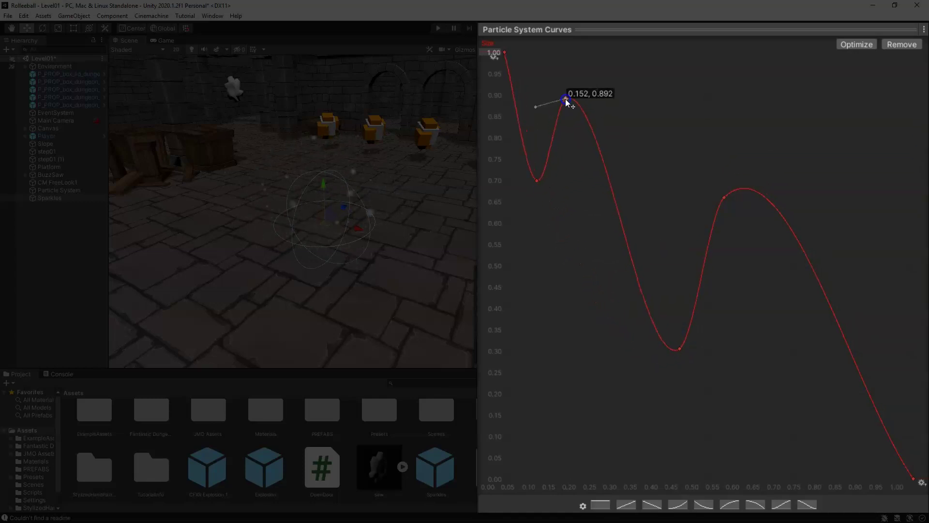
- Add a deeper dip and a tall peak on the descending slope, then fine-tune the peak key
right_click(591, 123)
click(611, 126)
mouse_move(592, 124)
mouse_down()
mouse_move(601, 268)
mouse_move(589, 311)
mouse_up()
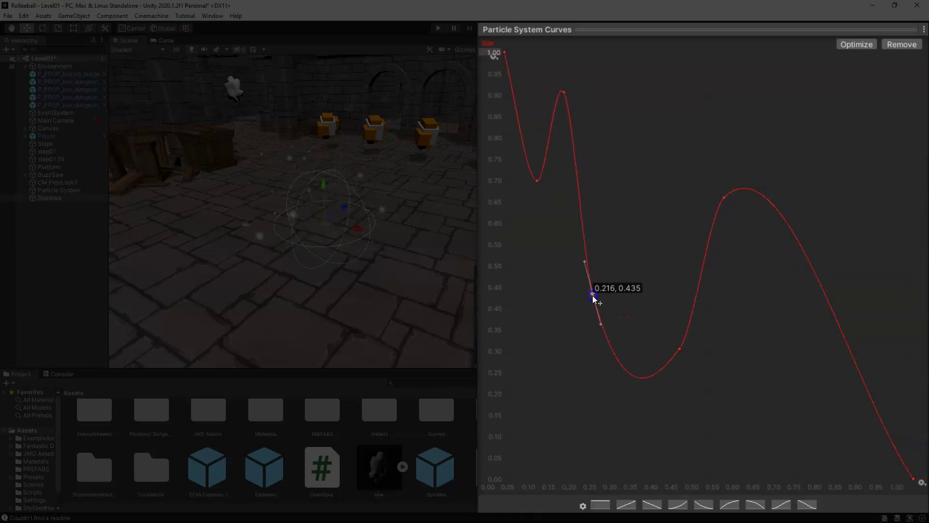
right_click(617, 390)
click(644, 396)
drag(613, 377, 644, 262)
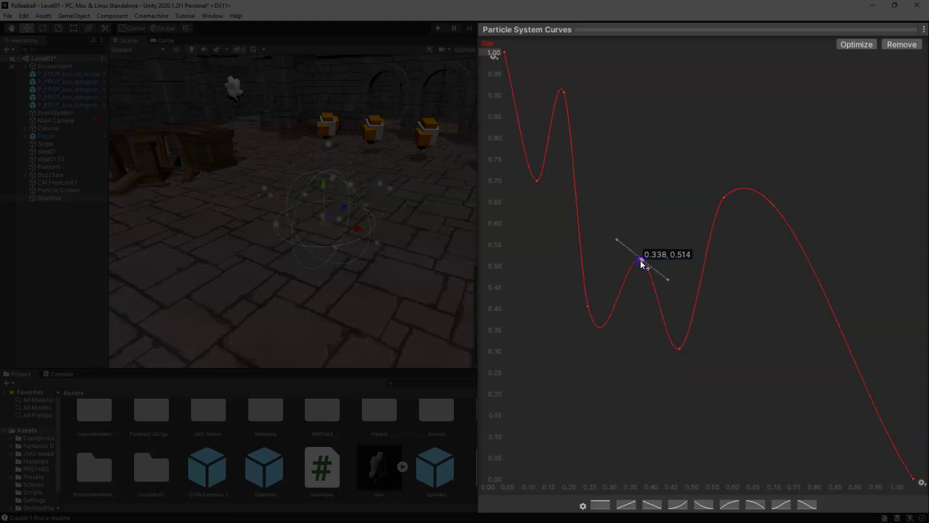
drag(641, 260, 624, 159)
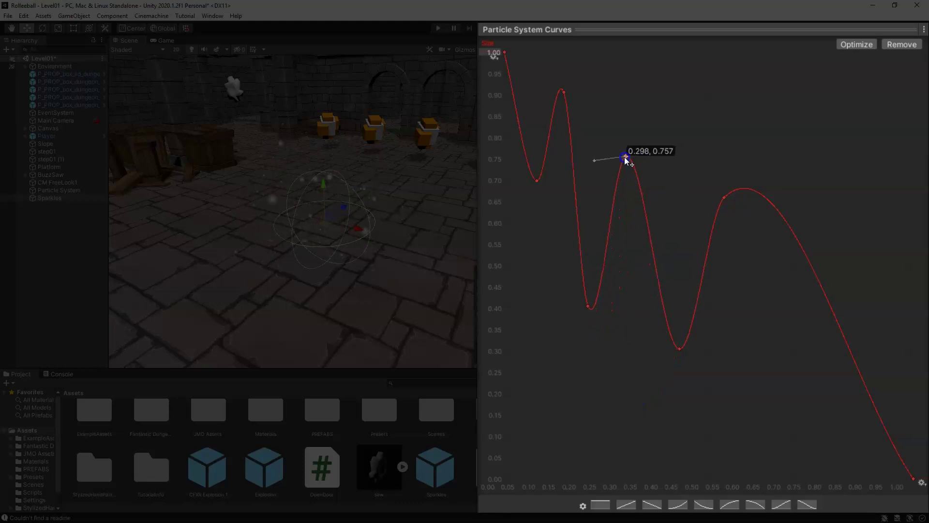
right_click(625, 158)
key(Escape)
drag(625, 156, 631, 155)
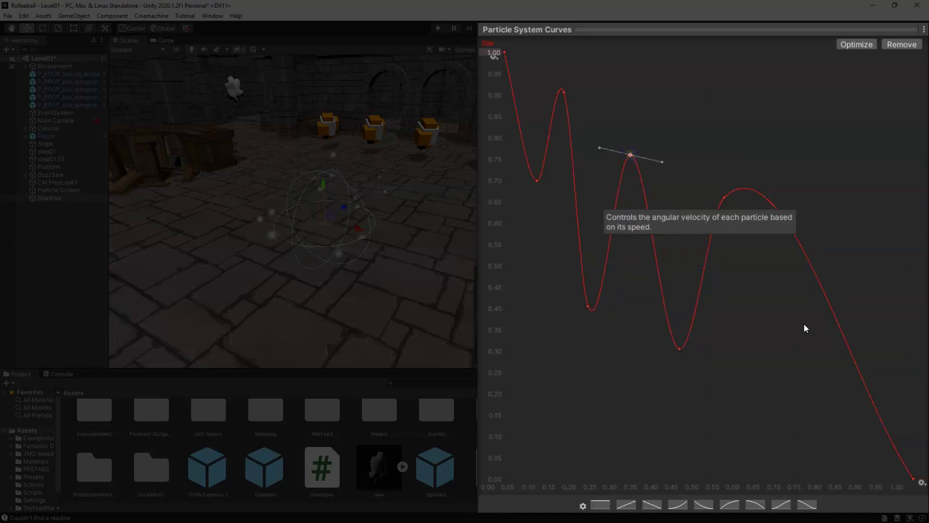
- Add keys on the falling tail: one near 0.1, a small bump, and a dip before it
right_click(884, 426)
click(885, 433)
drag(884, 426, 872, 437)
right_click(850, 390)
click(854, 395)
drag(840, 391, 848, 349)
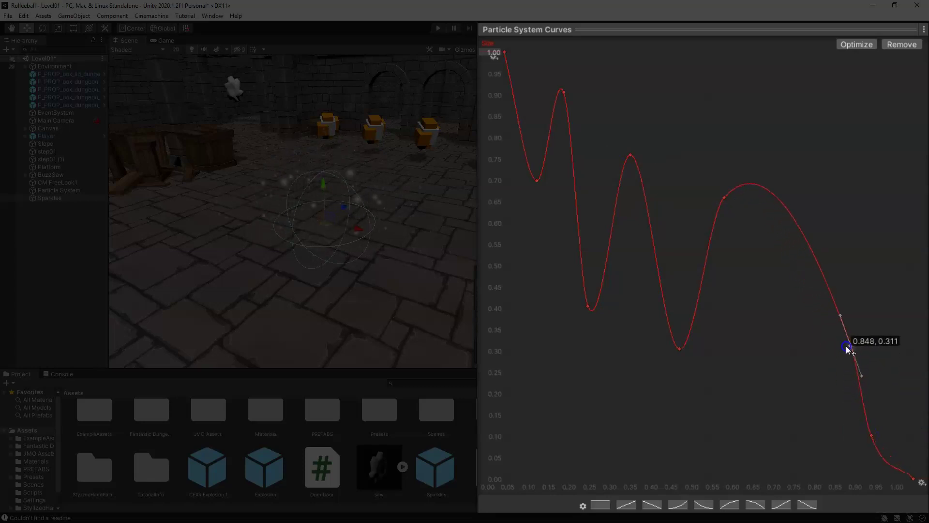
right_click(829, 290)
click(842, 297)
mouse_move(828, 290)
mouse_down()
mouse_move(818, 338)
mouse_move(821, 401)
mouse_up()
- Add more keys across the right half, splitting the broad hump into alternating peaks and dips
right_click(788, 340)
click(825, 353)
mouse_move(790, 339)
mouse_down()
mouse_move(803, 292)
mouse_move(792, 192)
mouse_move(795, 203)
mouse_up()
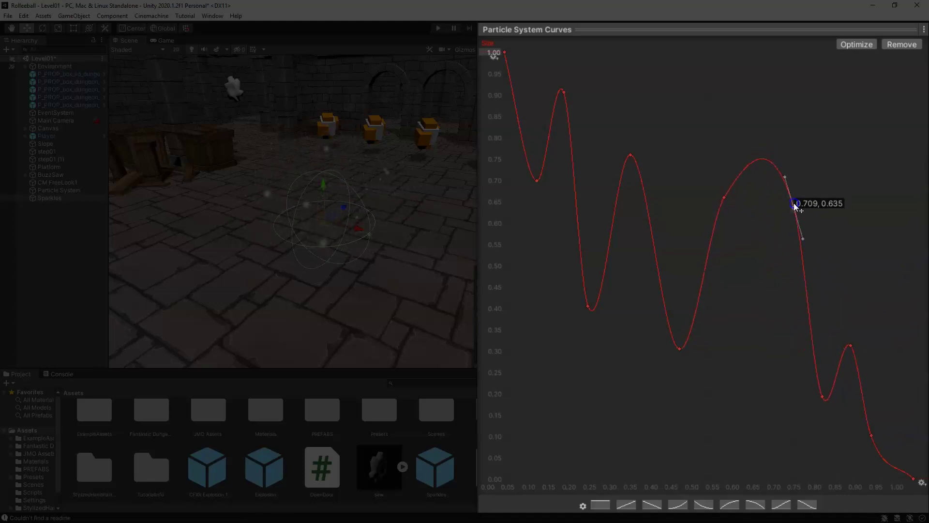
mouse_move(794, 203)
mouse_down()
mouse_move(803, 226)
mouse_move(794, 246)
mouse_up()
right_click(768, 193)
click(778, 200)
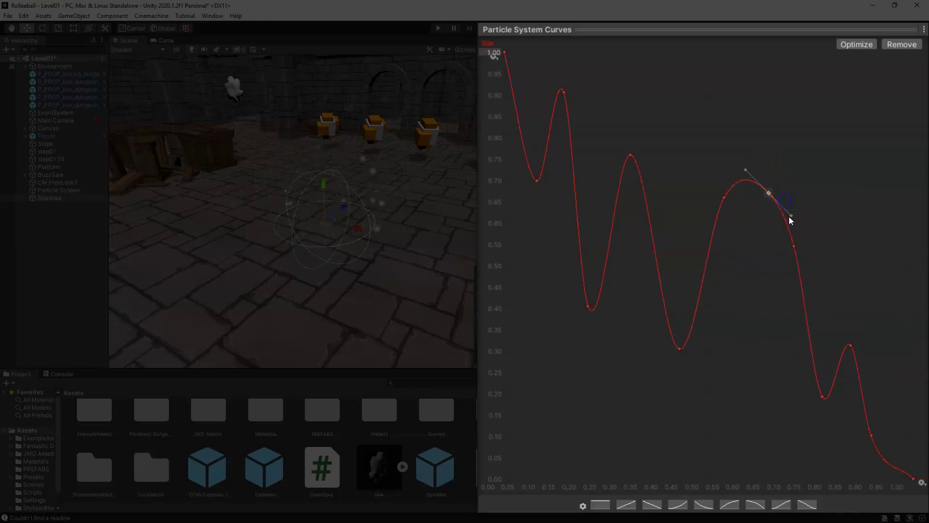
drag(769, 193, 751, 412)
right_click(771, 327)
click(778, 334)
mouse_move(773, 327)
mouse_down()
mouse_move(773, 262)
mouse_move(809, 240)
mouse_move(791, 380)
mouse_move(788, 363)
mouse_up()
right_click(780, 226)
click(802, 236)
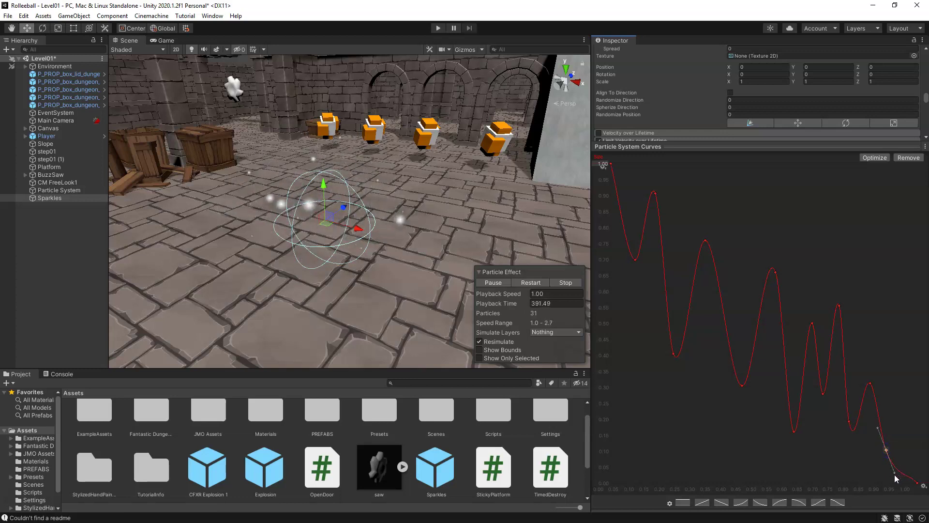
- Flatten the end tangent and nudge the key near 0.894, 0.111 so the tail eases to zero
drag(899, 476, 901, 468)
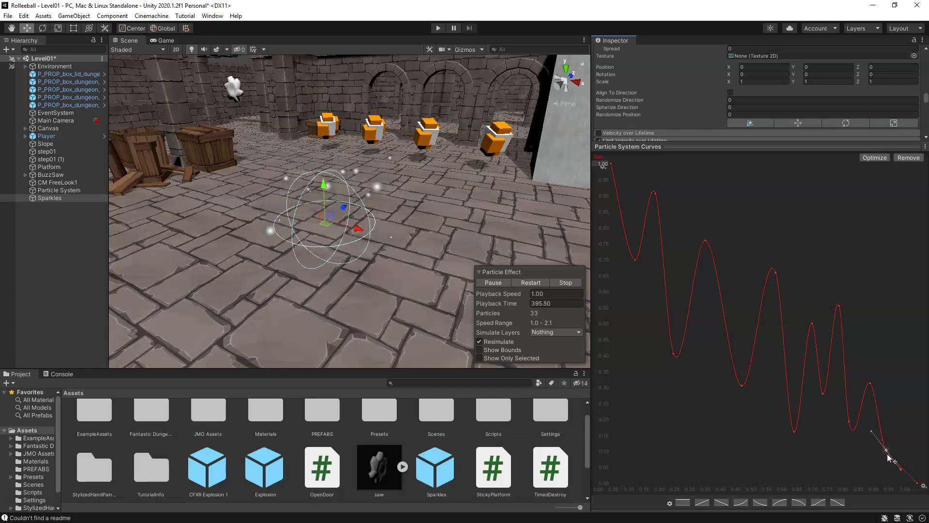
drag(887, 453, 887, 449)
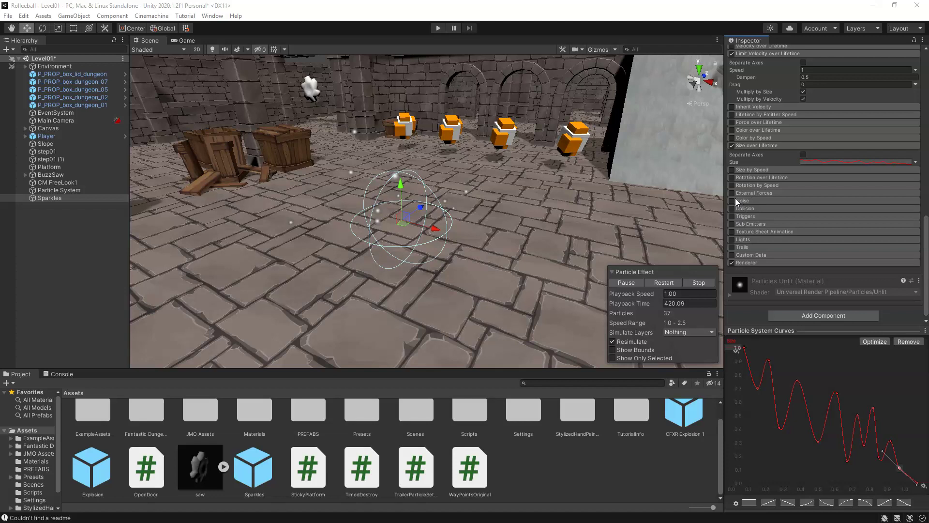
- Enable the Noise module and expand its settings
click(731, 200)
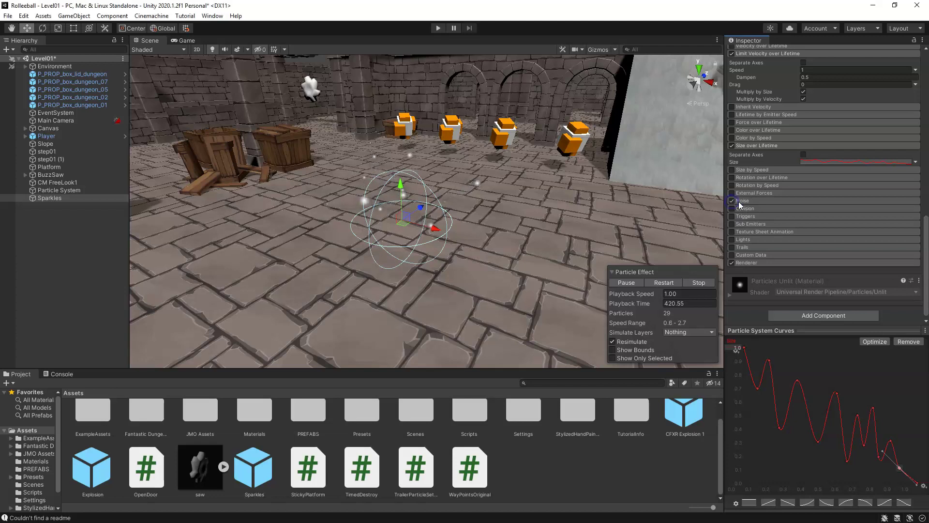
click(743, 201)
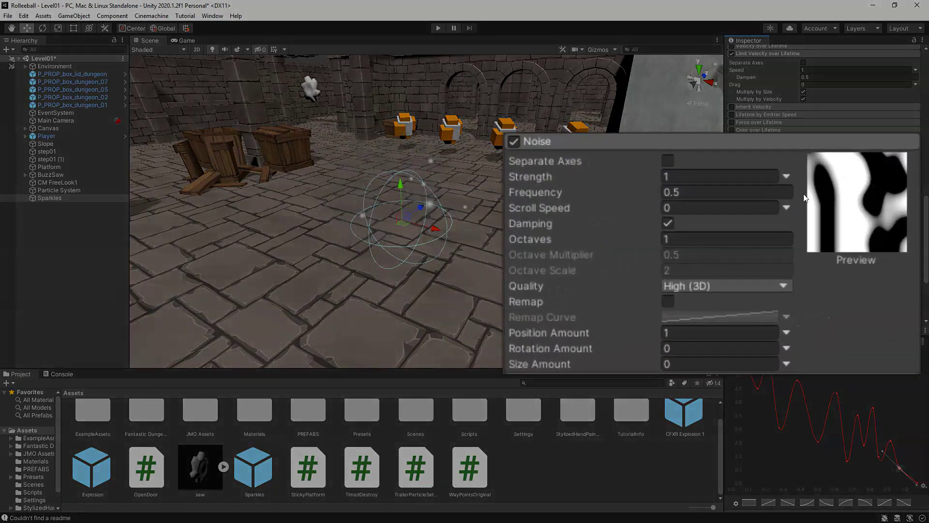
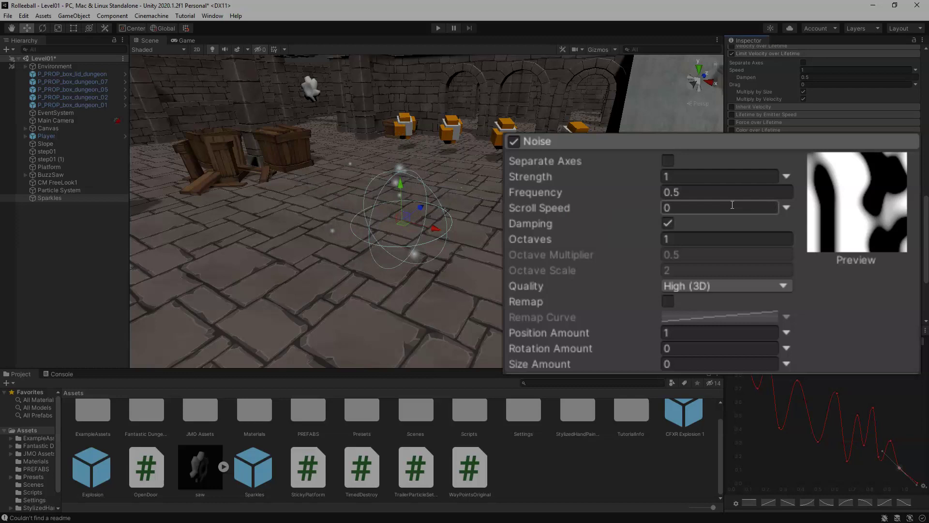
- Inspect the Noise module's Strength, Frequency and Octaves values for Sparkles
click(707, 176)
click(718, 190)
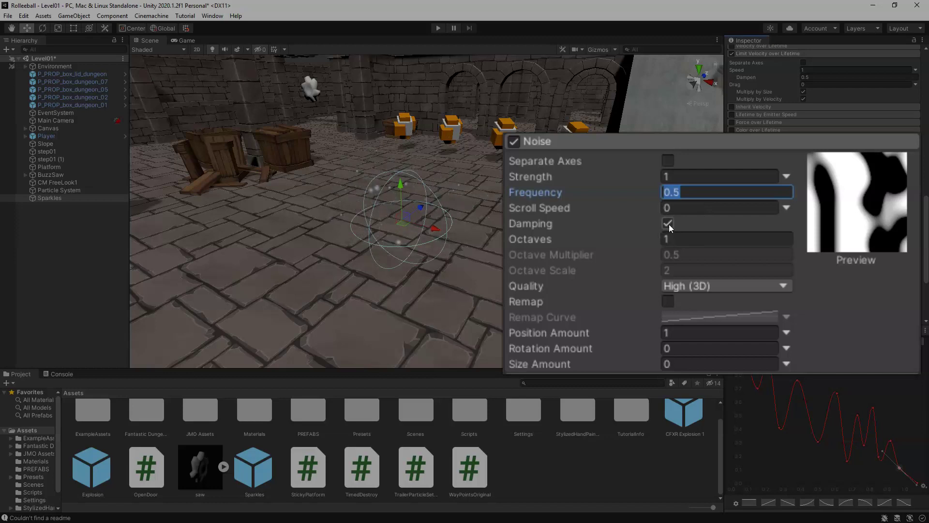
click(694, 242)
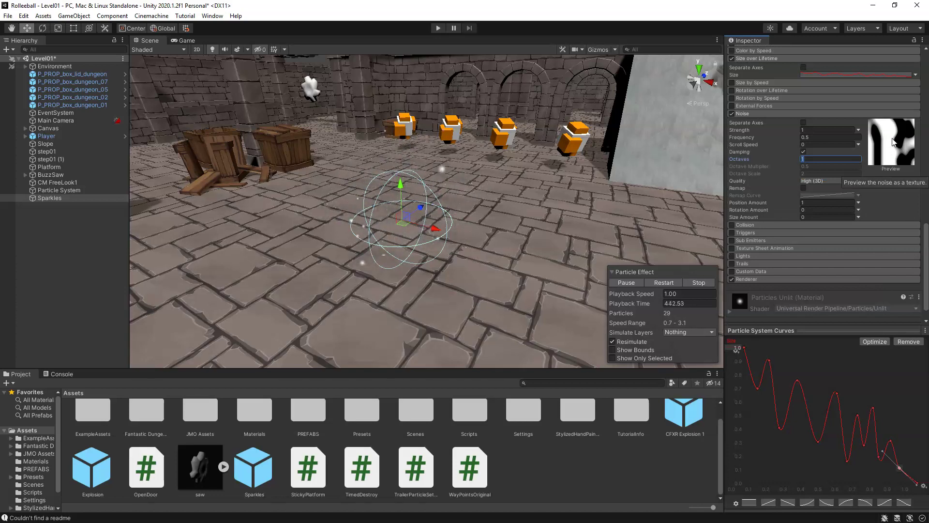
click(817, 137)
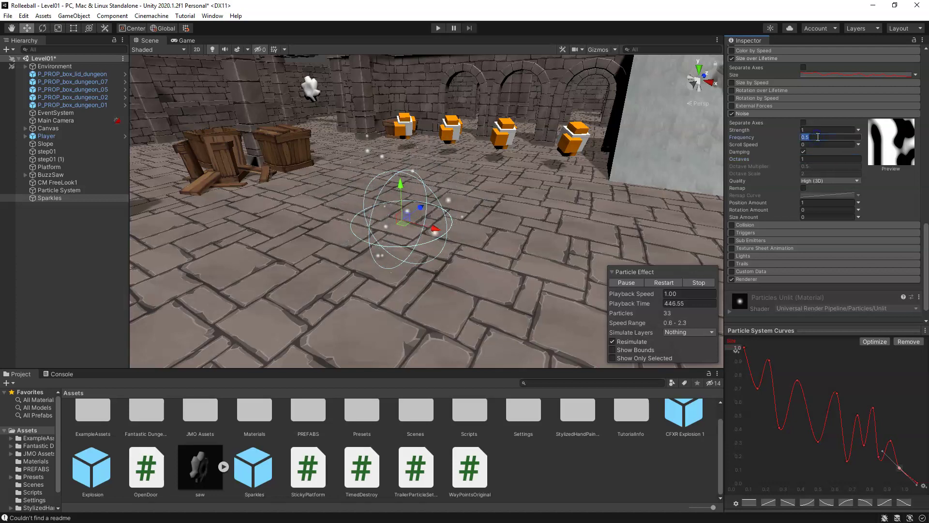
click(816, 137)
click(808, 129)
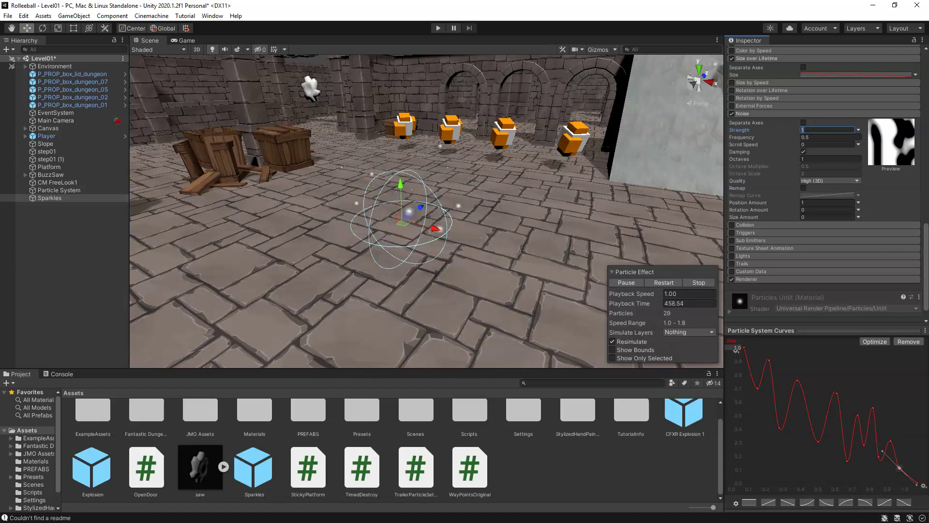
- Expand Renderer, try Looping on, then leave it off for a one-shot burst
scroll(786, 271, down, 2)
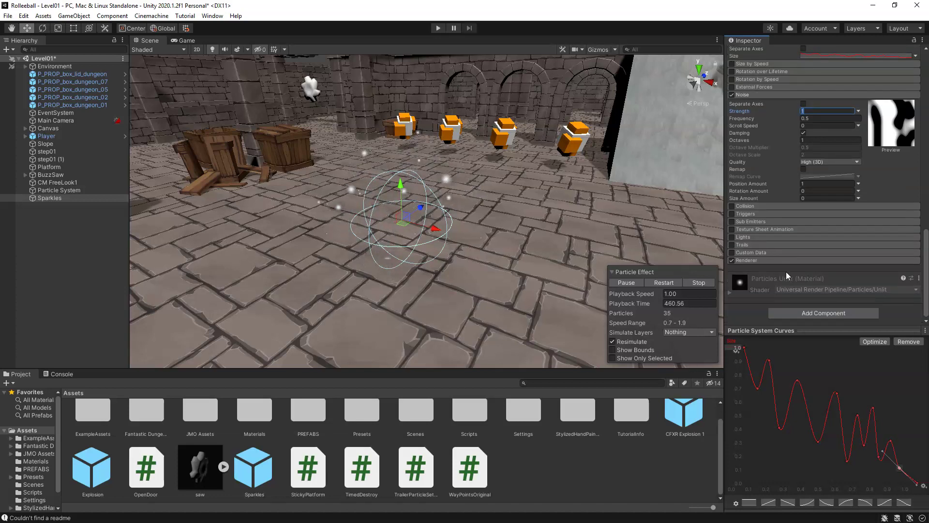
click(786, 261)
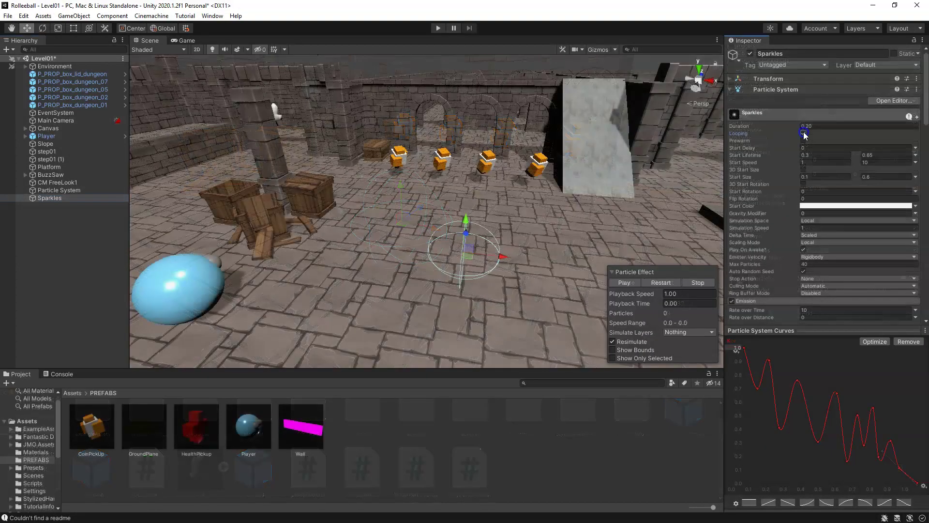
click(804, 133)
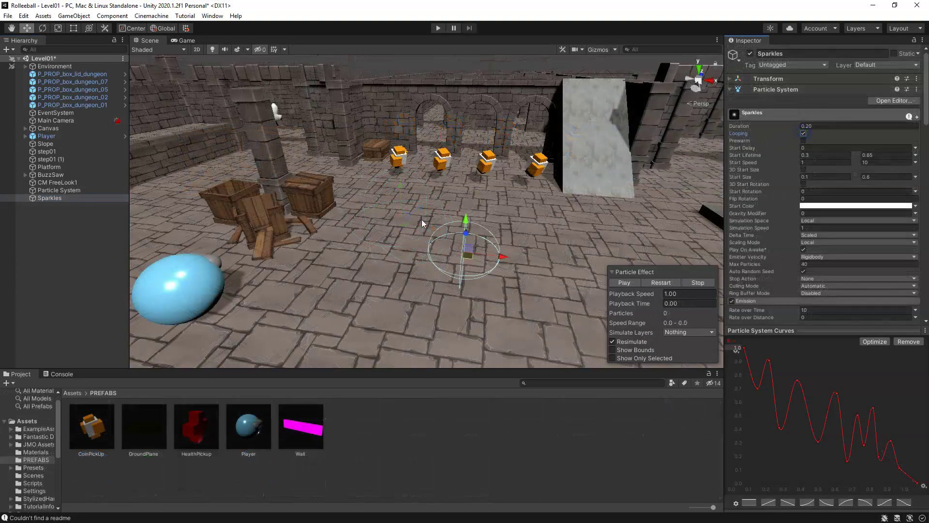
click(625, 282)
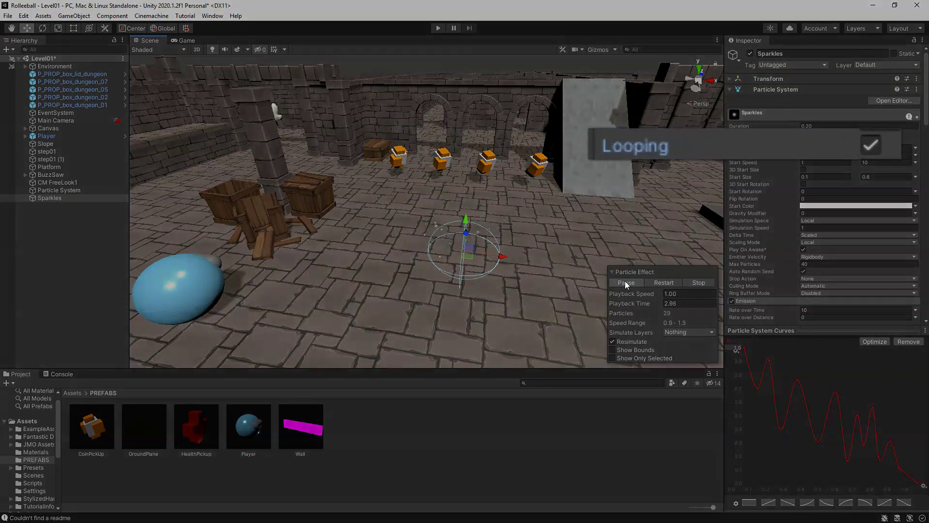
click(804, 134)
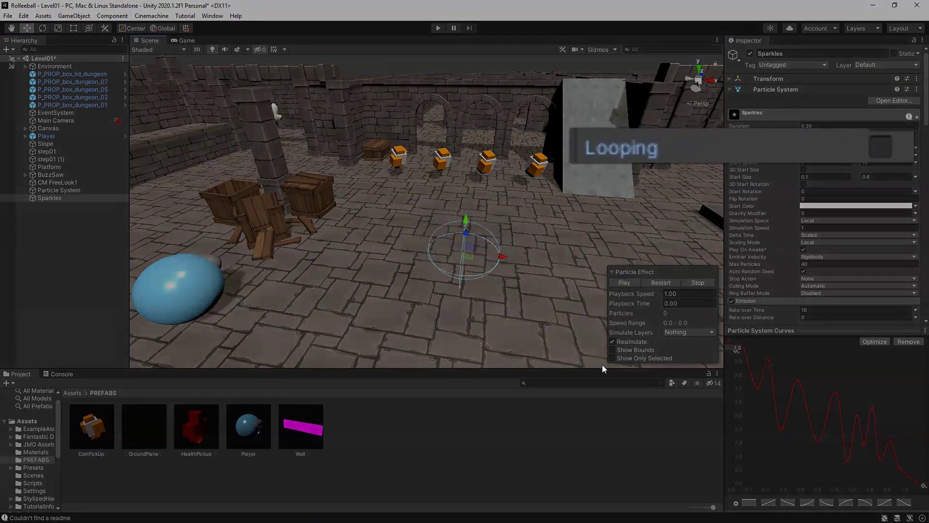
click(627, 287)
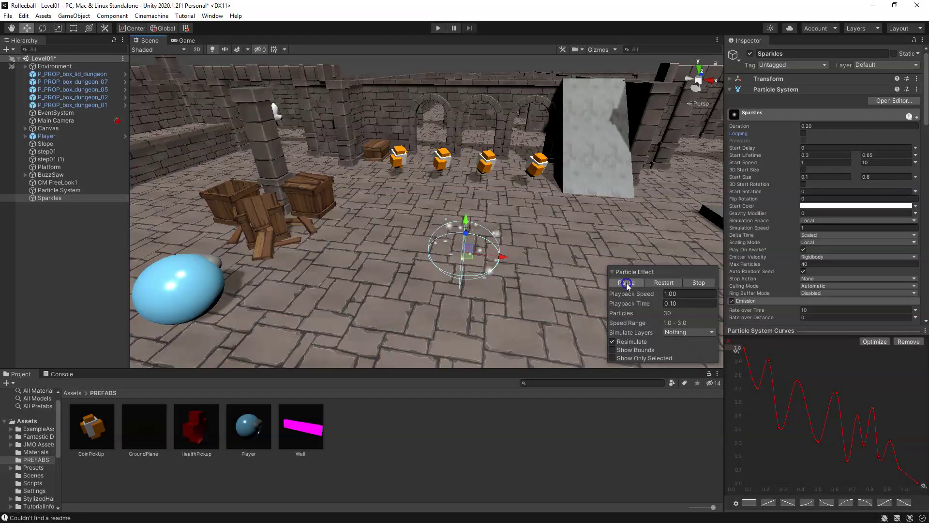
- Frame Sparkles in the Scene view and replay its burst several times
key(f)
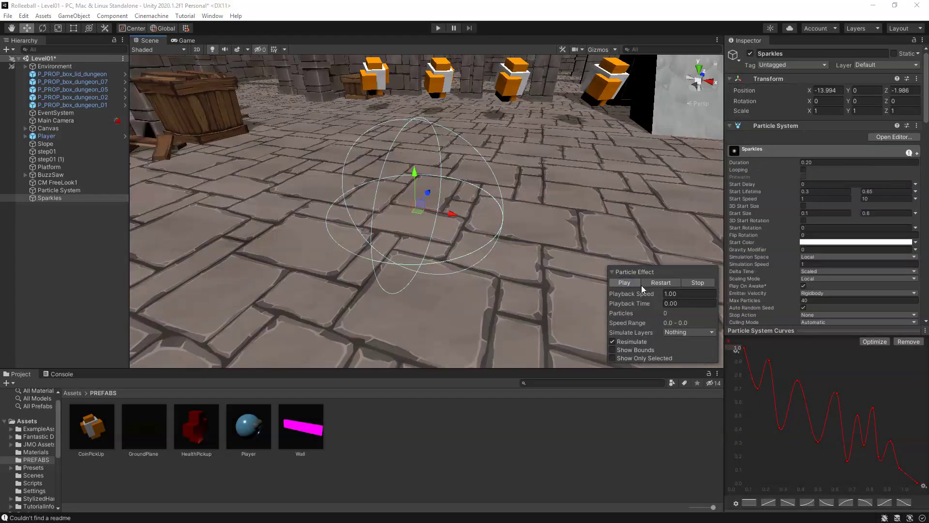
click(623, 283)
click(626, 282)
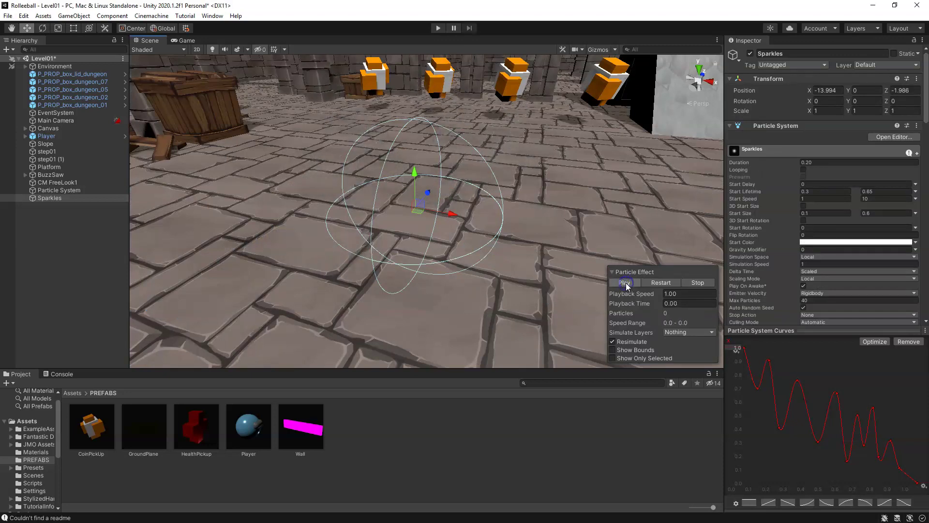
click(664, 284)
click(663, 284)
click(664, 284)
click(664, 283)
click(664, 283)
click(663, 283)
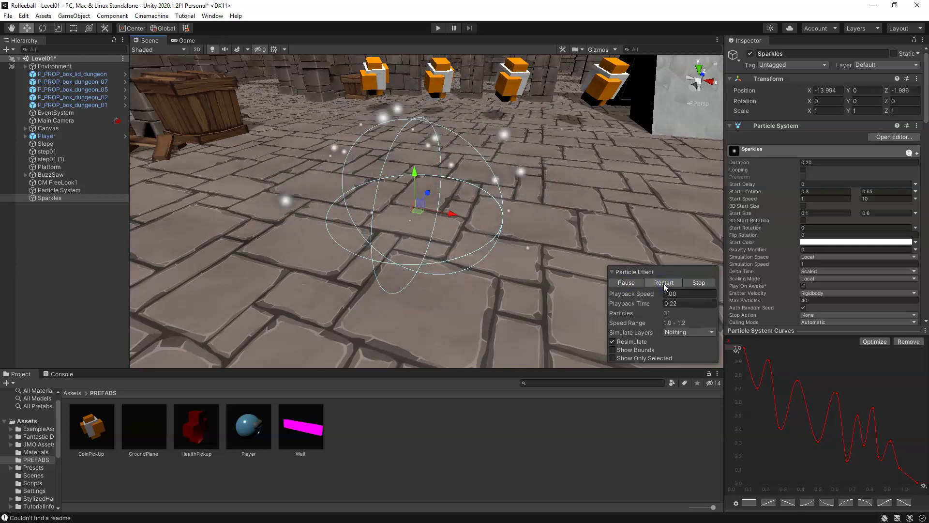
click(664, 283)
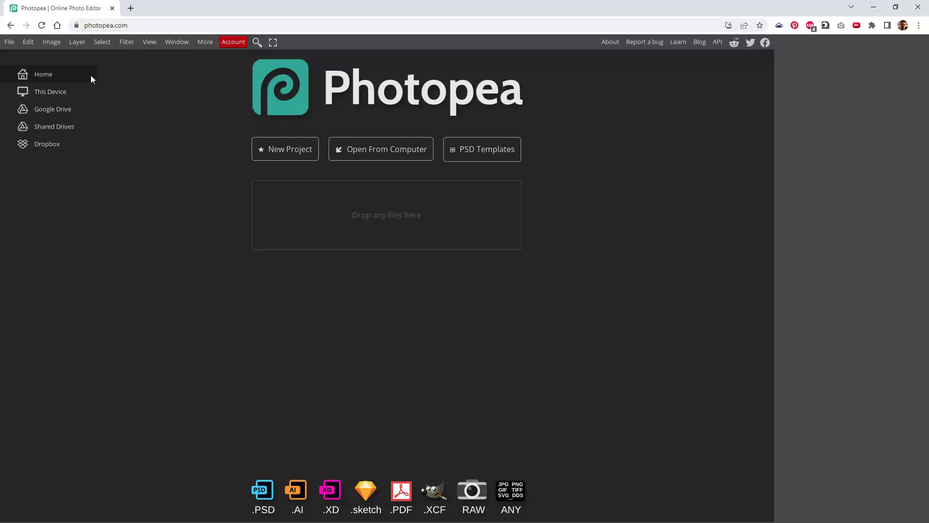
- Open Photopea's File menu to reach the New project option
click(9, 42)
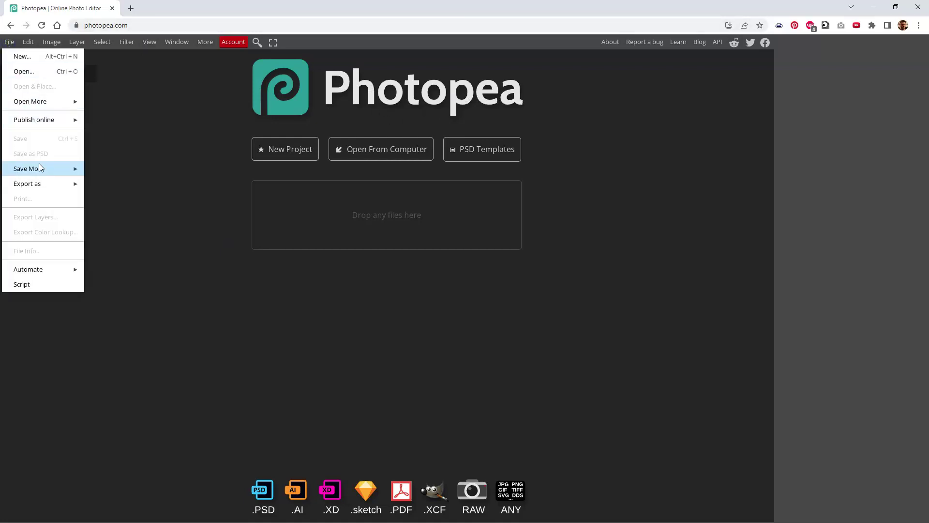
- Start a new project and set its width and height to 256 pixels
click(34, 57)
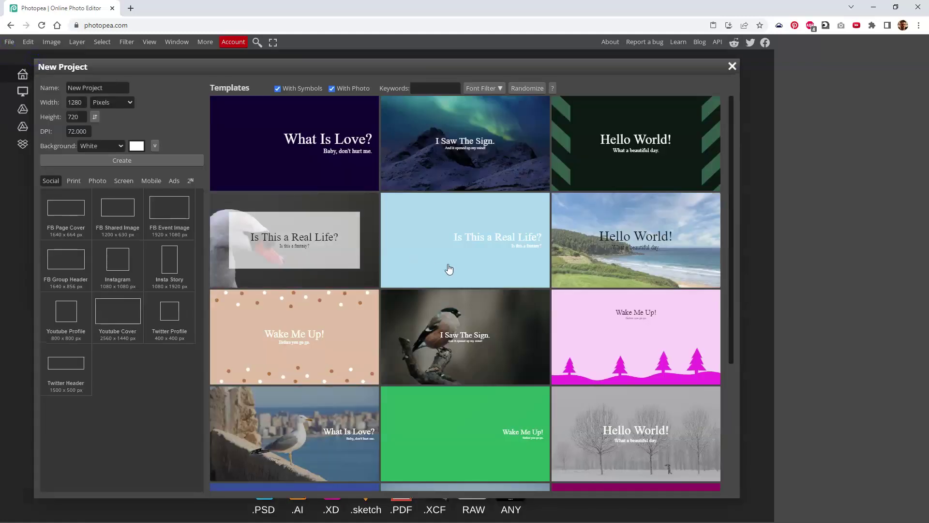
double_click(78, 100)
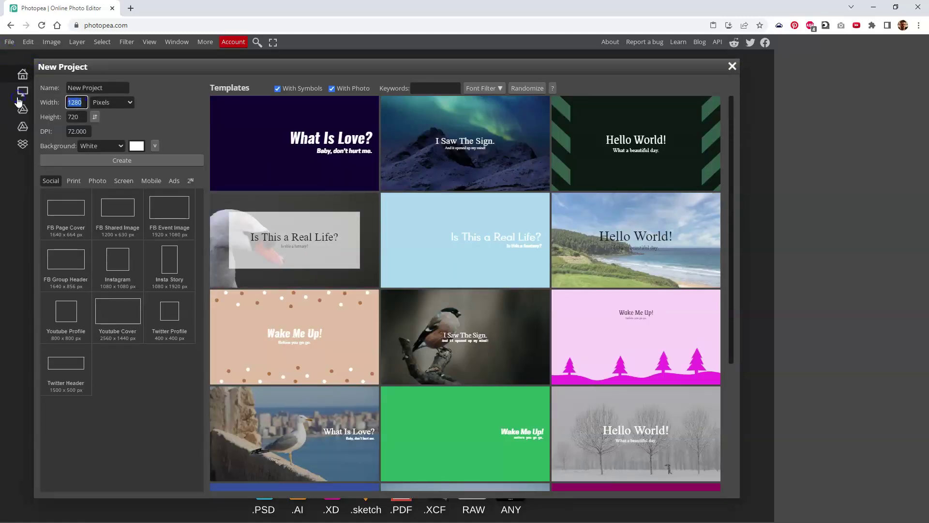
text(256)
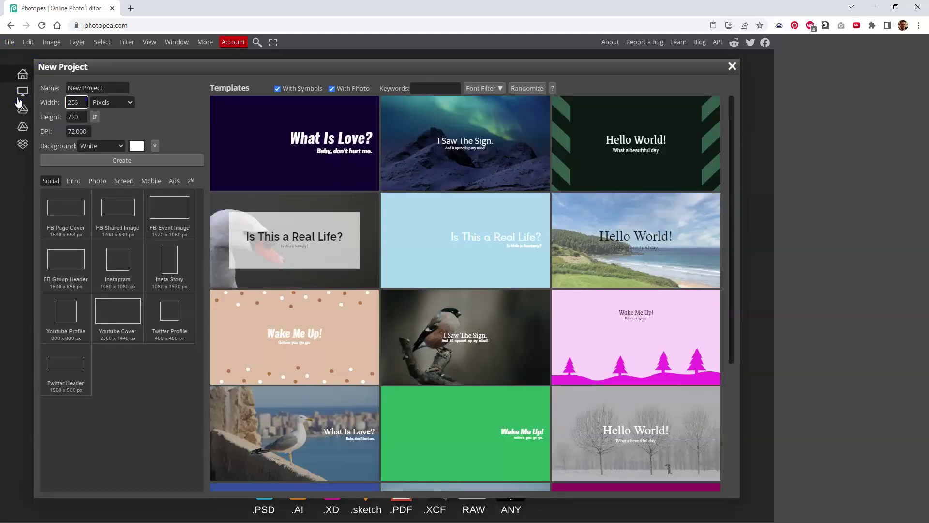
key(Tab)
double_click(78, 116)
text(256)
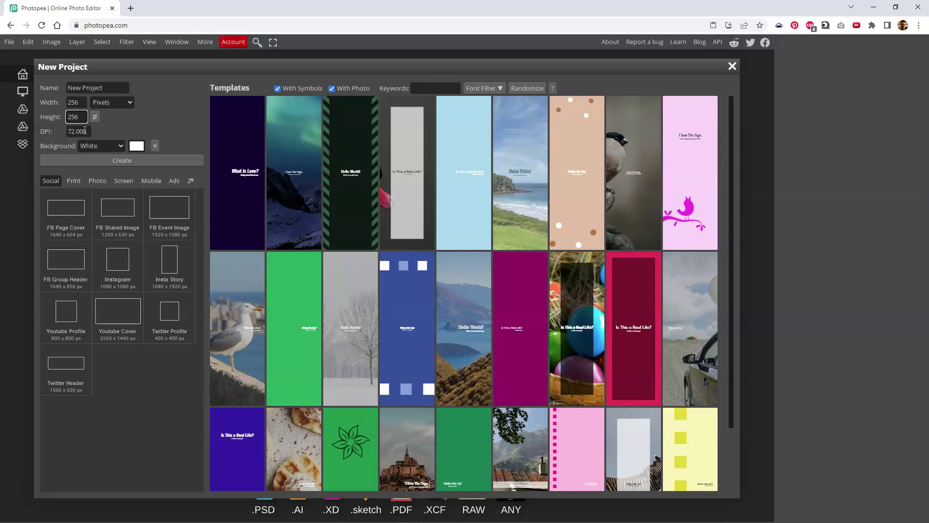
click(85, 131)
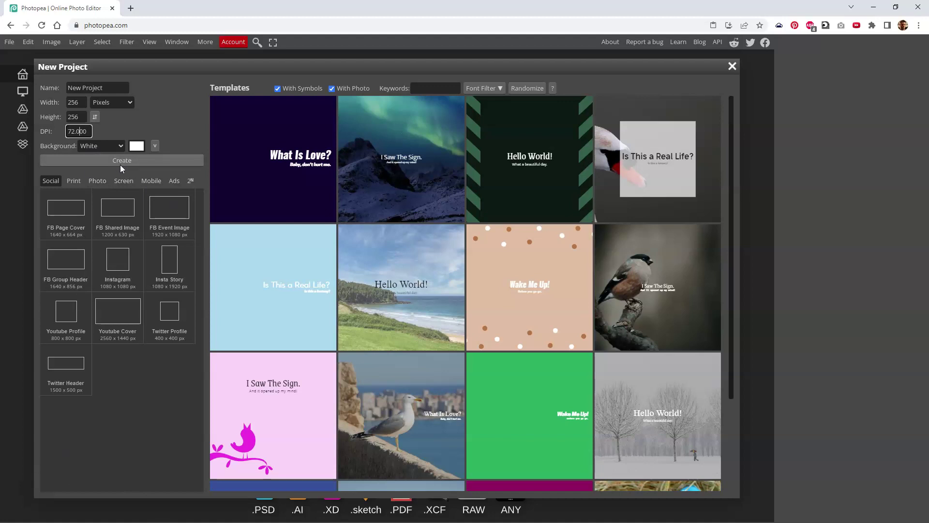
- Name the document SparklesTexture and create it
click(96, 87)
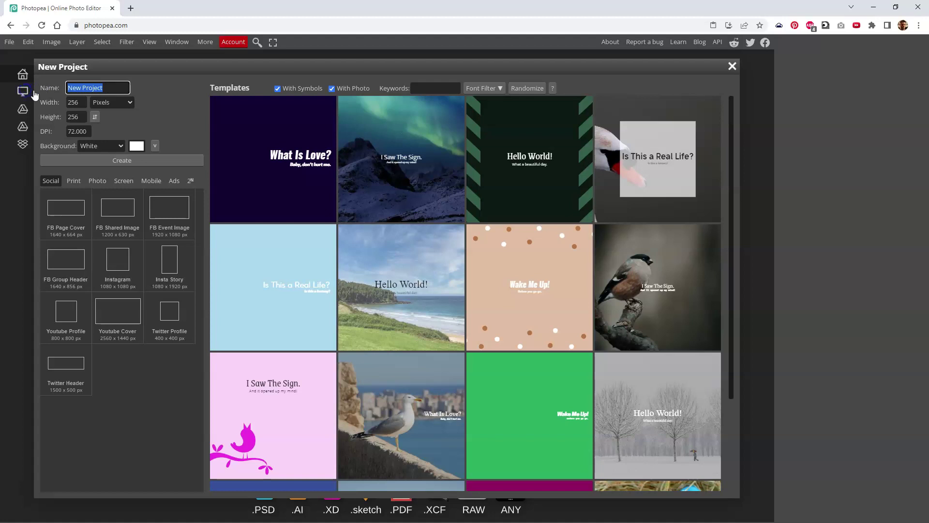
text(SparklesTexture)
drag(121, 87, 52, 89)
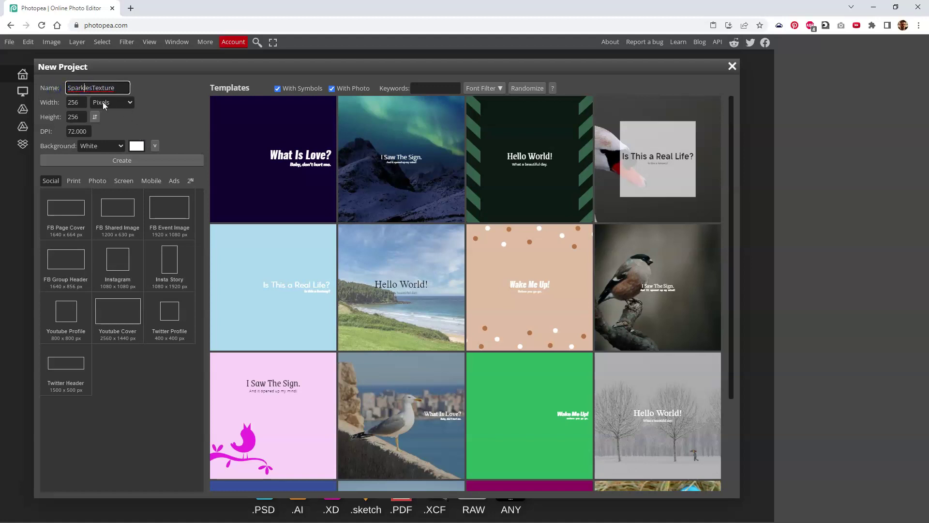
right_click(94, 88)
click(85, 89)
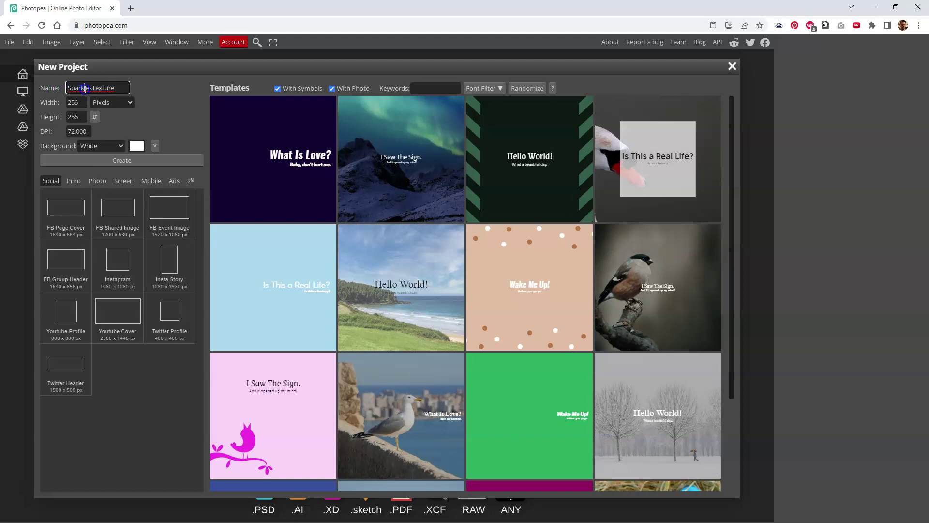
click(108, 163)
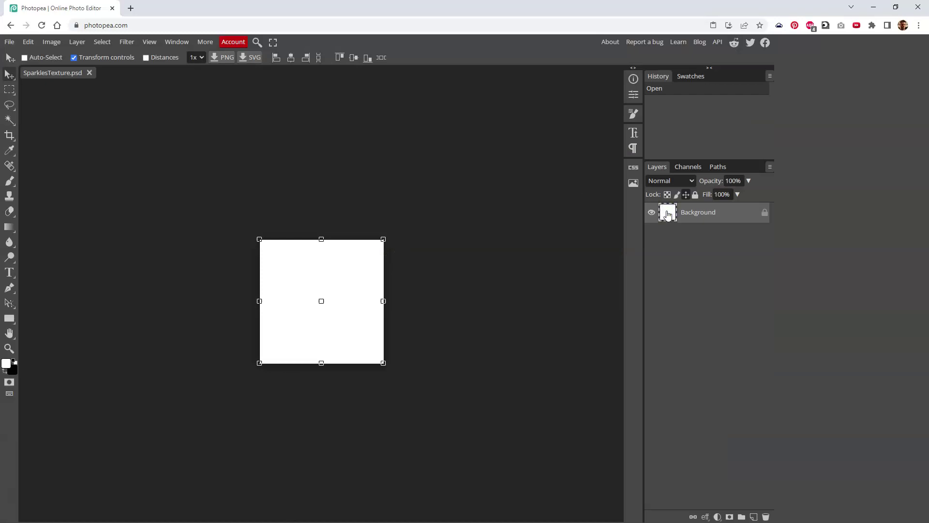
- Invert the background to black and add a new layer named Glow
key(ctrl+i)
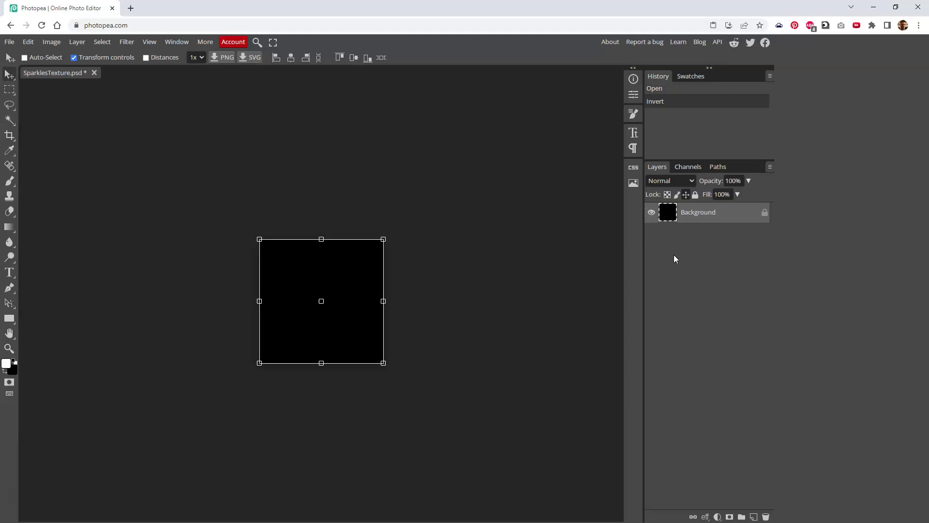
click(754, 517)
double_click(692, 213)
text(G)
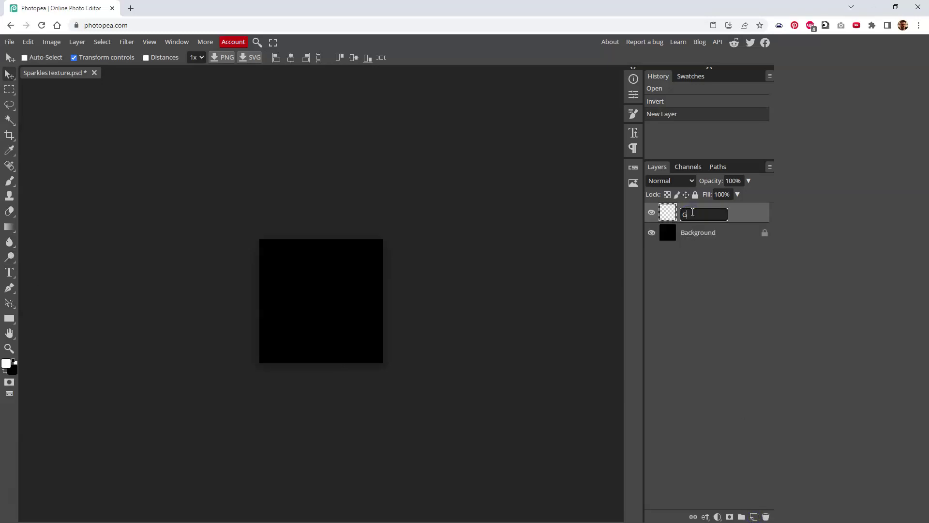
text(low)
key(Return)
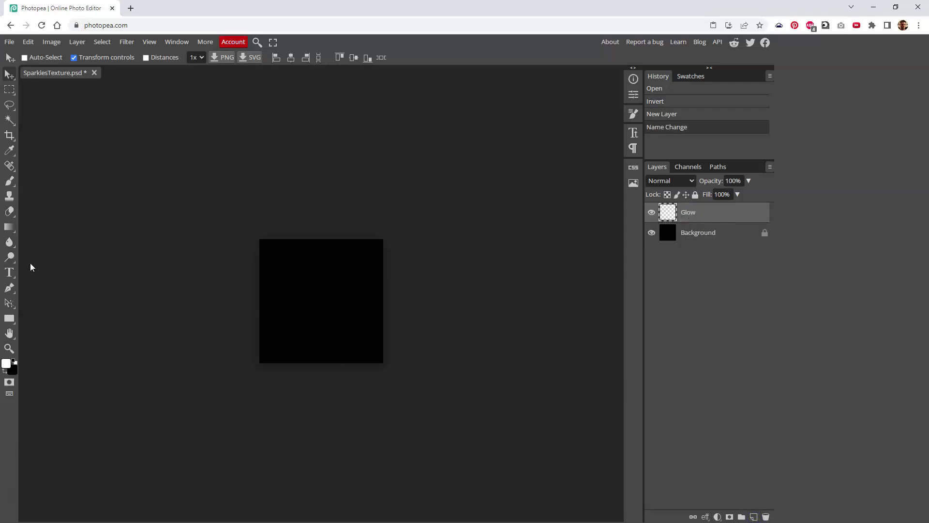
- Set up a fully soft round brush at 313 px
click(9, 184)
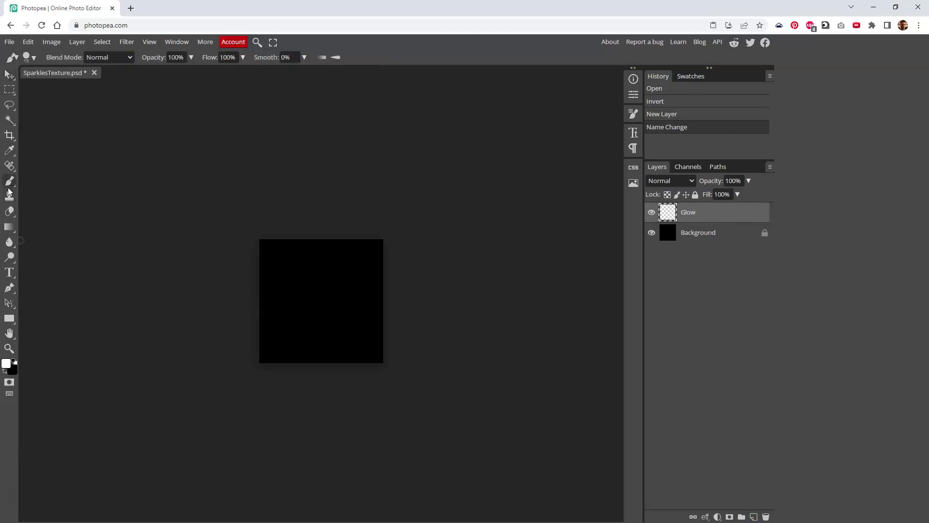
right_click(334, 283)
drag(459, 323, 382, 323)
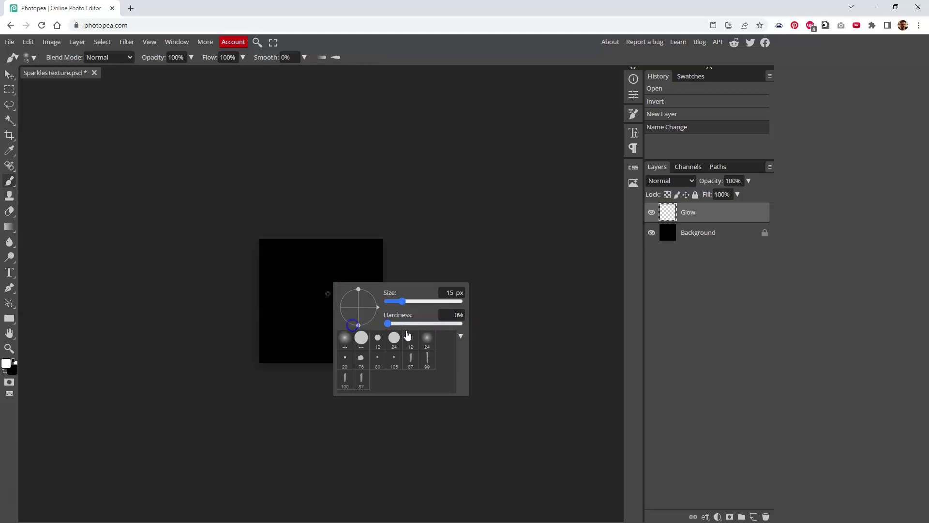
click(345, 341)
drag(402, 301, 431, 308)
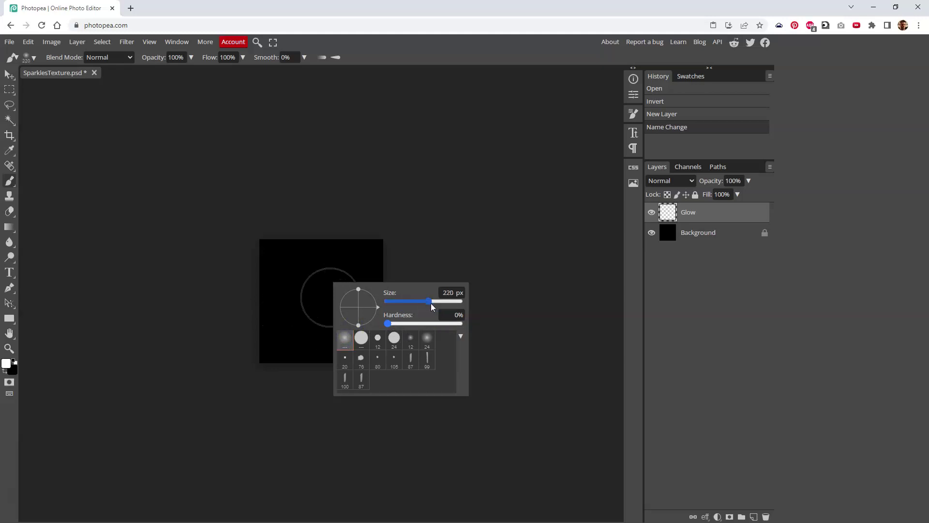
drag(430, 303, 437, 309)
- Paint a soft white glow at the canvas centre, retrying with a 161 px brush
click(321, 300)
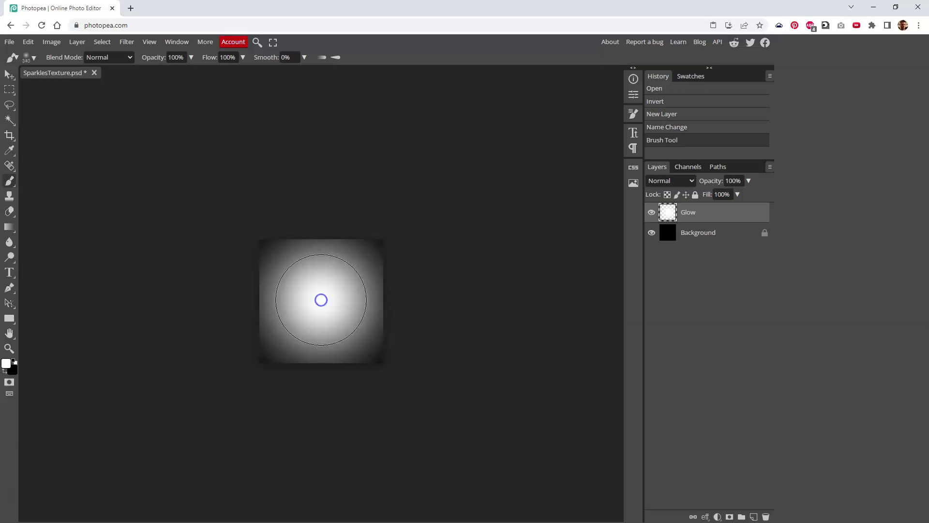
key(ctrl+z)
right_click(331, 306)
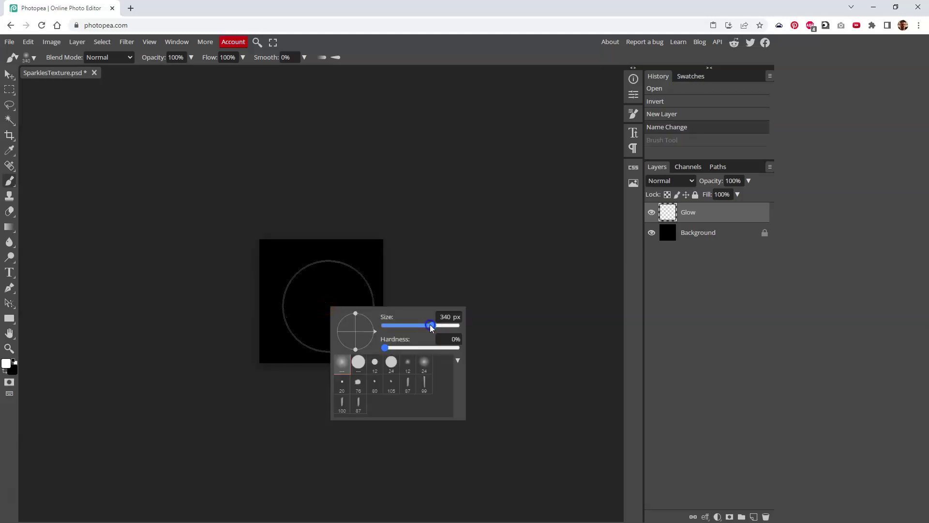
drag(431, 328, 416, 326)
click(320, 300)
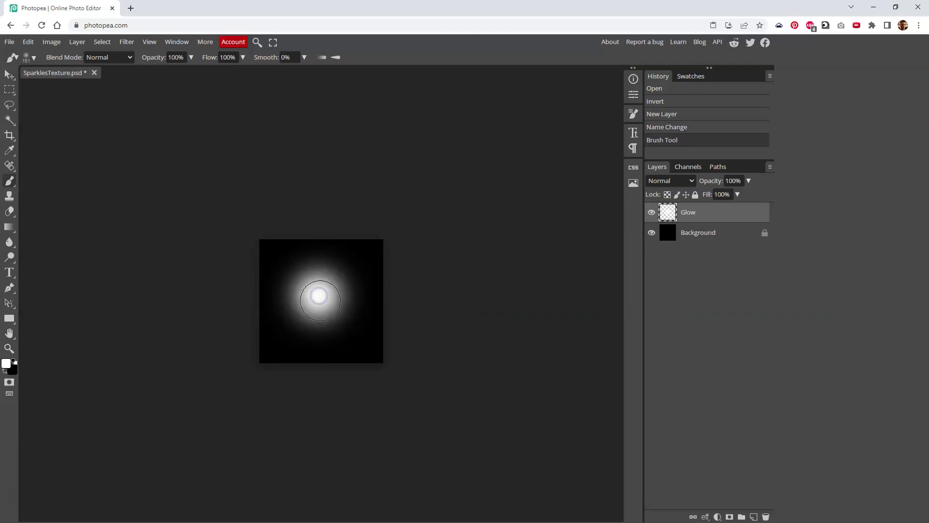
key(ctrl+z)
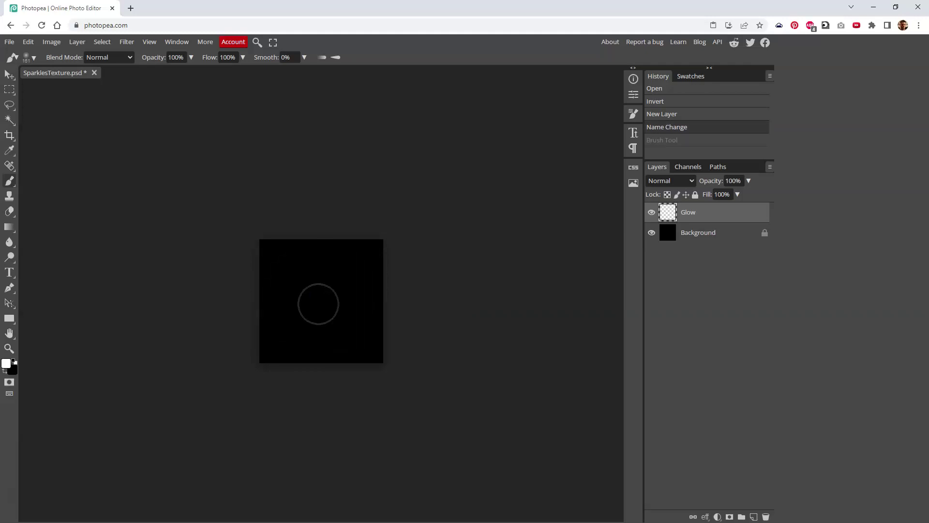
click(319, 304)
key(ctrl+z)
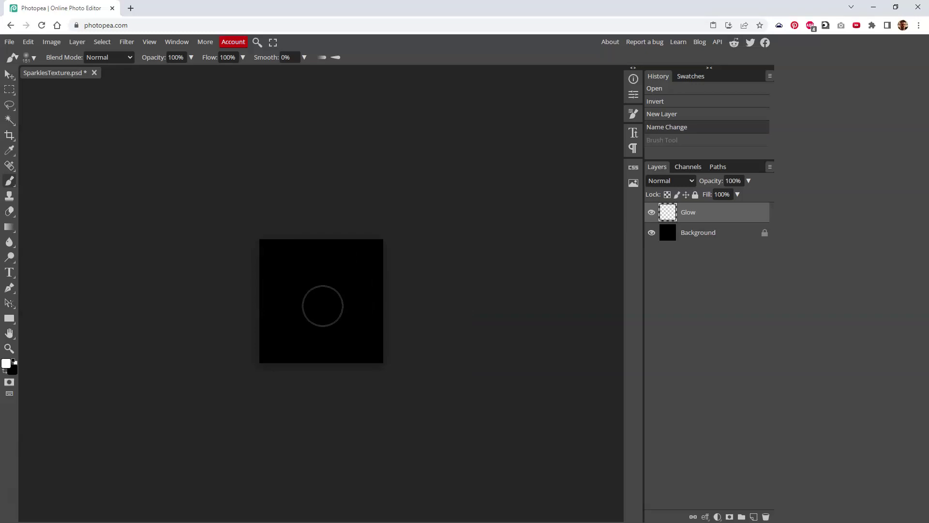
click(320, 302)
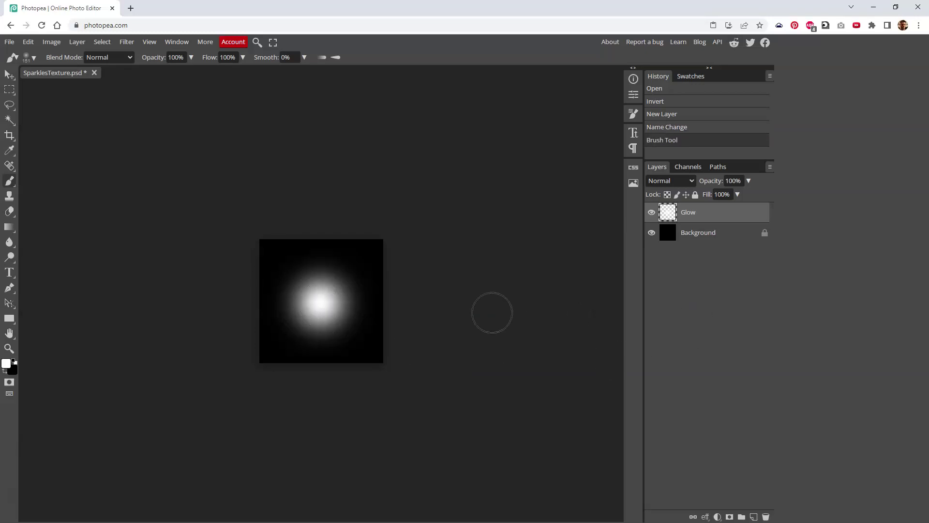
- Fit the canvas to the workspace, pick the Move tool, and select the Background layer
key(ctrl+0)
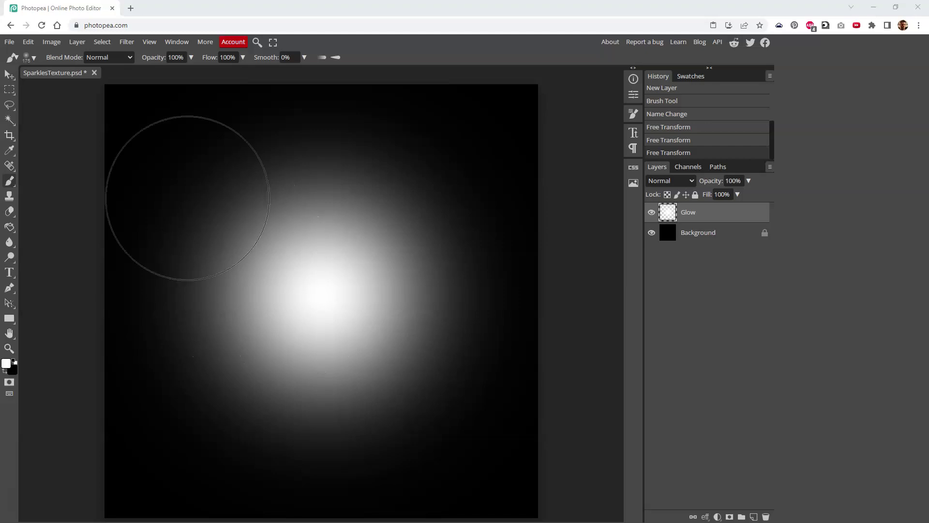
click(8, 74)
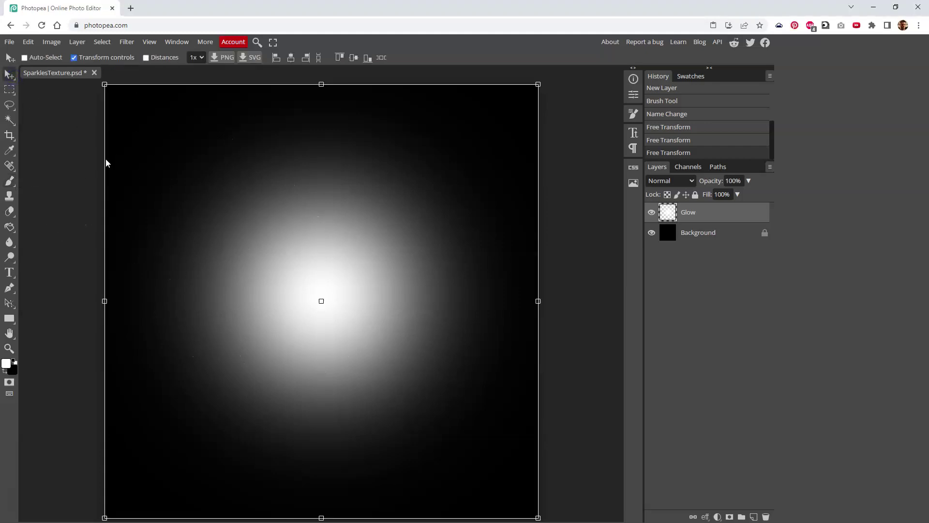
click(723, 233)
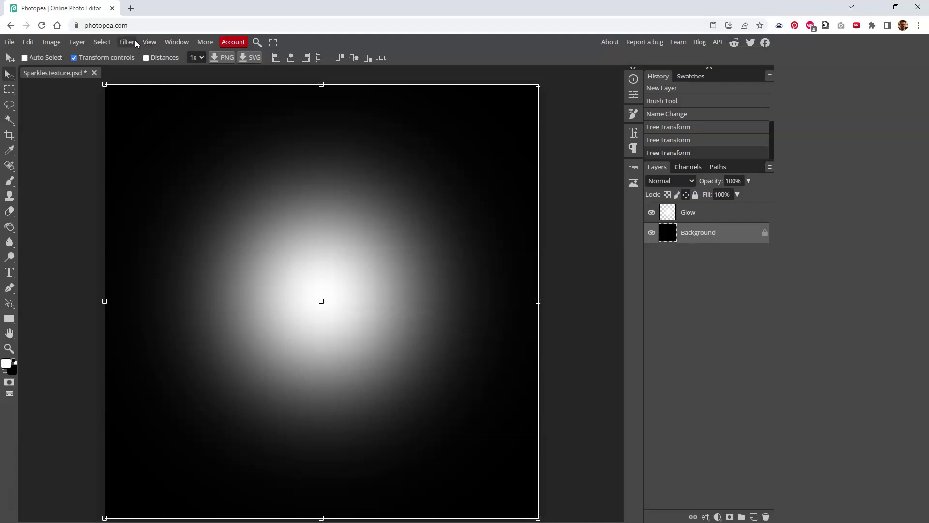
- Show rulers and drag vertical and horizontal guides to the canvas centre (X 128 px)
click(149, 43)
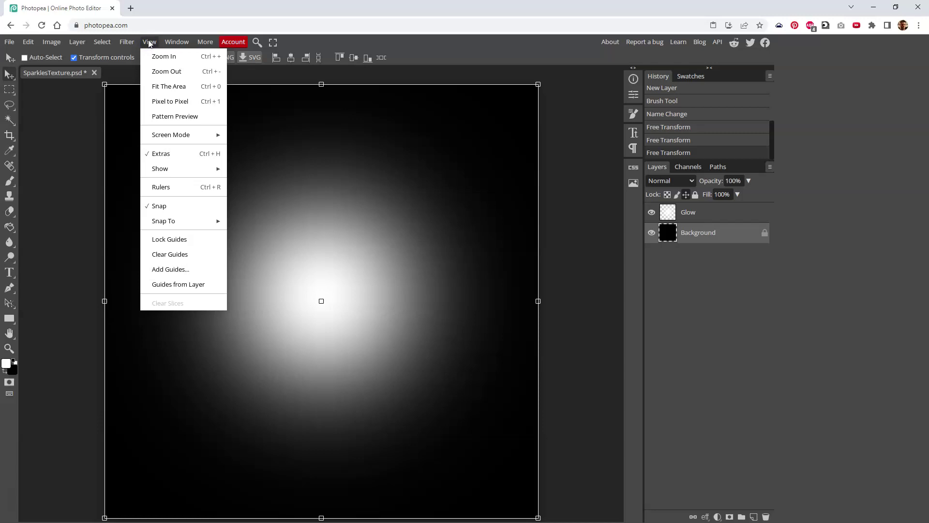
click(149, 42)
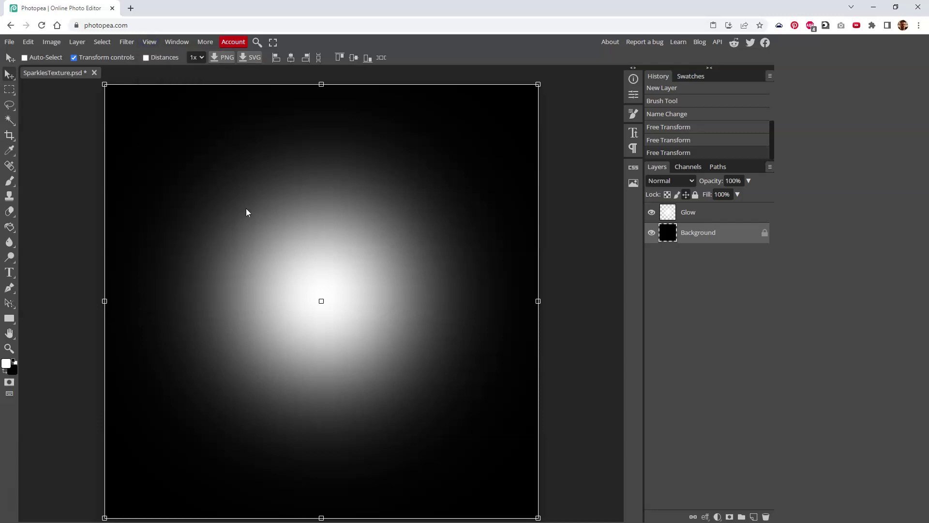
key(ctrl+r)
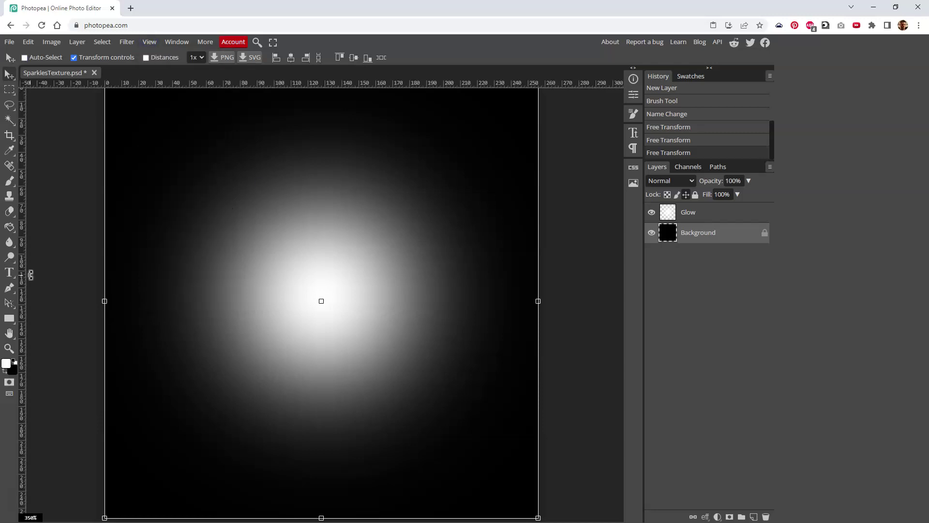
drag(118, 237, 322, 252)
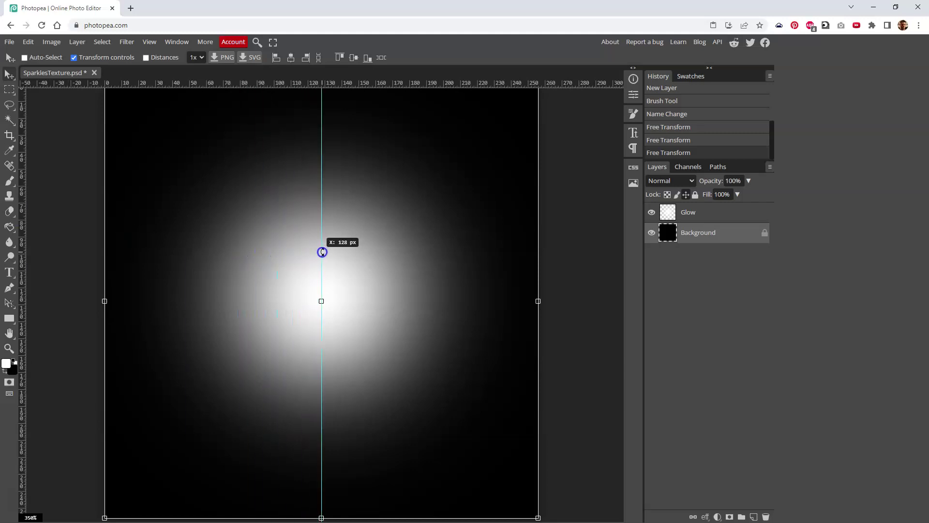
drag(323, 252, 323, 252)
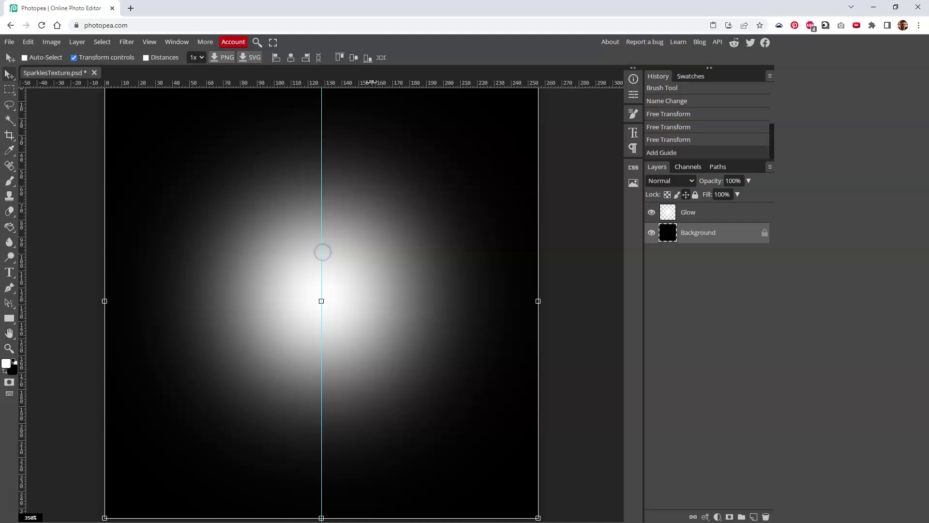
drag(373, 83, 388, 300)
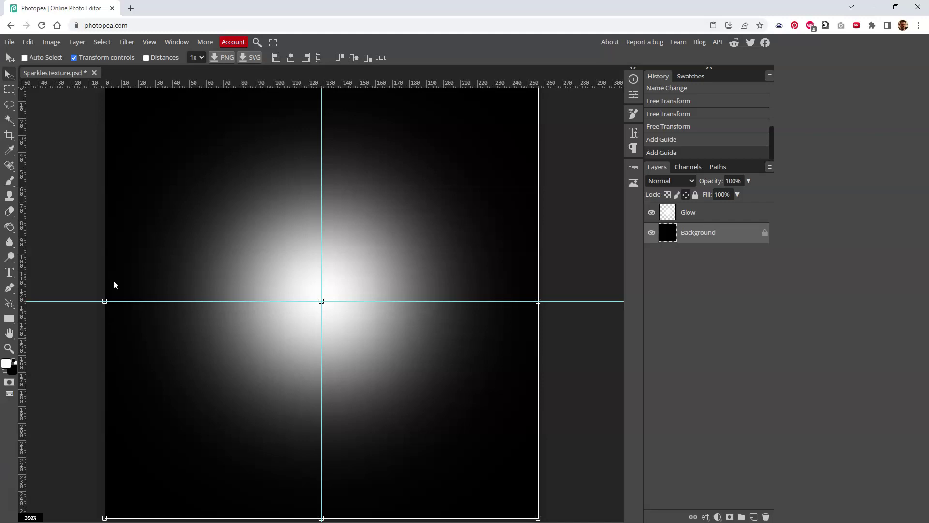
- Switch ruler units to percent, then try shifting the Glow layer right and undo it
right_click(310, 84)
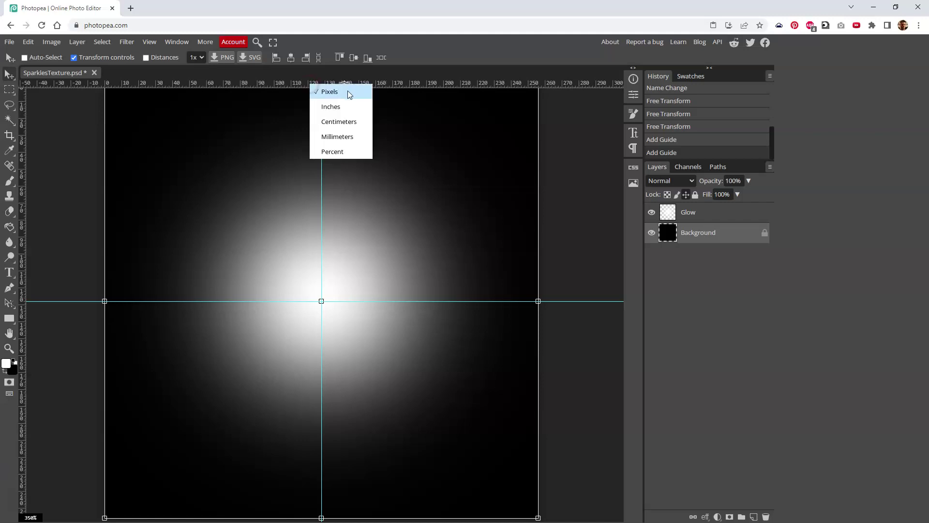
click(332, 151)
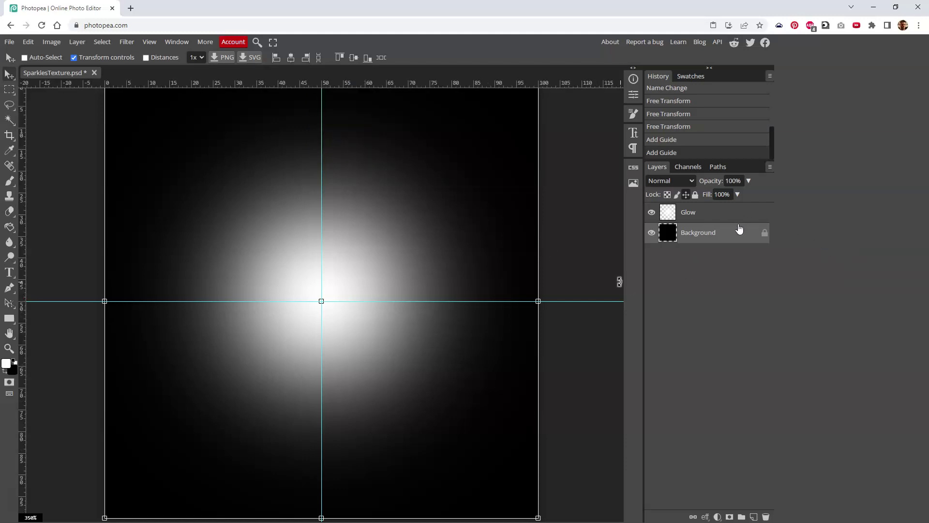
click(710, 215)
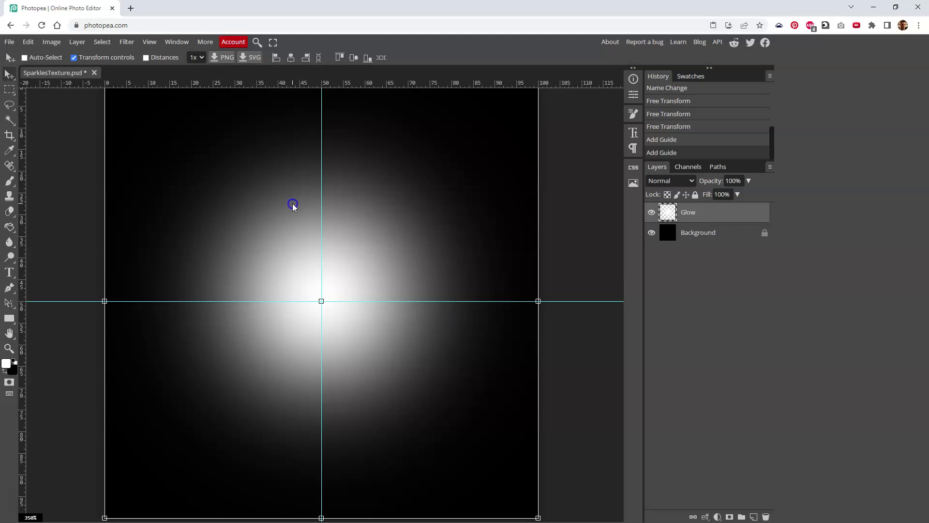
drag(271, 250, 297, 250)
key(ctrl+z)
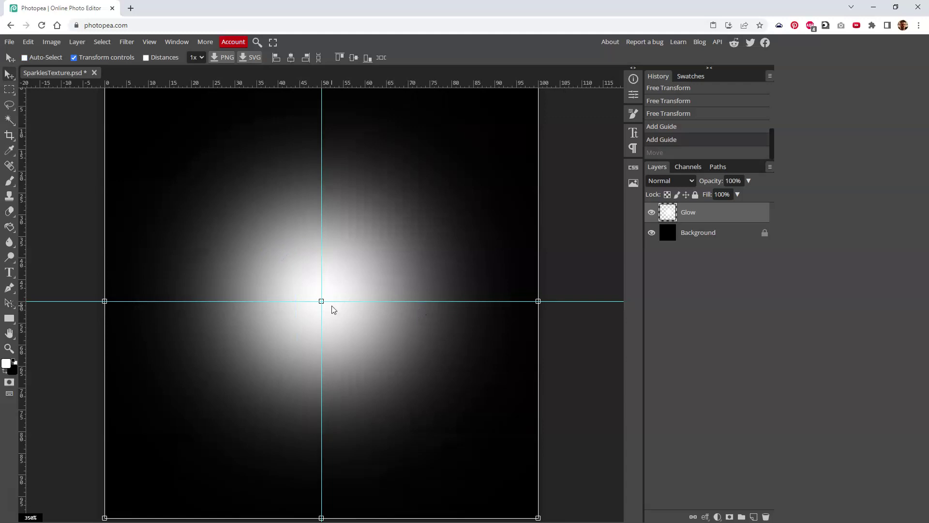
- Add a layer named Cross and select a thin full-width strip along the horizontal guide
click(8, 91)
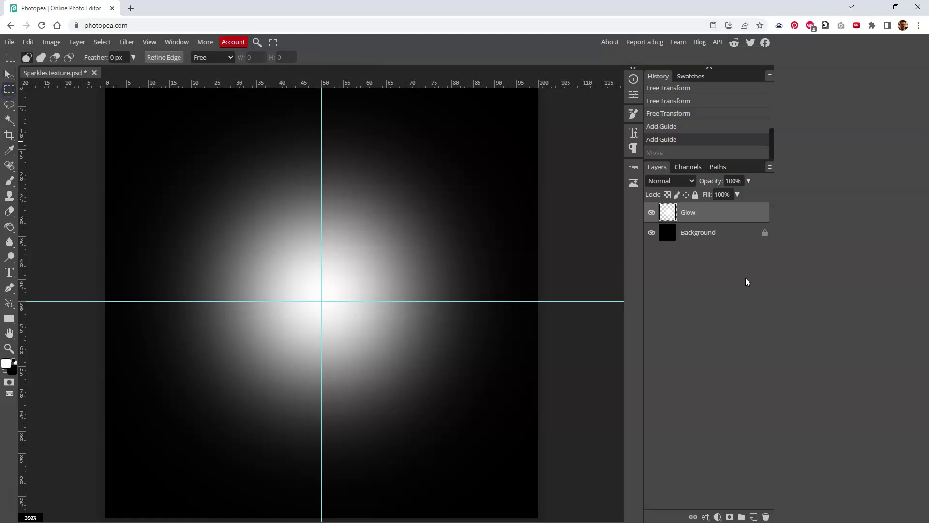
click(754, 516)
double_click(690, 212)
text(Cros)
key(Return)
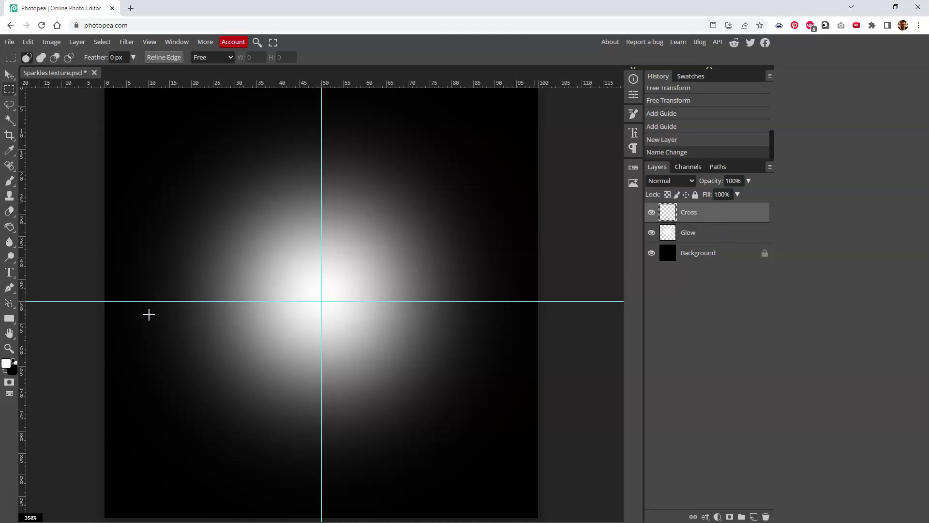
drag(102, 299, 542, 304)
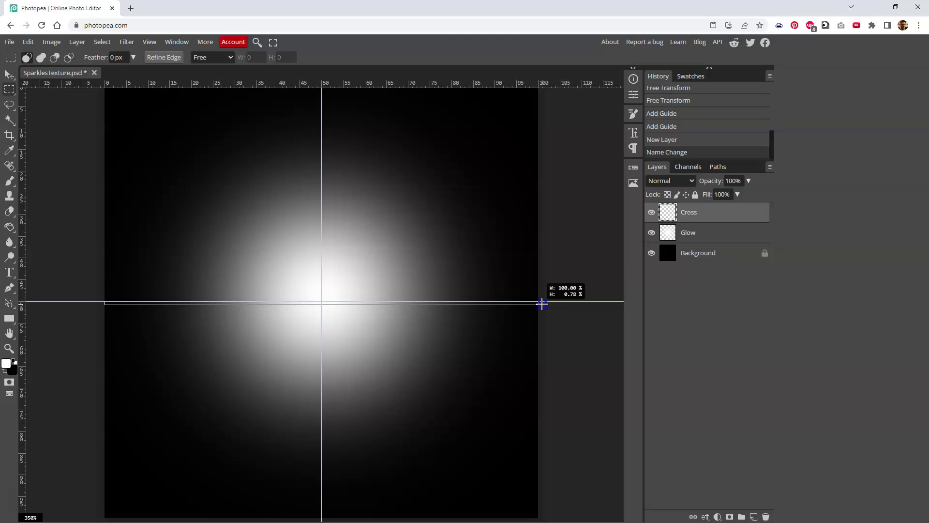
- Switch from the Gradient tool to the Paint Bucket tool
key(v)
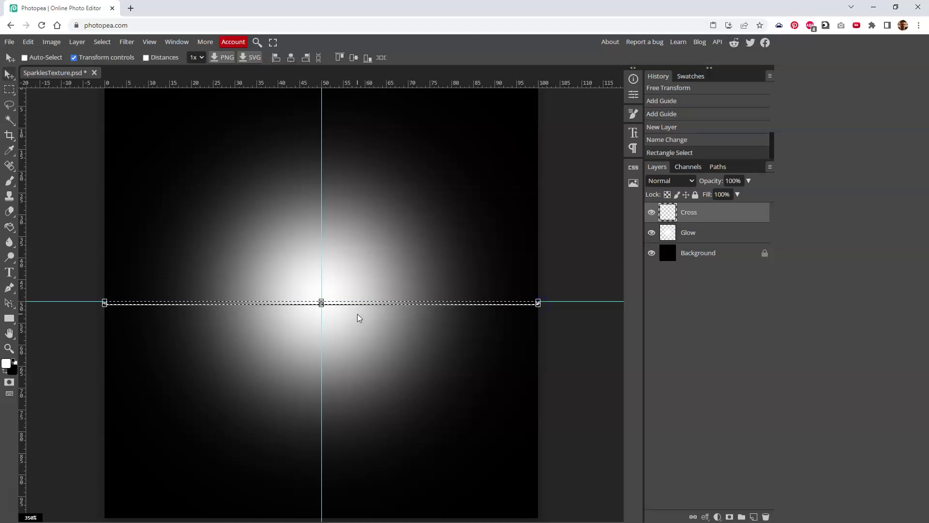
key(g)
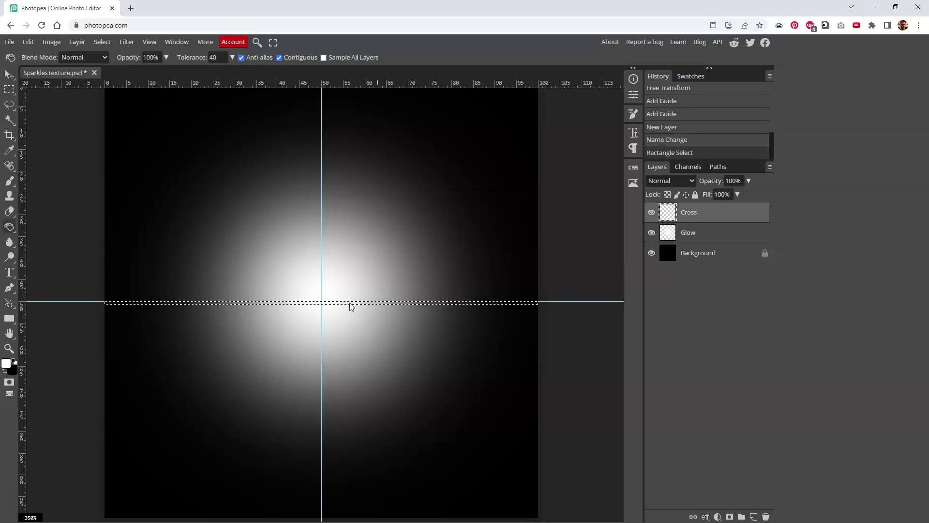
key(shift+g)
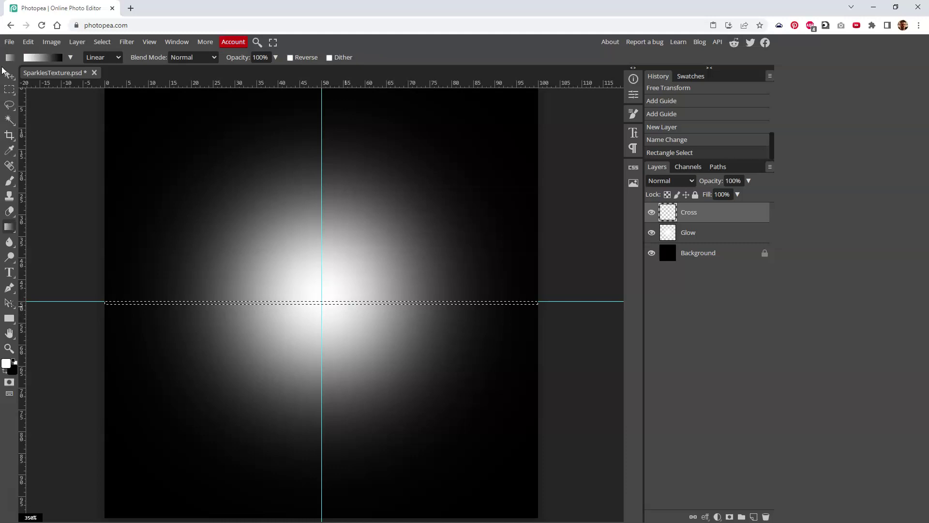
right_click(11, 225)
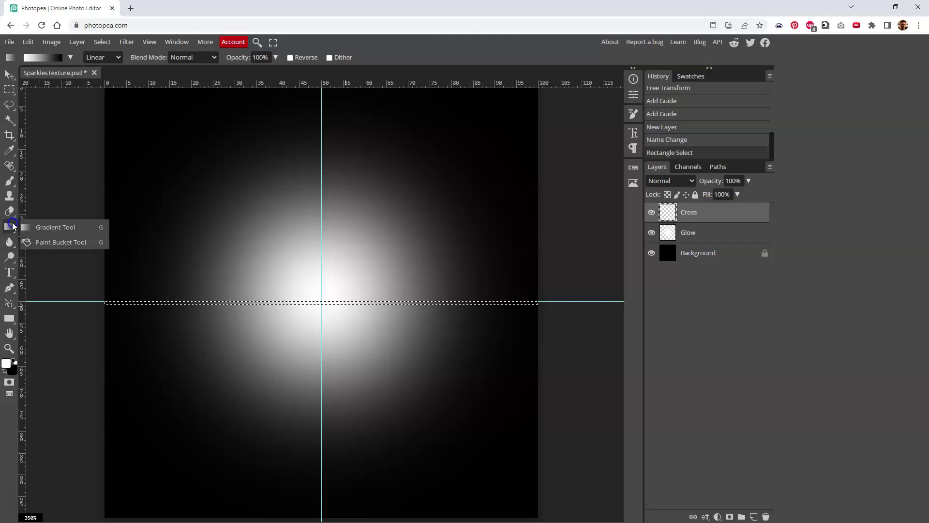
click(238, 303)
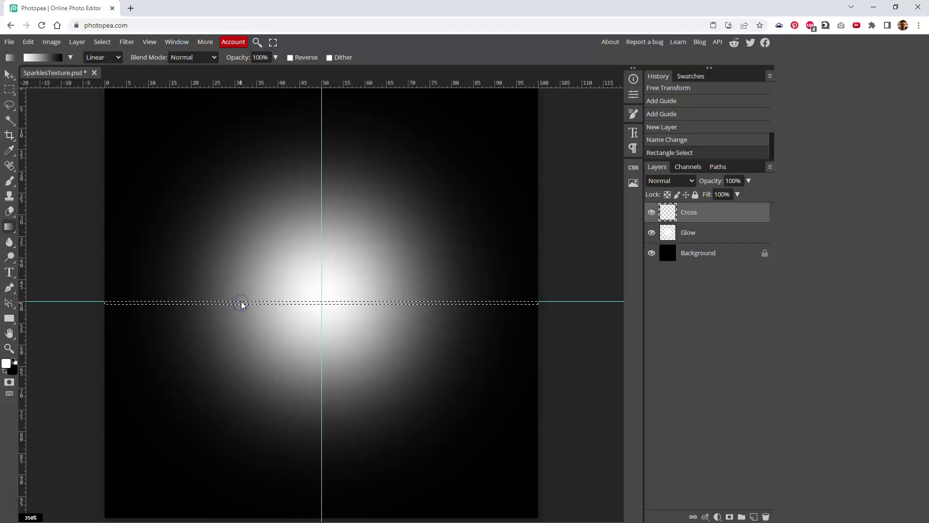
right_click(10, 226)
click(47, 242)
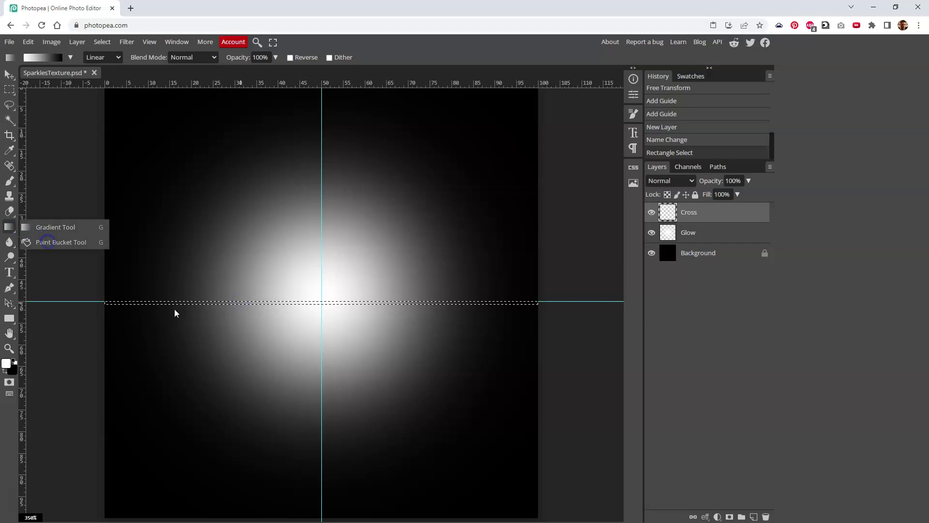
- Fill the thin strip with white and zoom in close on the band
click(162, 302)
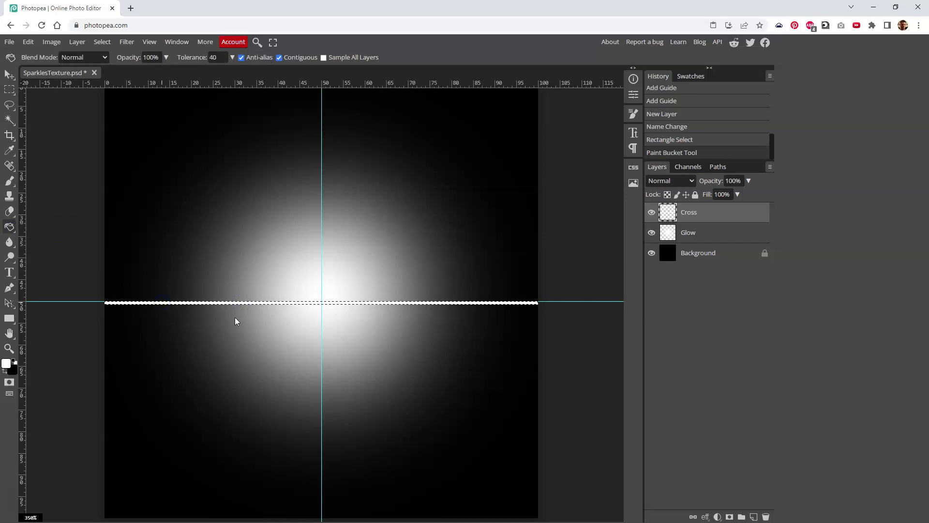
key(ctrl+plus)
key(ctrl+plus)
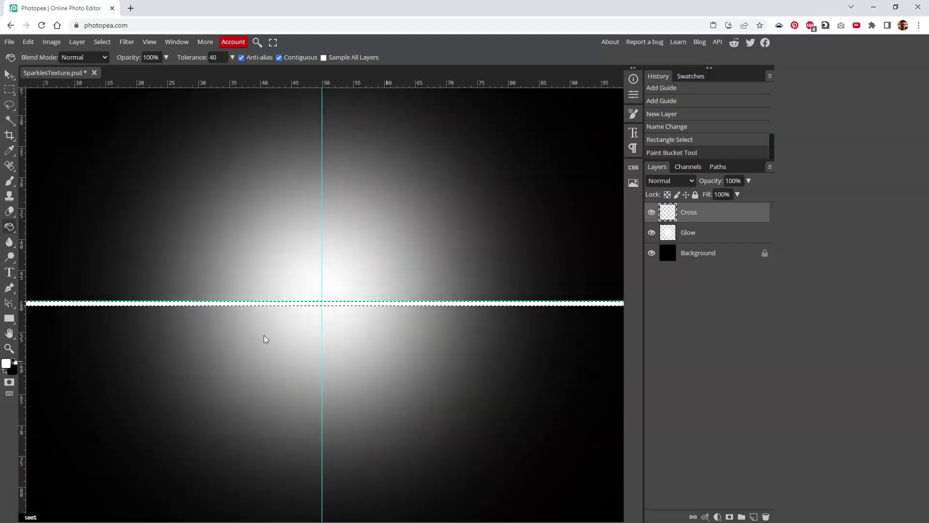
drag(264, 335, 438, 351)
key(ctrl+plus)
key(ctrl+plus)
key(ctrl+plus)
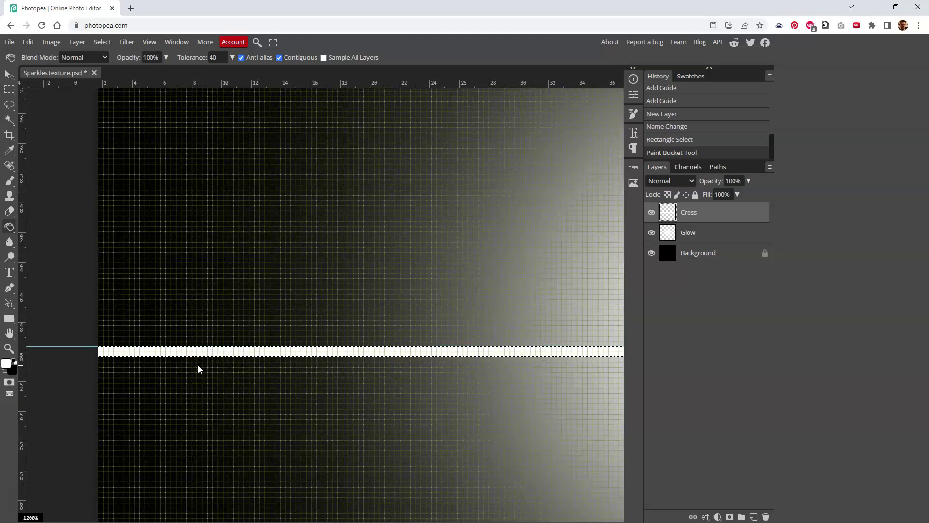
drag(198, 365, 209, 369)
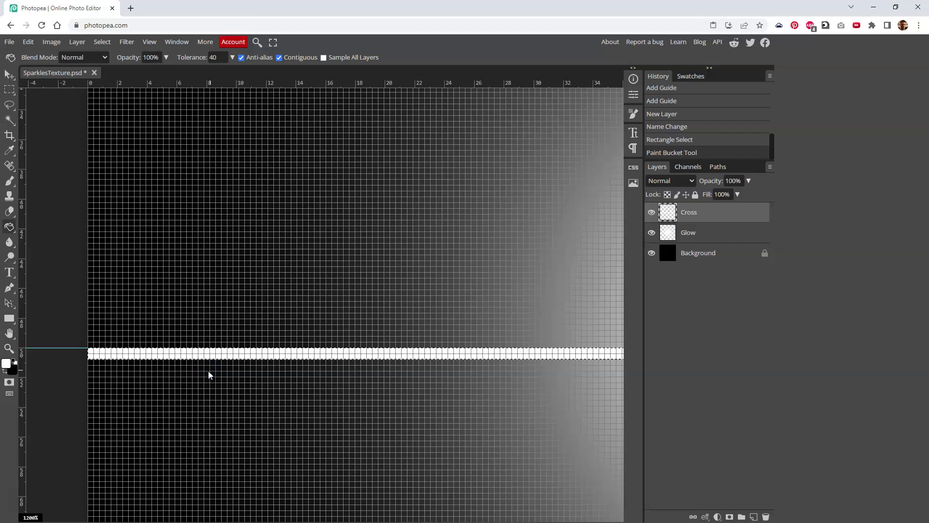
- Nudge the selection a pixel, refill it white, and delete the excess row to even the line
key(m)
key(Up)
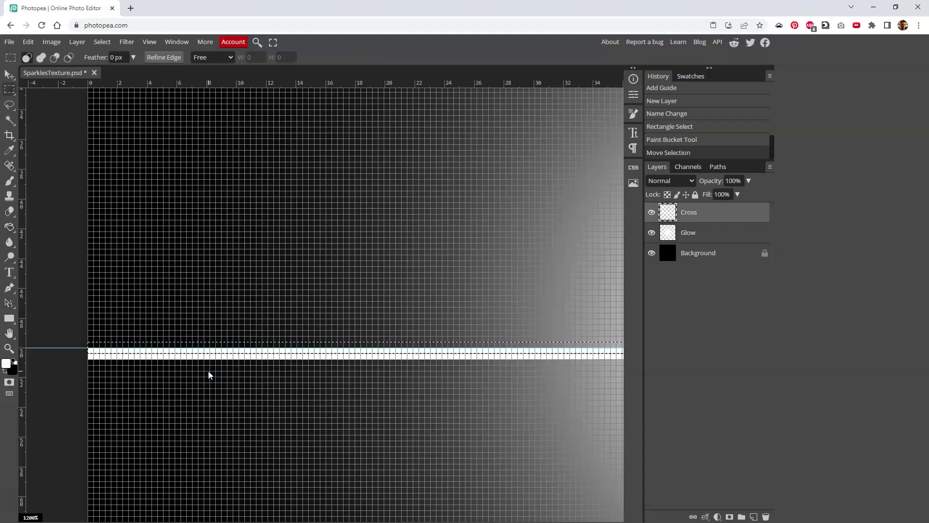
key(ctrl+v)
key(ctrl+z)
key(g)
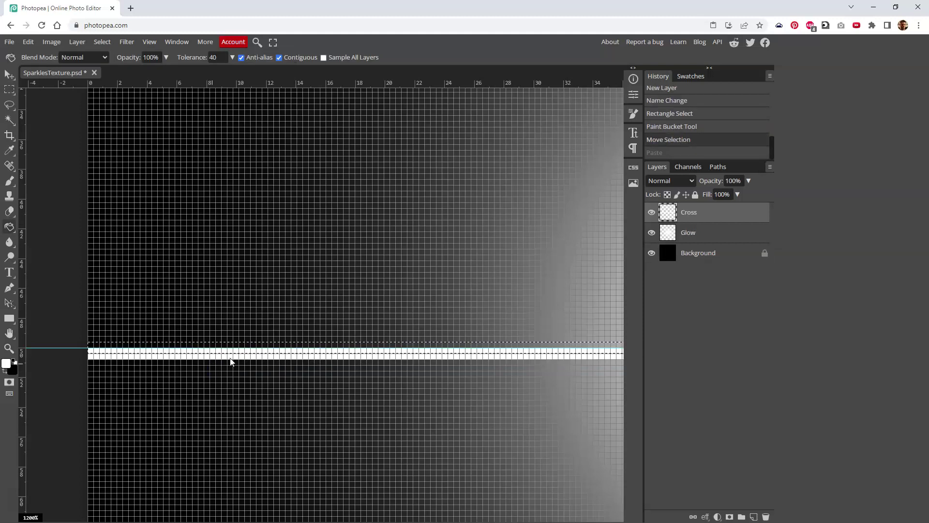
click(237, 347)
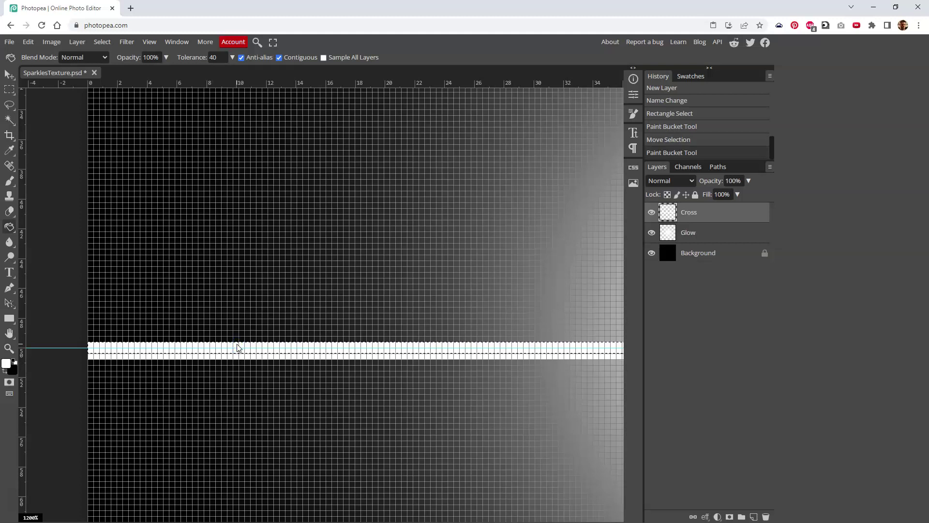
key(m)
key(Down)
key(Delete)
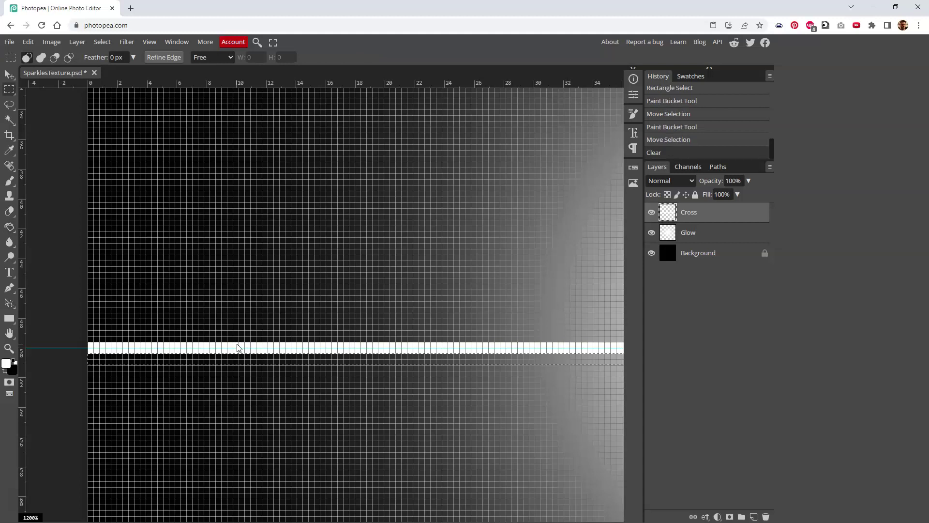
key(Up)
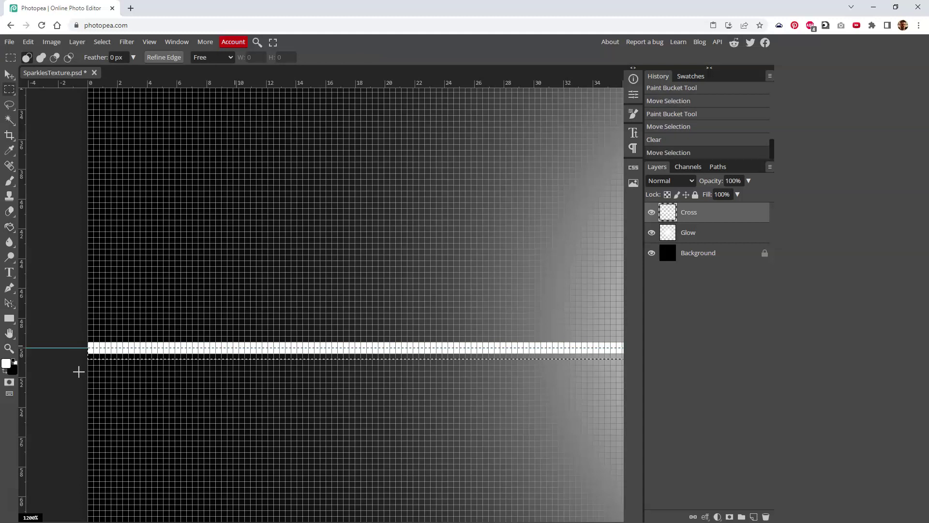
- Return the view to the glow and deselect the line
scroll(78, 371, up, 5)
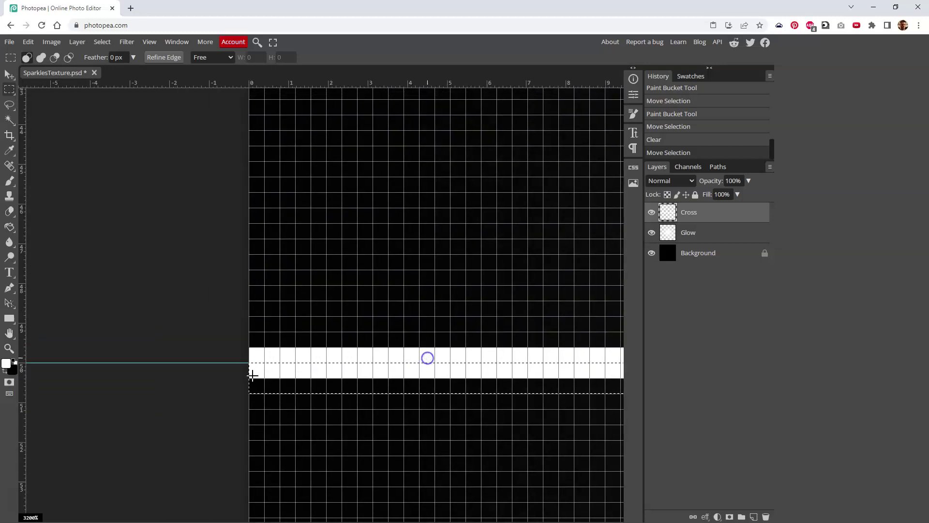
scroll(339, 378, down, 6)
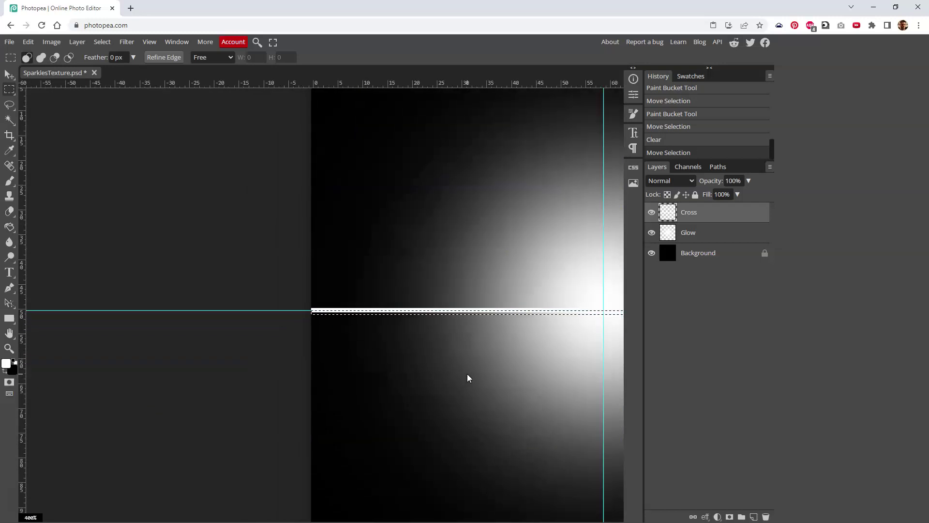
drag(558, 340, 342, 369)
key(v)
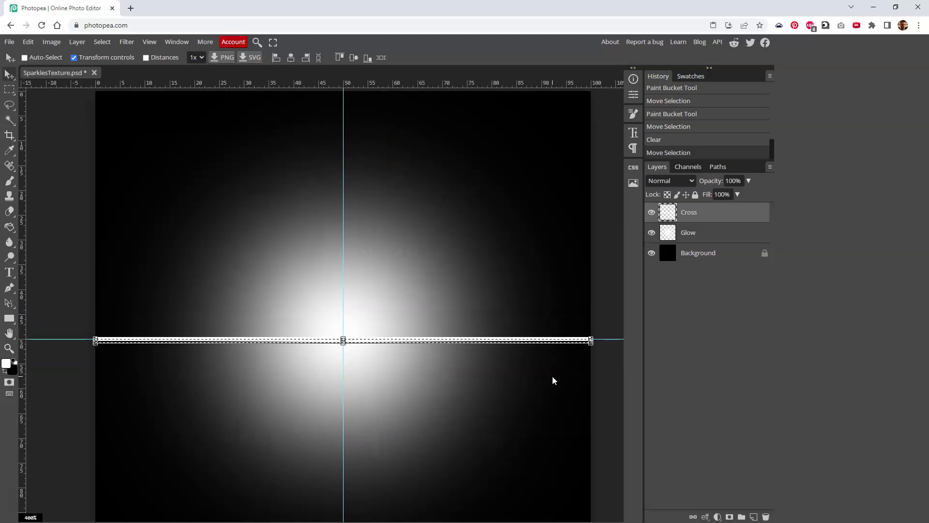
key(ctrl+d)
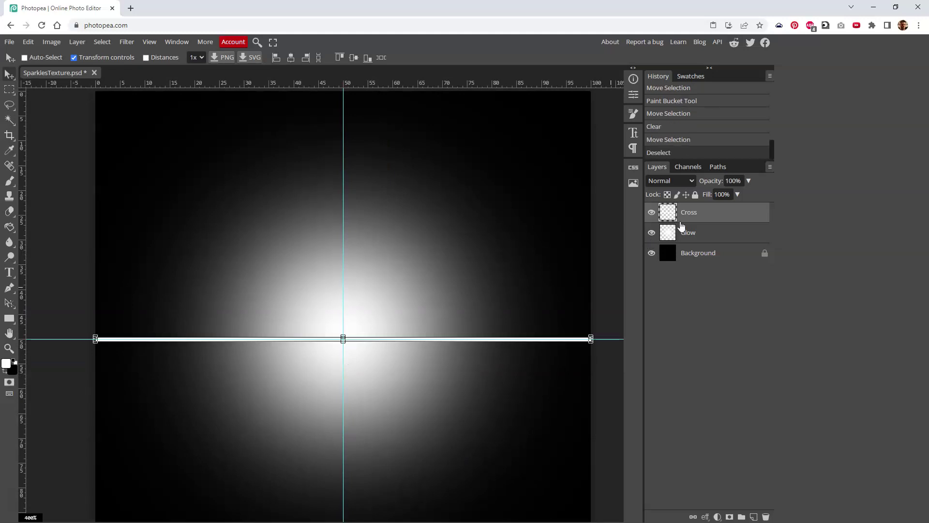
- Duplicate the white line and rotate the copy 90° into a vertical line
key(ctrl+j)
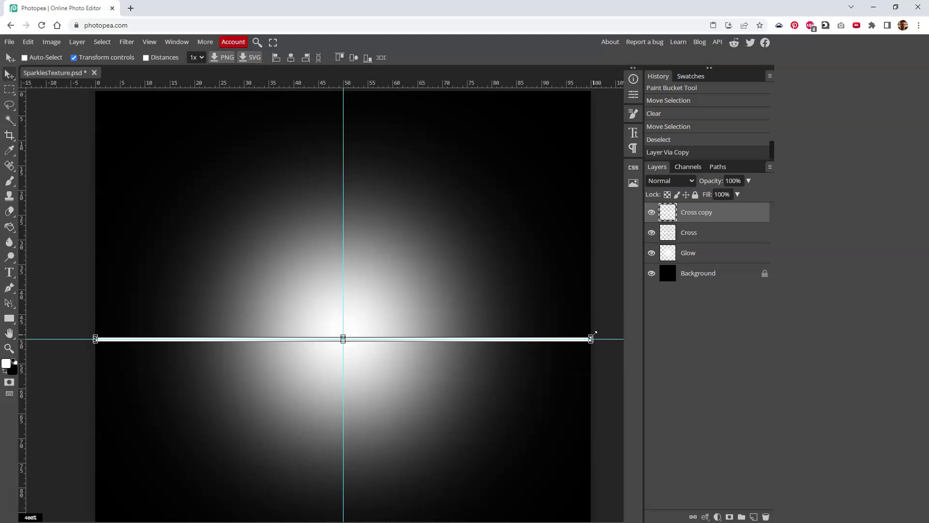
scroll(573, 365, up, 2)
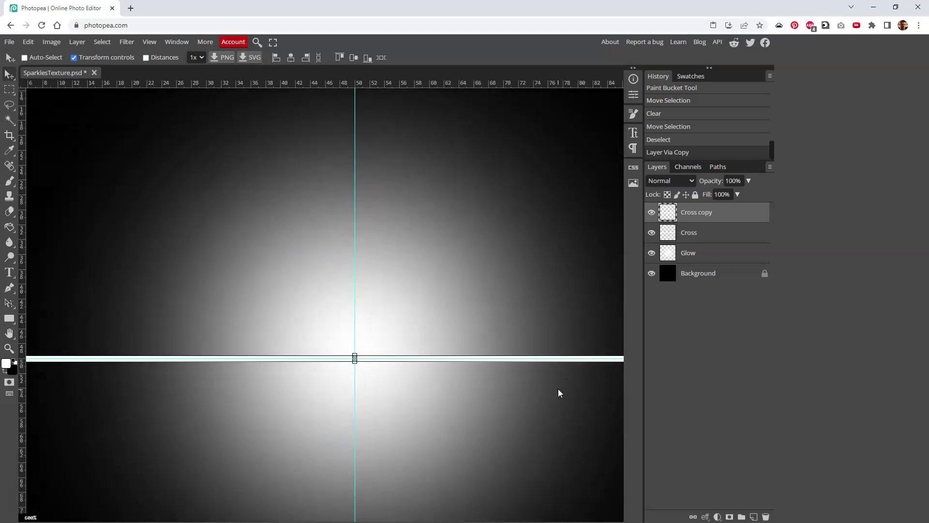
scroll(536, 344, up, 3)
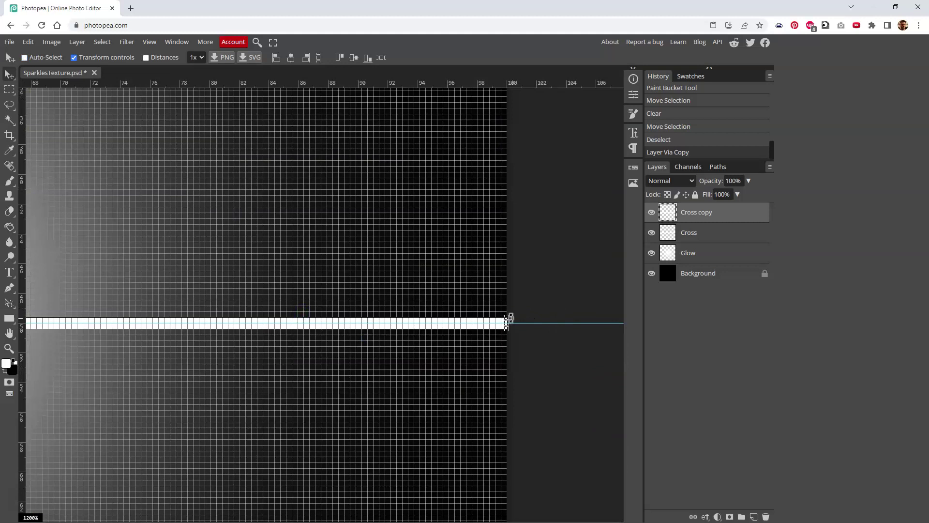
drag(510, 317, 302, 509)
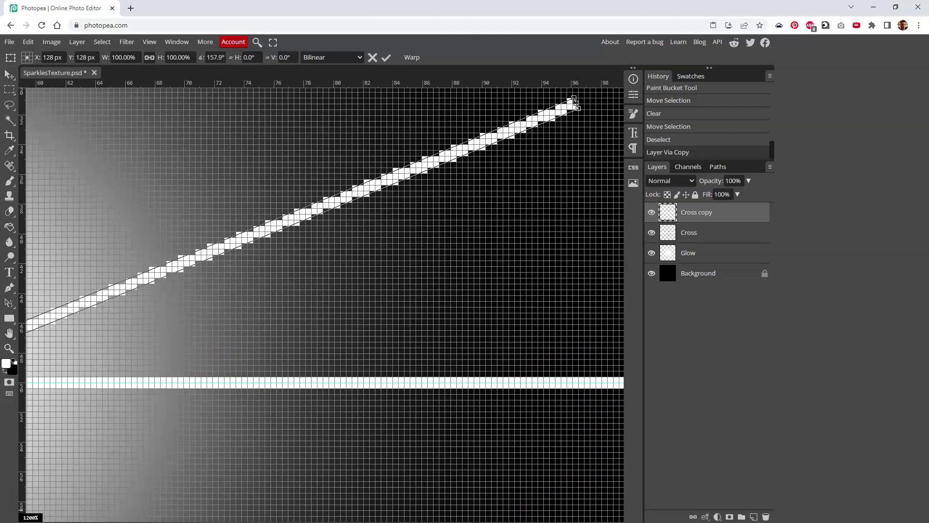
mouse_move(301, 509)
mouse_down()
mouse_move(24, 356)
mouse_move(373, 435)
mouse_move(190, 419)
mouse_up()
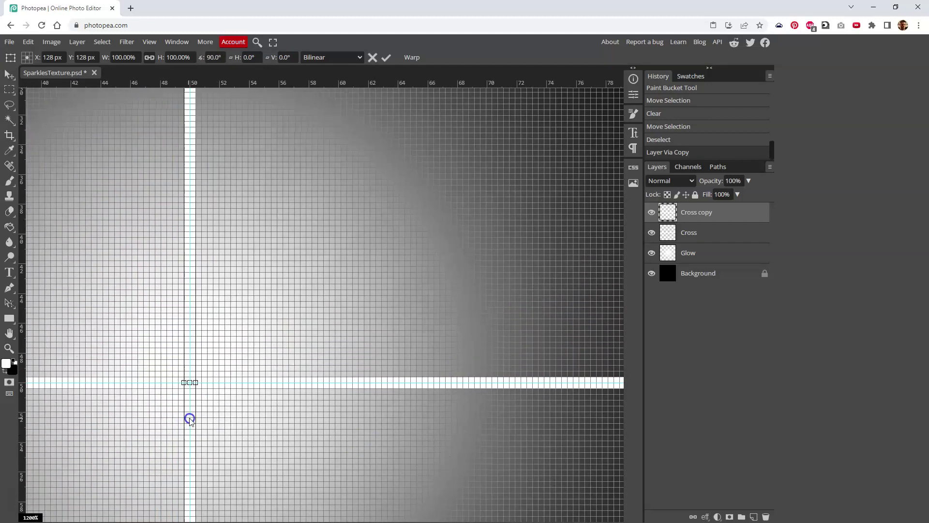
key(ctrl+minus)
key(ctrl+minus)
key(ctrl+minus)
key(ctrl+minus)
click(385, 58)
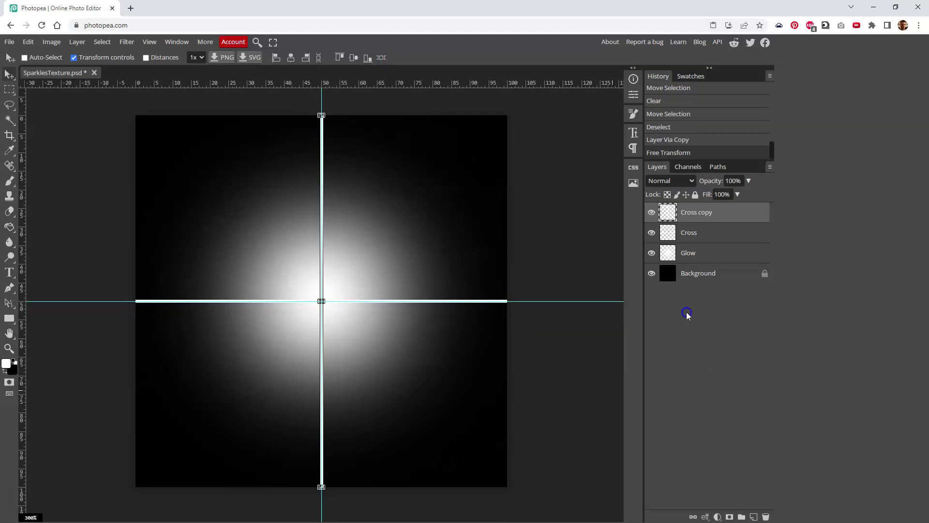
- Move Cross copy below Cross and select both line layers
click(702, 233)
click(697, 212)
drag(680, 213, 679, 234)
click(690, 213)
shift+click(695, 233)
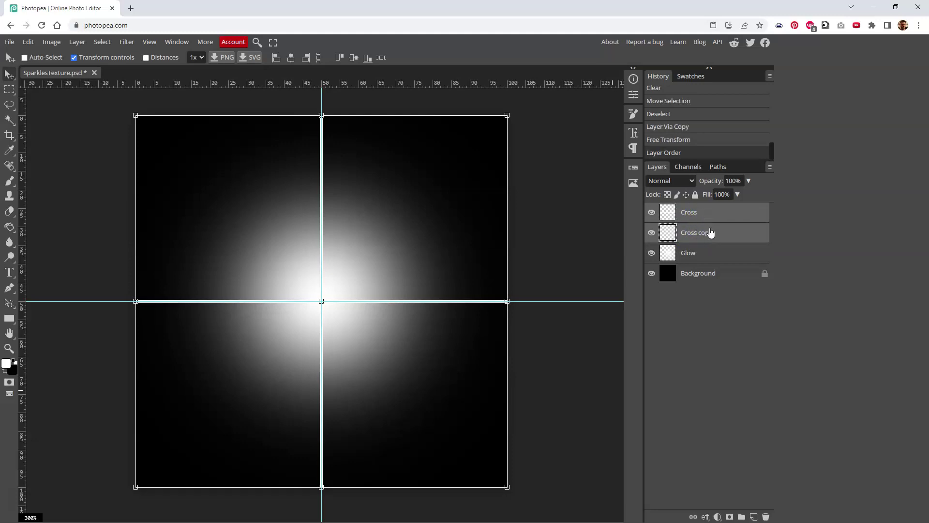
- Merge Cross and Cross copy into one Cross layer and toggle its visibility to compare
key(ctrl+e)
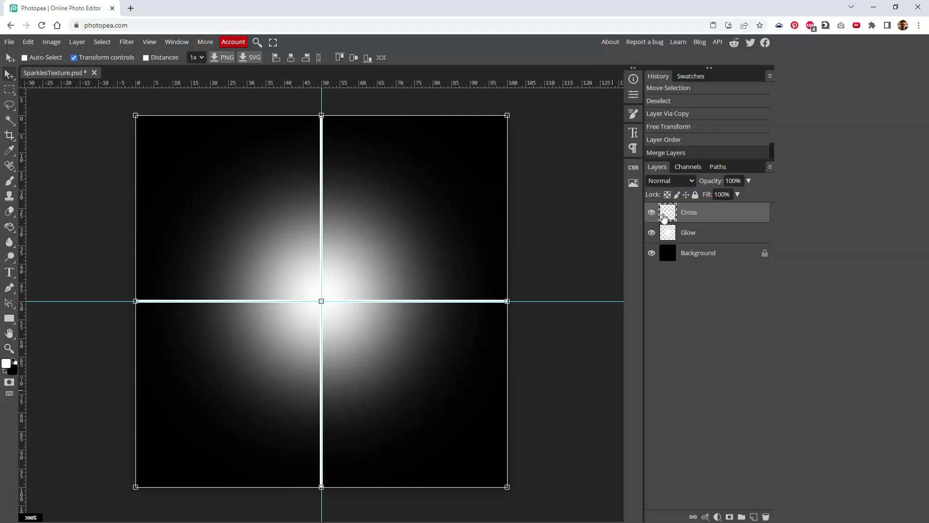
right_click(693, 216)
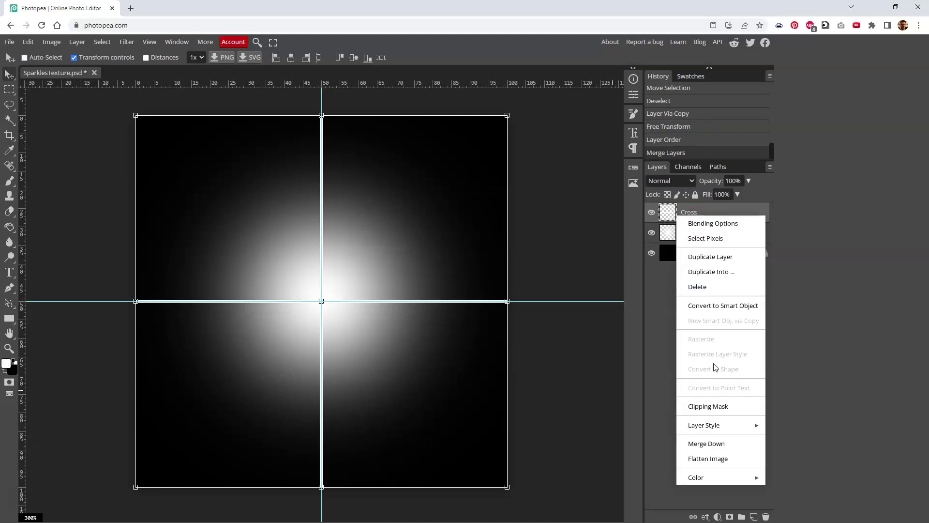
click(669, 333)
click(652, 212)
click(651, 212)
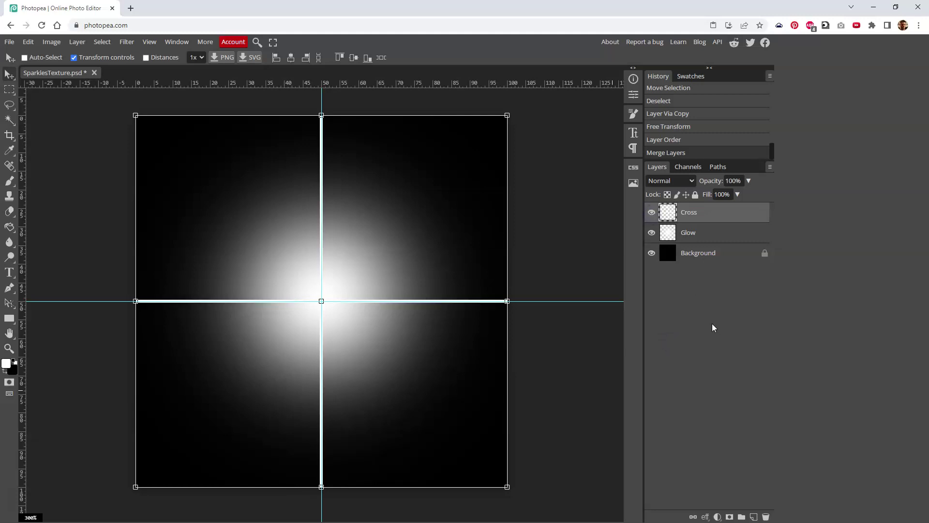
- Hide the guides, toggle the transform controls, and select the Glow layer
key(ctrl+semicolon)
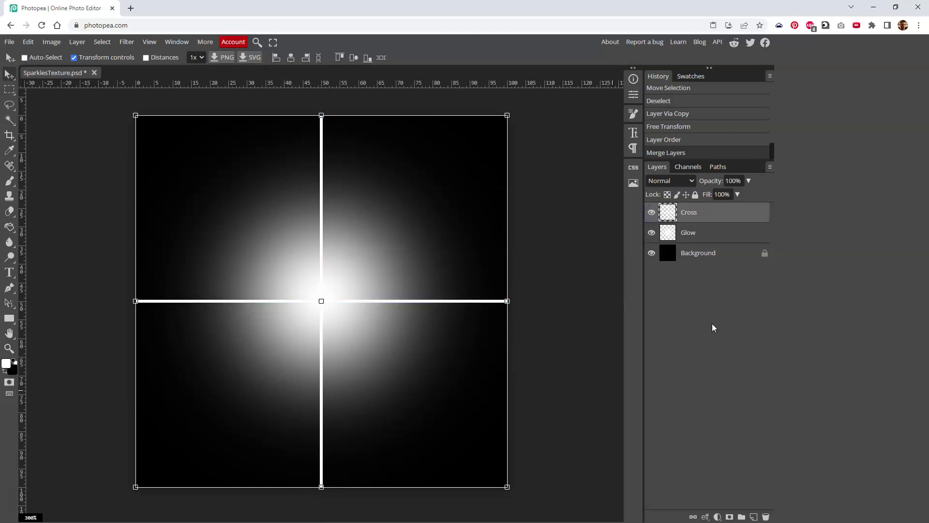
click(713, 324)
click(94, 58)
click(80, 58)
click(78, 58)
click(76, 59)
click(75, 59)
click(75, 58)
click(708, 231)
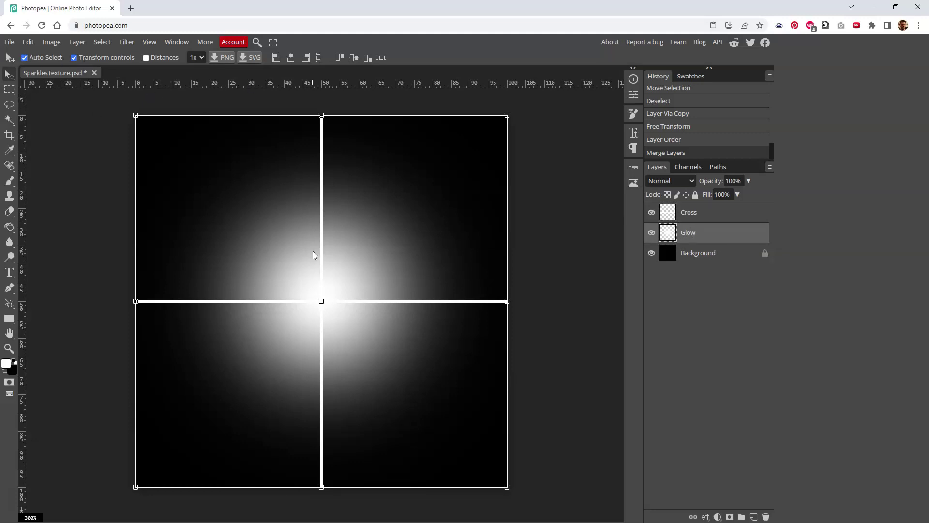
key(ctrl+t)
click(227, 8)
click(51, 43)
click(9, 79)
click(127, 42)
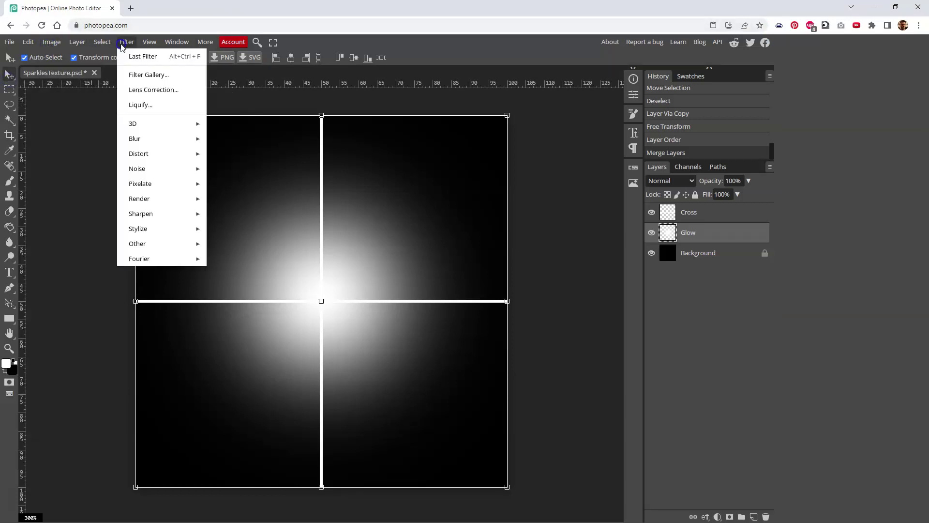
mouse_move(28, 42)
mouse_move(43, 279)
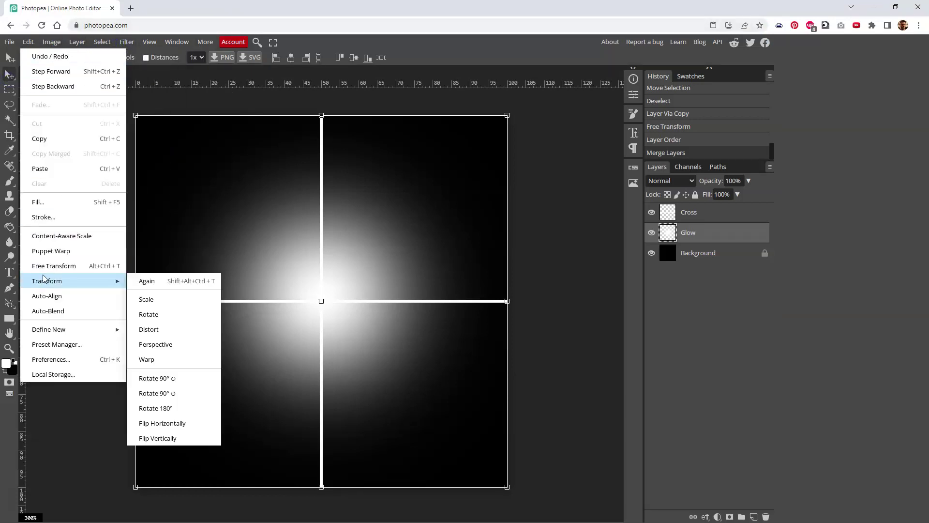
click(170, 366)
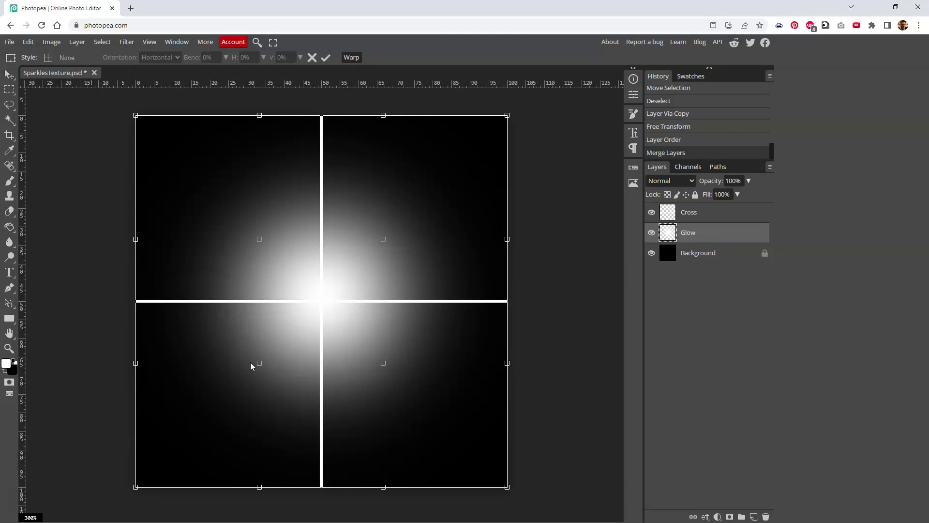
mouse_move(257, 367)
mouse_down()
mouse_move(354, 259)
mouse_move(287, 331)
mouse_up()
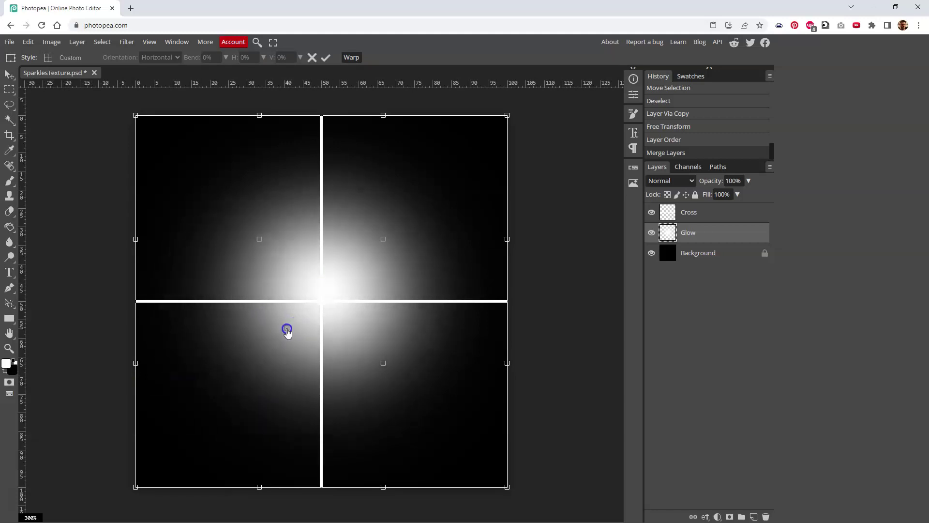
drag(287, 330, 322, 301)
mouse_move(278, 265)
mouse_down()
mouse_move(321, 304)
mouse_move(335, 293)
mouse_move(320, 304)
mouse_up()
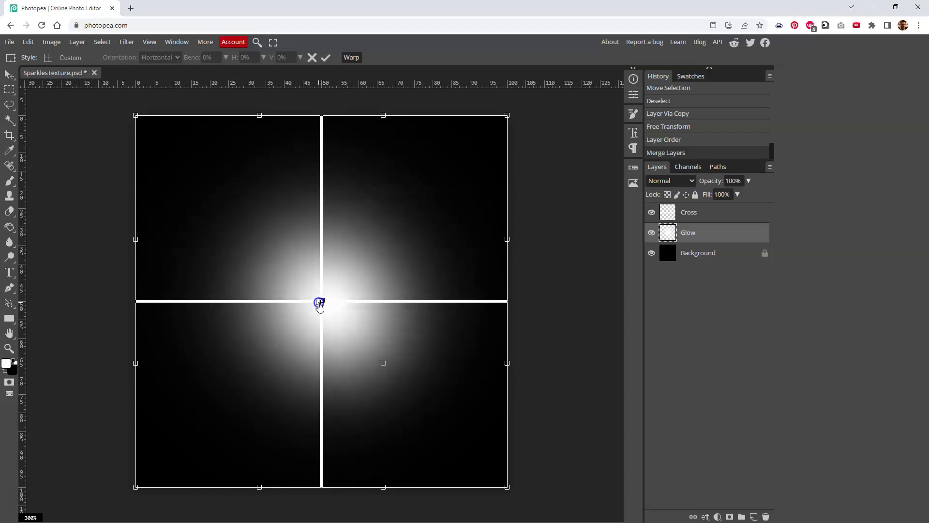
drag(381, 365, 320, 304)
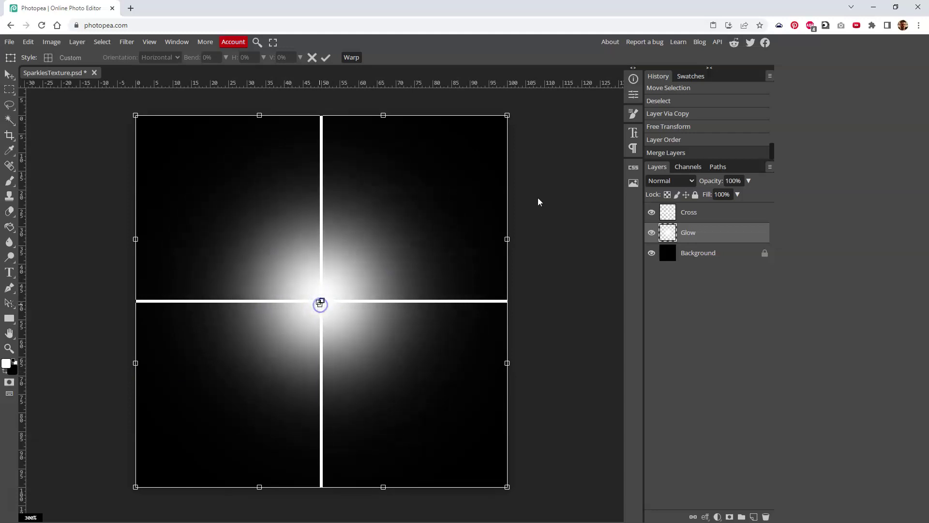
click(311, 58)
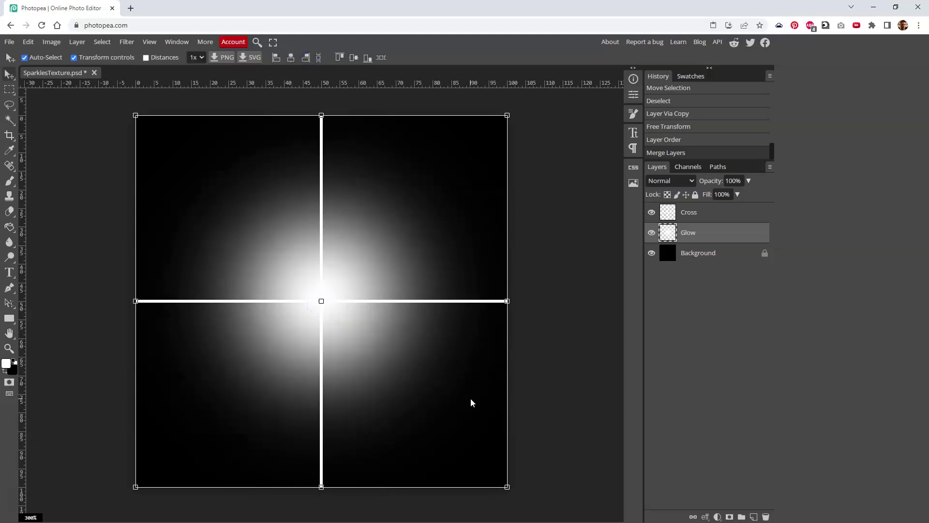
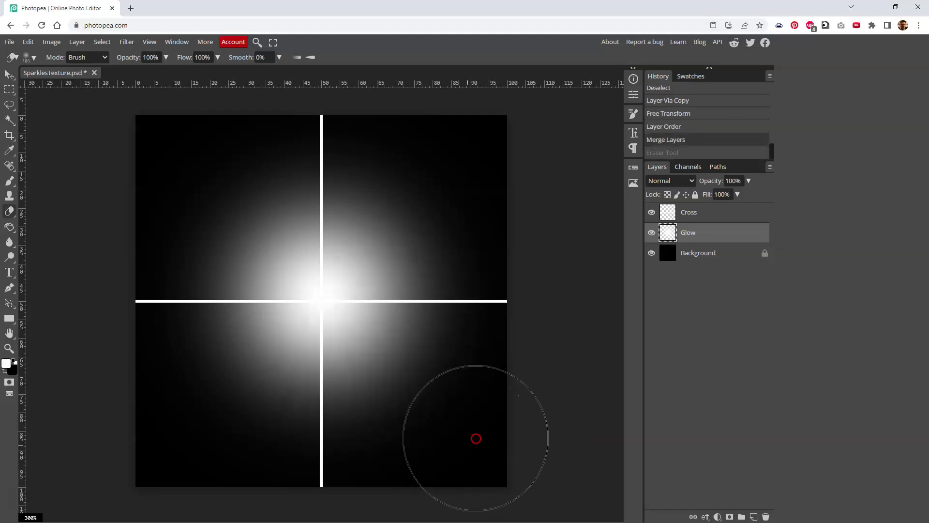
- Erase patches of the glow with a 200 px eraser, then undo those strokes
right_click(475, 437)
drag(576, 425, 578, 426)
click(504, 450)
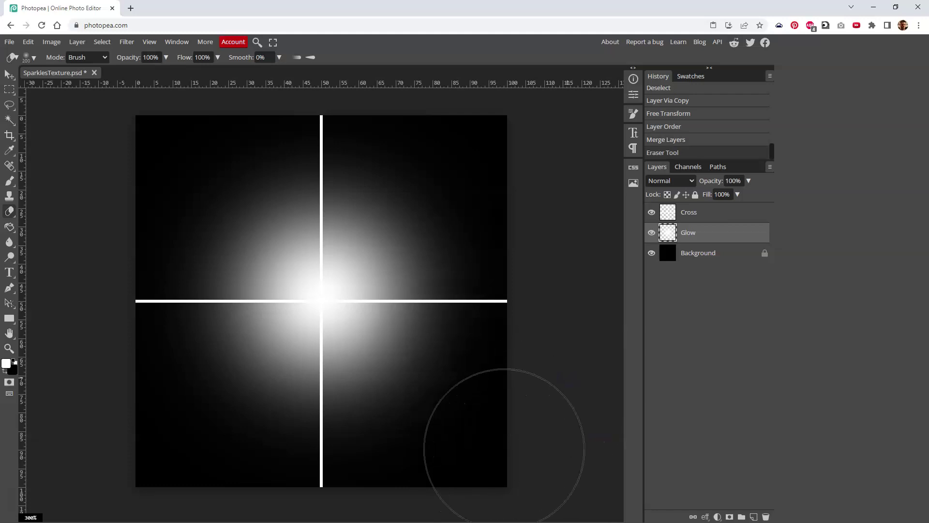
key(bracketright)
key(bracketright)
drag(397, 348, 490, 469)
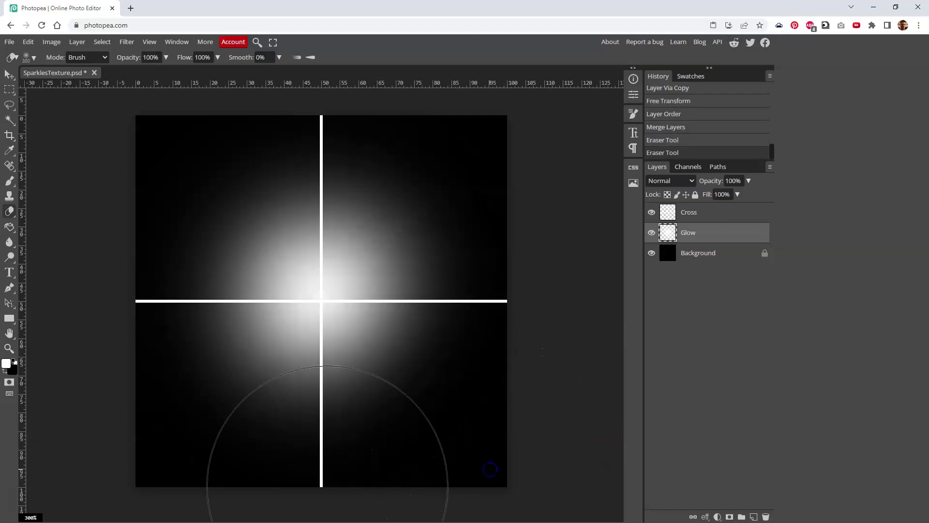
click(150, 473)
click(156, 478)
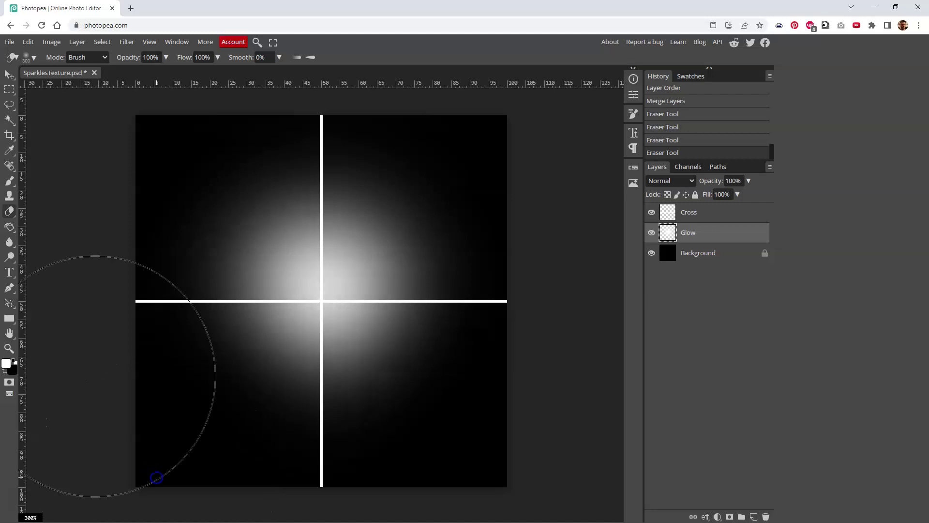
click(158, 130)
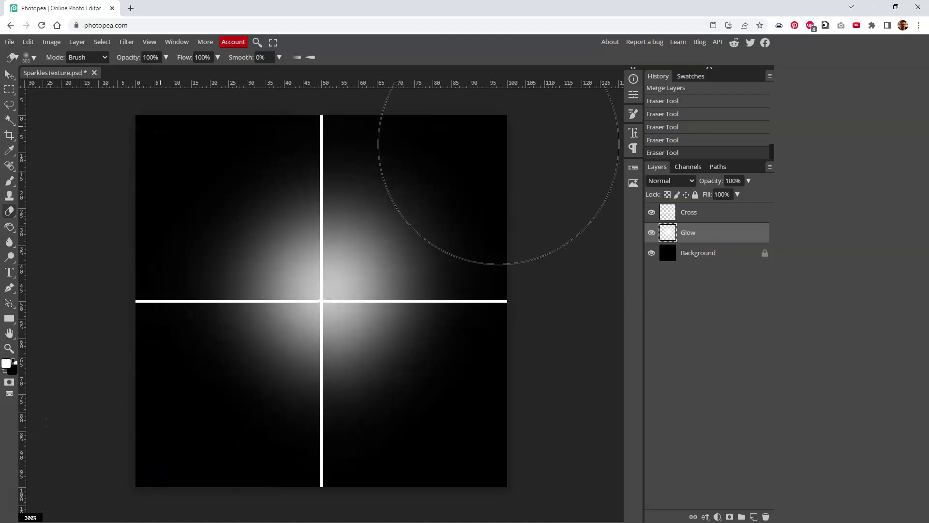
click(499, 144)
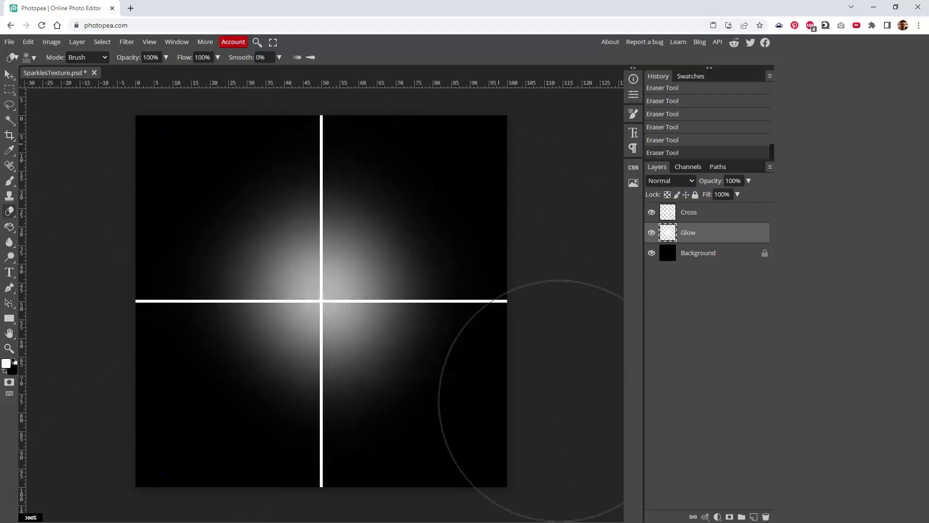
key(ctrl+z)
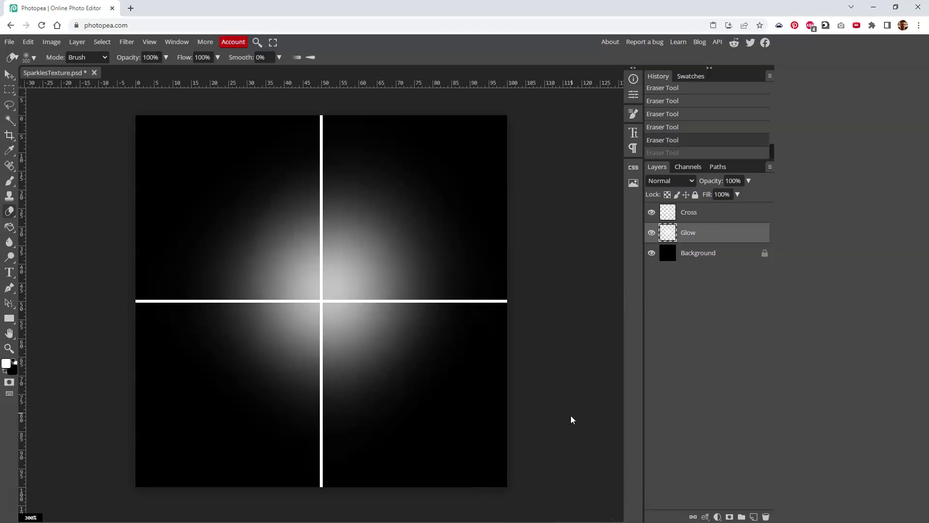
key(ctrl+z)
key(ctrl+z)
key(ctrl+z)
key(ctrl+z)
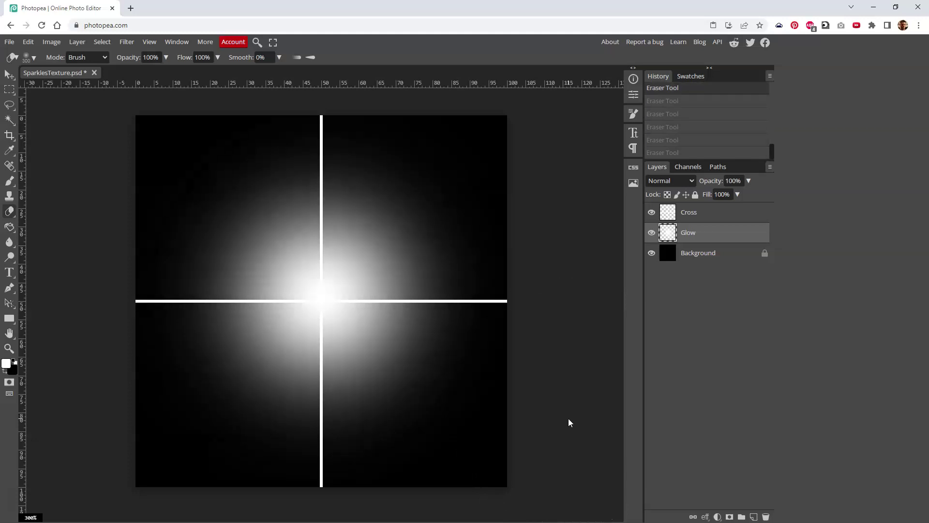
key(ctrl+z)
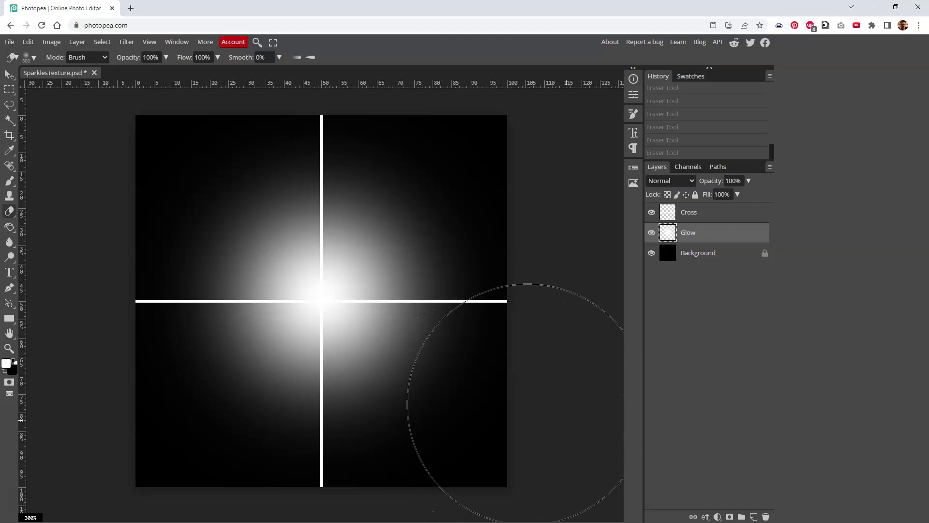
- Start a Warp on the glow layer and pull all four corners toward the centre
key(v)
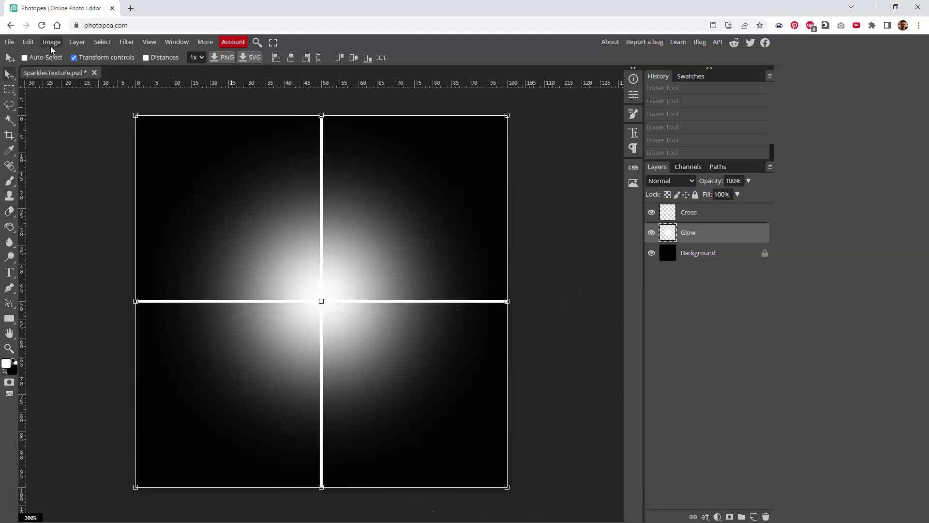
click(30, 43)
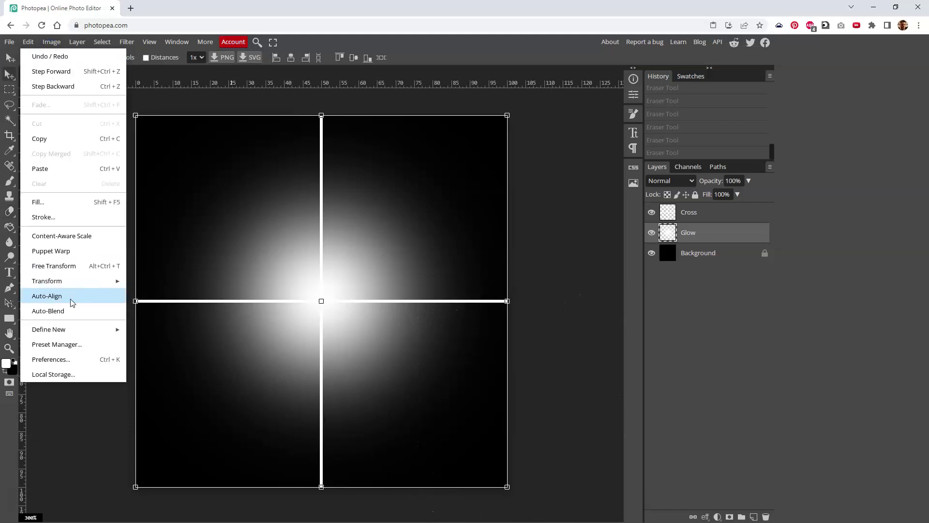
mouse_move(70, 284)
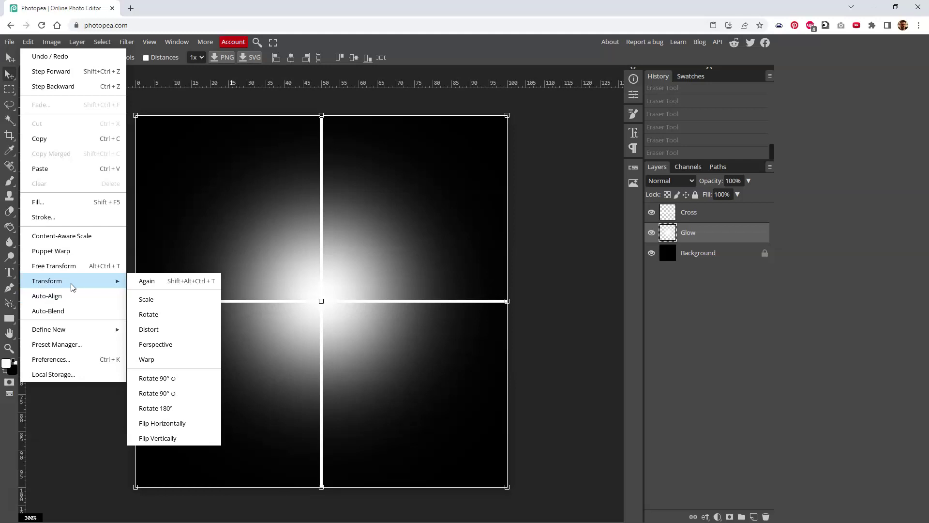
click(157, 361)
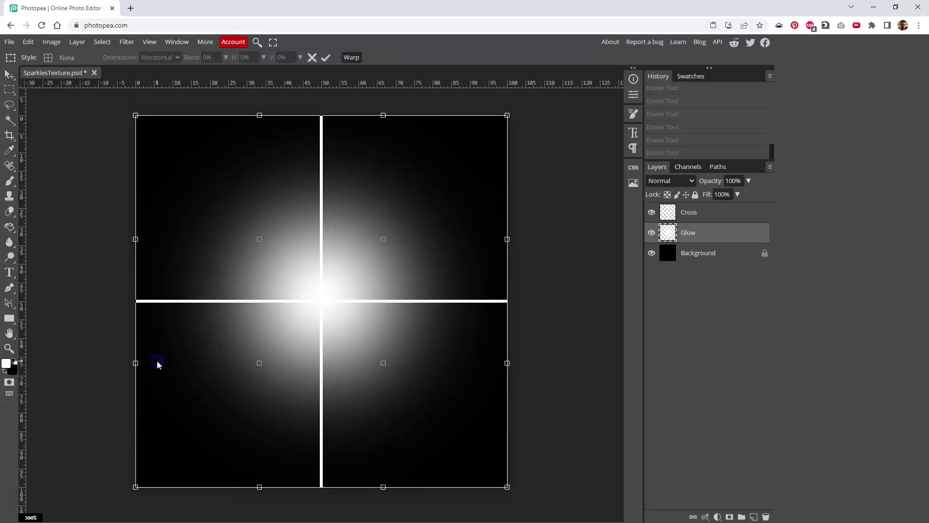
drag(136, 487, 259, 364)
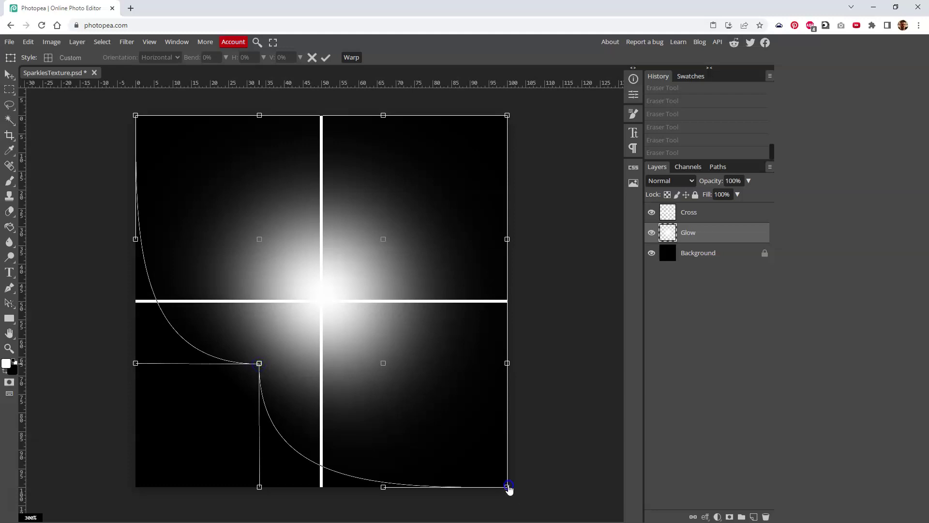
drag(507, 487, 384, 364)
drag(508, 125, 383, 240)
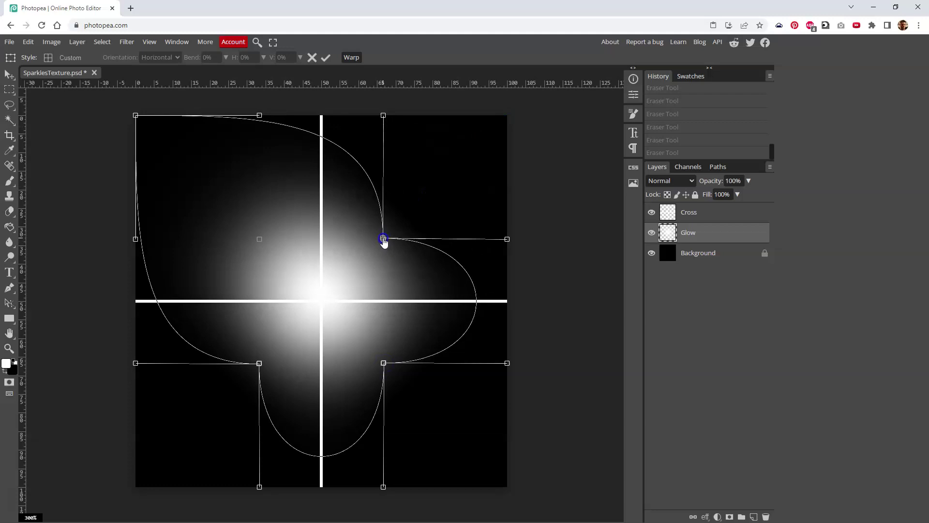
mouse_move(136, 116)
mouse_down()
mouse_move(243, 211)
mouse_move(260, 242)
mouse_up()
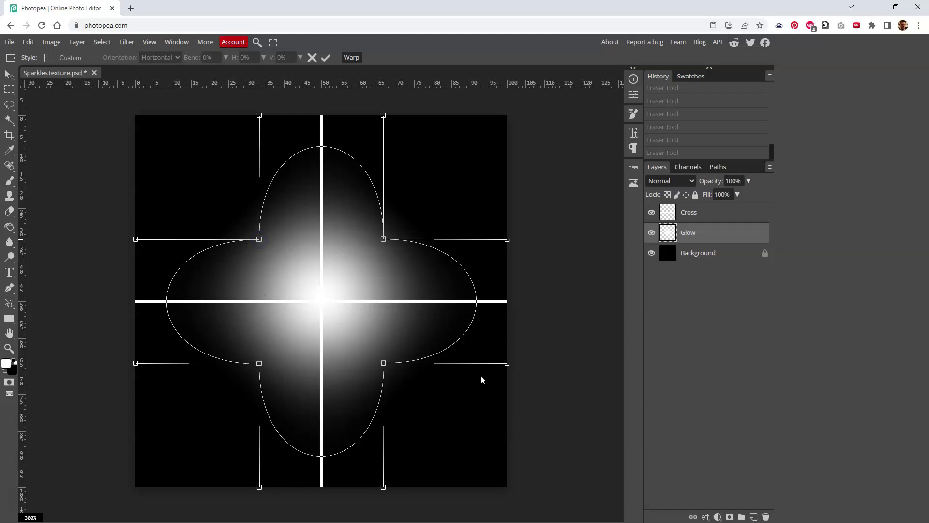
- Move the warp points to the edge midpoints and commit the four-pointed star
drag(508, 366, 510, 304)
drag(507, 240, 508, 303)
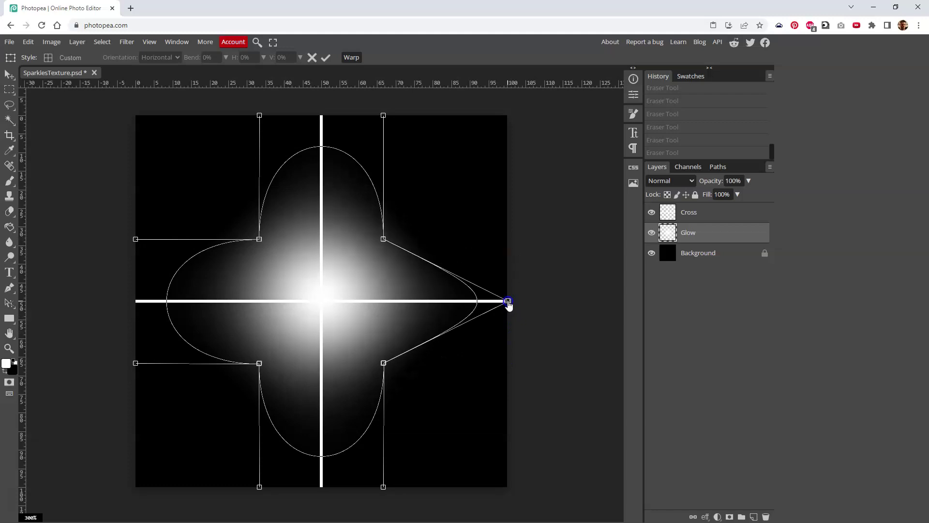
drag(384, 490, 322, 489)
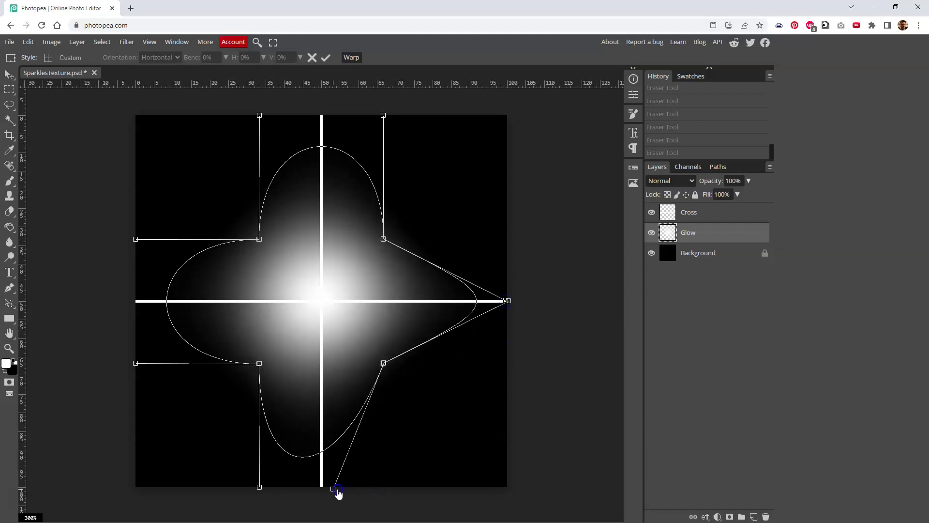
drag(260, 489, 322, 488)
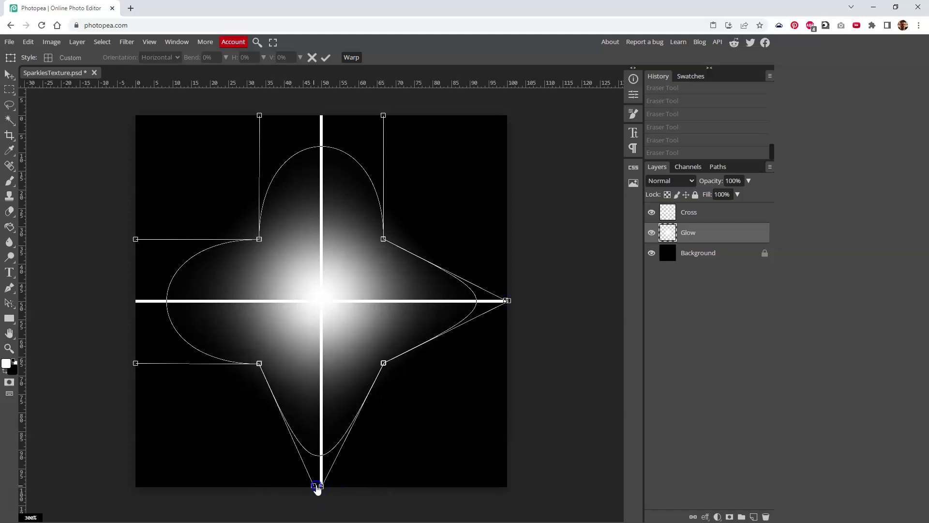
drag(136, 365, 136, 302)
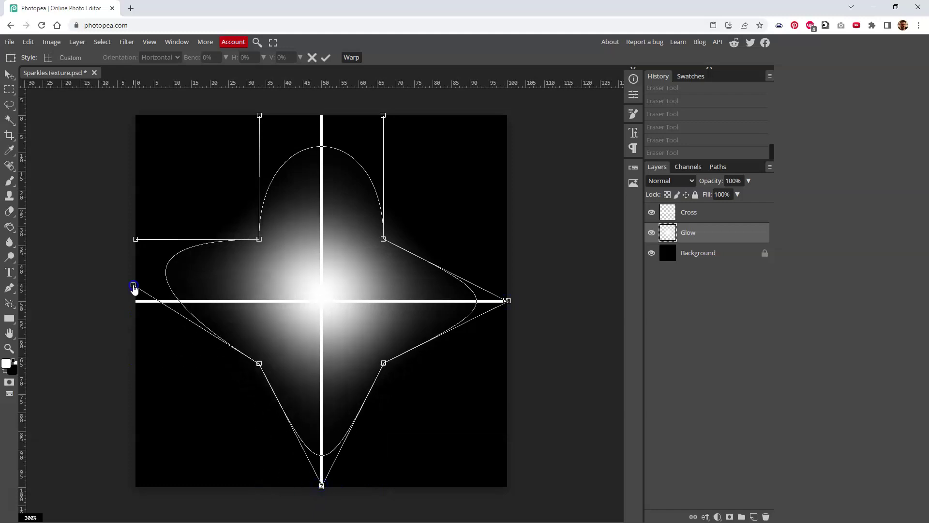
drag(135, 241, 136, 302)
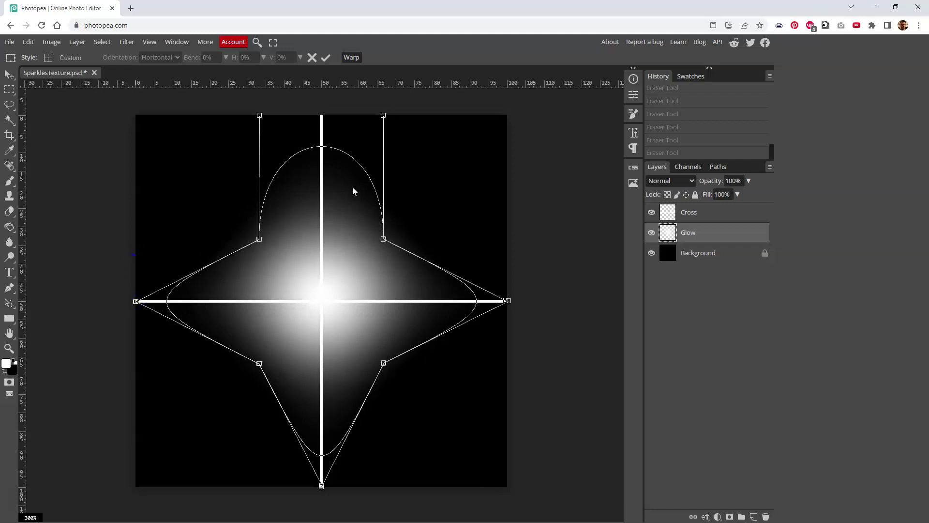
click(326, 58)
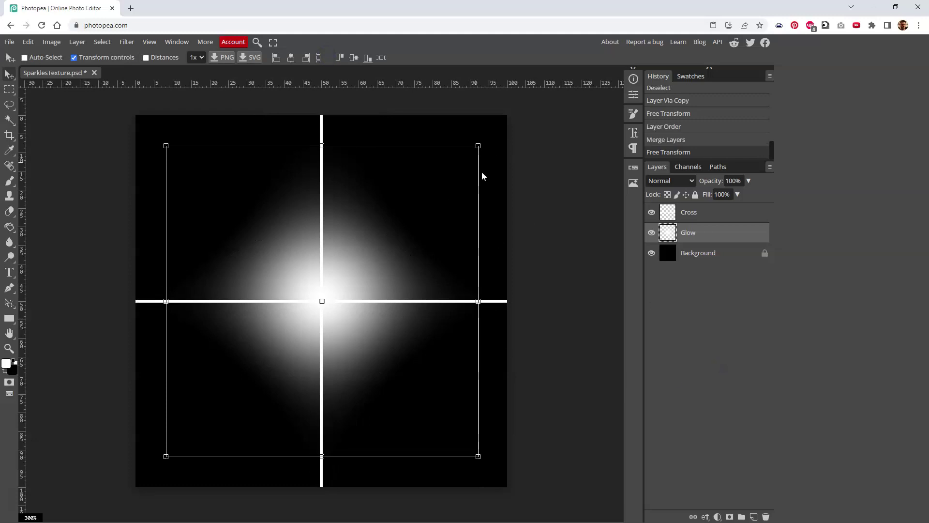
- Scale the star glow up to about 110.85%, commit it, and select the Cross layer
drag(478, 147, 488, 140)
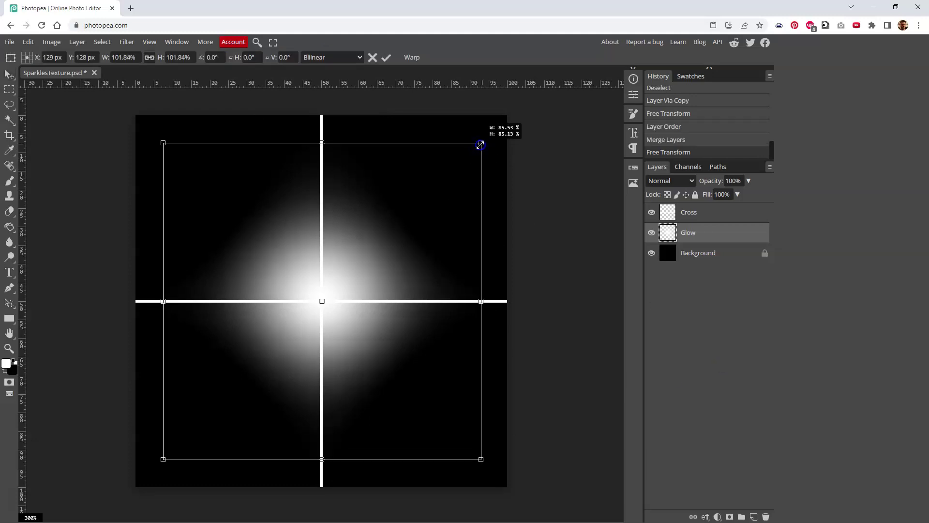
drag(488, 140, 498, 132)
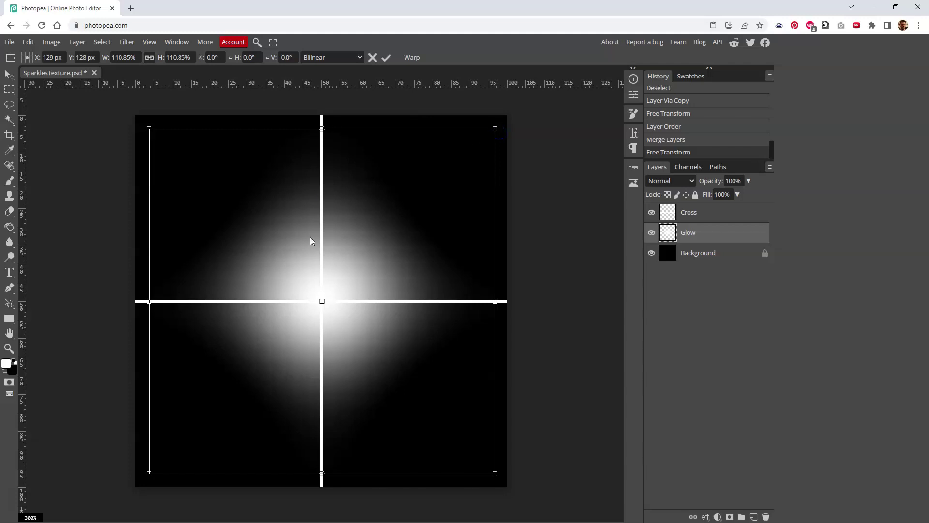
click(385, 58)
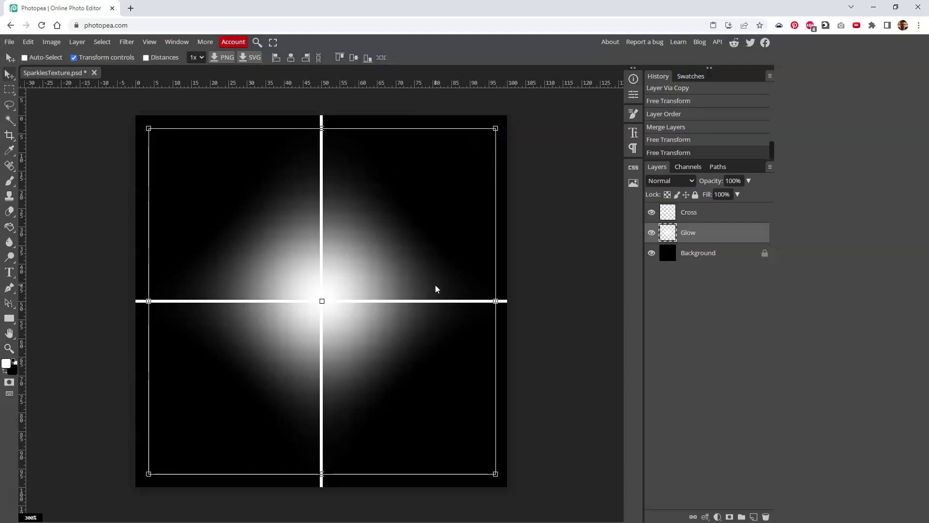
click(707, 213)
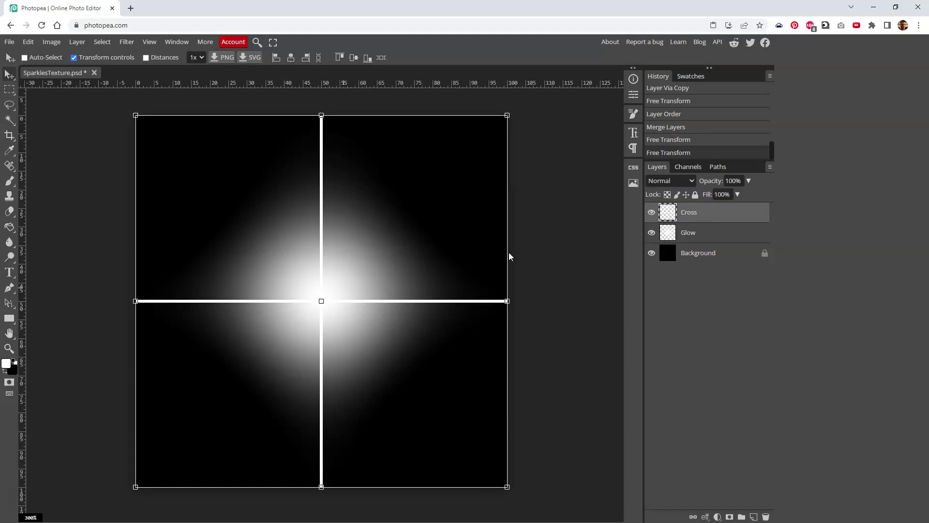
- Set a 22 px soft eraser and fade the left end of the horizontal line
key(e)
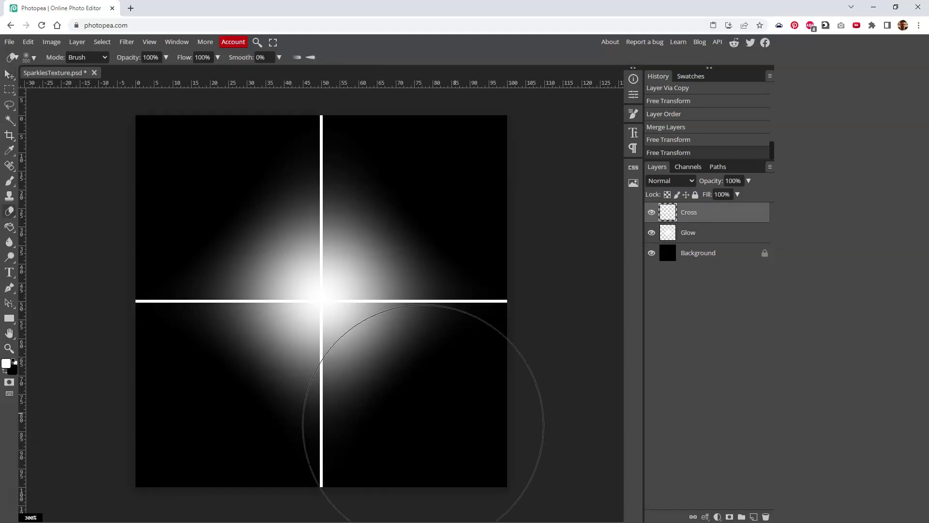
right_click(201, 366)
drag(304, 384, 258, 385)
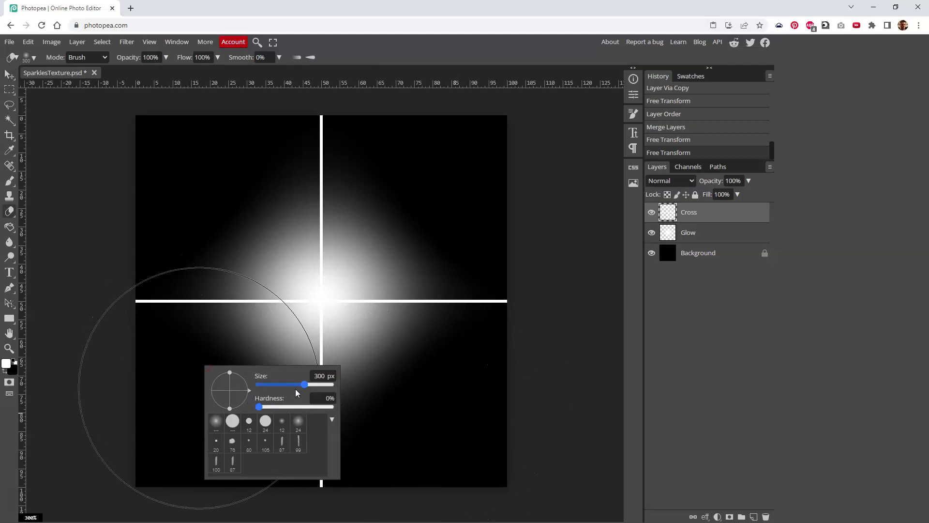
click(184, 393)
drag(132, 386, 168, 418)
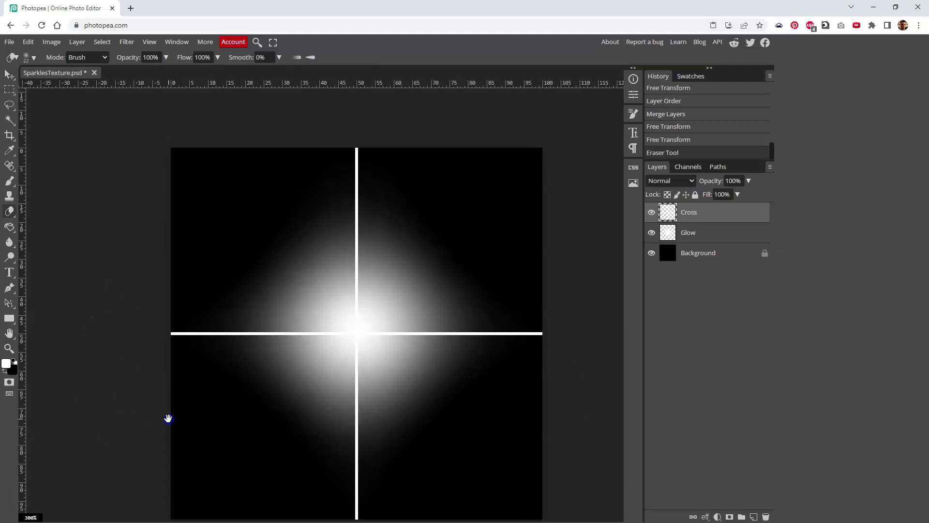
click(164, 334)
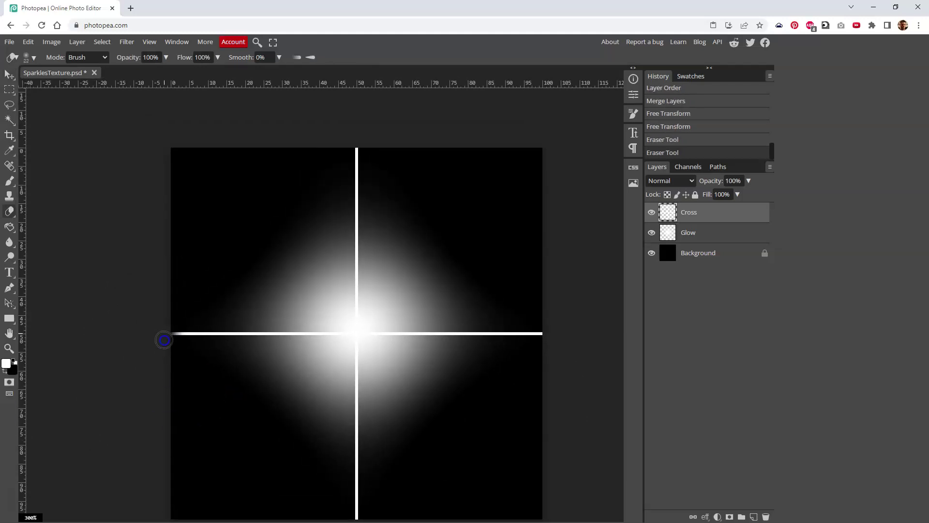
click(163, 334)
drag(193, 417, 177, 390)
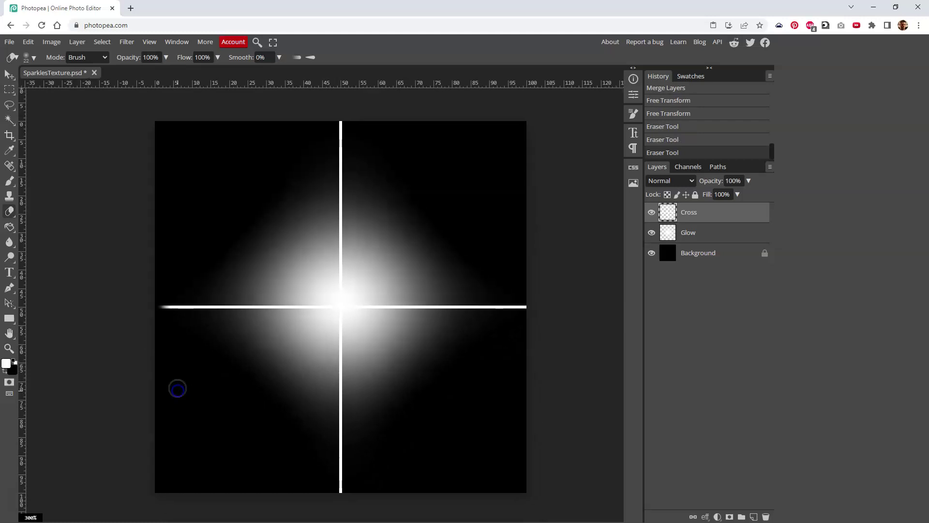
- With a 50 px eraser, taper the left, top, right and bottom ends of the cross
key(bracketright)
key(bracketright)
key(bracketright)
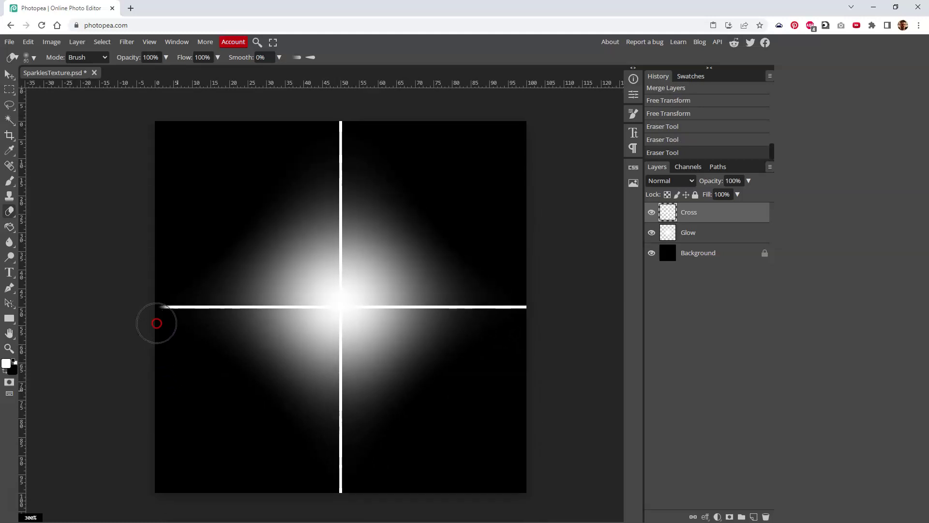
right_click(152, 322)
key(bracketright)
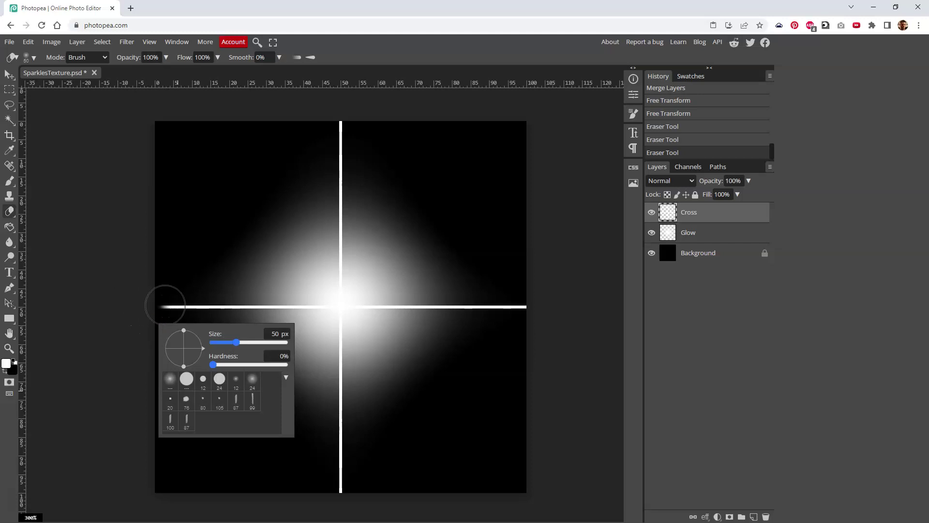
click(165, 305)
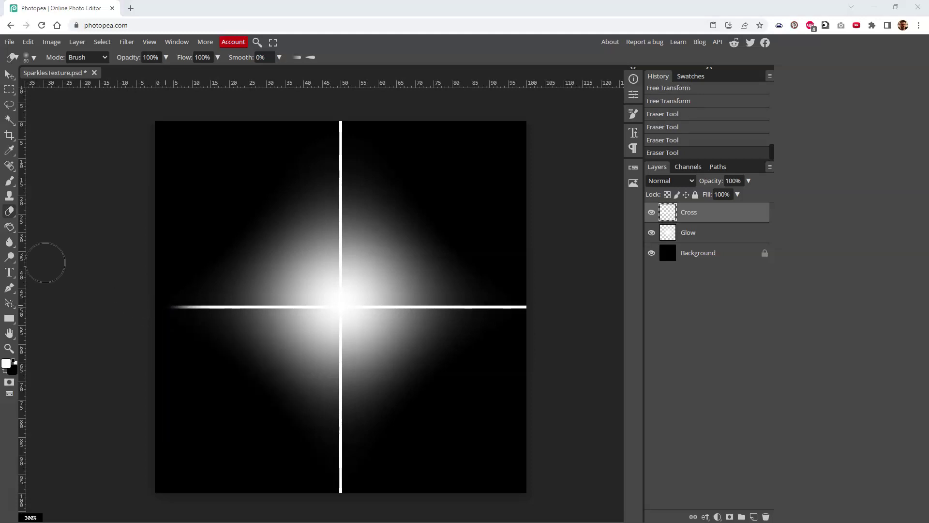
click(154, 306)
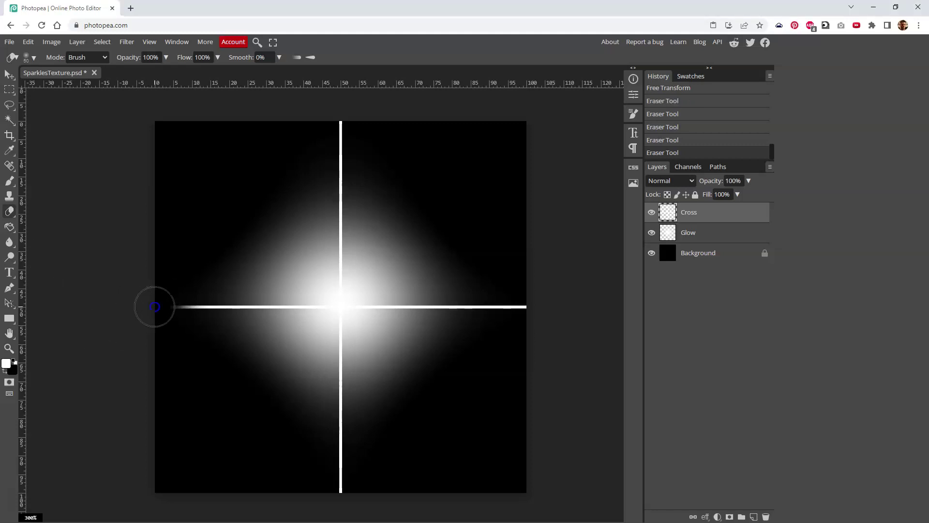
click(341, 121)
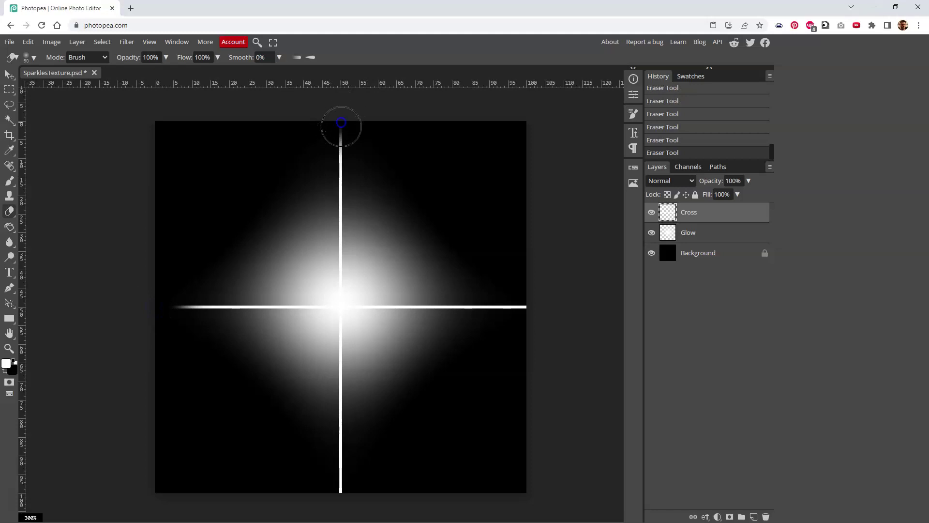
click(525, 307)
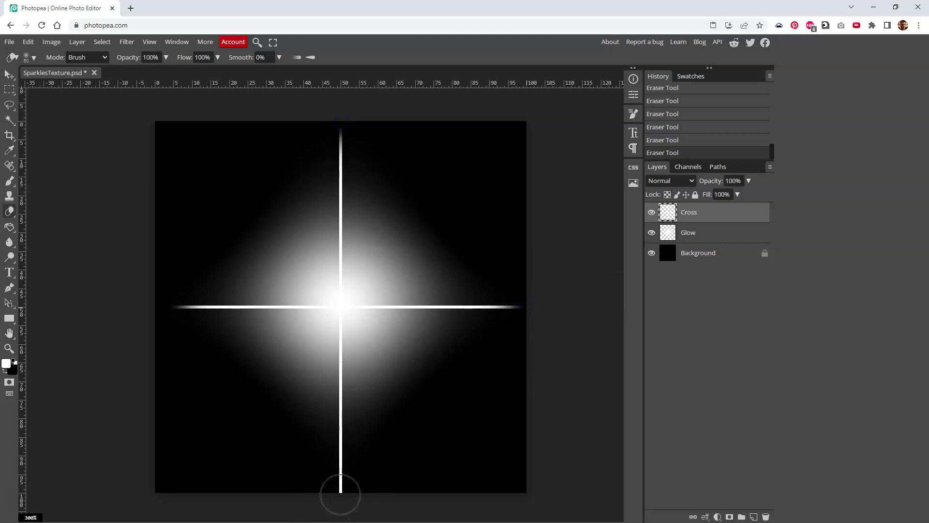
click(340, 493)
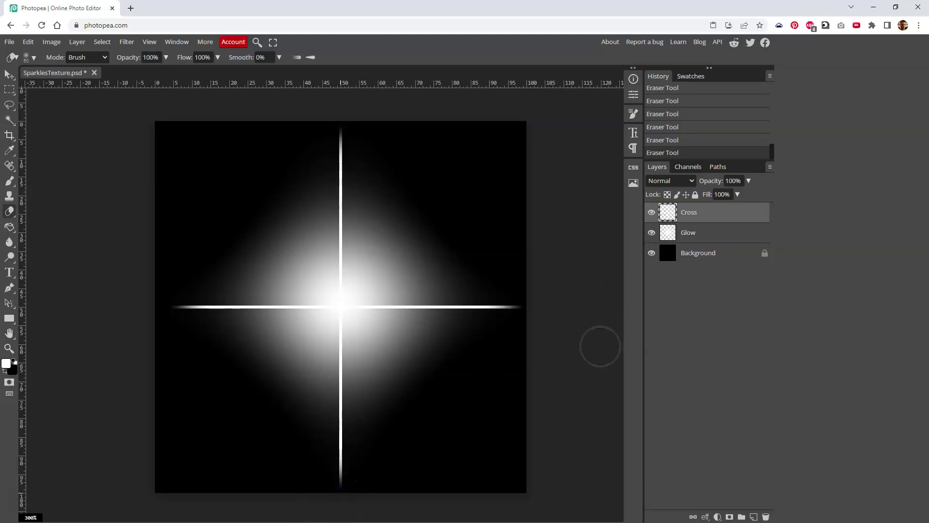
key(v)
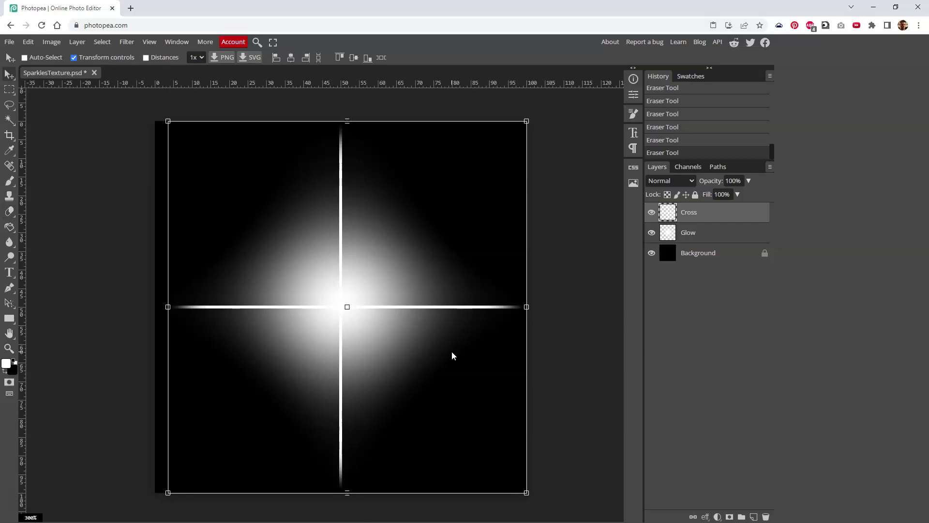
key(Left)
key(Right)
click(720, 258)
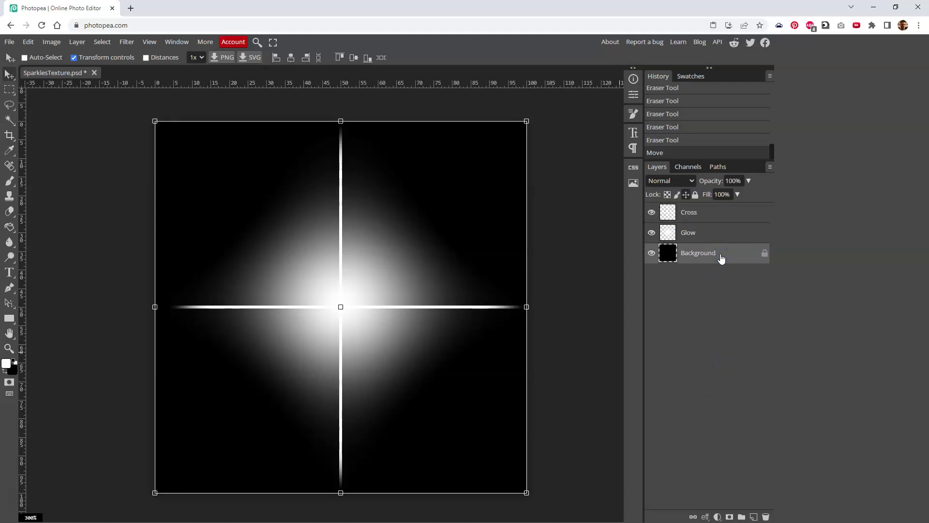
click(716, 208)
click(711, 251)
click(699, 212)
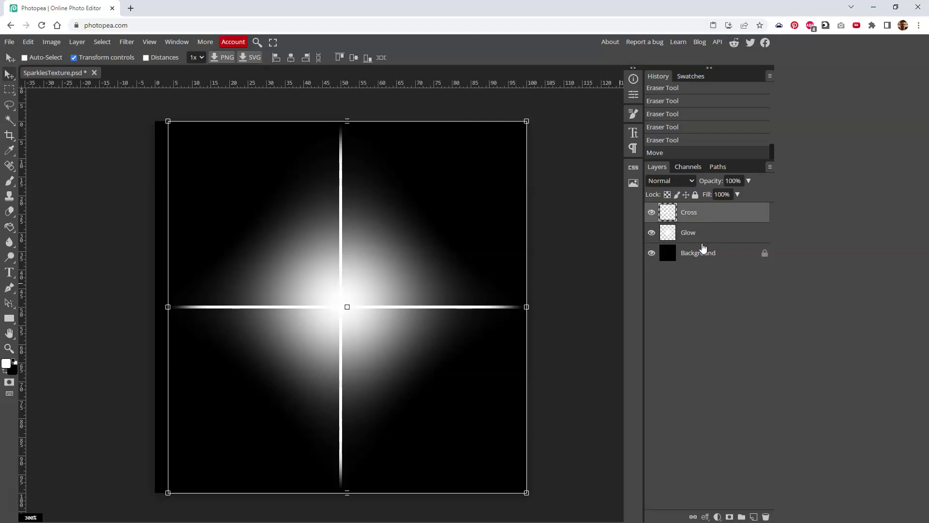
- Duplicate the Cross layer and flip the copy horizontally
key(ctrl+j)
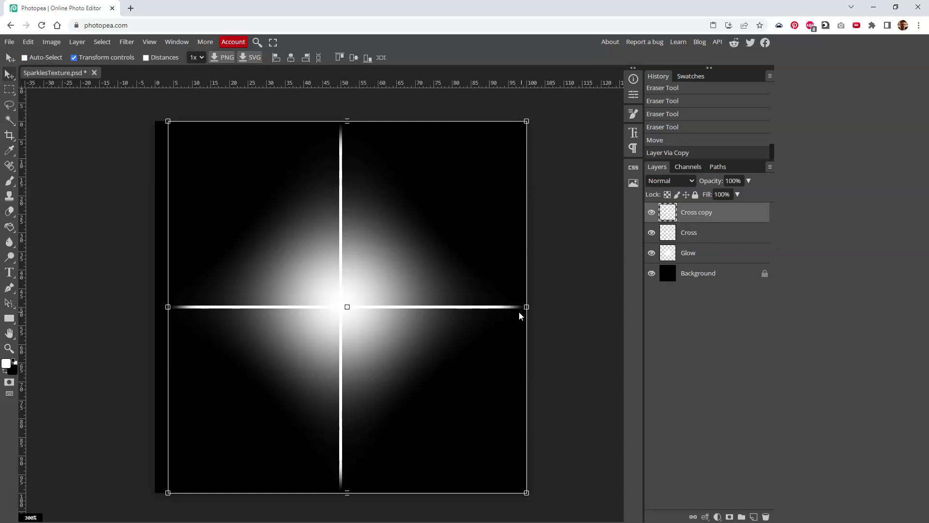
click(28, 42)
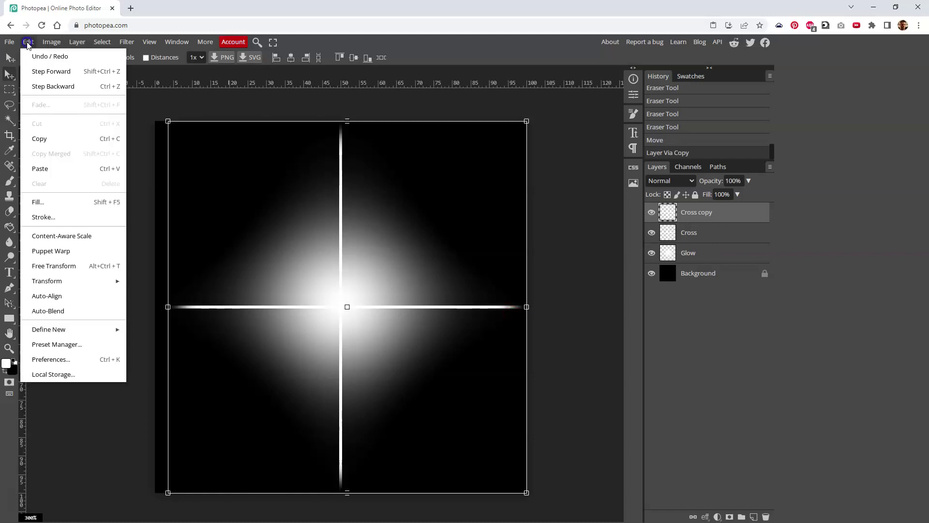
mouse_move(66, 287)
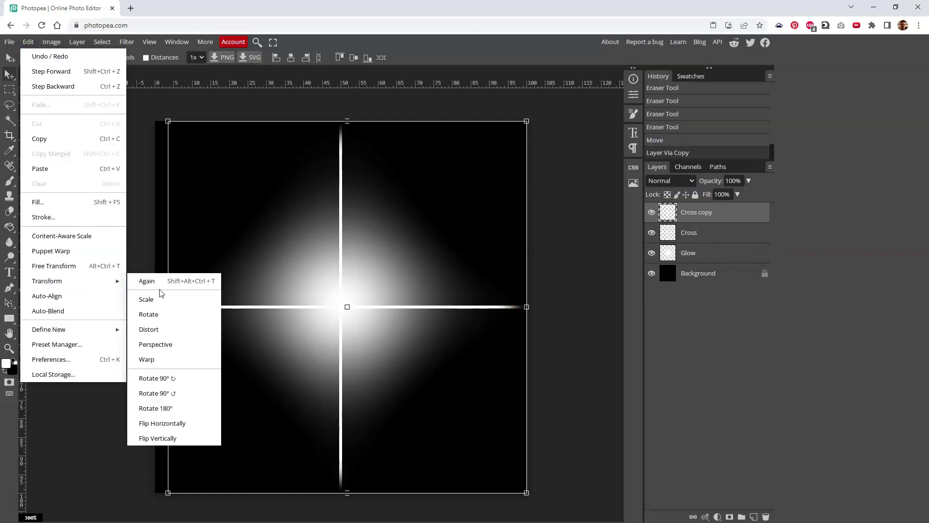
click(181, 423)
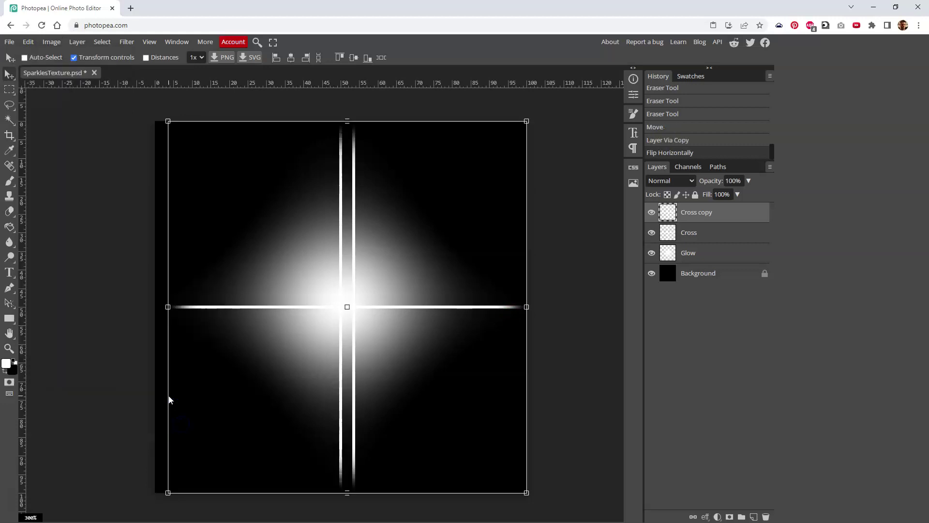
- Nudge the flipped copy with arrow keys until it overlaps the original cross
key(shift+Left)
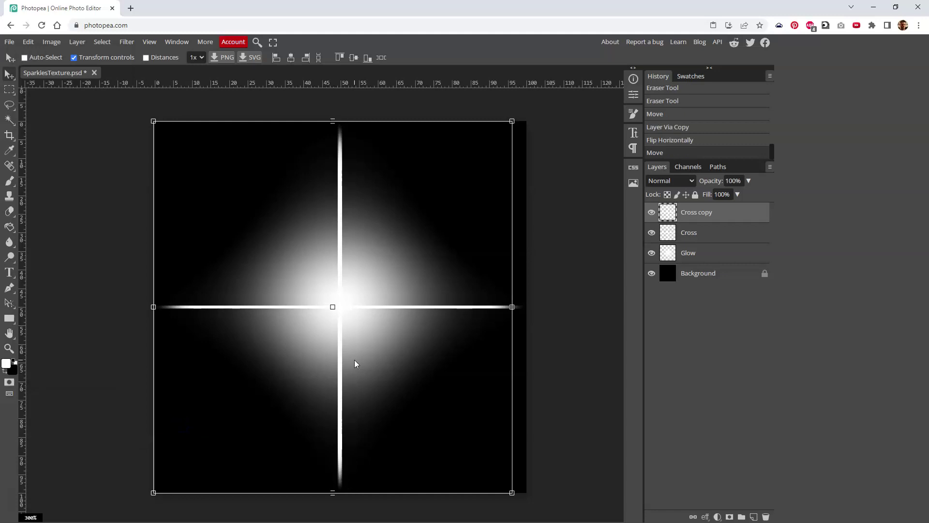
key(Down)
key(Down)
key(Down)
key(Up)
key(Up)
key(Up)
key(Right)
key(Left)
key(Left)
key(Left)
- Select both cross layers and merge them into one layer
click(704, 232)
click(697, 212)
shift+click(701, 234)
key(ctrl+e)
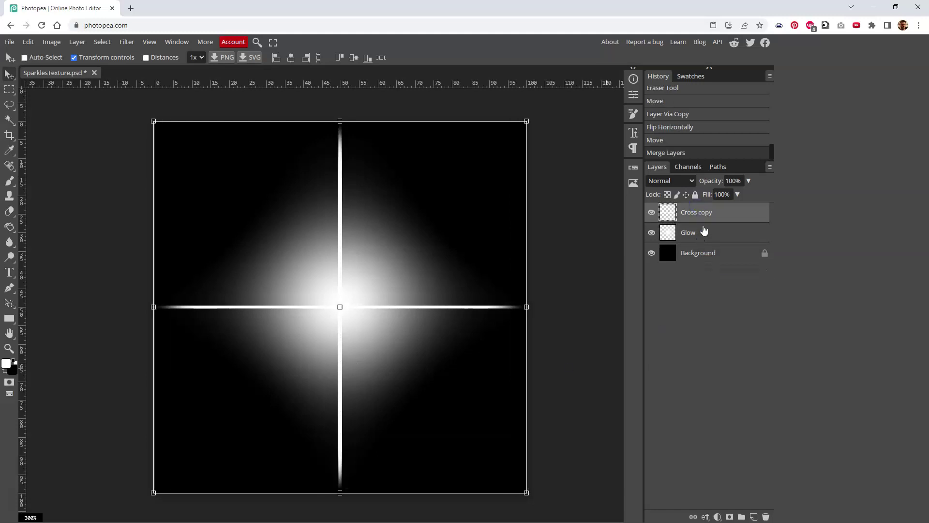
- Undo the accidental deletion and rename the merged layer to Cross1
double_click(702, 214)
key(Delete)
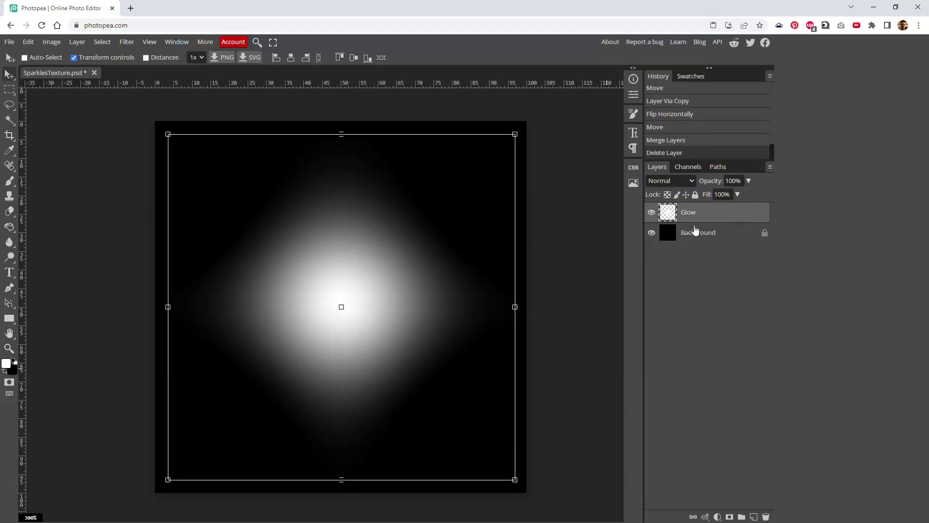
key(ctrl+z)
double_click(703, 214)
click(715, 214)
text(Cross)
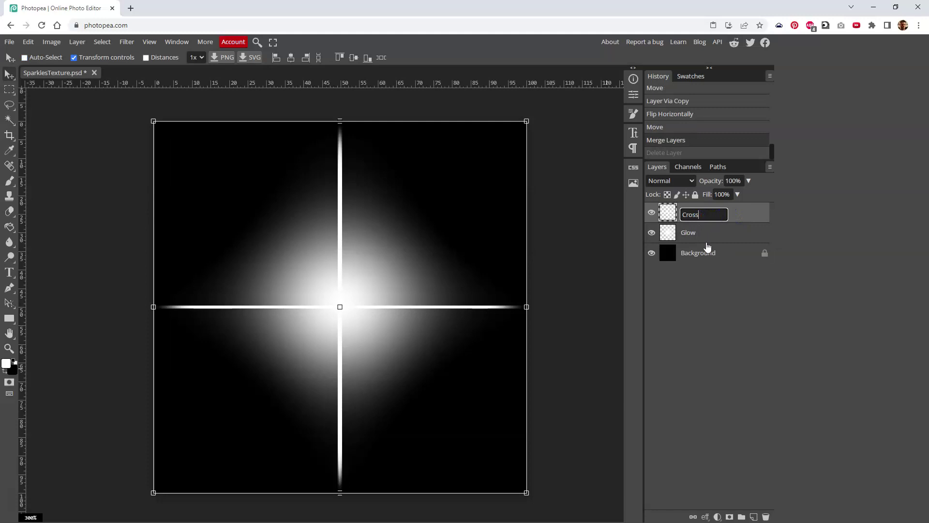
click(681, 266)
double_click(700, 214)
text(1)
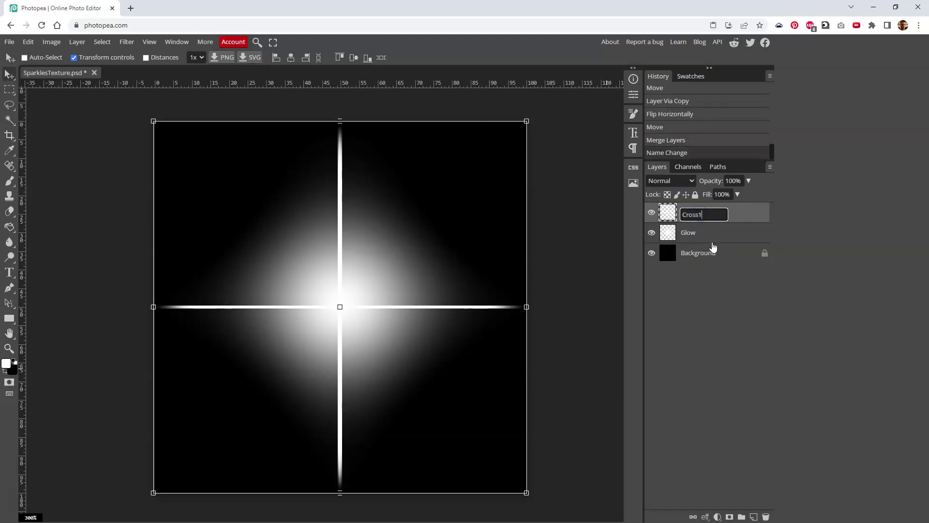
key(Return)
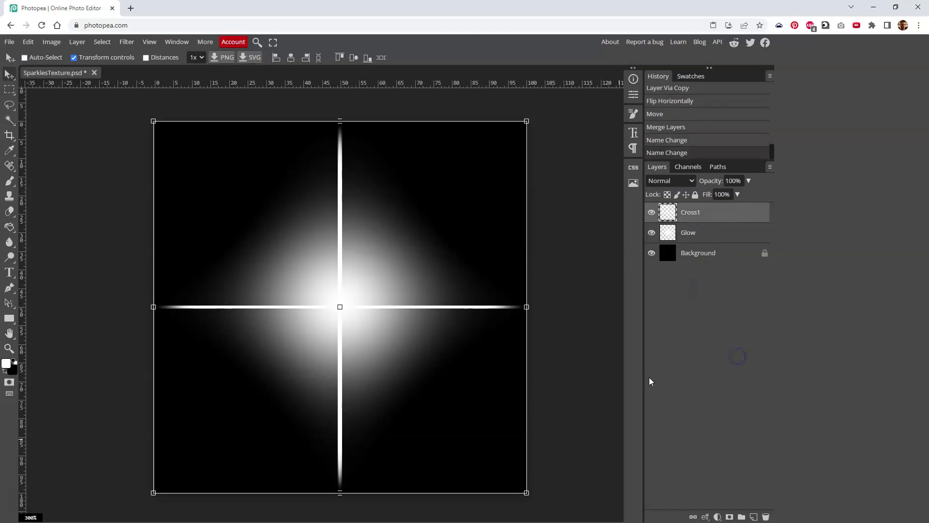
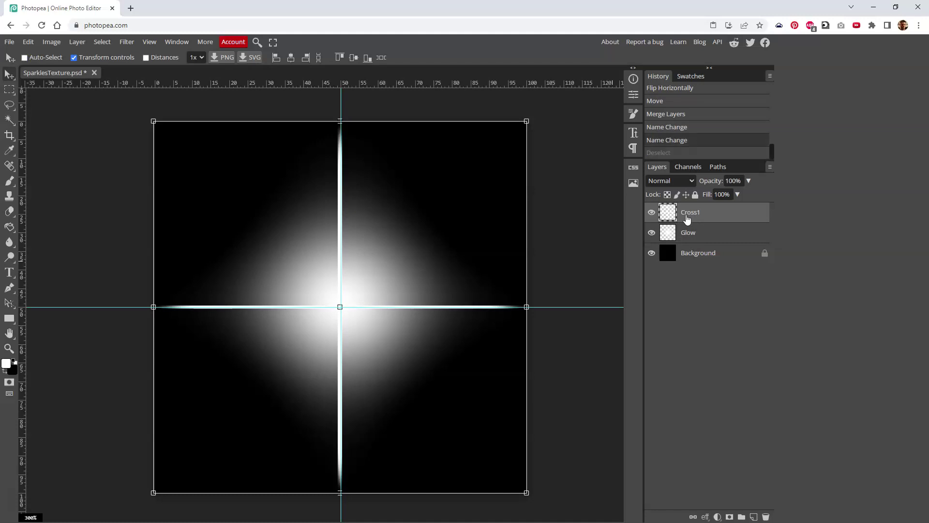
- Duplicate Cross1 and apply a 2.0 px Gaussian Blur to the copy
key(ctrl+j)
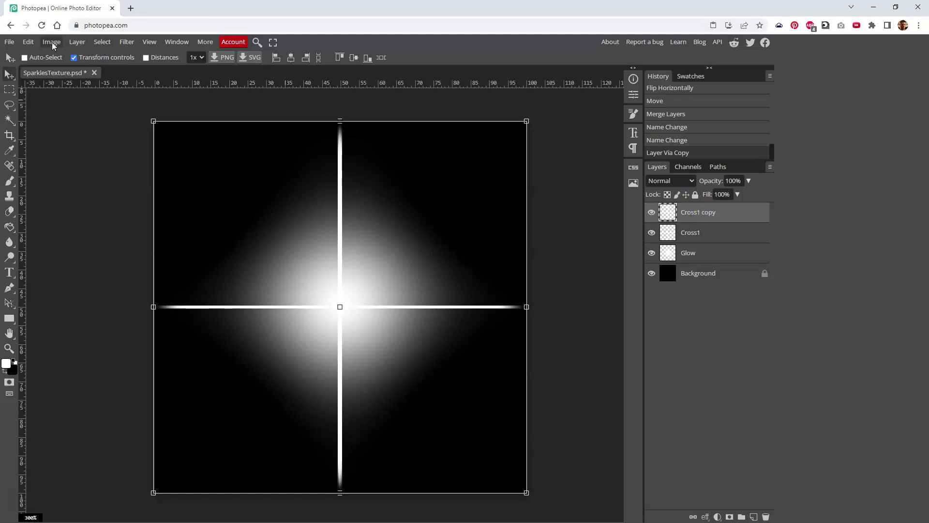
click(127, 42)
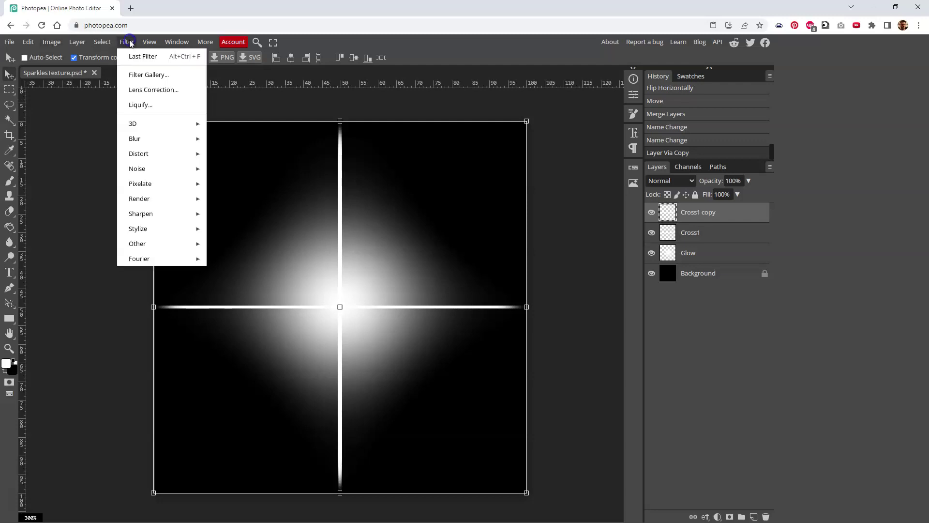
mouse_move(152, 144)
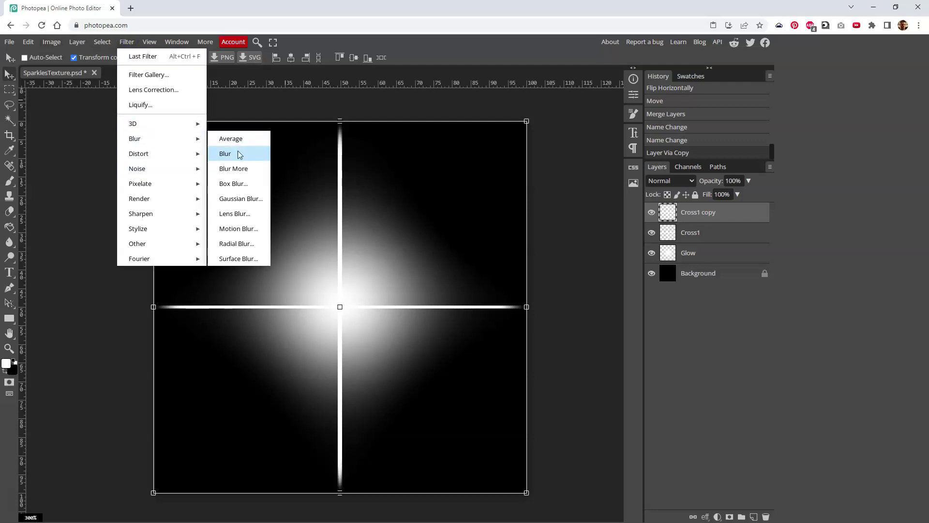
click(243, 199)
scroll(232, 137, down, 2)
drag(229, 123, 238, 120)
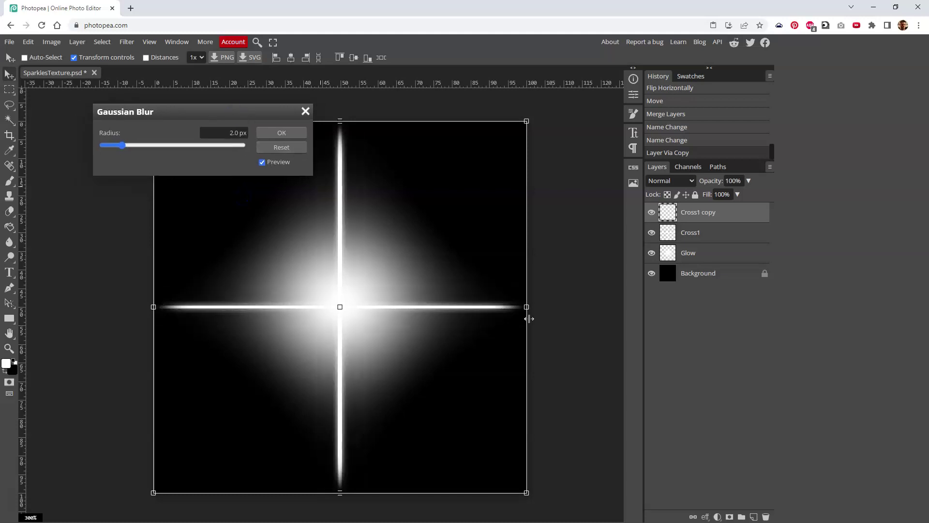
click(287, 134)
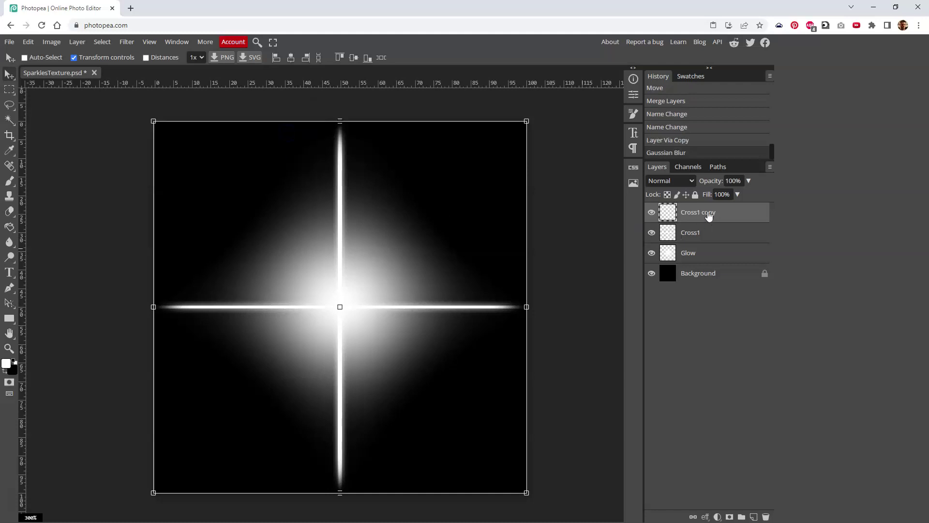
key(ctrl+d)
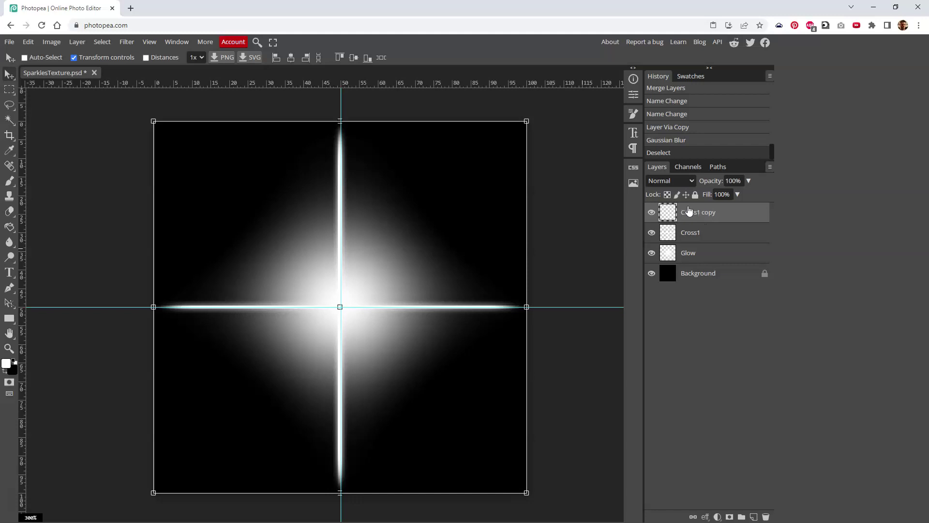
key(ctrl+z)
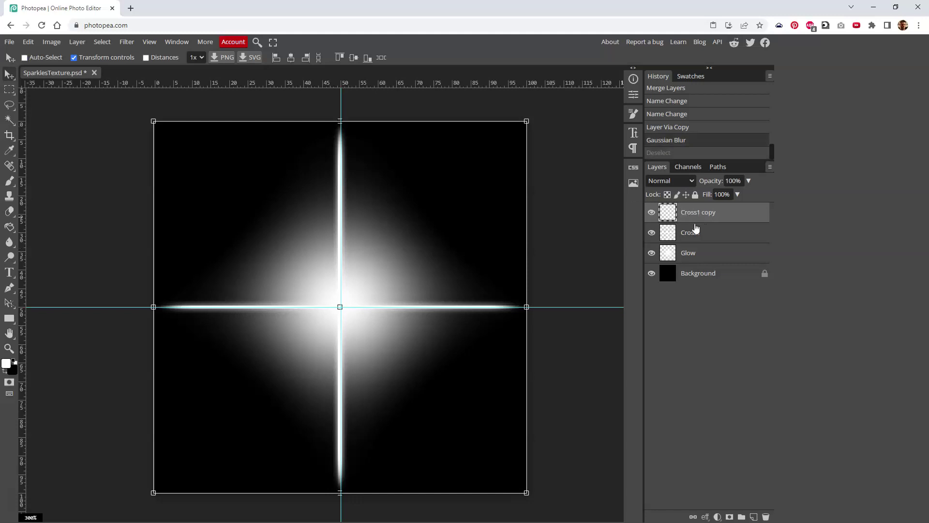
- Duplicate the blurred copy and reapply the 2.0 px blur with Last Filter
key(ctrl+j)
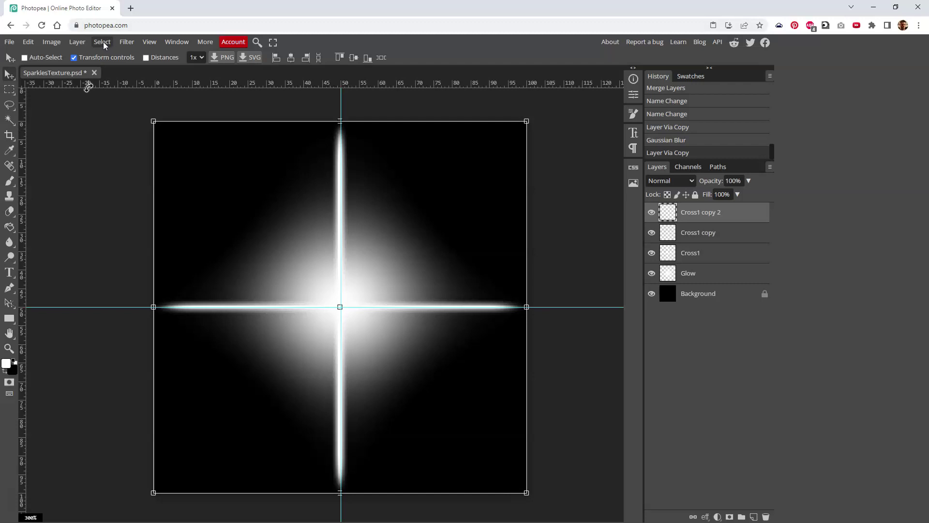
click(125, 44)
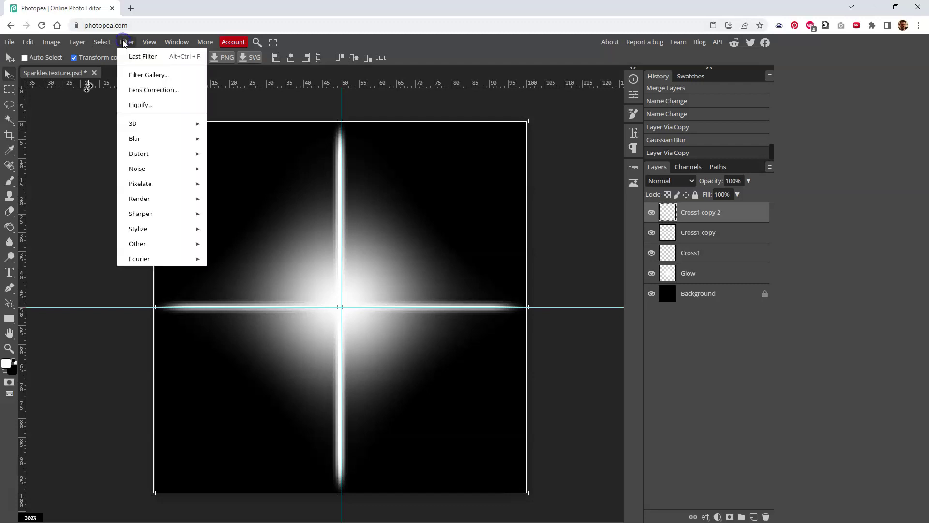
click(155, 63)
double_click(656, 213)
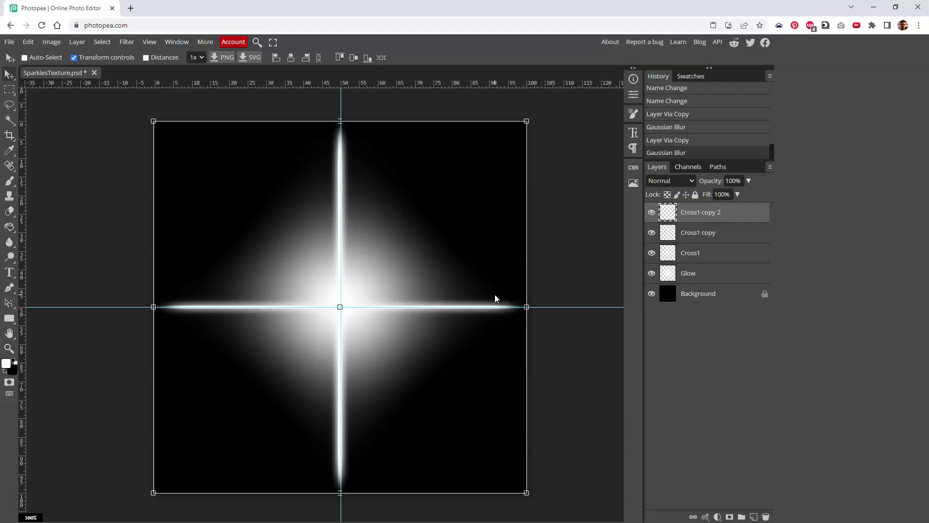
click(701, 230)
click(698, 214)
key(ctrl+semicolon)
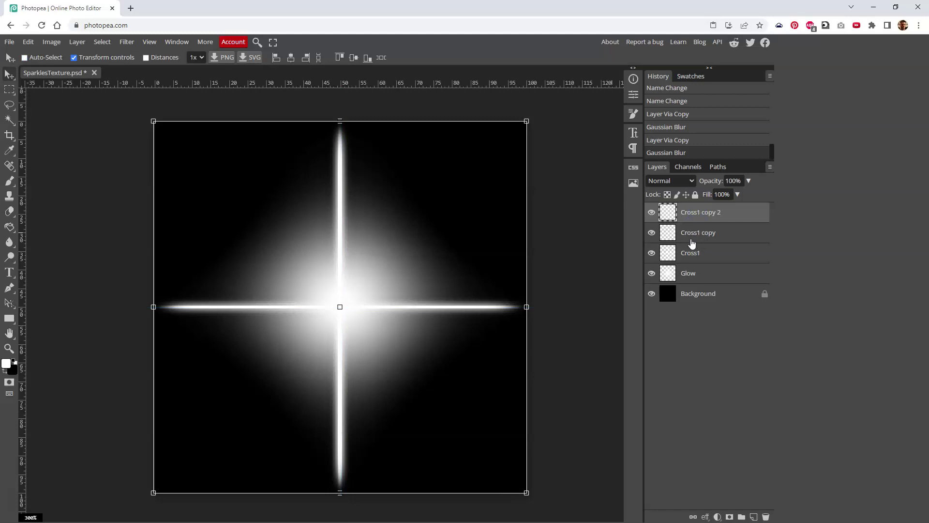
click(710, 234)
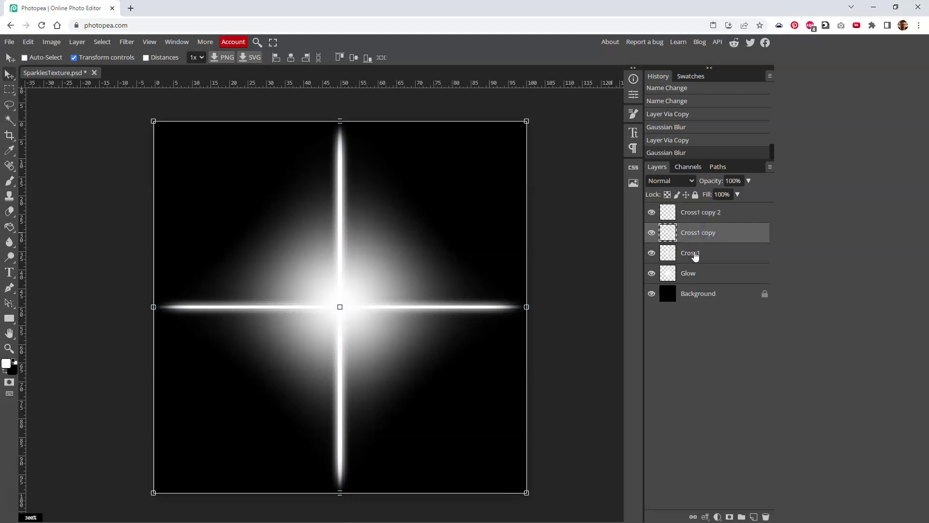
- Set the Glow layer's opacity to 70%
click(703, 274)
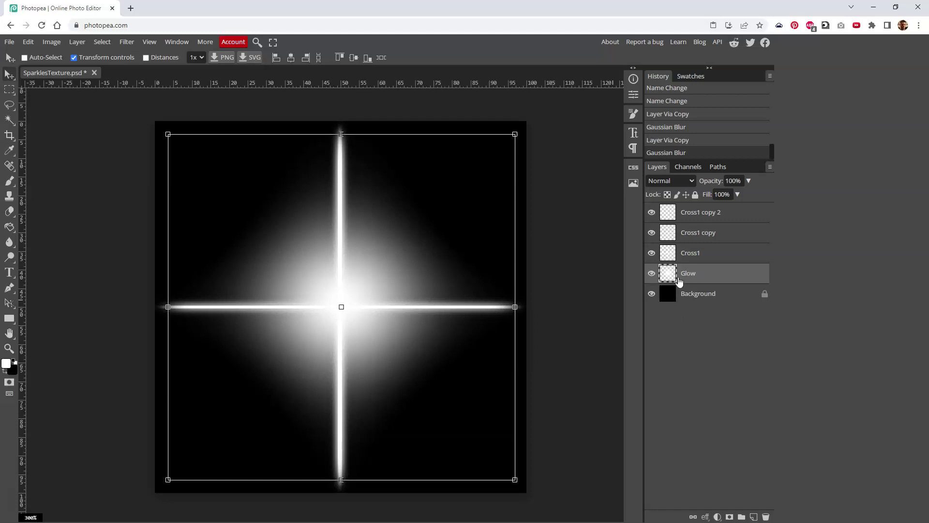
click(741, 181)
text(70)
key(Return)
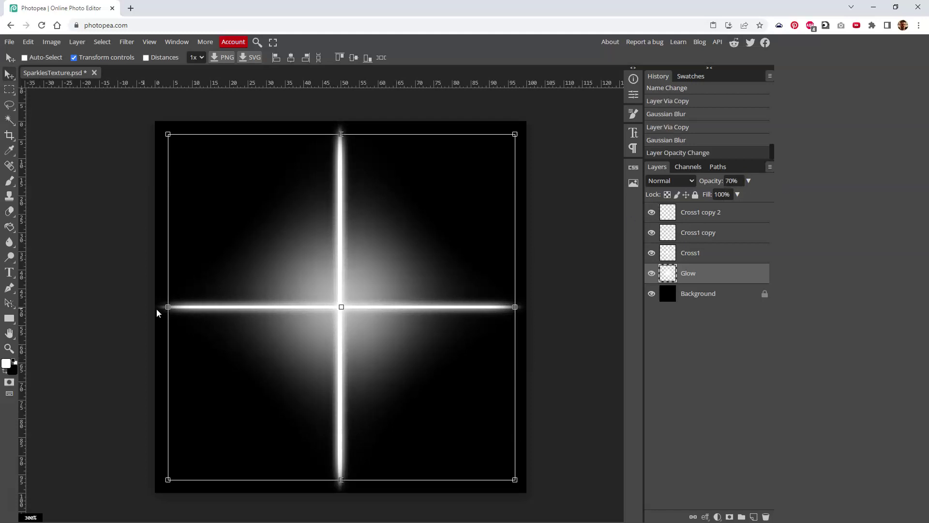
key(ctrl)
key(ctrl+d)
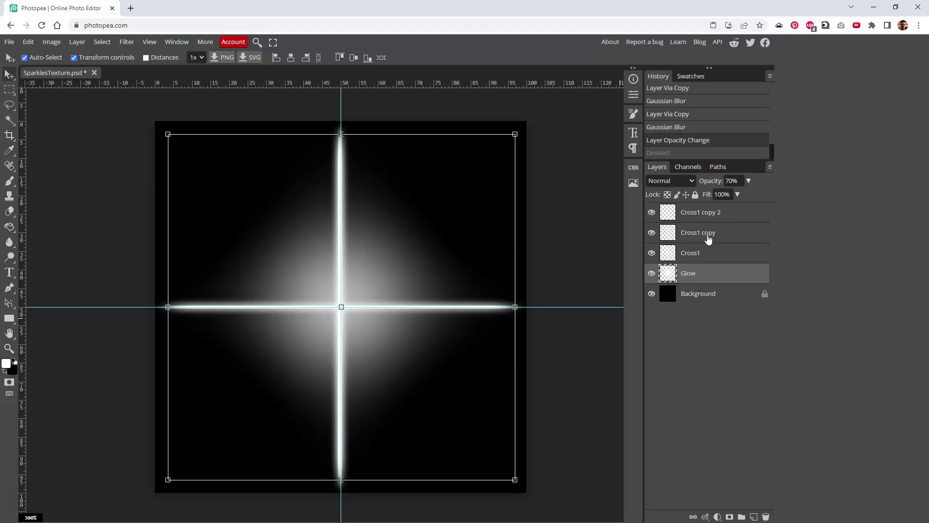
- Duplicate Glow, raise the copy to 100% opacity and shrink it
key(ctrl+j)
click(749, 180)
drag(734, 195, 748, 195)
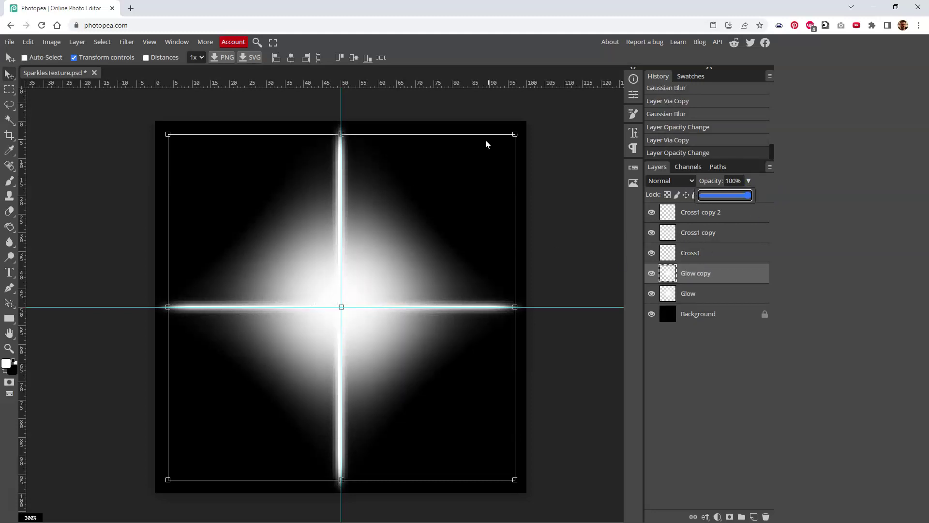
key(ctrl+t)
mouse_move(516, 134)
mouse_down()
mouse_move(427, 215)
mouse_move(442, 203)
mouse_move(455, 311)
mouse_up()
key(Return)
- Undo the Glow copy's rotation and resize it to about half size at the centre
key(ctrl+t)
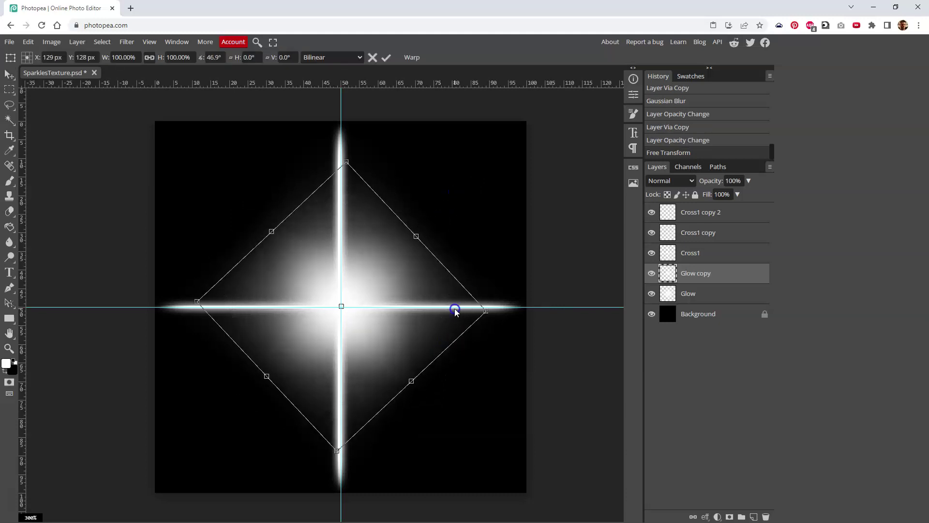
key(Return)
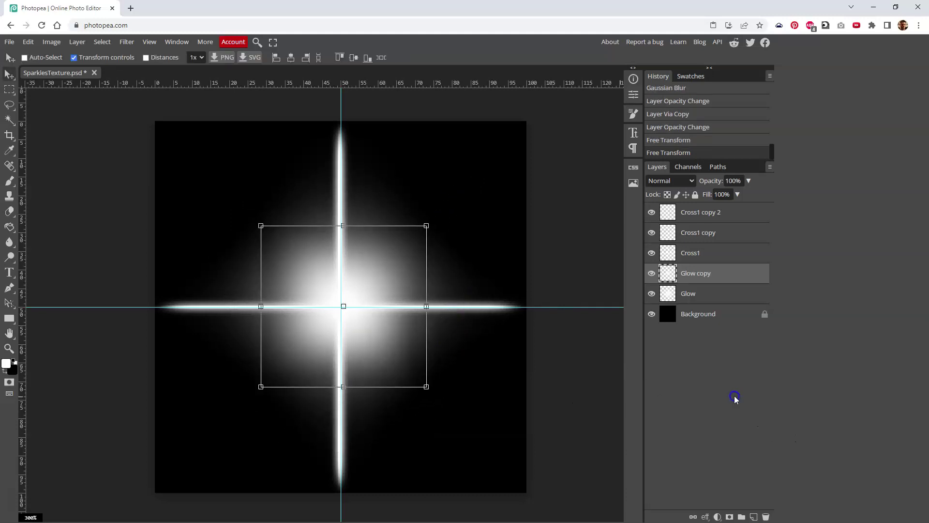
click(720, 314)
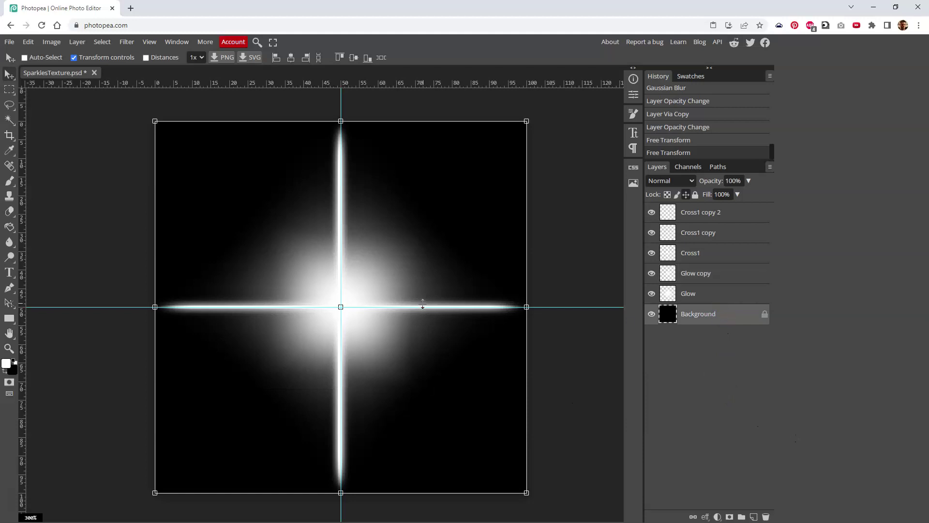
key(ctrl+z)
click(692, 292)
click(703, 272)
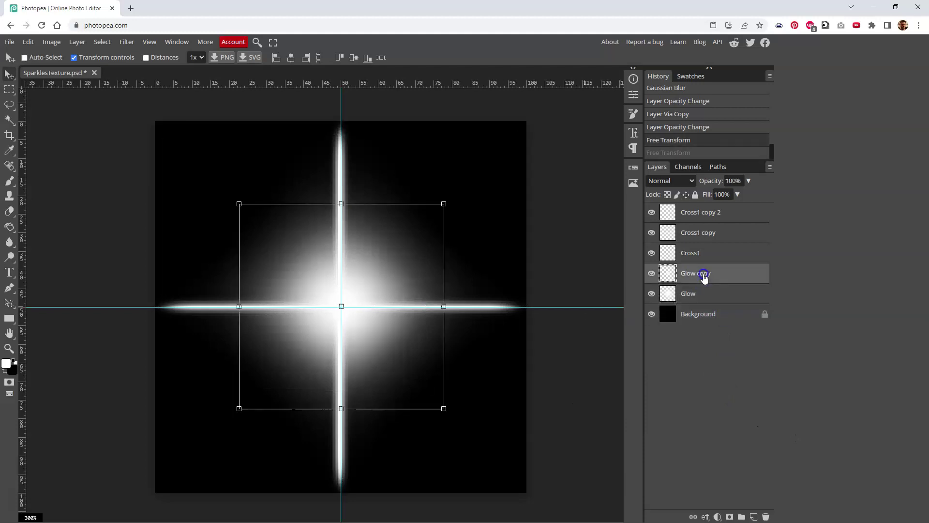
click(703, 293)
click(706, 279)
drag(445, 203, 444, 204)
drag(444, 204, 424, 224)
key(Return)
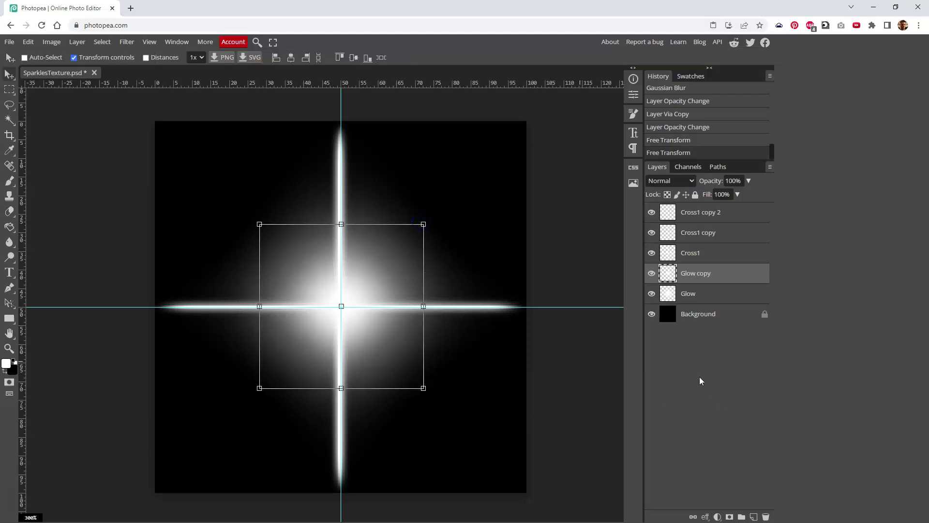
click(715, 310)
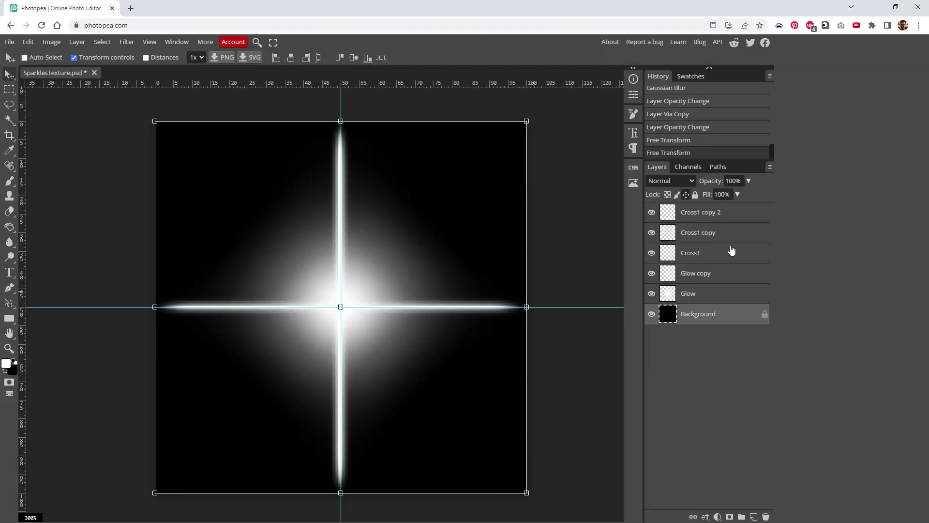
- Add a new layer above Glow copy and set a 55 px, 50% hardness brush
click(726, 270)
click(753, 516)
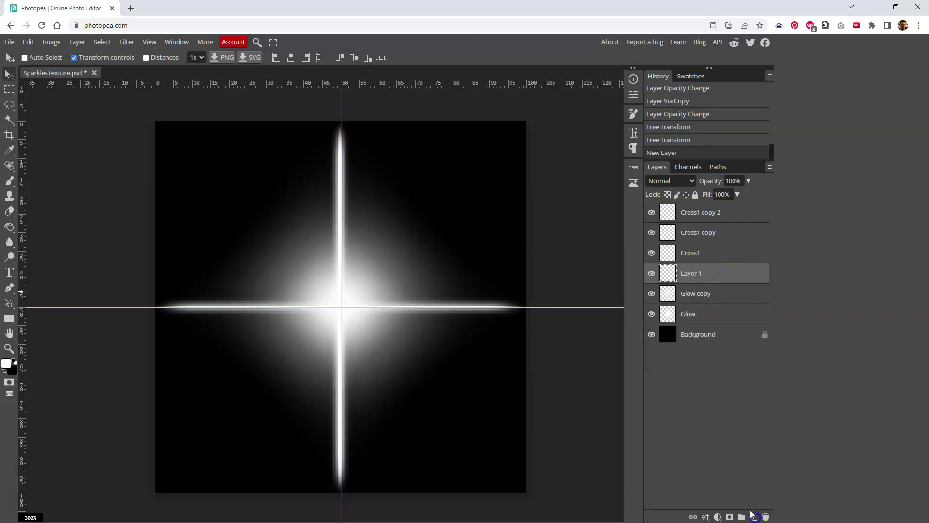
key(b)
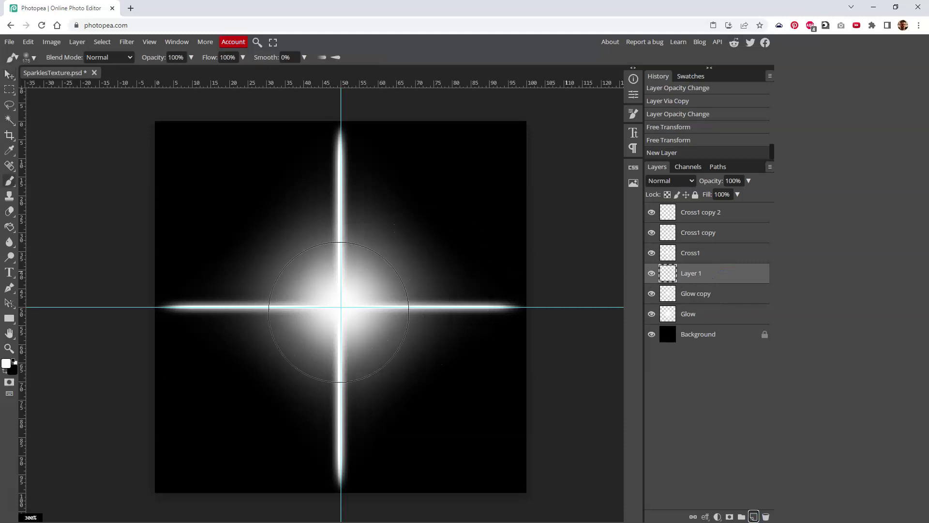
right_click(339, 312)
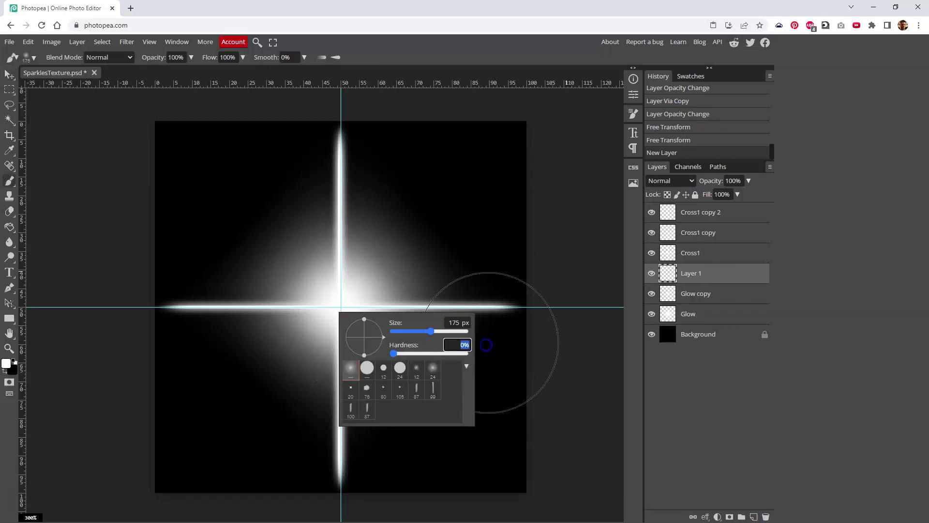
text(50)
key(Return)
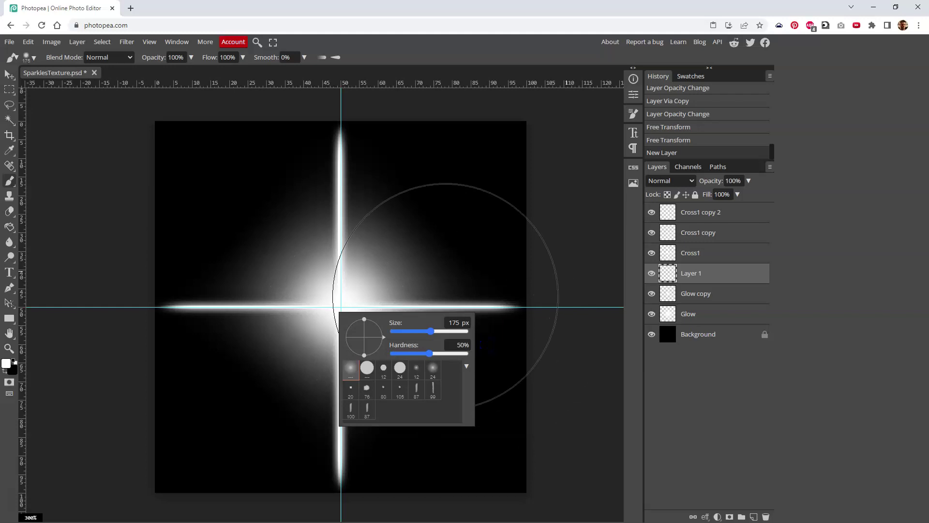
drag(409, 331, 416, 334)
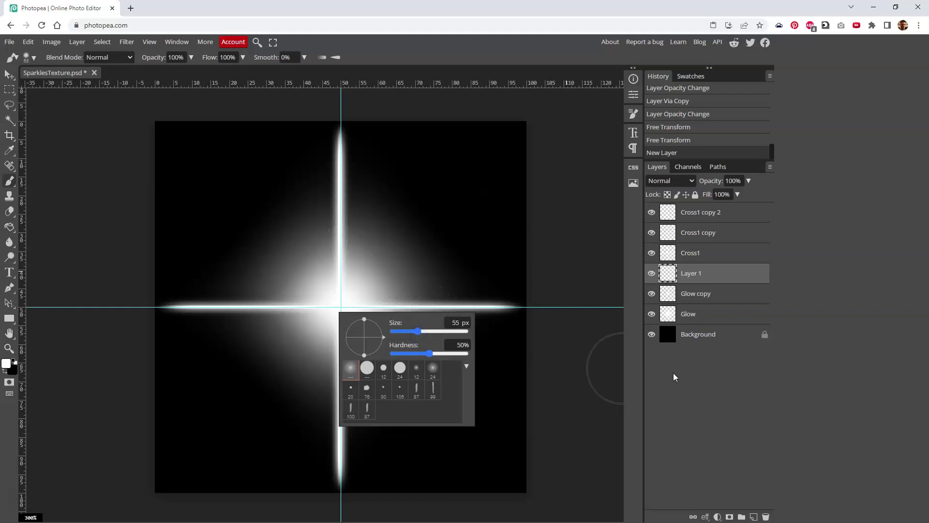
click(689, 371)
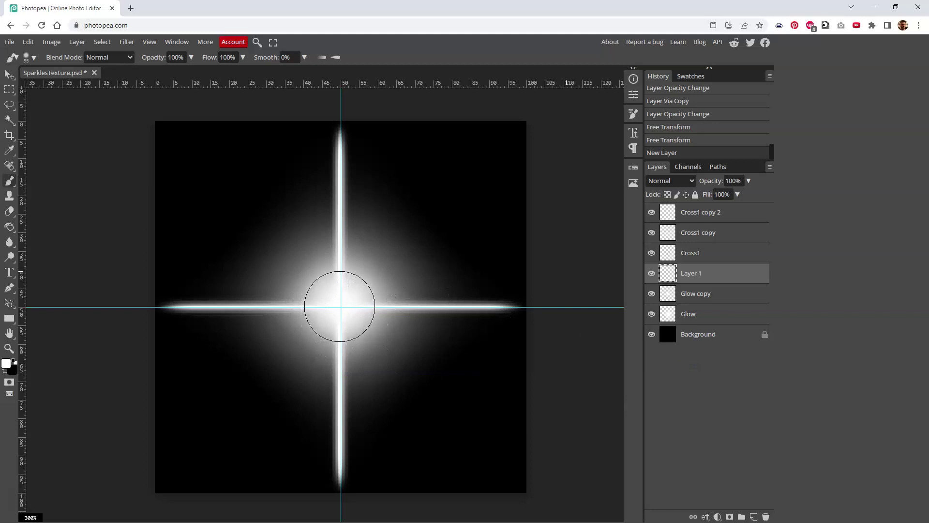
click(340, 307)
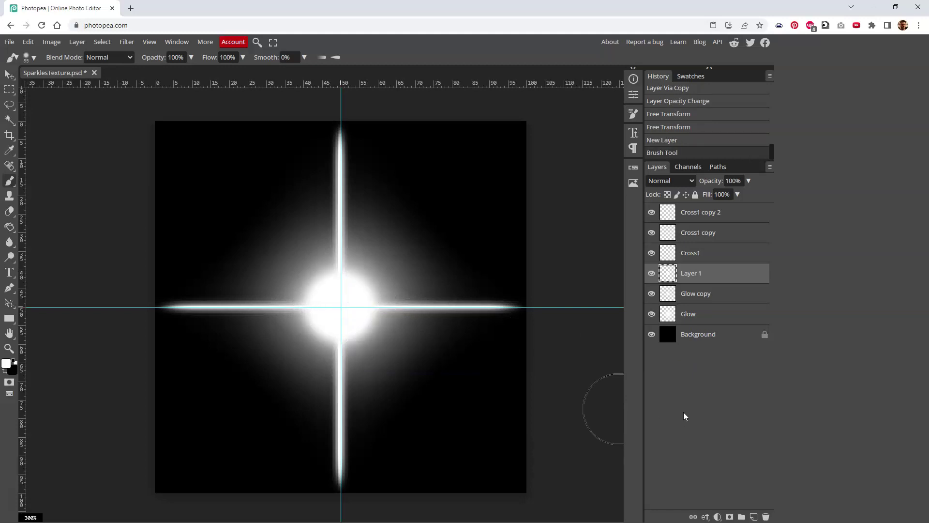
key(ctrl+z)
- Lower brush hardness to 25% and paint a soft white dot at the cross centre
right_click(346, 304)
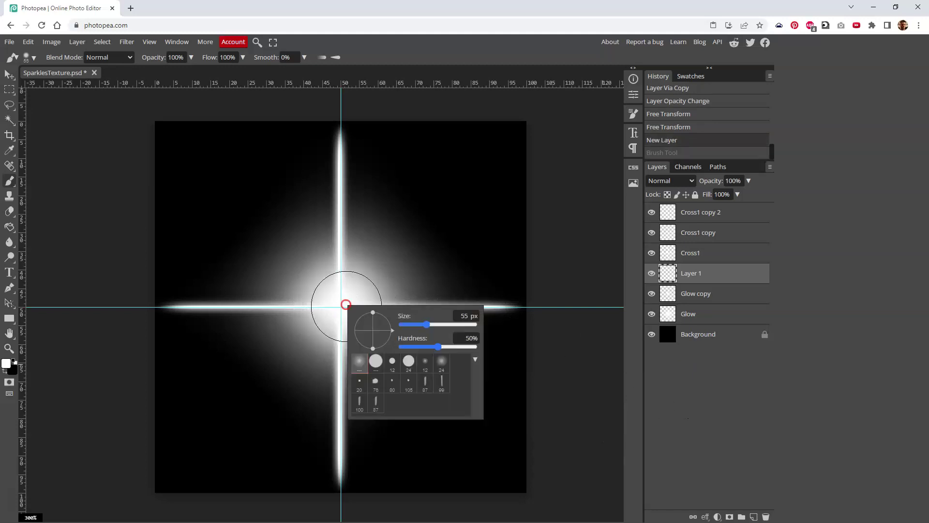
click(474, 338)
text(25)
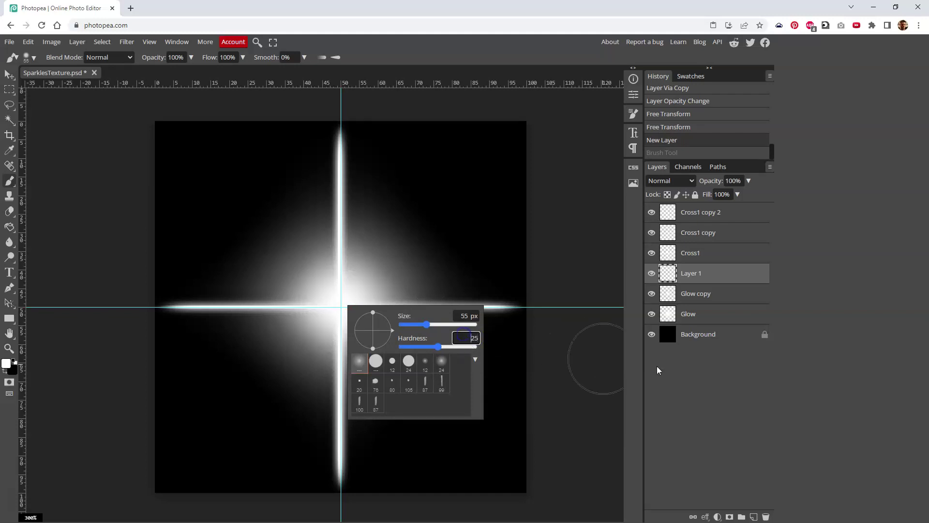
key(Return)
right_click(437, 358)
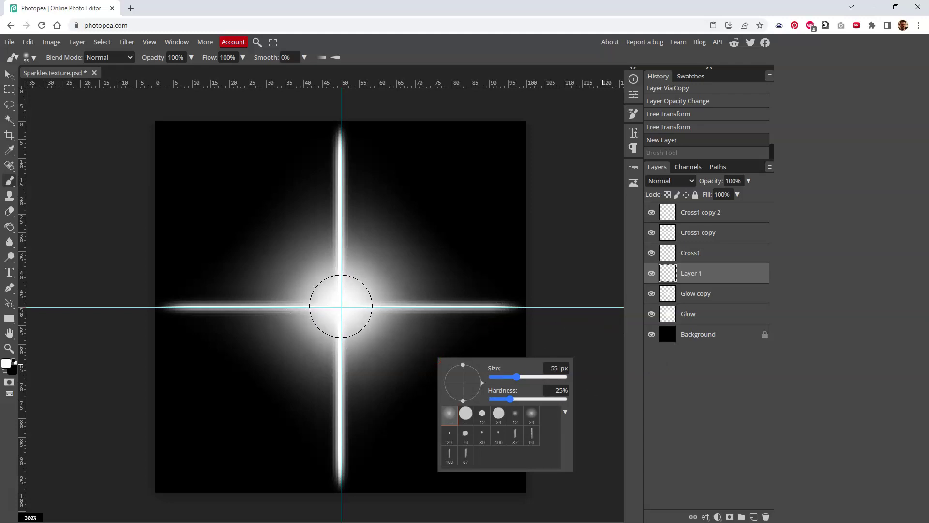
click(340, 306)
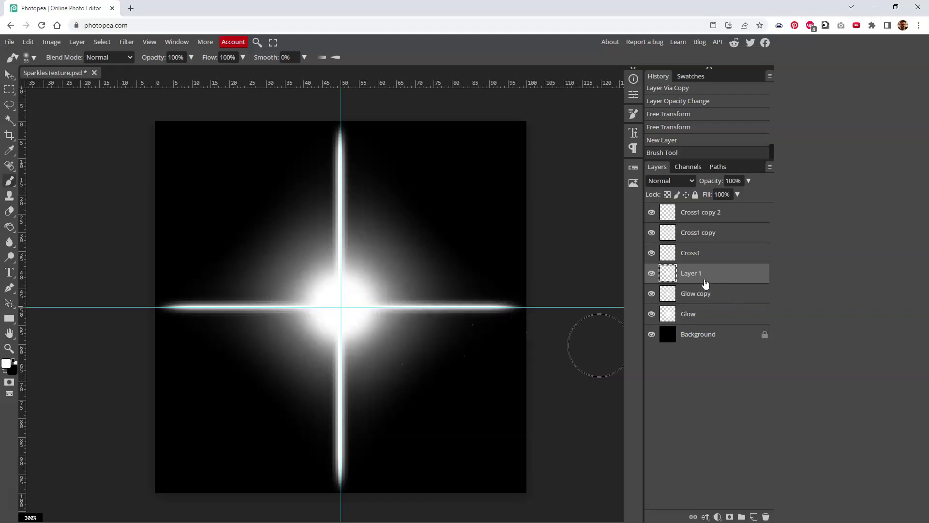
key(v)
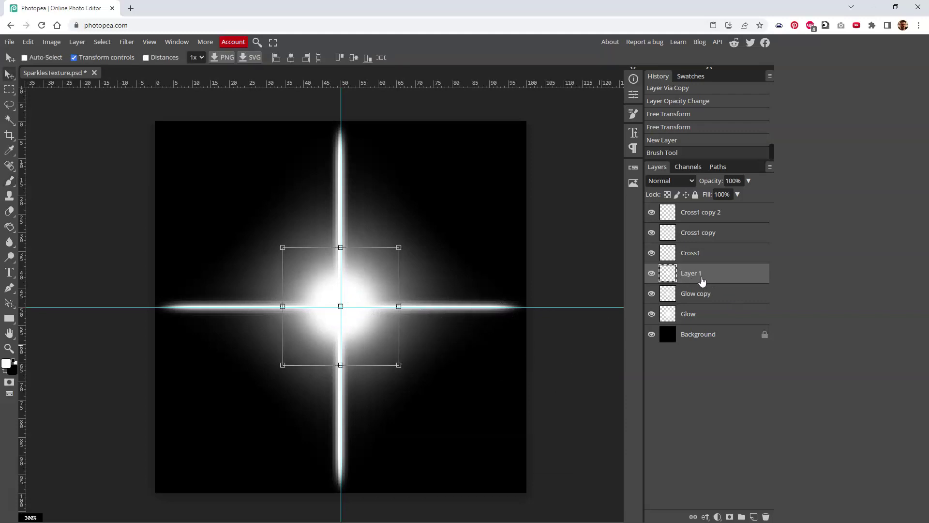
- Duplicate the dot layer at 50% opacity and enlarge the copy around the centre
key(ctrl+j)
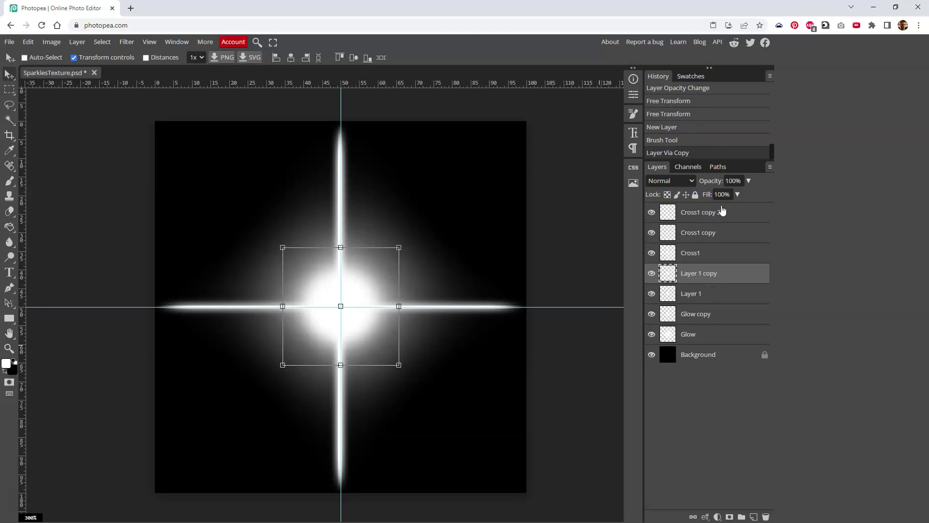
click(700, 182)
text(50)
click(701, 393)
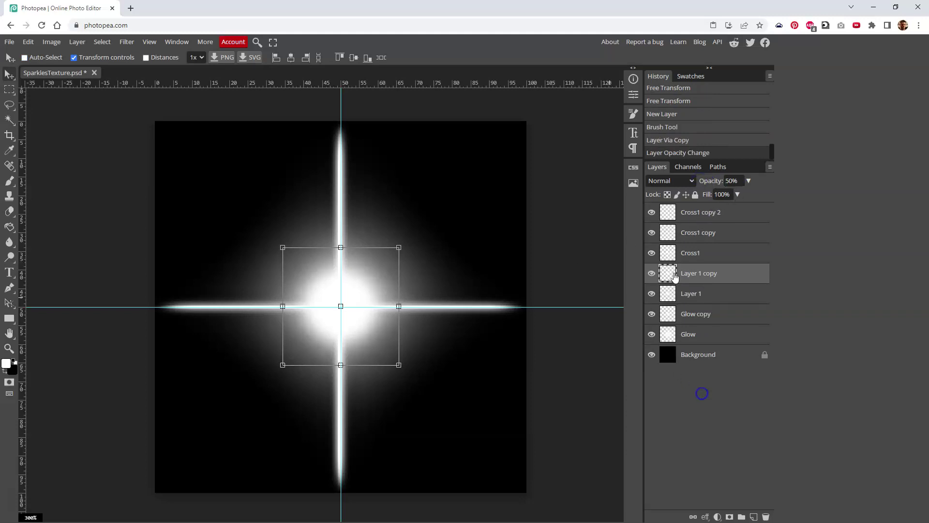
drag(399, 247, 448, 213)
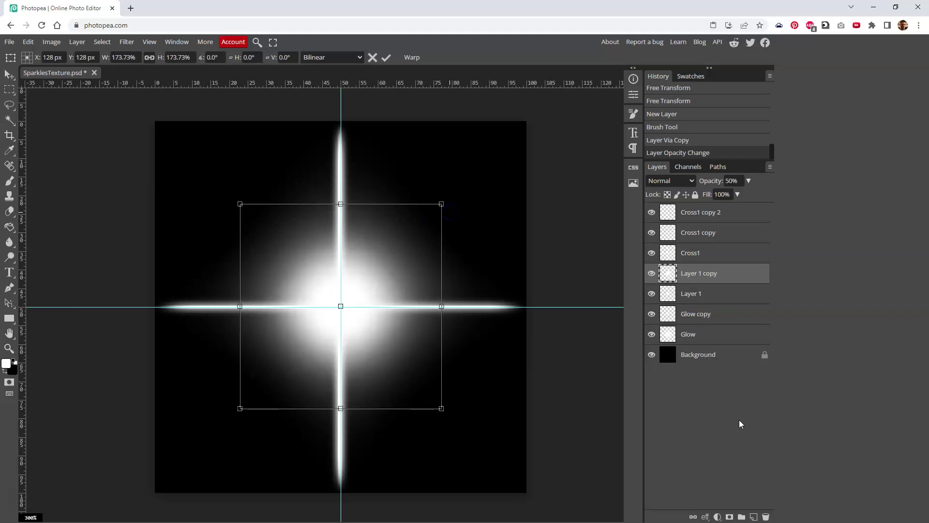
key(Return)
click(681, 385)
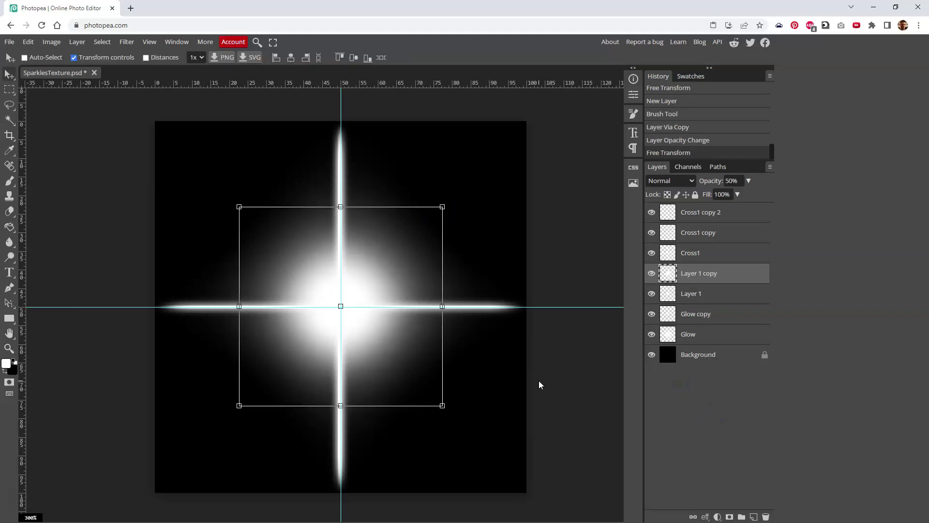
key(ctrl+minus)
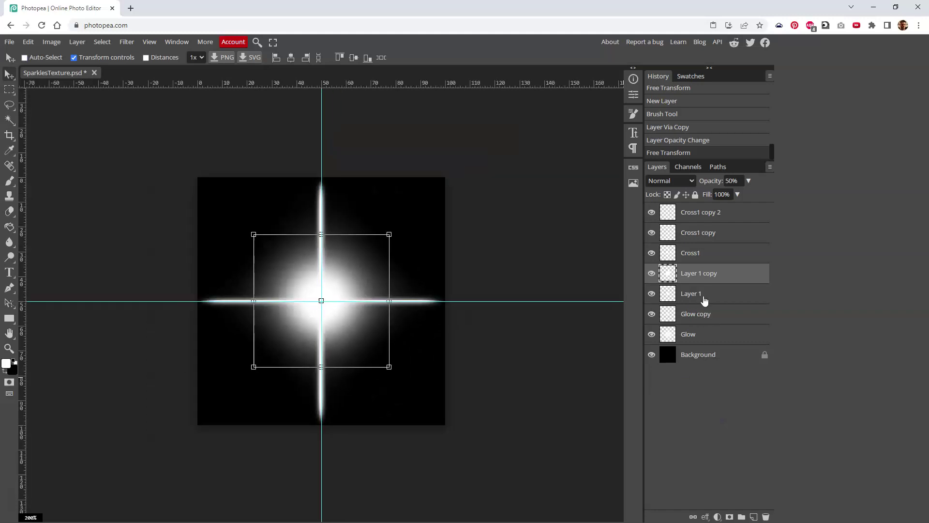
- Rename Layer 1 to 'dot' and its copy to 'dot scaled'
click(696, 291)
double_click(690, 294)
text(dot)
key(Return)
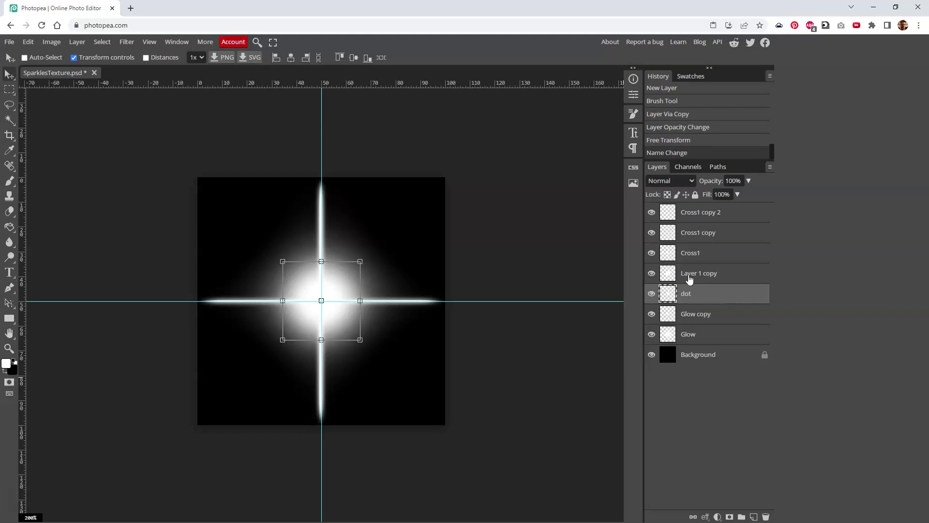
double_click(690, 276)
text(dot)
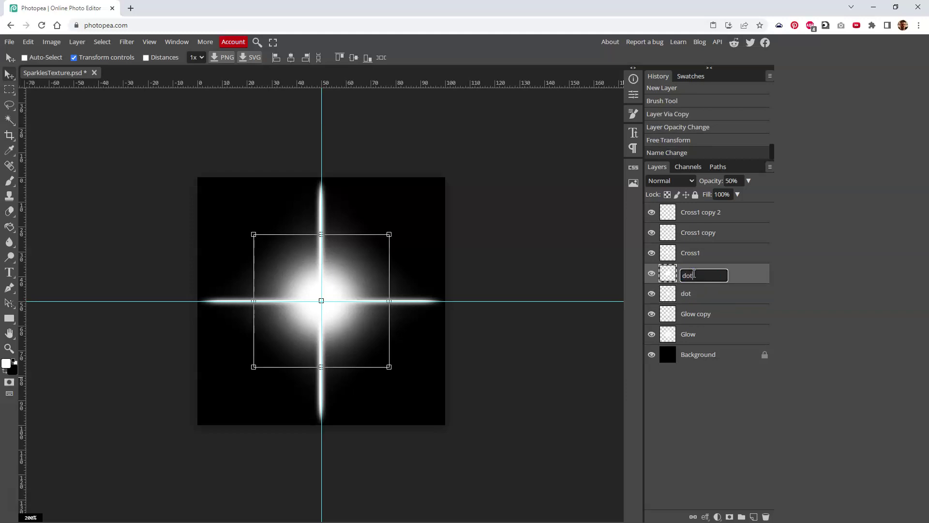
text( scaled)
key(Return)
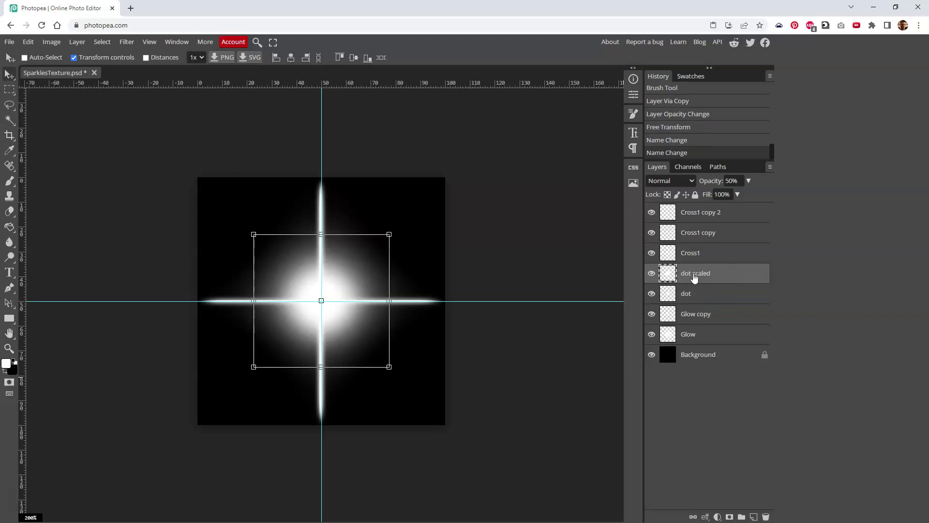
click(723, 356)
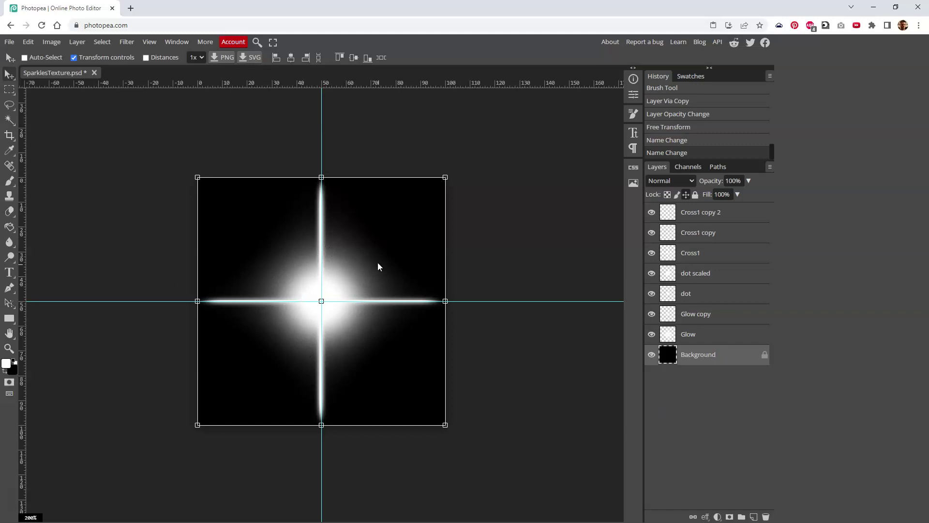
- Scale the 70%-opacity Glow layer up to about 113% around the cross centre
click(705, 335)
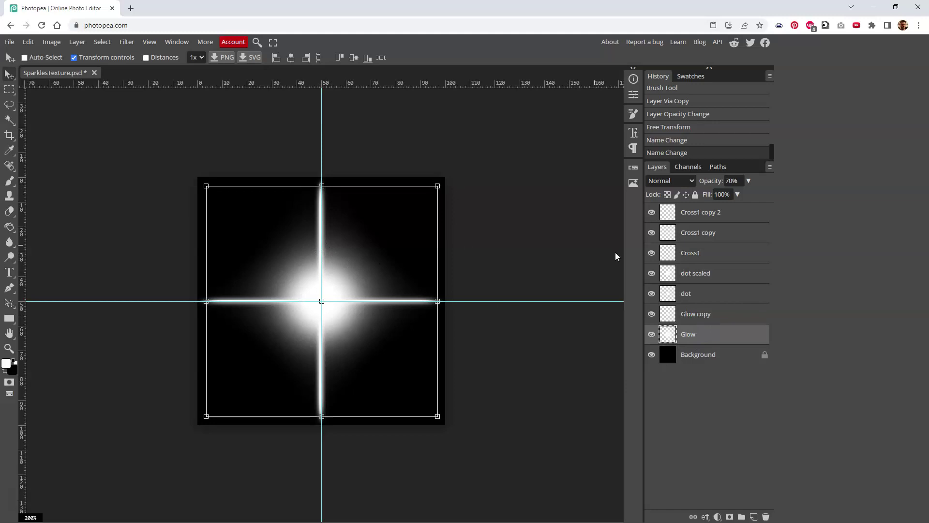
drag(438, 185, 452, 169)
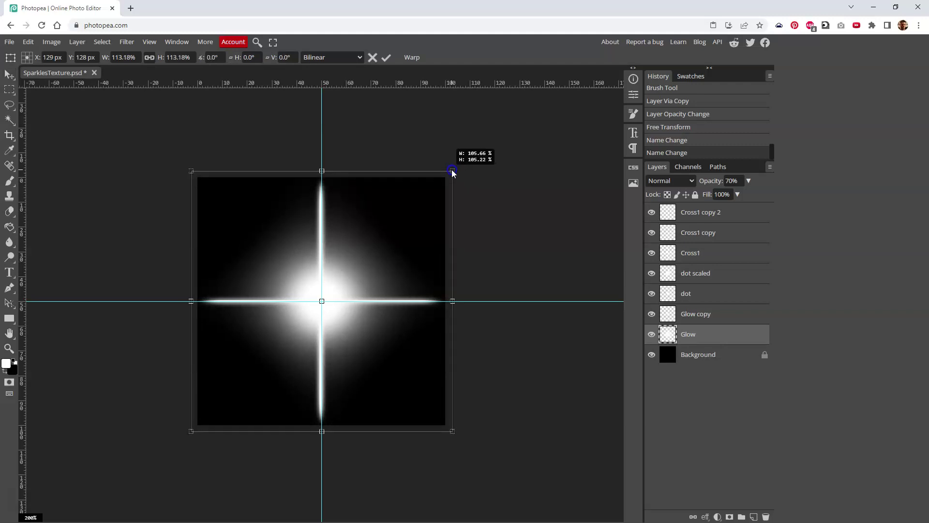
key(Return)
click(722, 400)
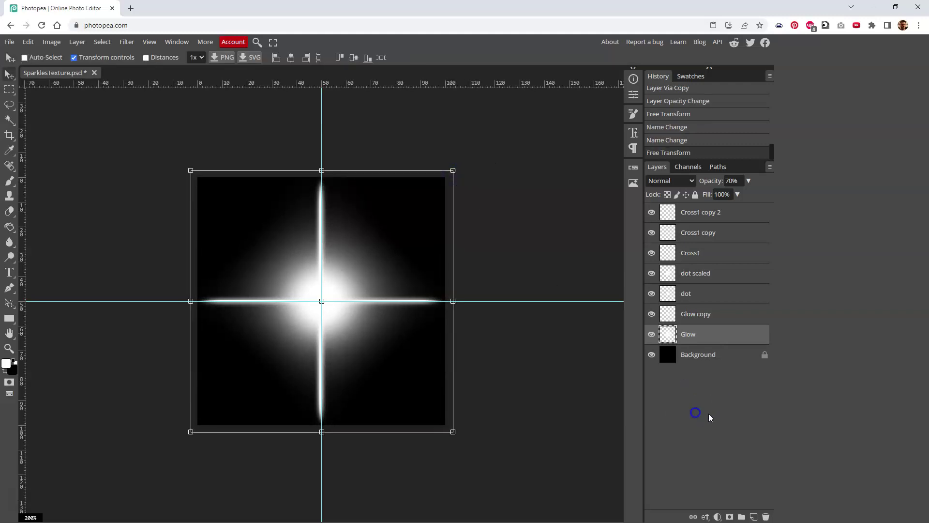
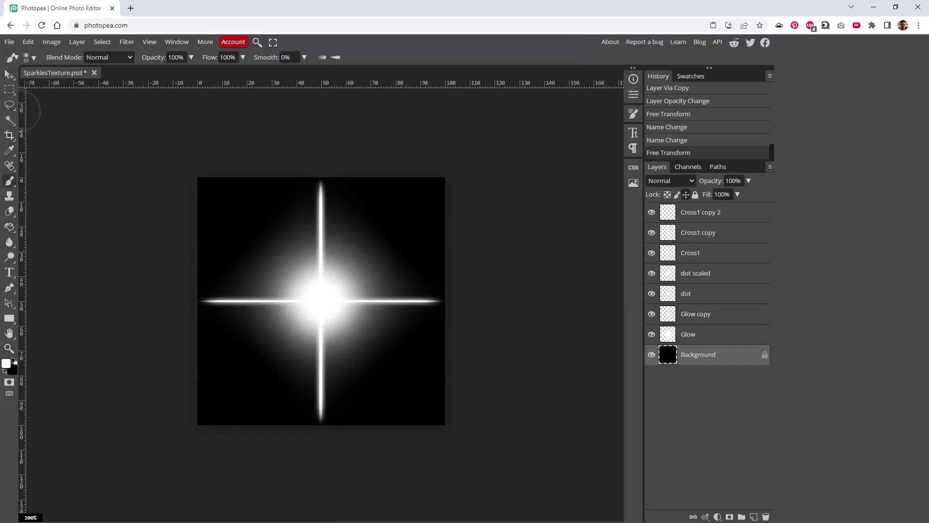
- With the Move tool at 300% zoom, select the layers from Glow up to Cross1 copy 2
click(10, 75)
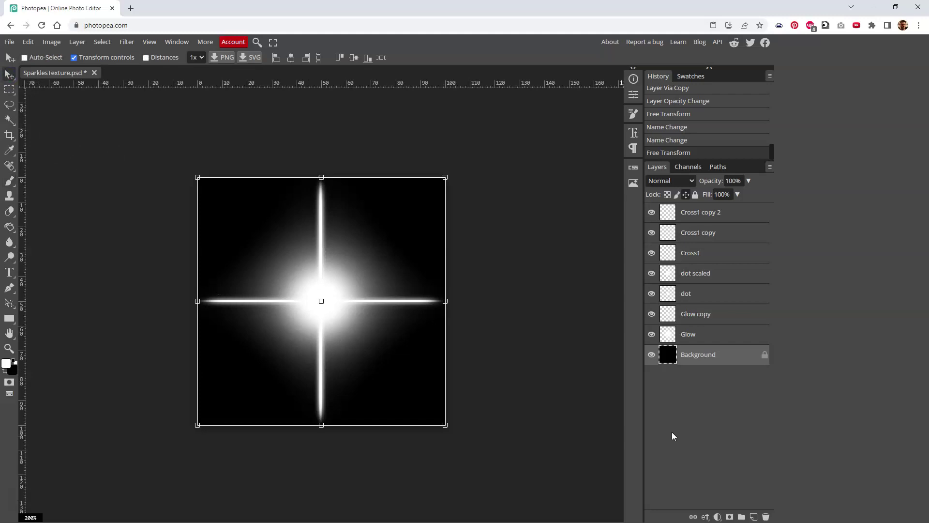
key(ctrl+plus)
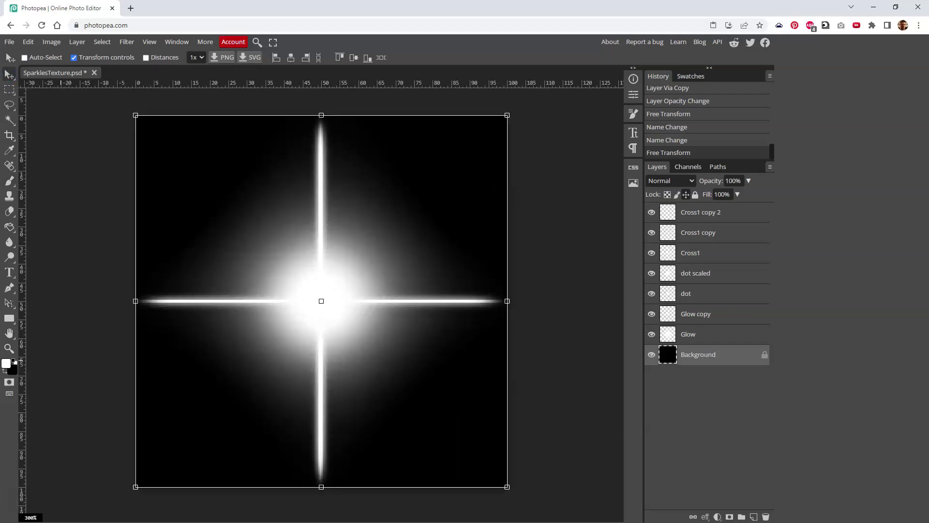
click(692, 252)
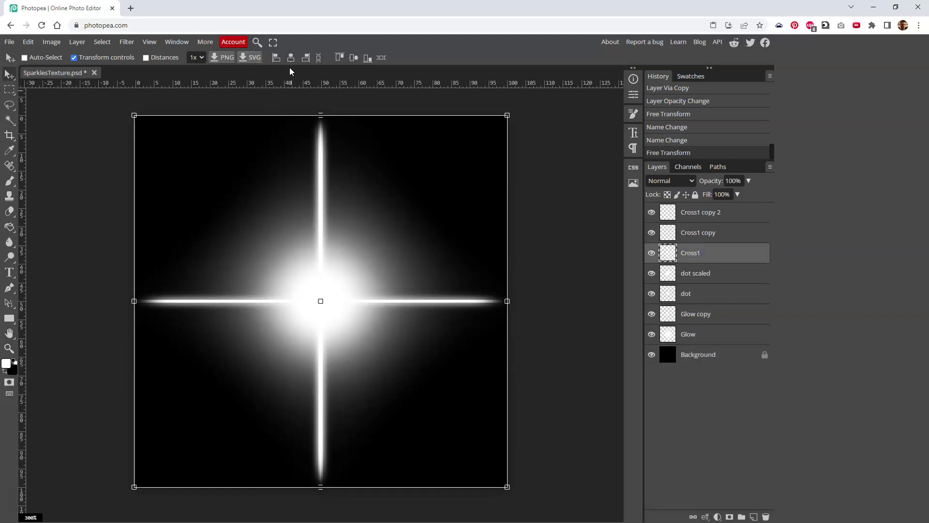
click(691, 274)
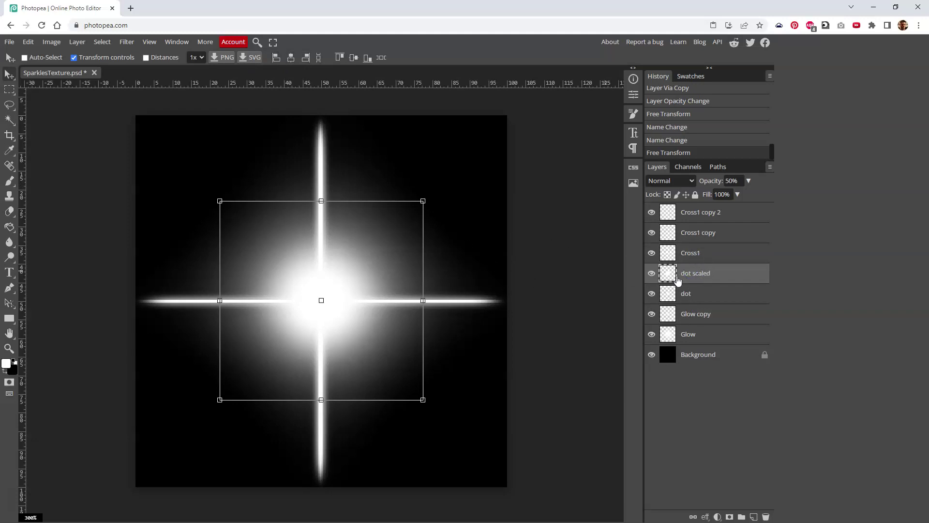
click(710, 340)
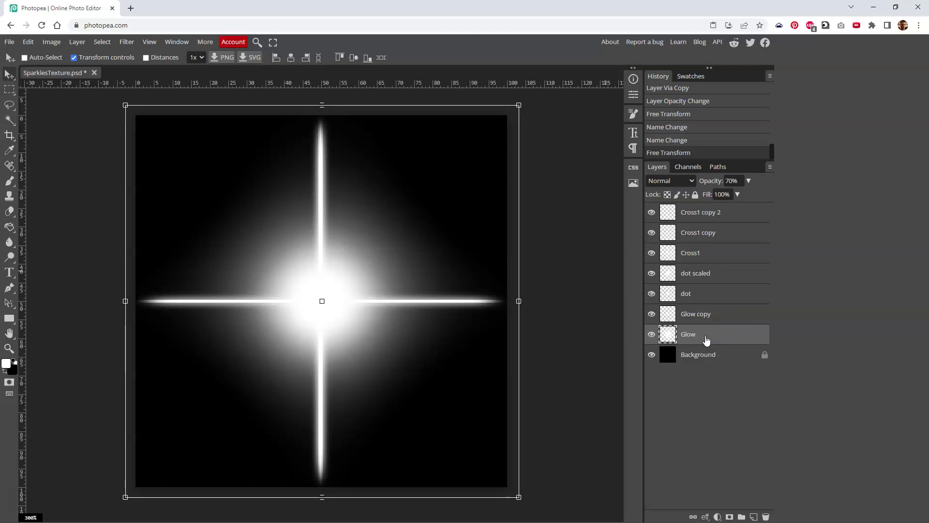
shift+click(705, 220)
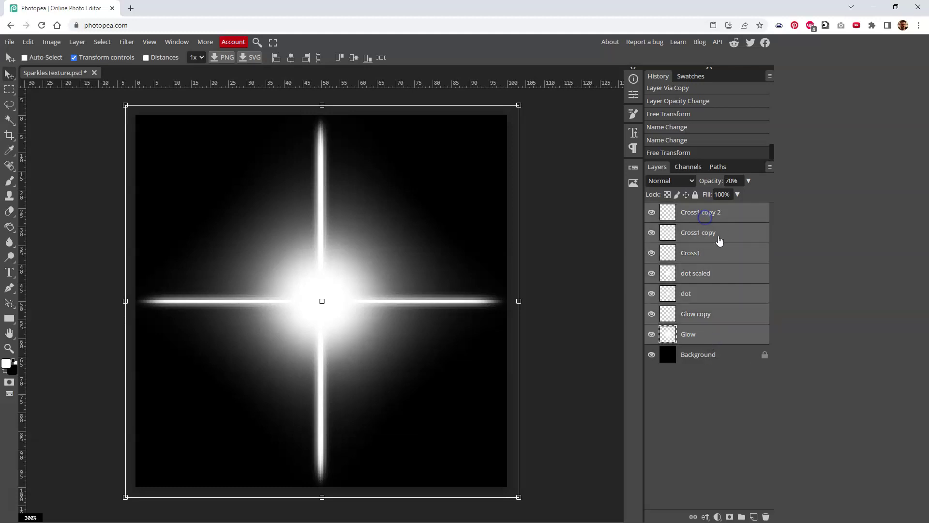
- Group the selected sparkle layers with Ctrl+G and name the group 'WHite Shapes'
key(ctrl+g)
double_click(691, 209)
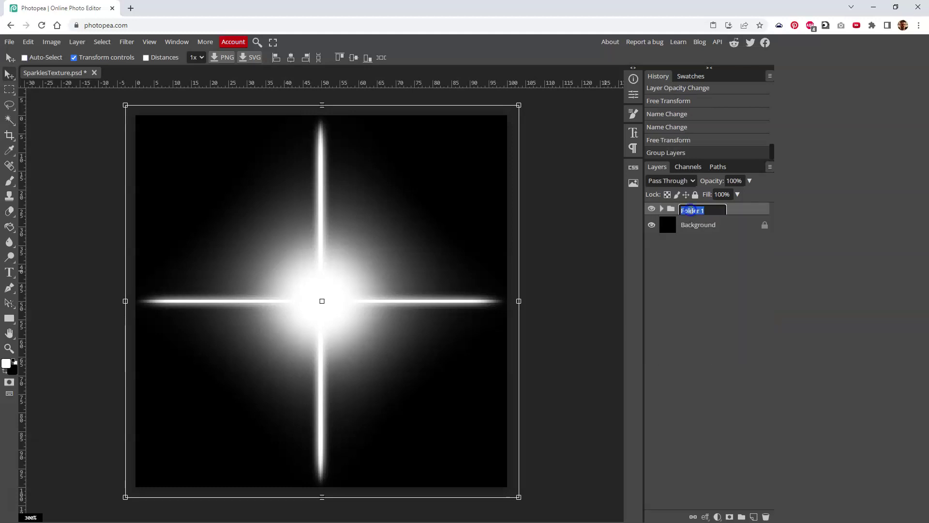
text(WHite Effects)
key(Return)
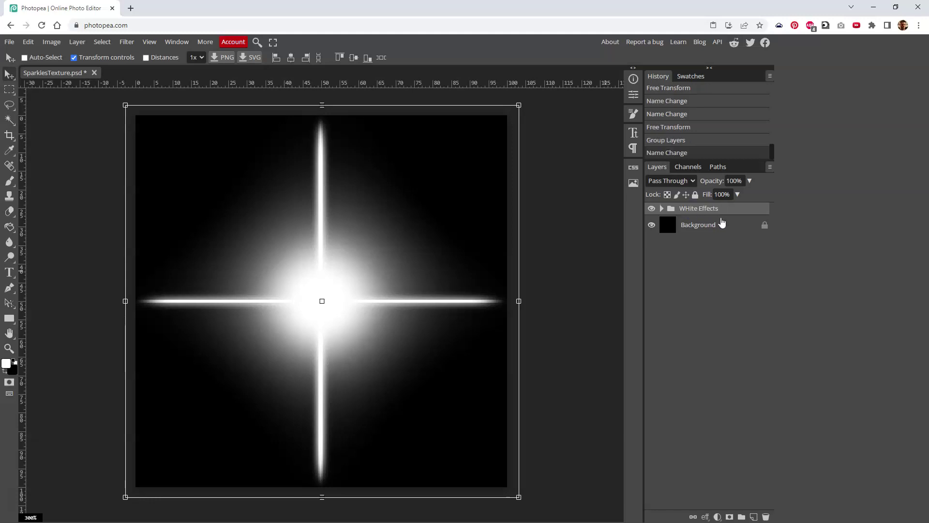
double_click(704, 209)
click(746, 208)
double_click(712, 209)
key(BackSpace)
key(BackSpace)
key(BackSpace)
text(s)
key(Return)
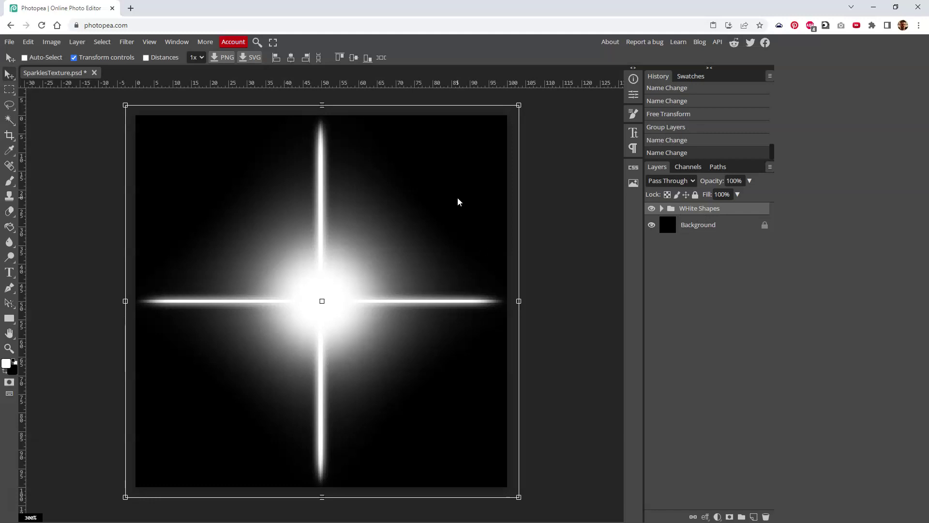
- Check the group's blending mode, keep it unchanged, and reselect the WHite Shapes group
click(291, 59)
click(672, 181)
click(661, 193)
right_click(288, 55)
click(428, 68)
right_click(429, 68)
click(697, 225)
click(698, 214)
- Add a solid Color Fill layer with the yellow hex colour f8df0a
click(718, 518)
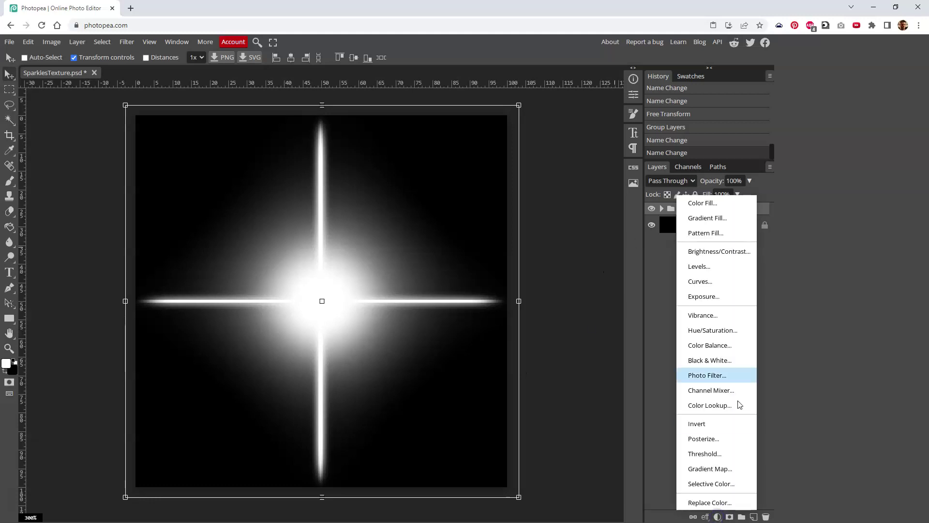
click(731, 207)
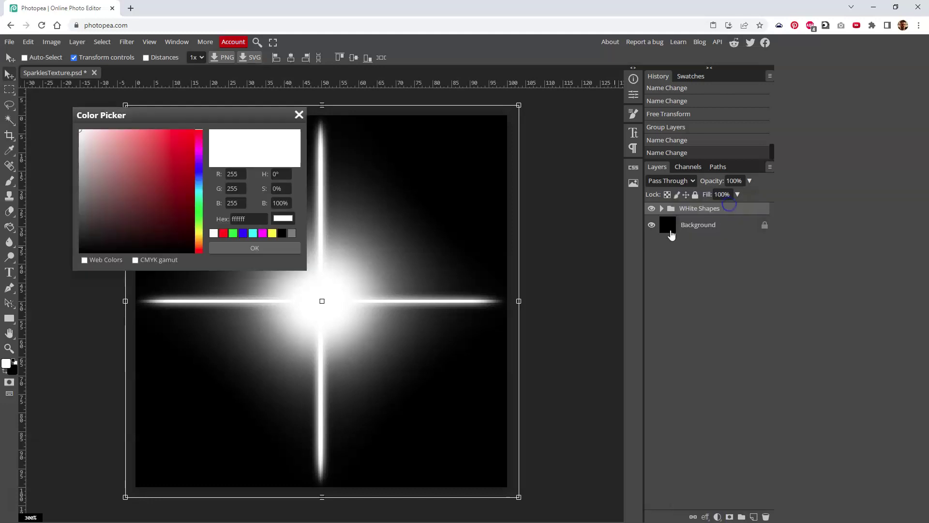
mouse_move(226, 112)
mouse_down()
mouse_move(268, 143)
mouse_move(260, 145)
mouse_up()
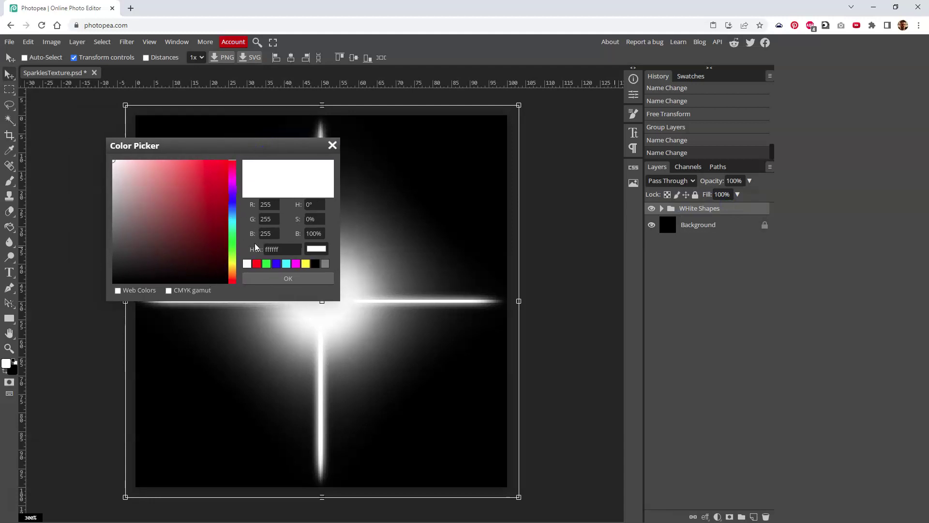
click(284, 249)
text(f8d)
text(f)
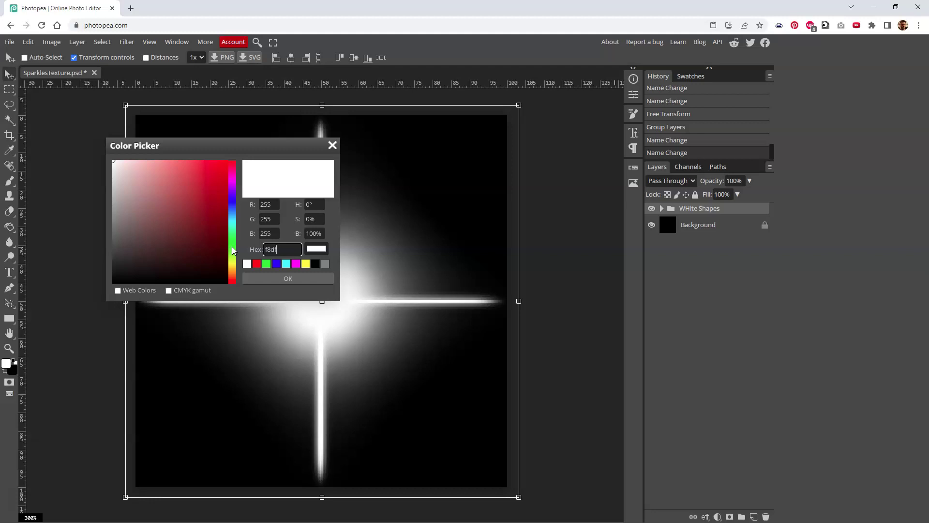
text(0a)
key(Return)
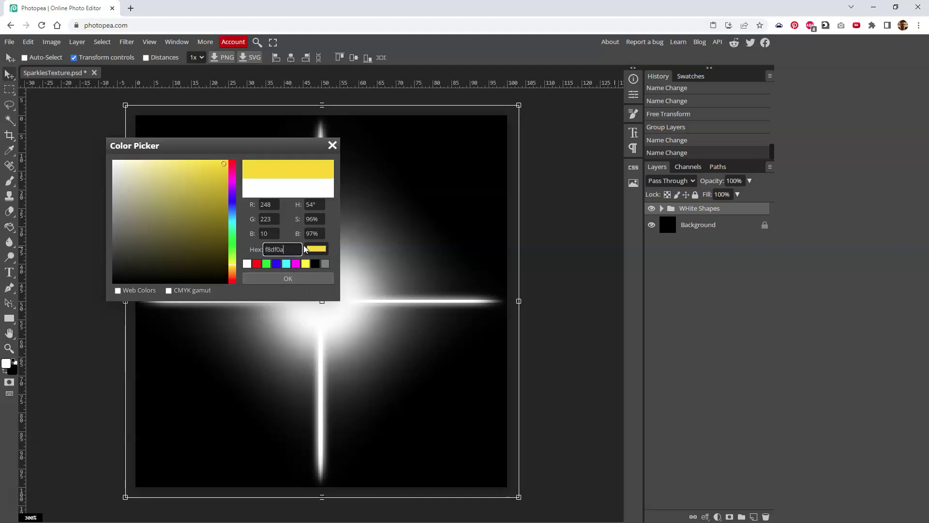
click(285, 280)
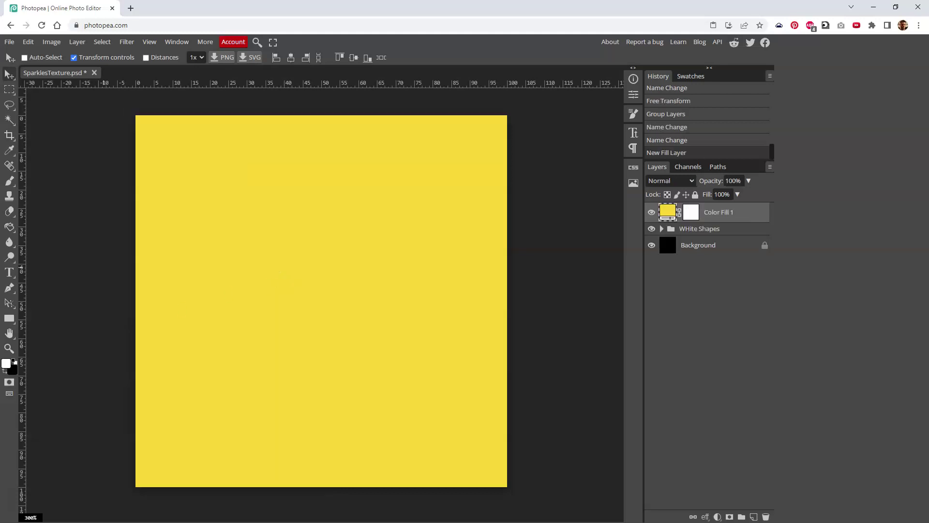
- Set the yellow fill layer's blending mode to Color
click(677, 183)
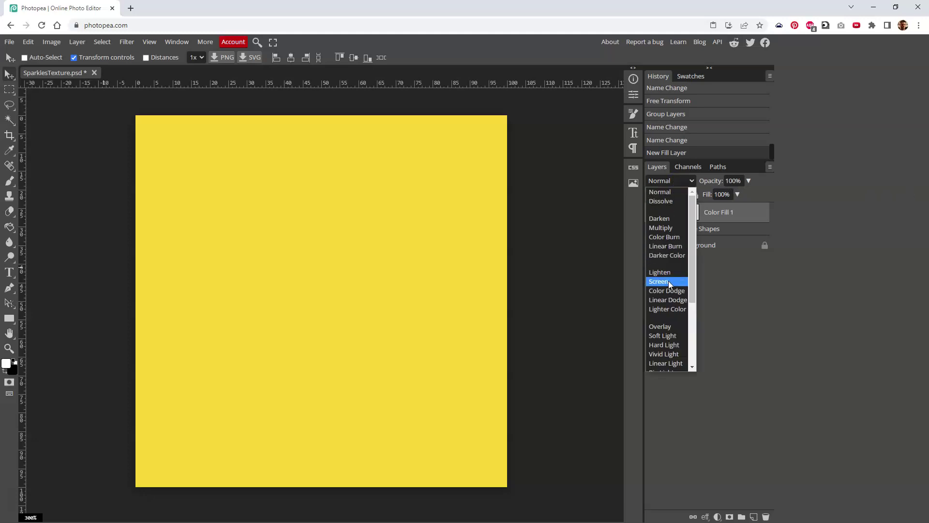
scroll(672, 284, down, 3)
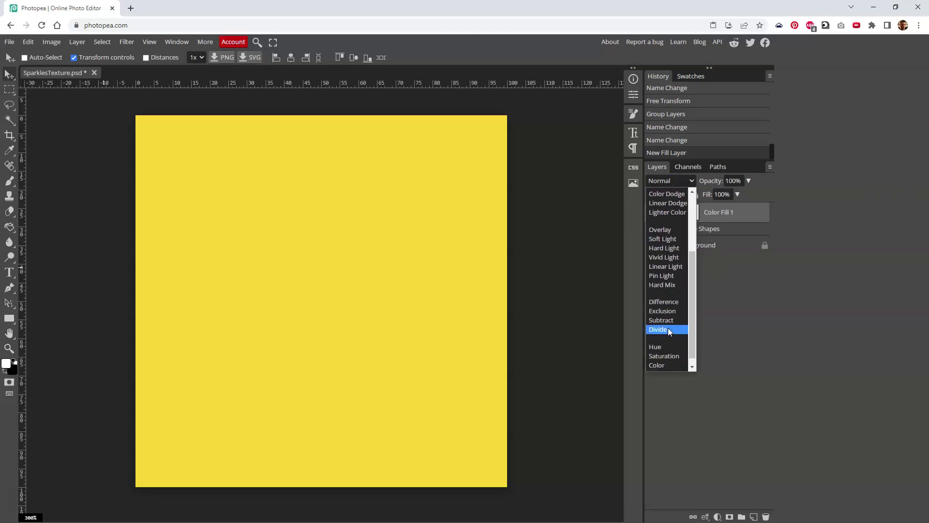
click(666, 355)
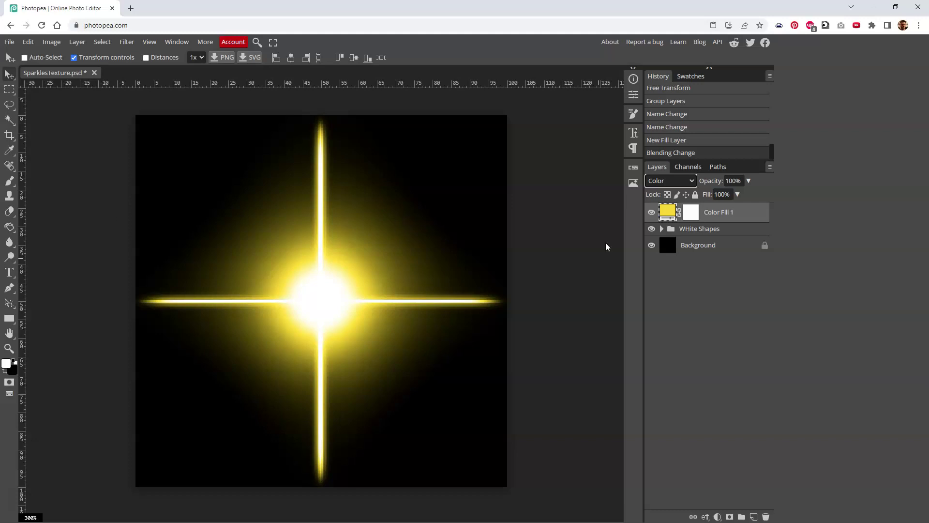
- Duplicate the yellow fill, recolour the copy orange f8850a, and target its layer mask
key(ctrl+j)
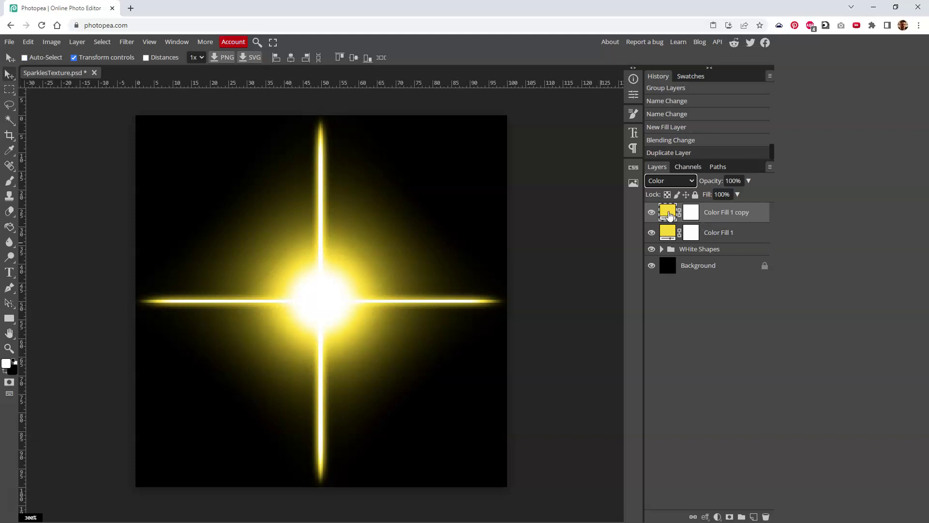
double_click(668, 213)
click(247, 219)
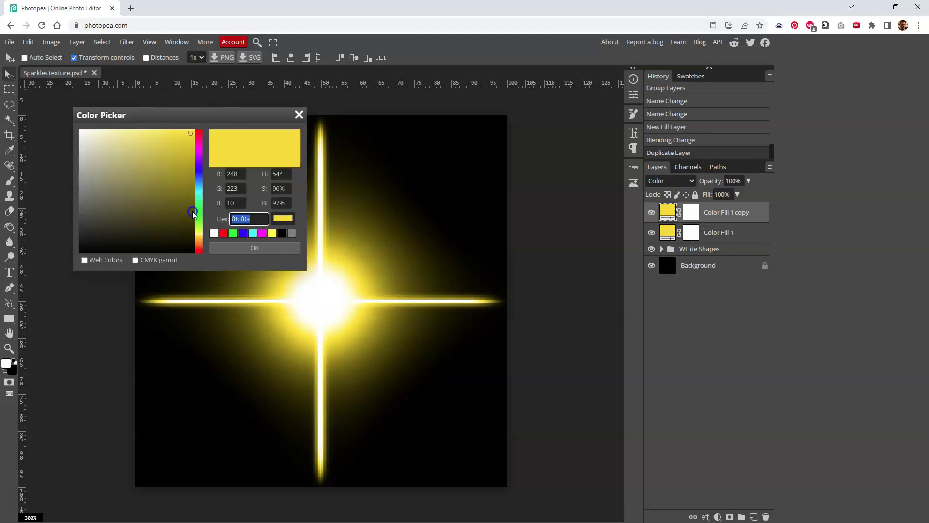
text(f)
key(Return)
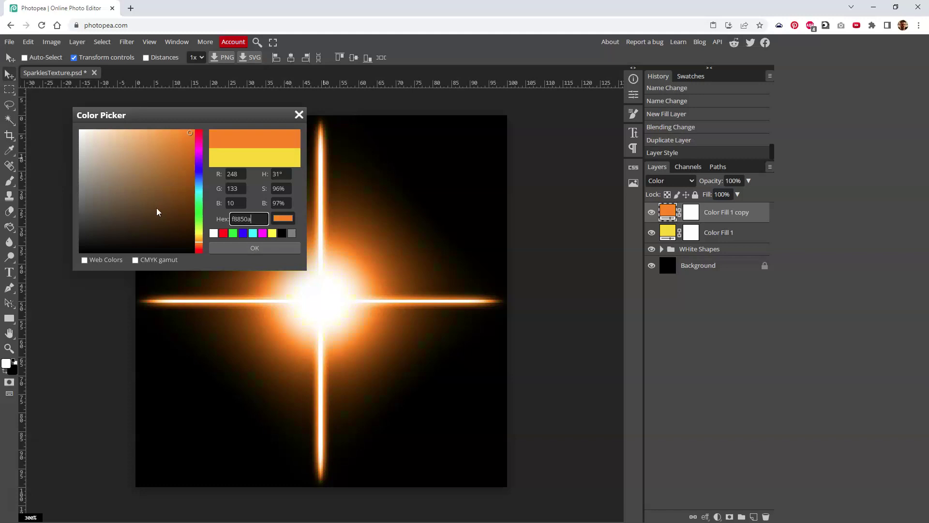
click(251, 249)
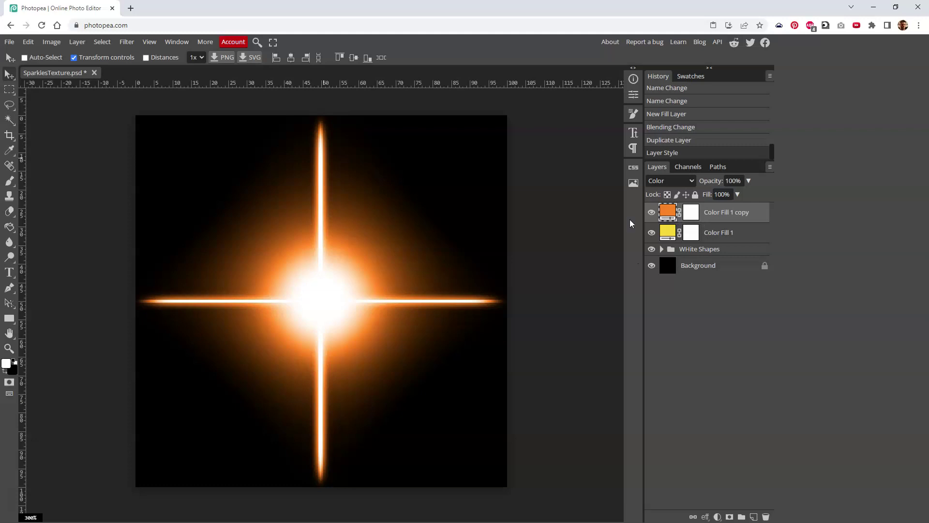
click(691, 216)
- Set up a soft black brush on the orange fill's mask, testing dabs and resizing it
key(b)
key(x)
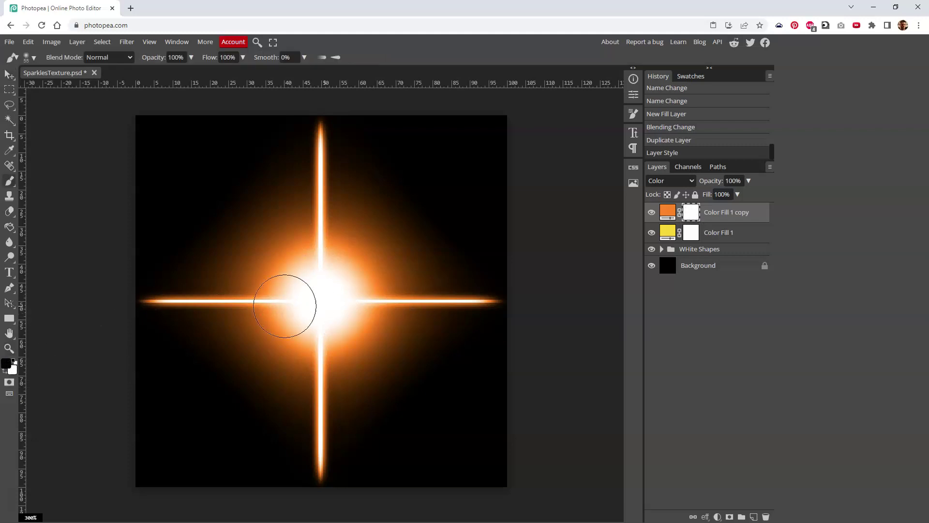
click(320, 299)
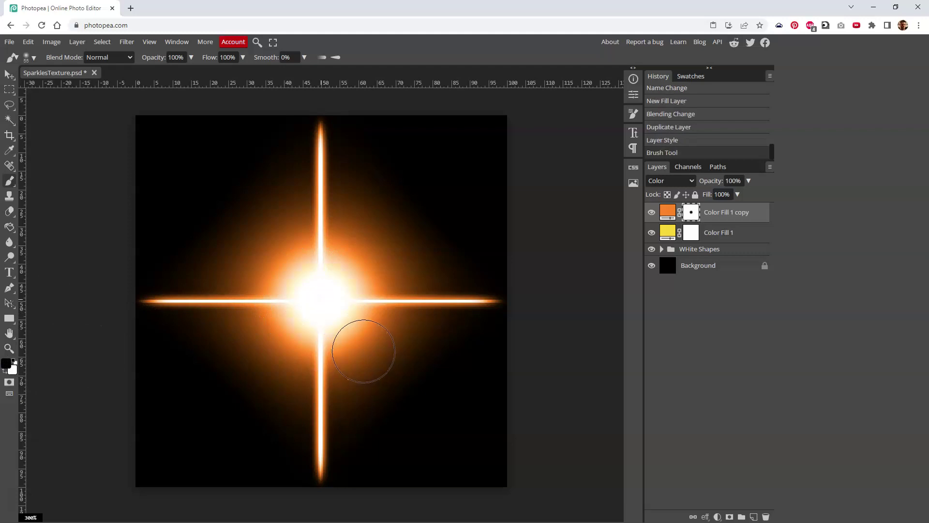
key(ctrl+z)
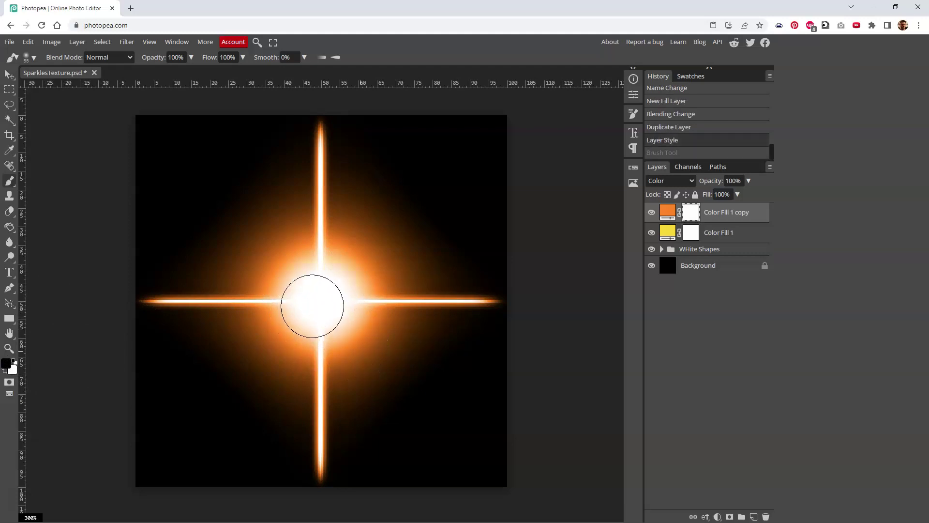
key(bracketright)
key(bracketright)
key(bracketright)
click(322, 301)
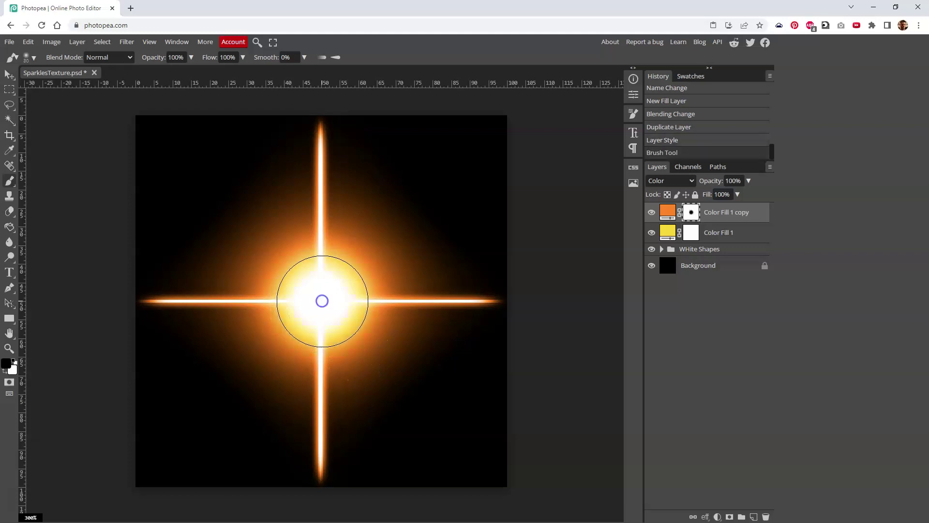
key(bracketleft)
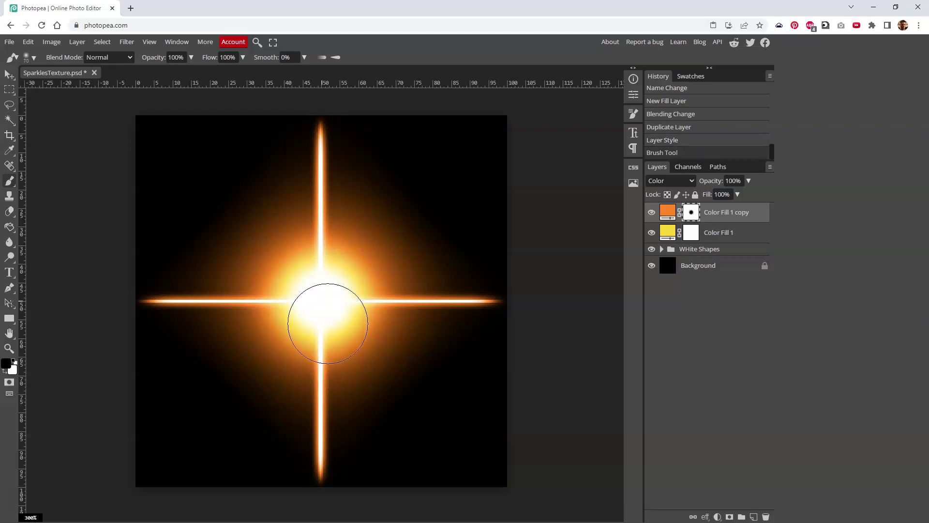
key(ctrl+z)
right_click(322, 301)
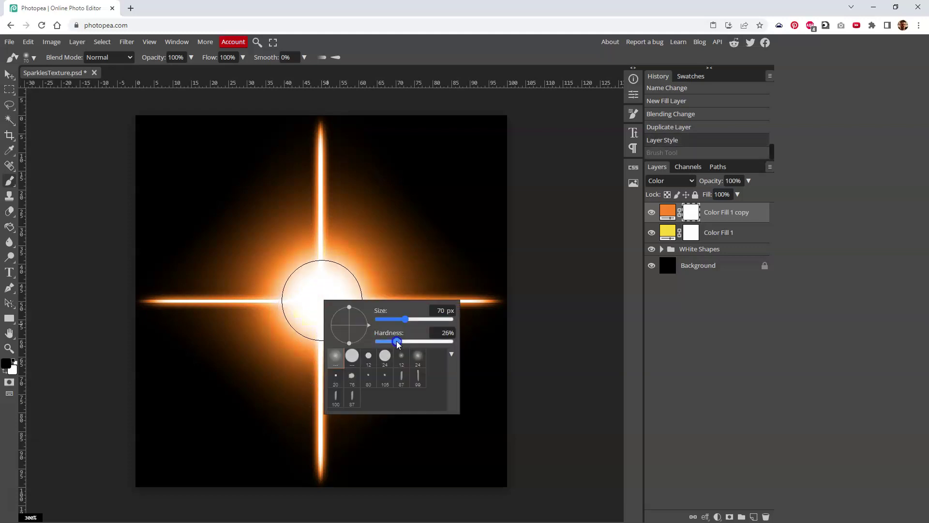
drag(405, 319, 411, 319)
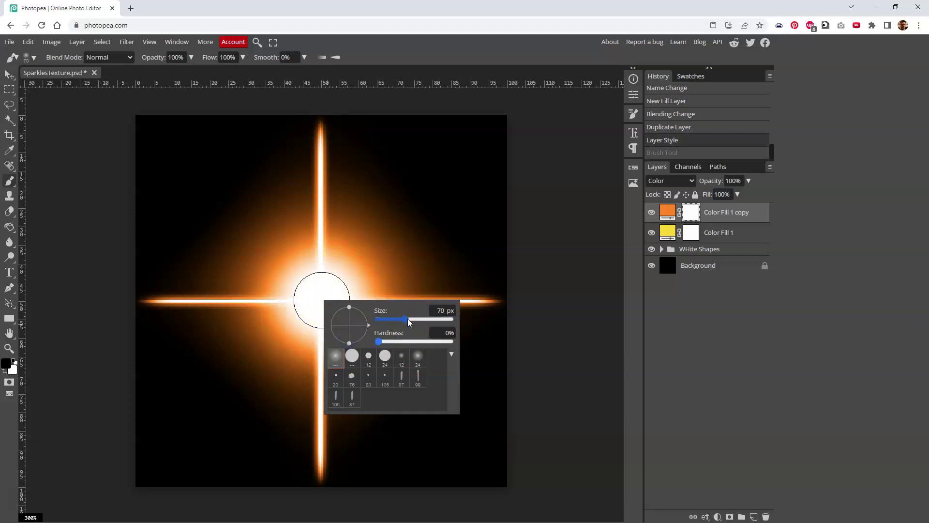
- Paint a soft 100 px black dab on the mask at the star's centre
click(321, 301)
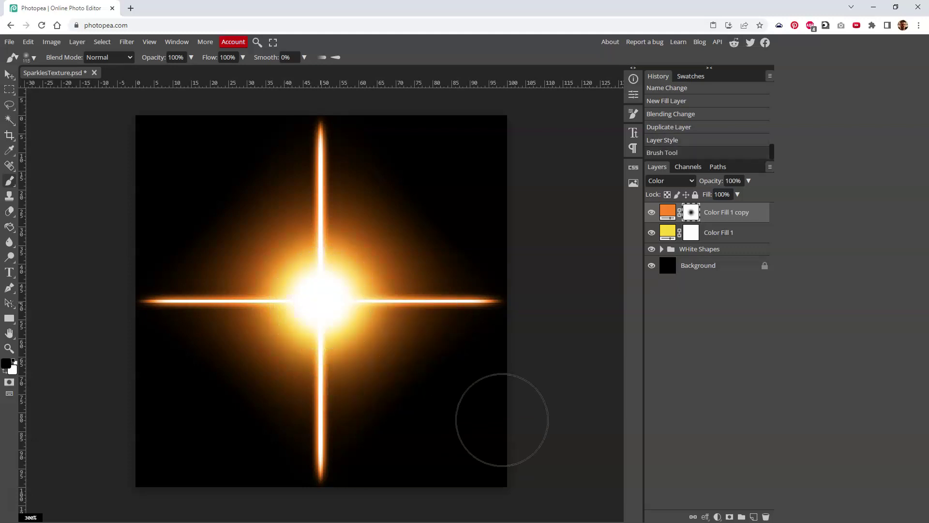
key(ctrl+z)
click(324, 301)
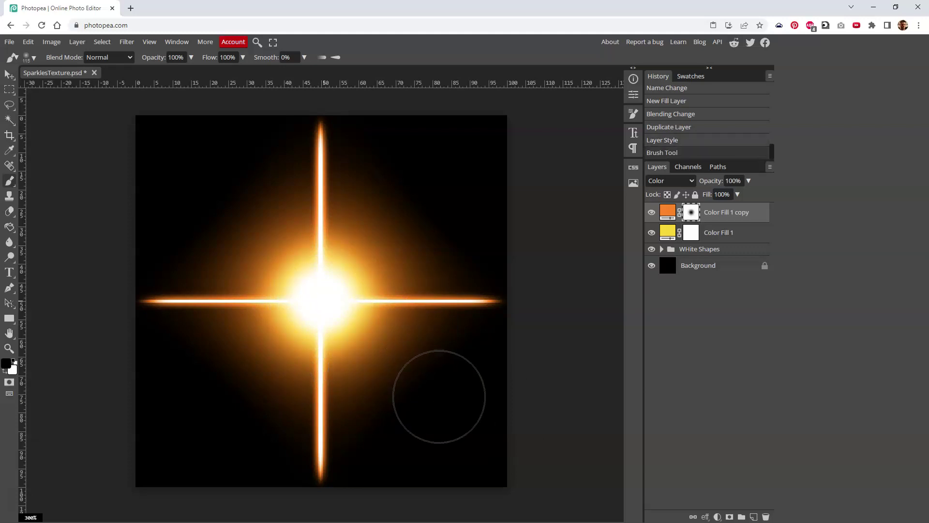
key(ctrl+z)
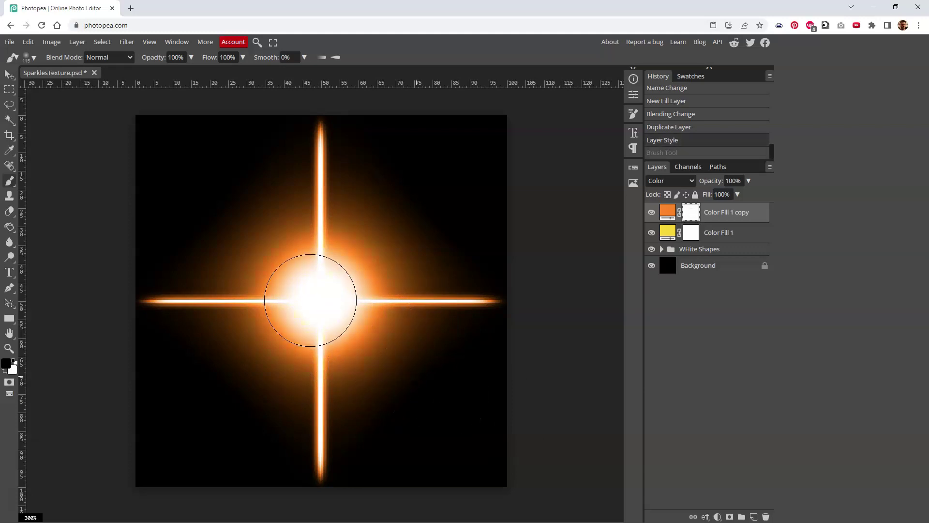
key(bracketright)
key(bracketright)
key(bracketright)
click(323, 303)
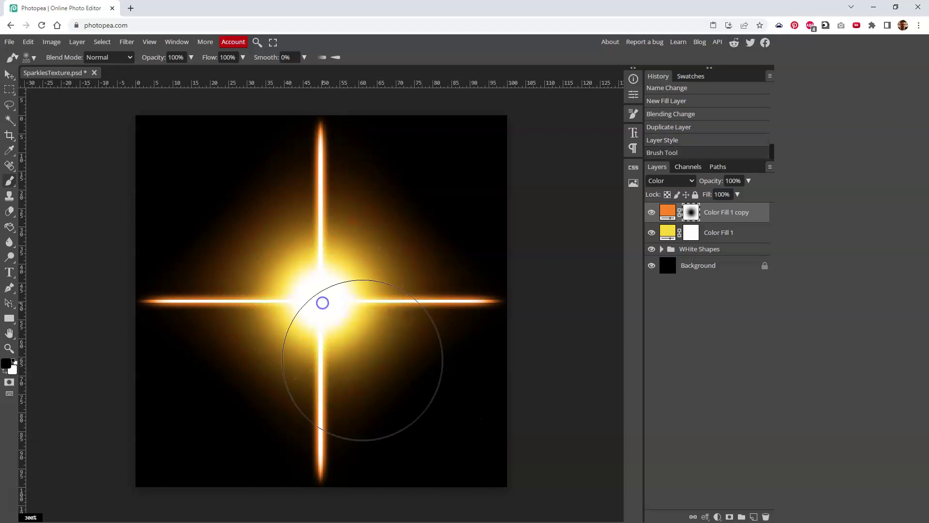
key(ctrl+z)
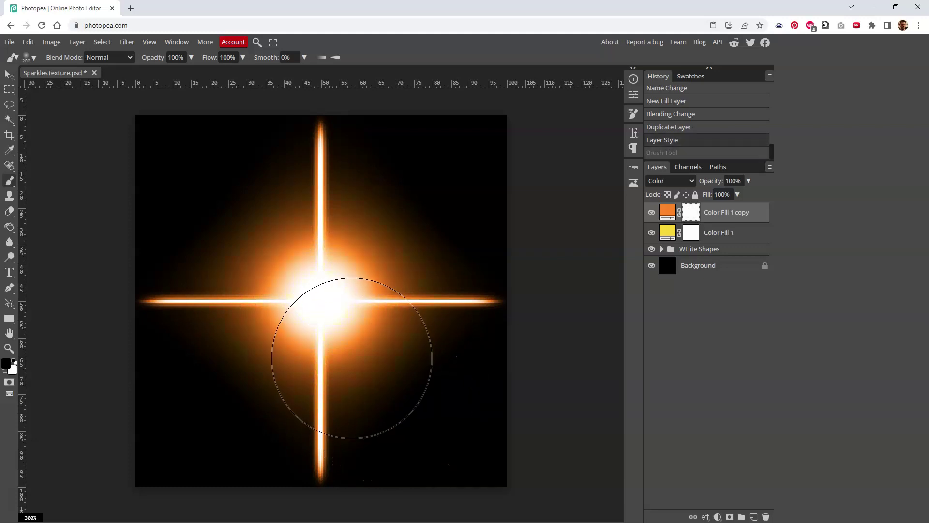
key(bracketleft)
key(bracketleft)
click(319, 301)
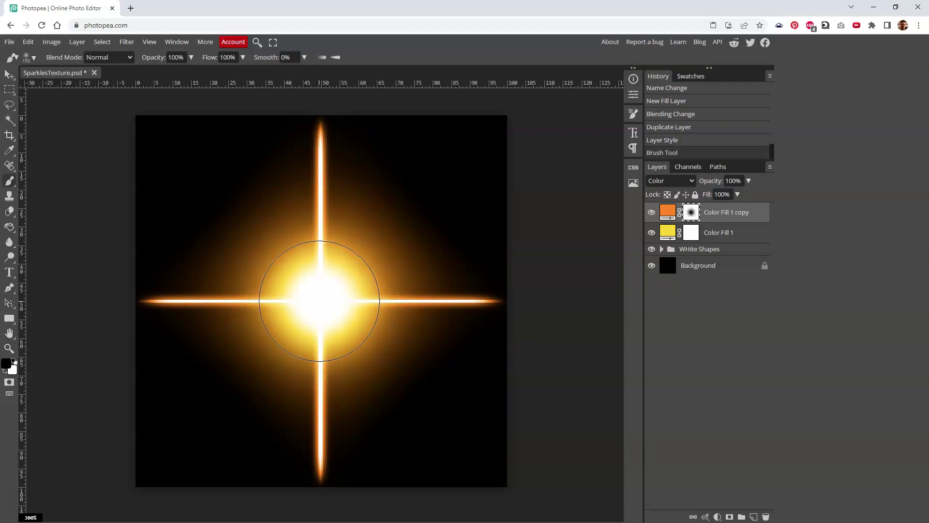
key(ctrl+z)
key(bracketleft)
key(bracketleft)
click(320, 301)
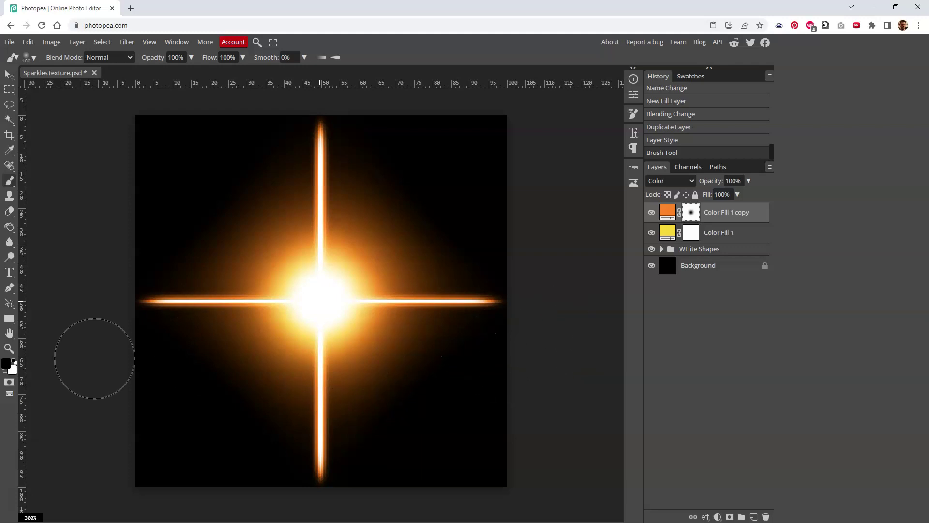
- Duplicate the masked orange fill layer into Color Fill 1 copy 2
key(v)
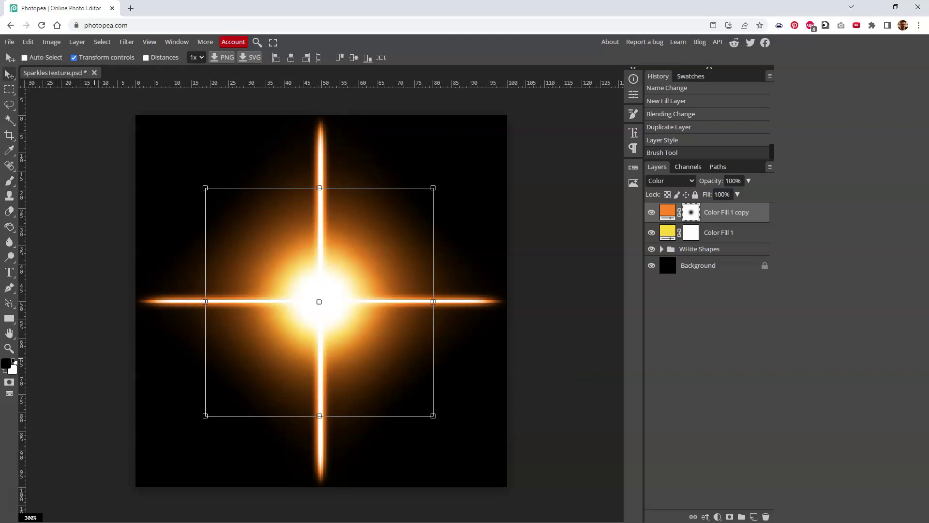
click(666, 214)
key(ctrl+j)
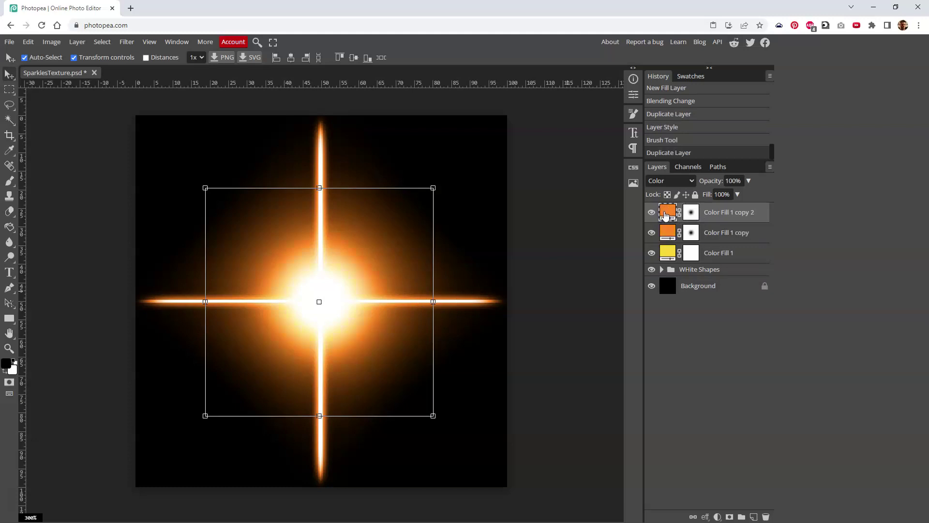
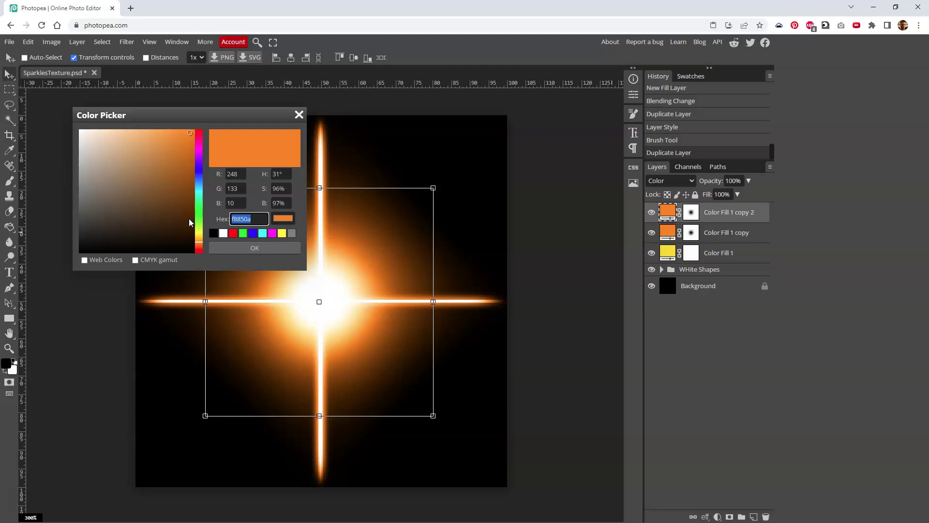
- Enter hex f87f0a in the Color Picker for Color Fill 1 copy 2 and confirm with OK
text(f)
key(Home)
text(0)
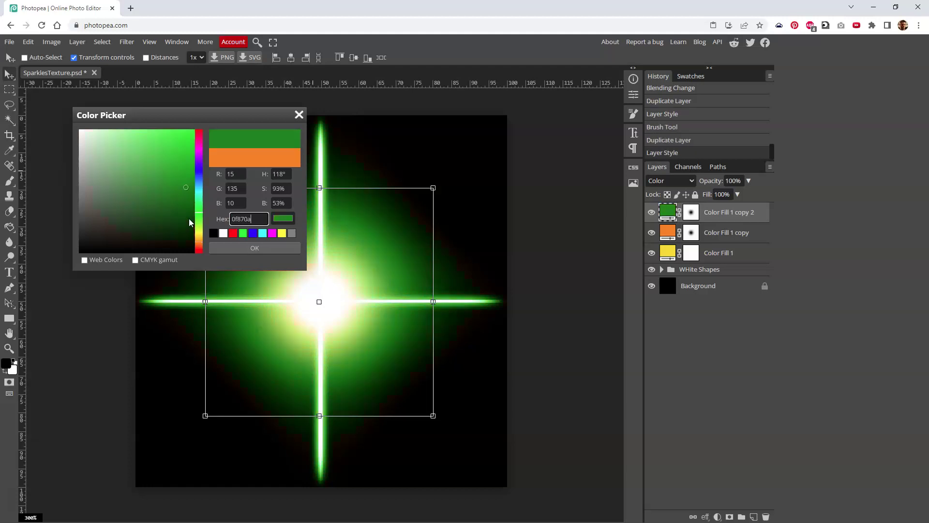
click(256, 219)
key(Home)
key(Delete)
text(f)
key(Return)
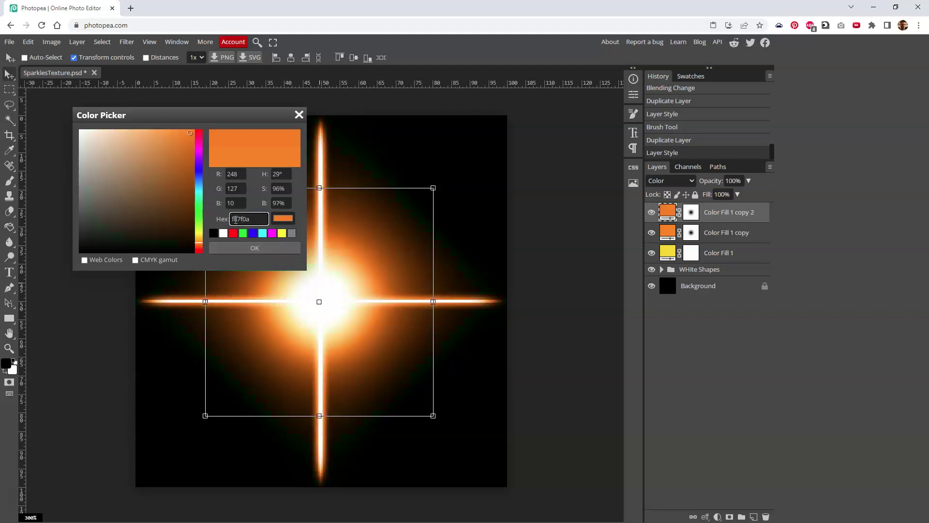
click(255, 217)
click(253, 249)
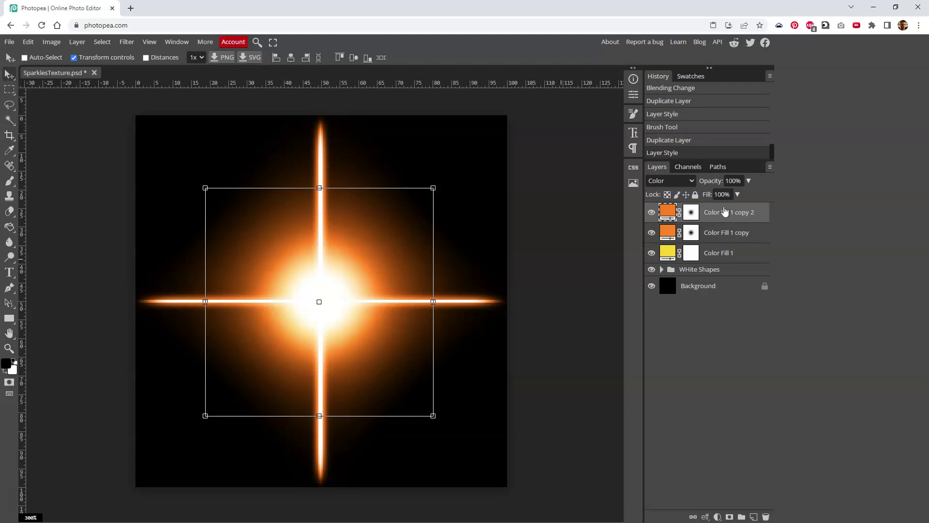
- Toggle the top fill layer's visibility to compare, then select its layer mask
click(652, 213)
click(652, 212)
click(652, 212)
click(652, 212)
click(691, 212)
- Paint over the glow centre on the mask with a size-125 brush, undoing two strokes
key(b)
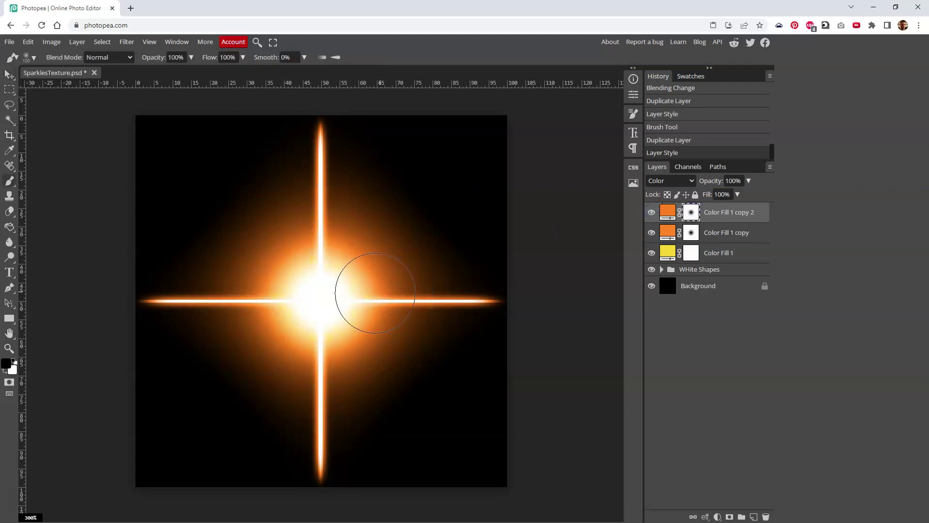
key(bracketright)
click(320, 301)
click(320, 300)
click(321, 301)
click(321, 300)
click(321, 301)
click(322, 300)
key(ctrl+z)
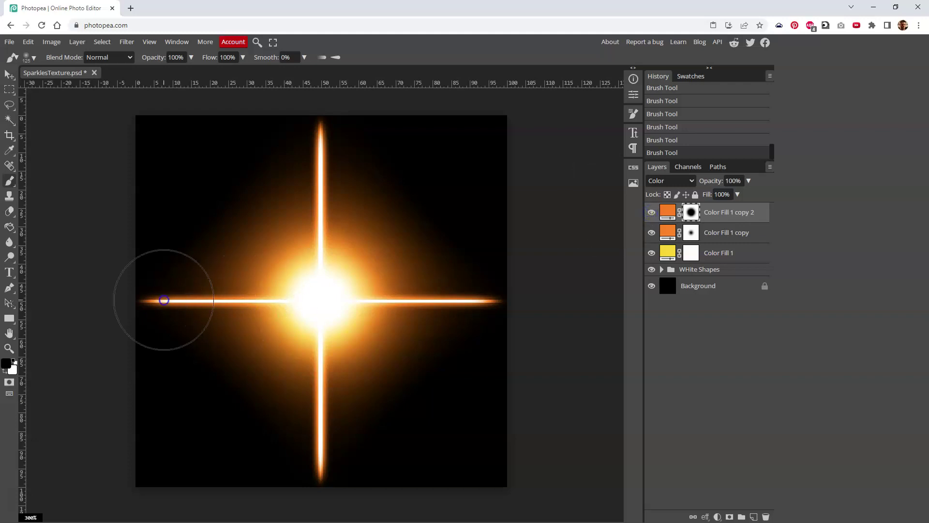
key(ctrl+z)
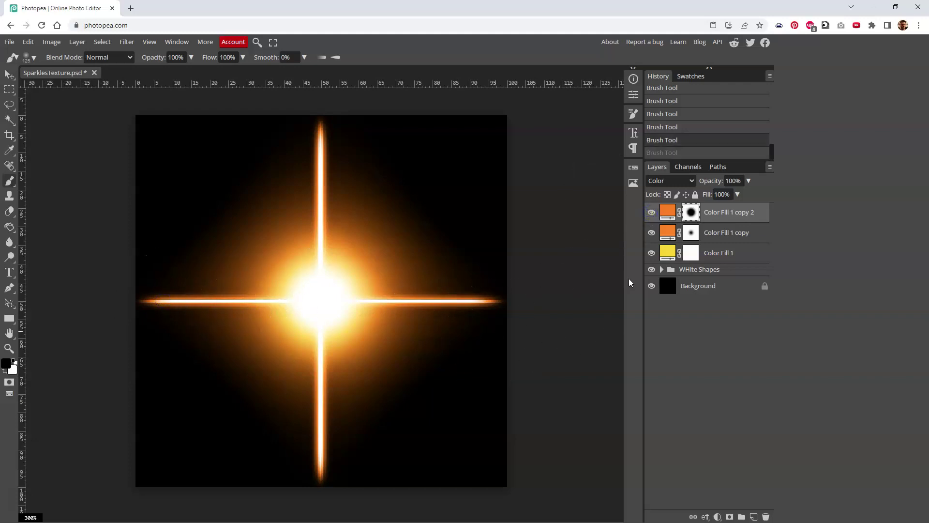
- Show the top fill layer again and paint its mask at the glow centre
click(652, 212)
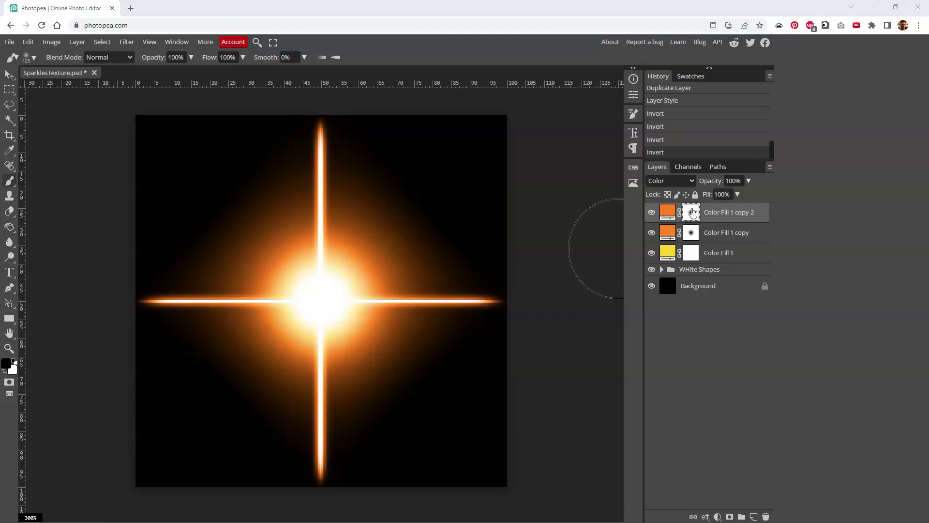
click(693, 214)
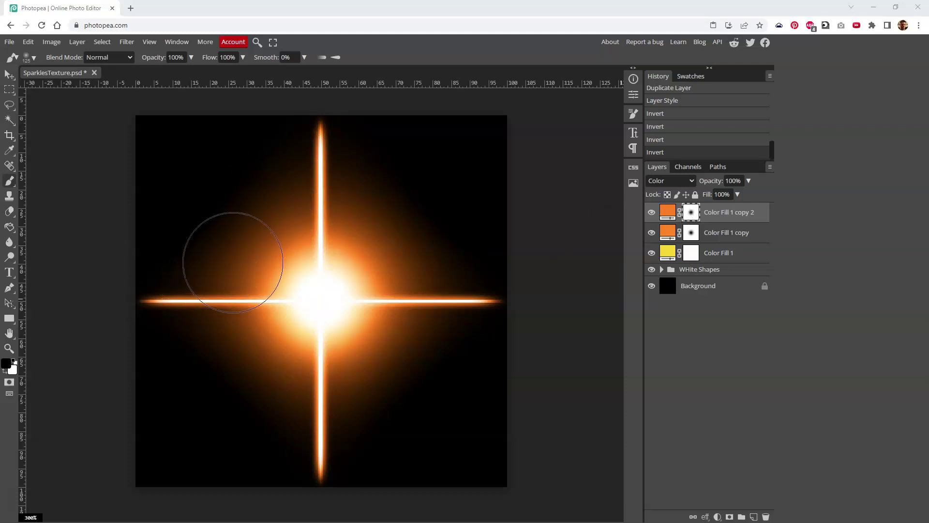
click(326, 307)
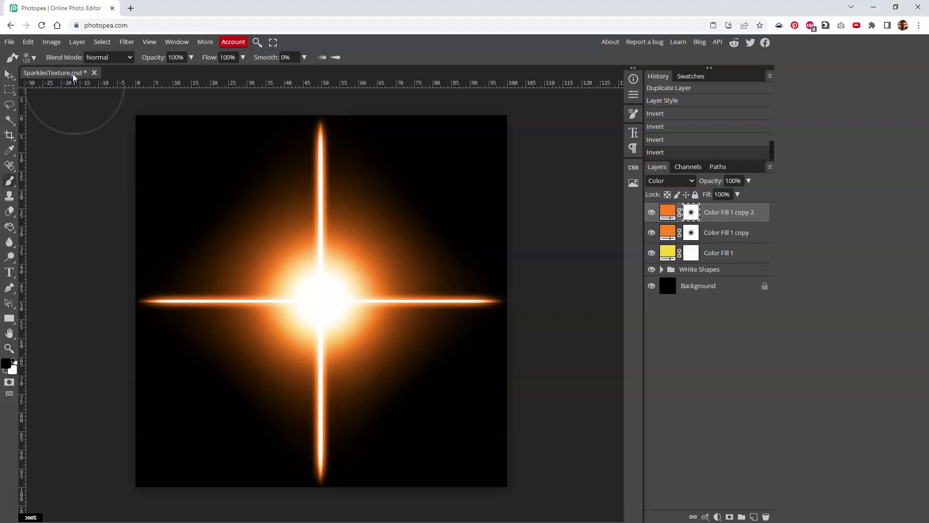
- Skip the PSD save and export SparklesTexture.png as a 256×256 PNG at 100% quality
key(ctrl+s)
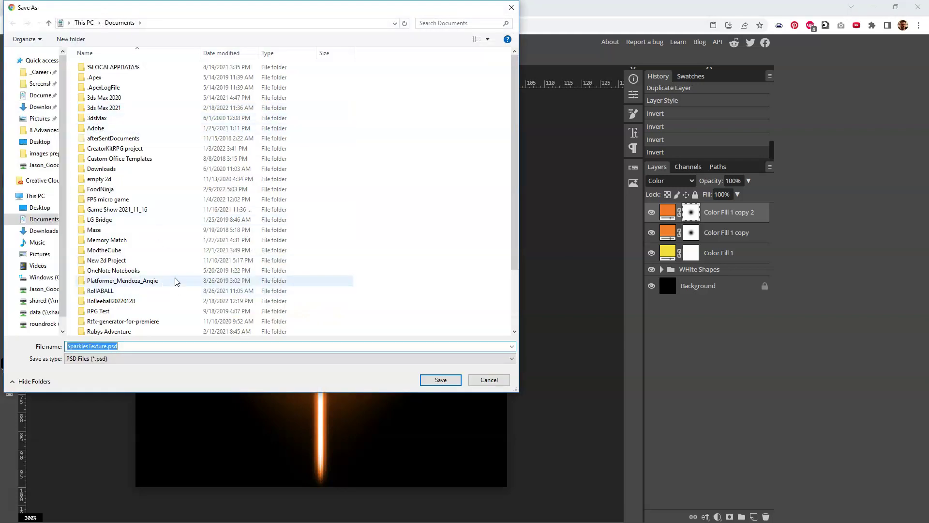
click(489, 380)
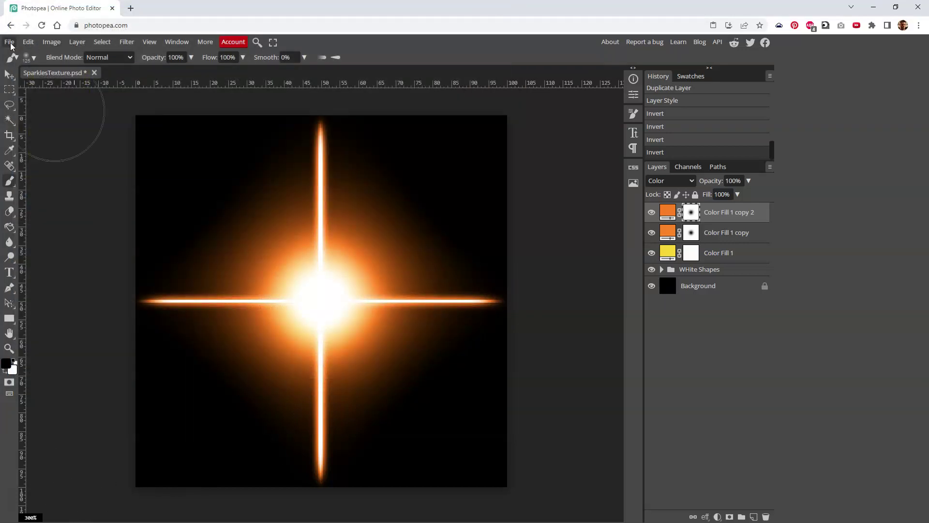
click(10, 43)
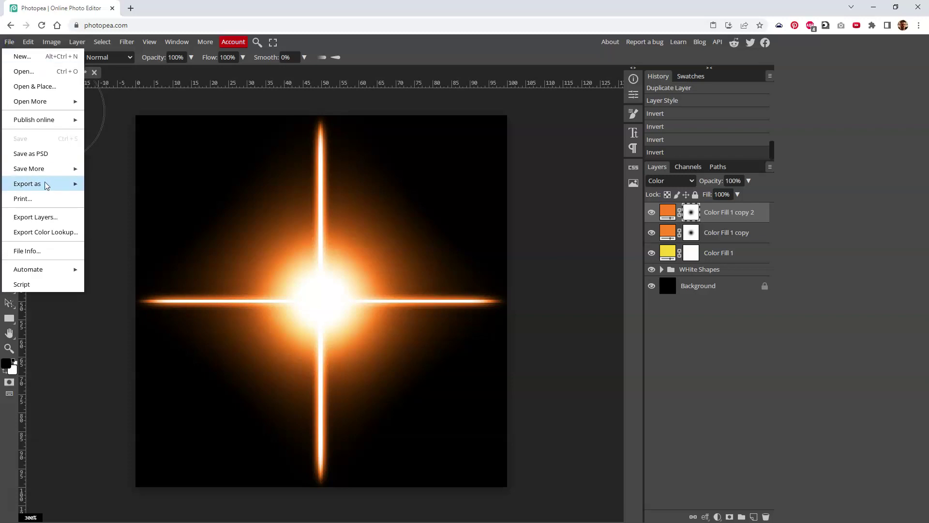
mouse_move(44, 185)
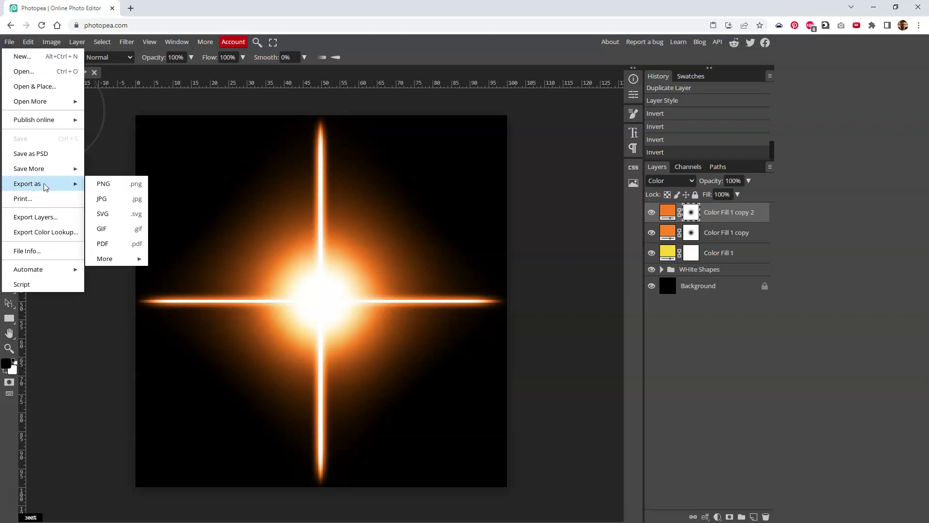
click(117, 217)
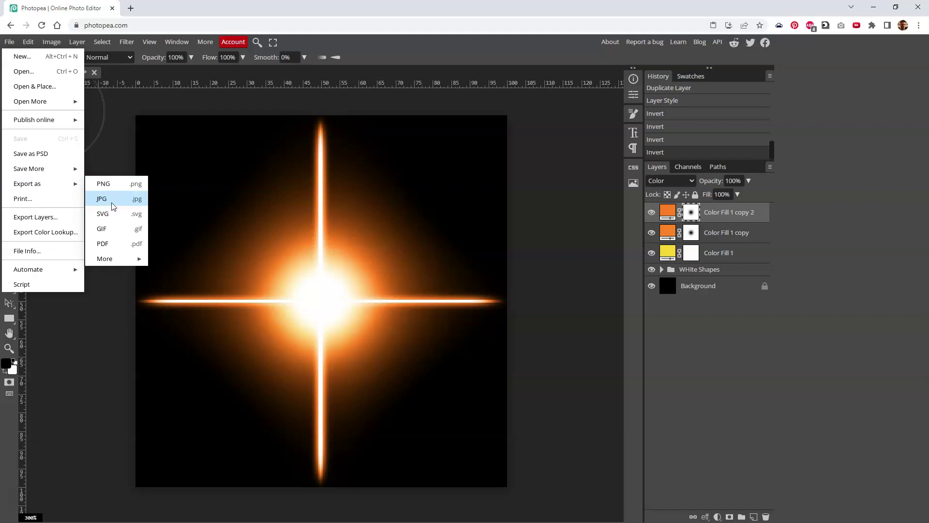
click(105, 184)
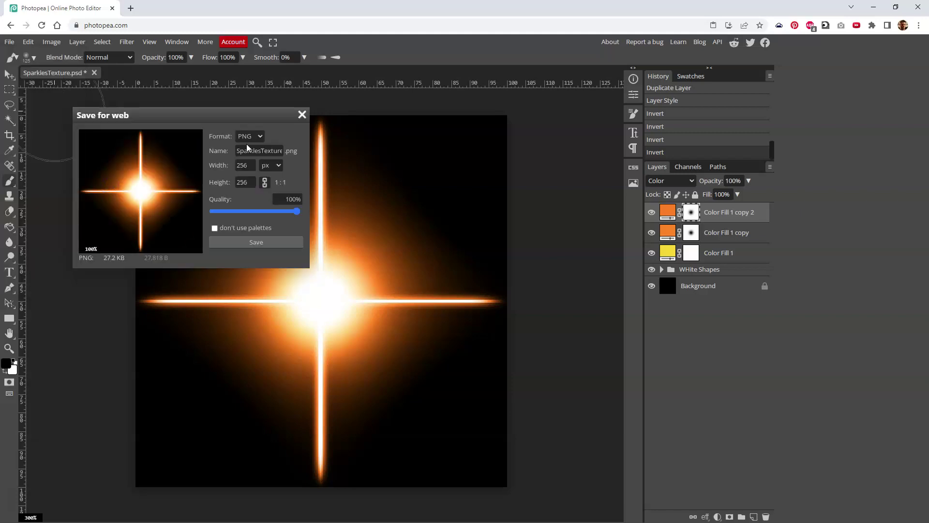
drag(267, 195, 313, 207)
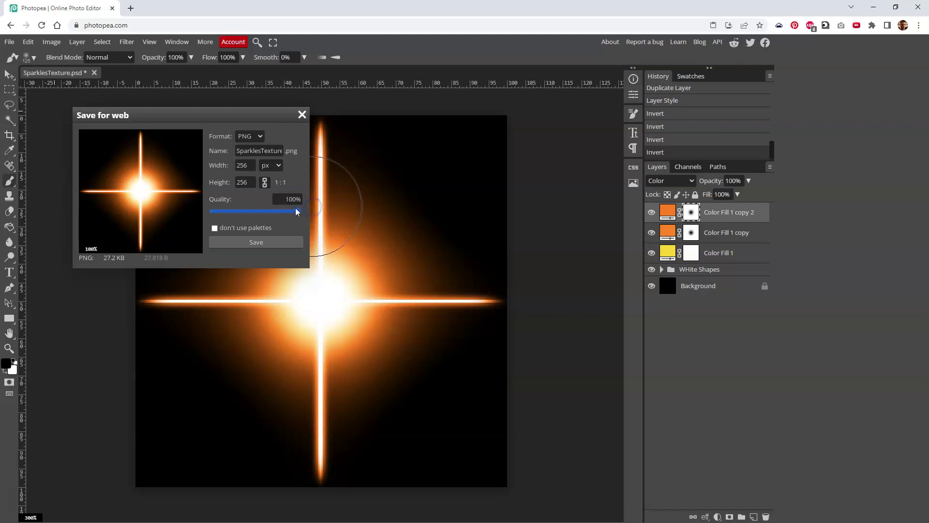
click(265, 243)
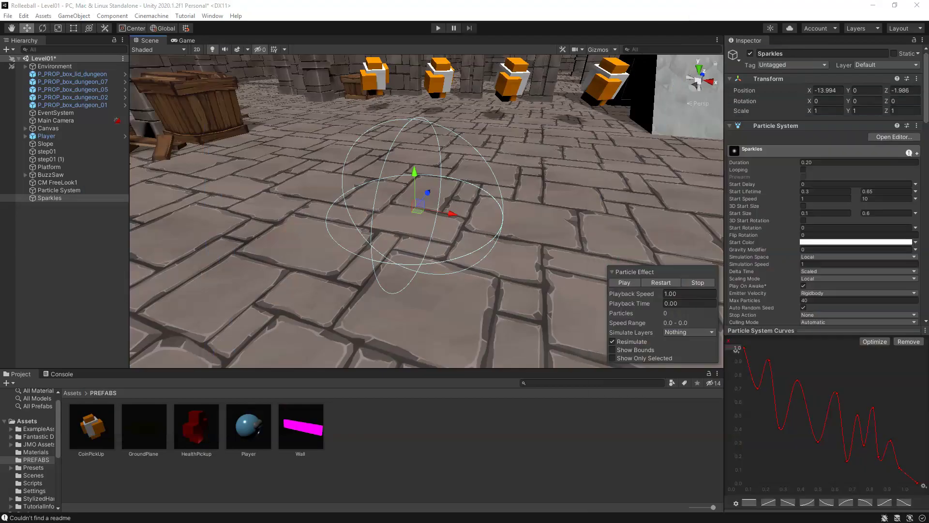
- Import SparklesTexture.png into Assets/Materials and create a material there named mat_Spakles
click(32, 452)
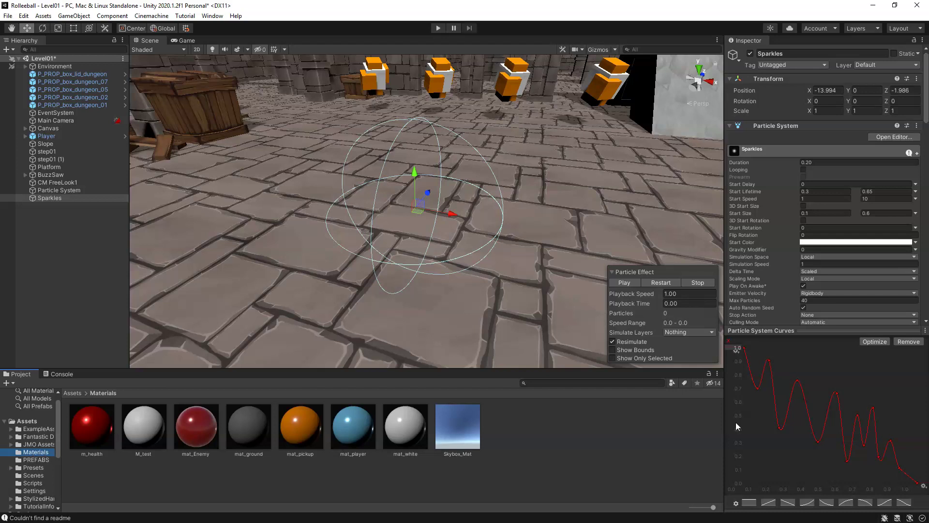
mouse_move(597, 470)
mouse_down()
mouse_move(565, 448)
mouse_move(543, 454)
mouse_up()
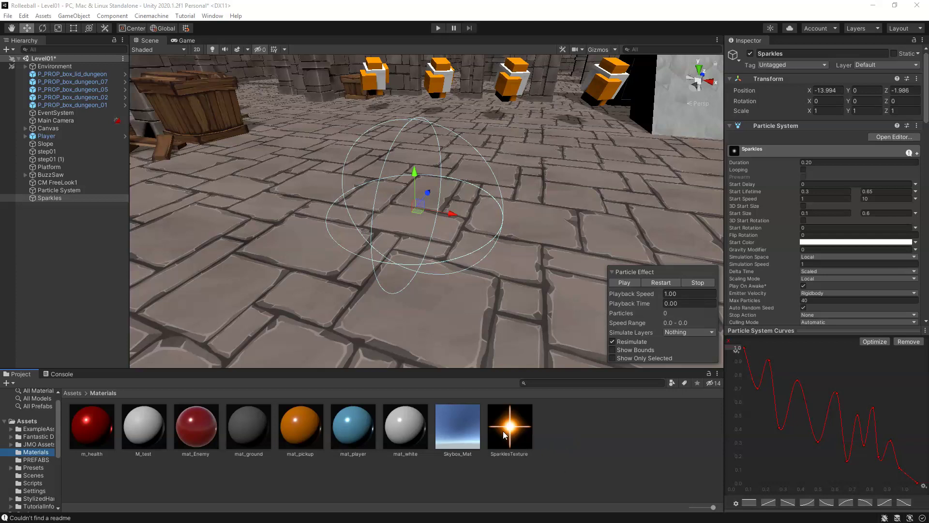
right_click(592, 425)
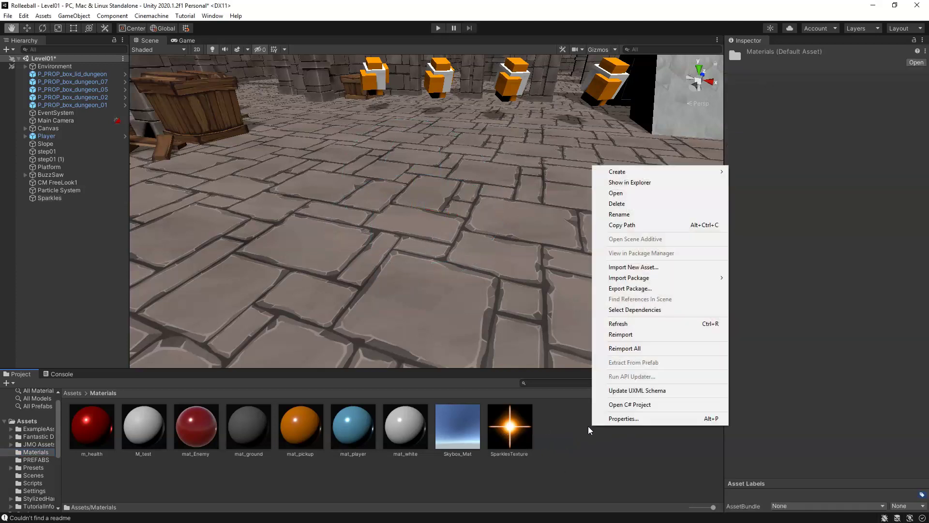
mouse_move(640, 178)
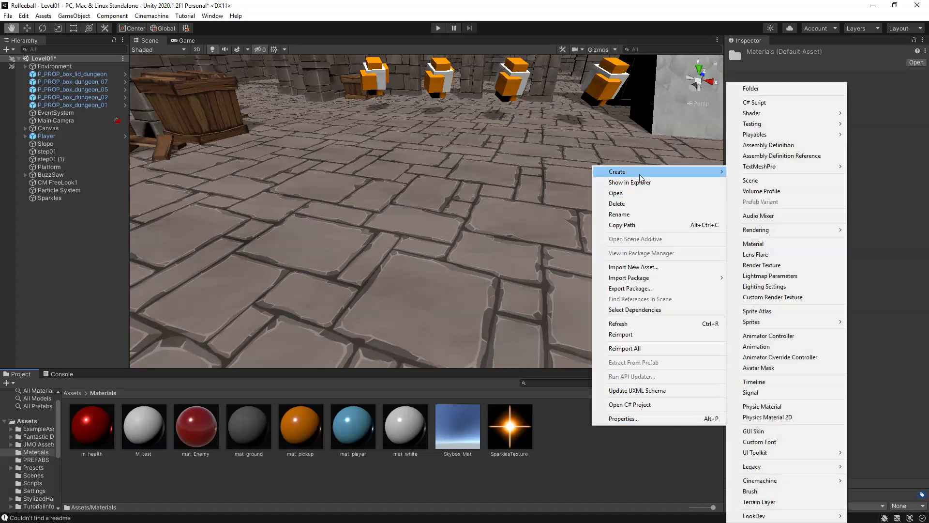
click(779, 245)
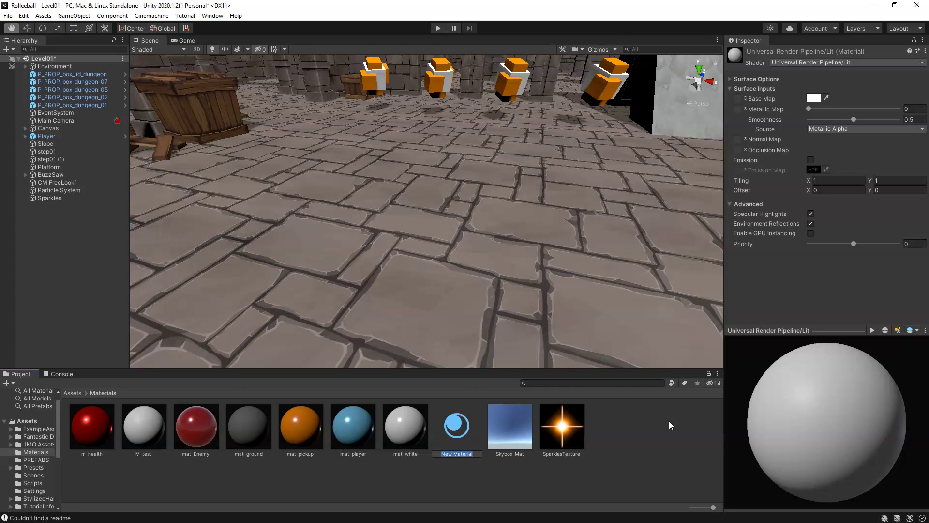
text(mat_)
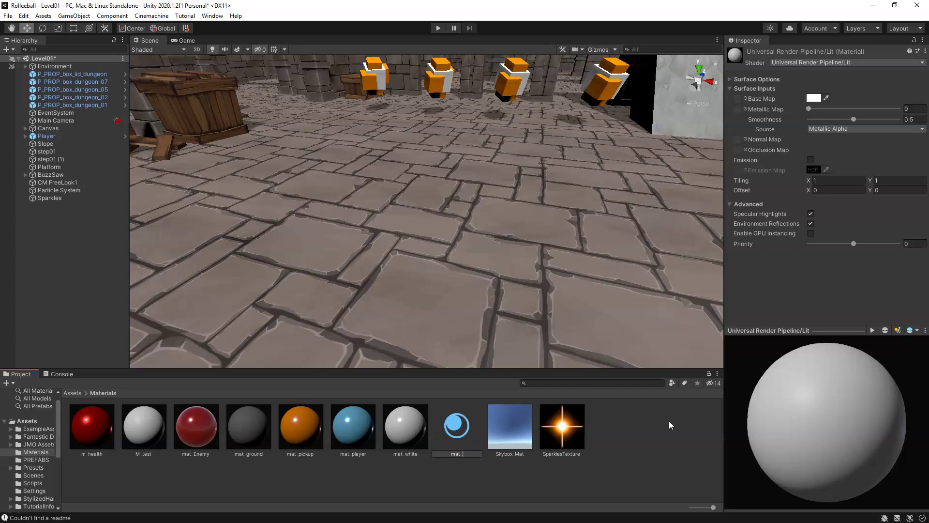
text(Spakles)
key(Return)
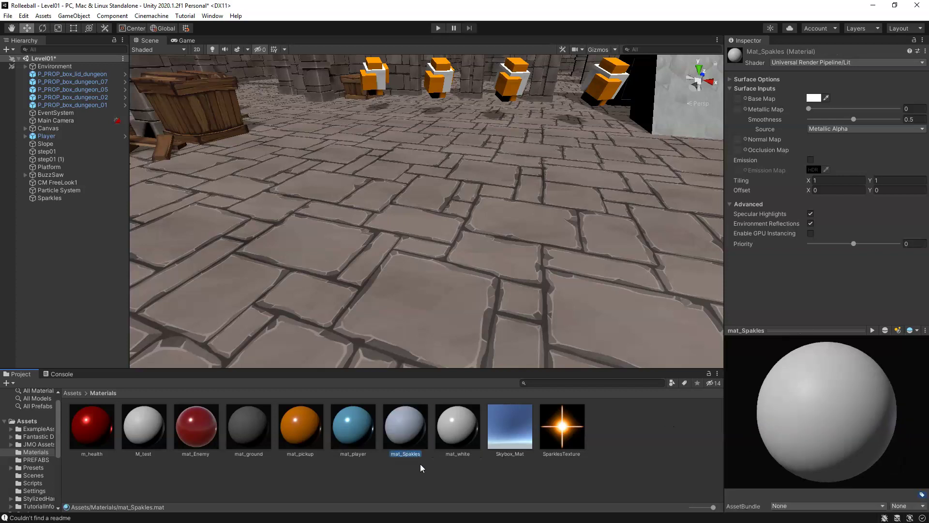
- Rename the material from mat_Spakles to mat_Sparkles
right_click(405, 456)
click(420, 471)
click(411, 453)
text(r)
key(Return)
- Assign SparklesTexture as the material's Base Map and inspect the preview sphere
drag(568, 427, 737, 100)
mouse_move(777, 433)
mouse_down()
mouse_move(873, 414)
mouse_move(849, 428)
mouse_move(898, 426)
mouse_move(830, 426)
mouse_move(920, 433)
mouse_move(781, 411)
mouse_move(852, 422)
mouse_move(844, 425)
mouse_move(807, 424)
mouse_move(846, 399)
mouse_up()
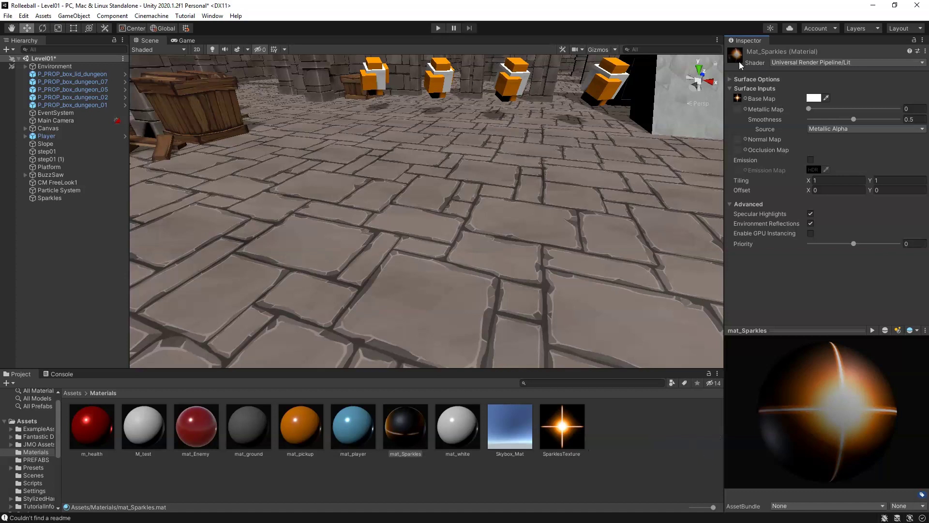
scroll(317, 145, down, 2)
scroll(317, 145, down, 1)
scroll(317, 145, down, 1)
middle_drag(556, 304, 549, 258)
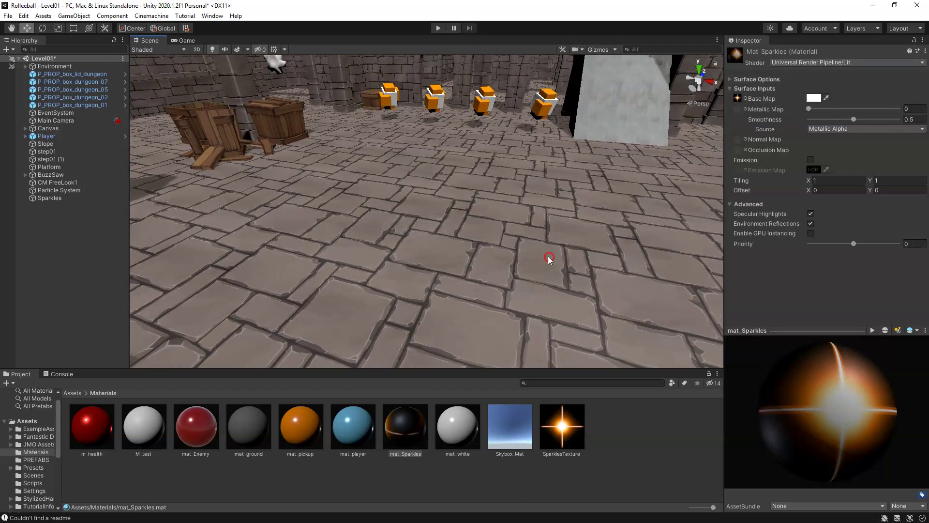
click(785, 63)
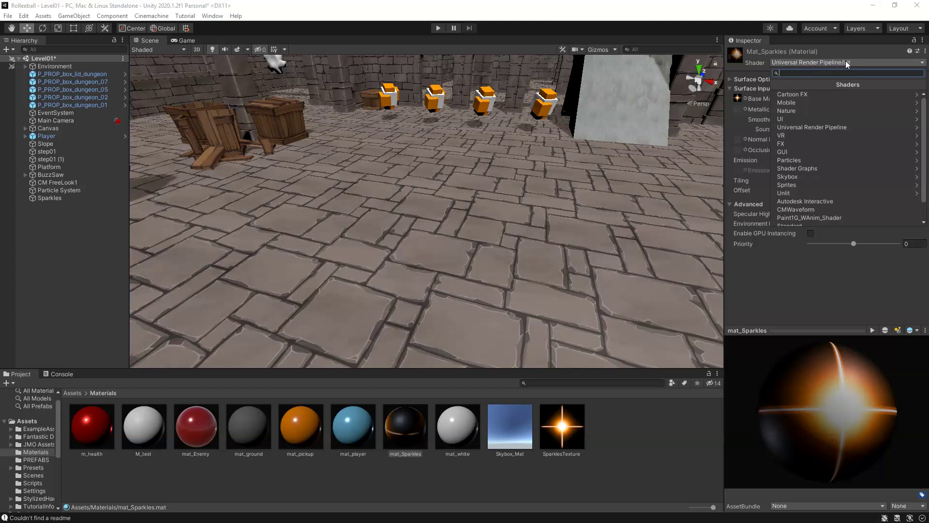
- Switch mat_Sparkles to the Mobile > Particles > Additive shader
click(793, 103)
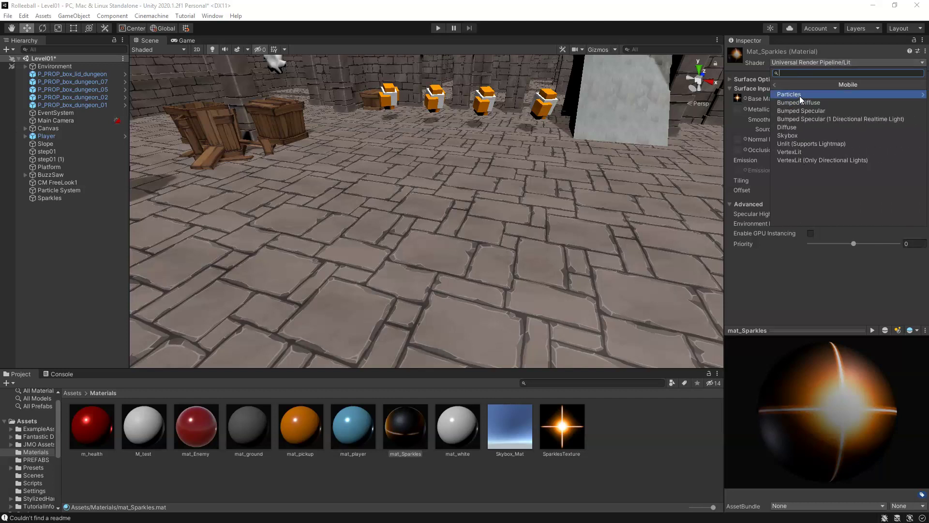
click(799, 96)
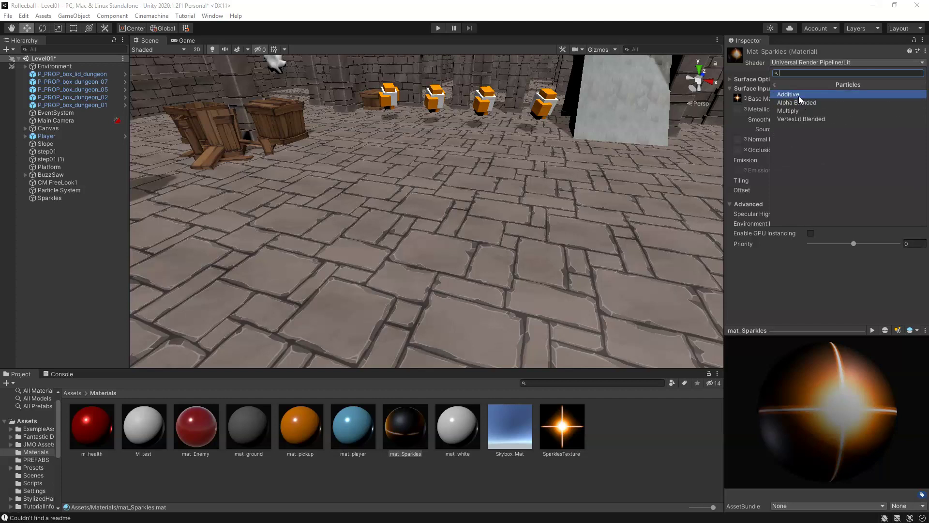
click(799, 97)
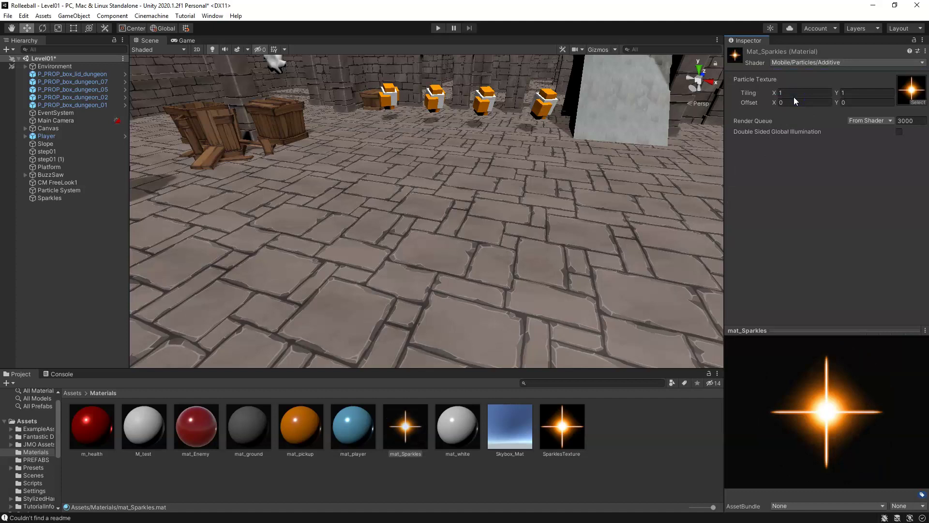
- Bring up the Materials folder's context menu to add a new folder
right_click(621, 466)
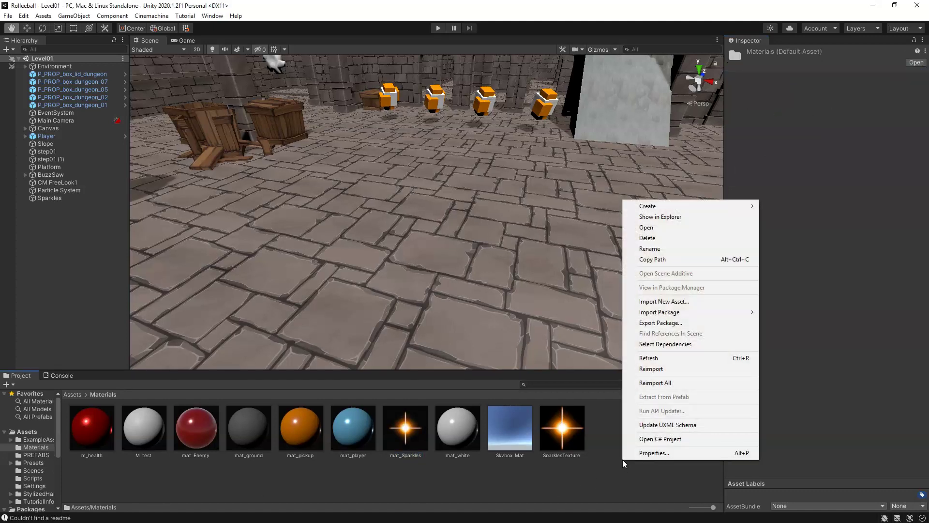
click(605, 482)
right_click(614, 468)
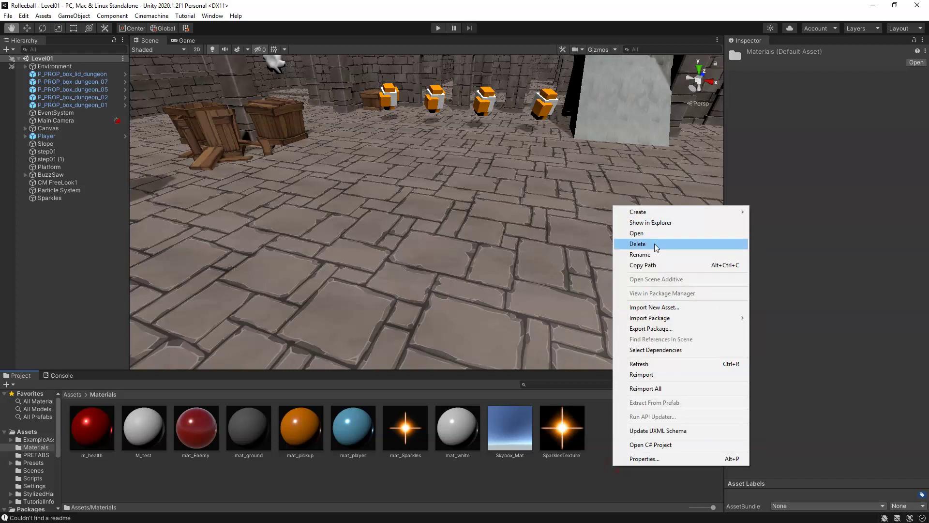
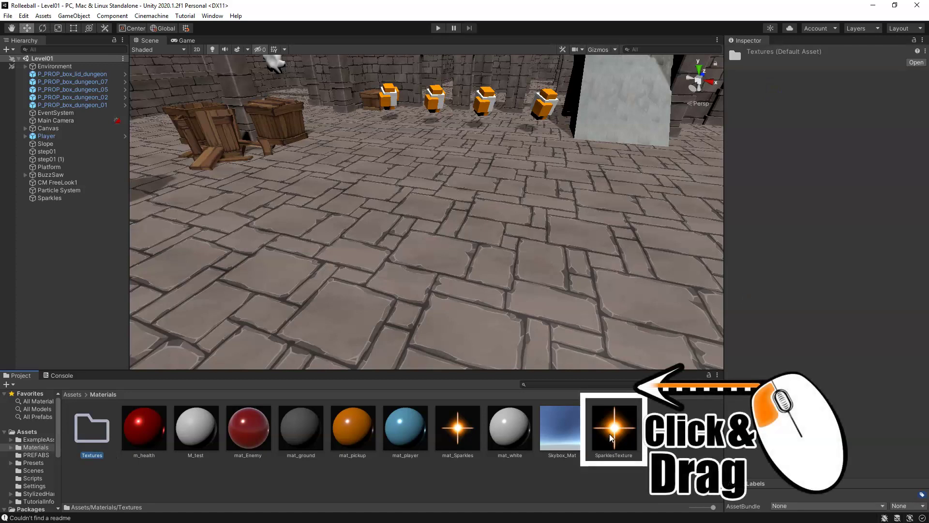
- Move SparklesTexture into the Textures folder, then inspect the mat_Sparkles material
click(615, 429)
drag(618, 427, 92, 429)
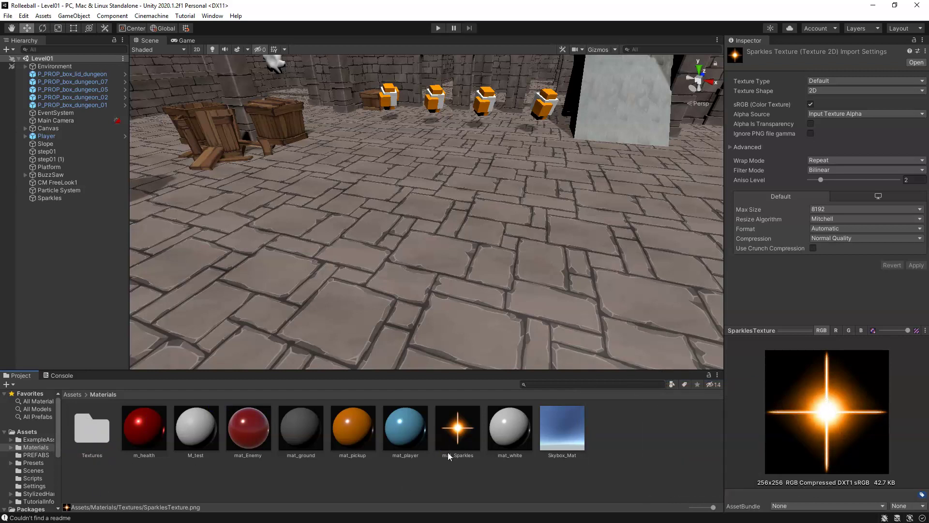
click(405, 431)
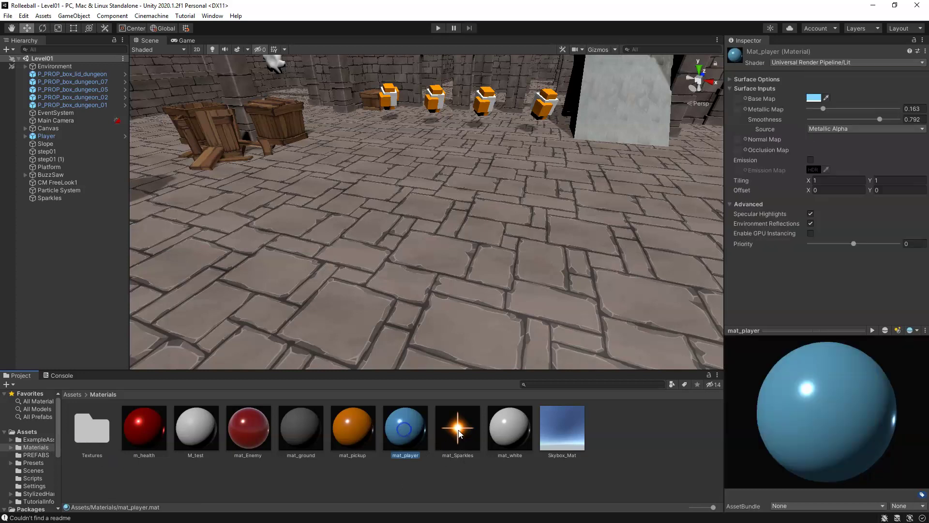
click(460, 434)
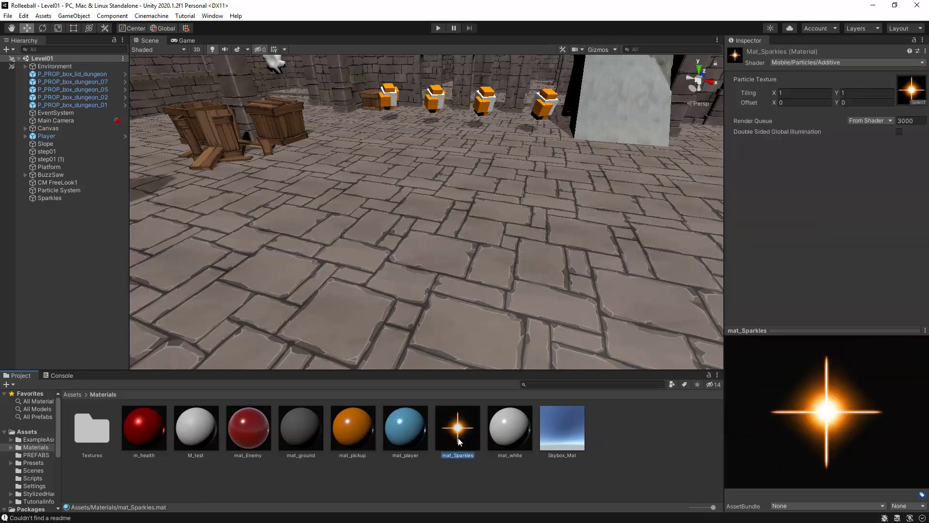
- Assign mat_Sparkles as the Material in the Sparkles particle system's Renderer module
click(78, 199)
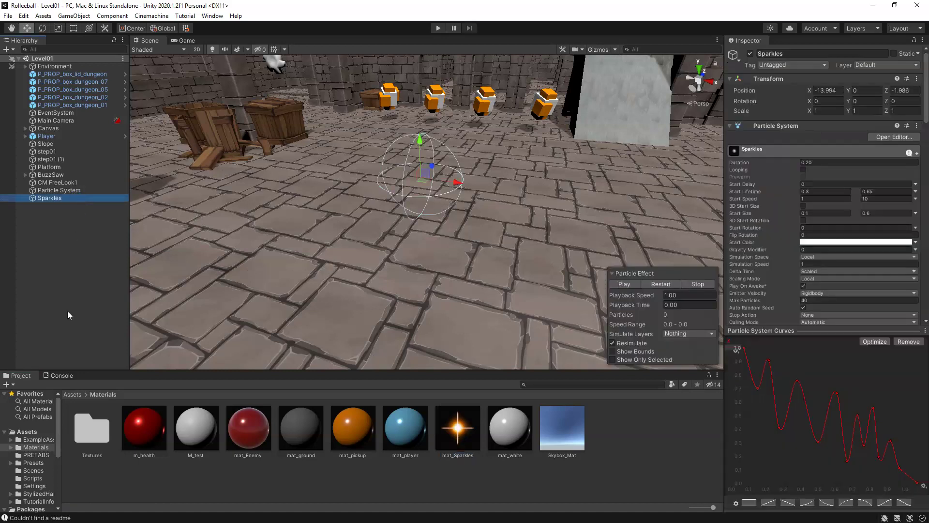
scroll(829, 280, down, 5)
scroll(828, 280, down, 5)
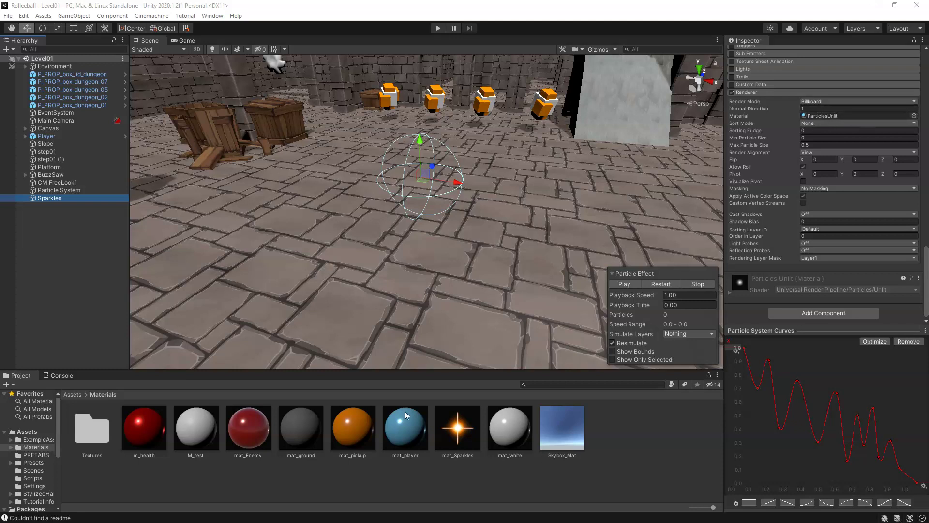
drag(457, 435, 834, 119)
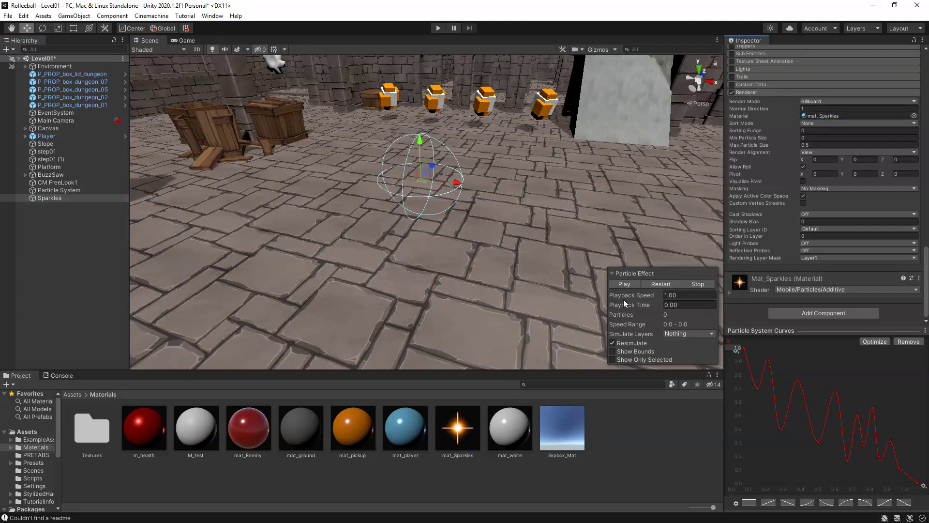
- Replay the sparkle burst preview several times in the scene, then deselect Sparkles
click(659, 283)
click(659, 283)
click(660, 284)
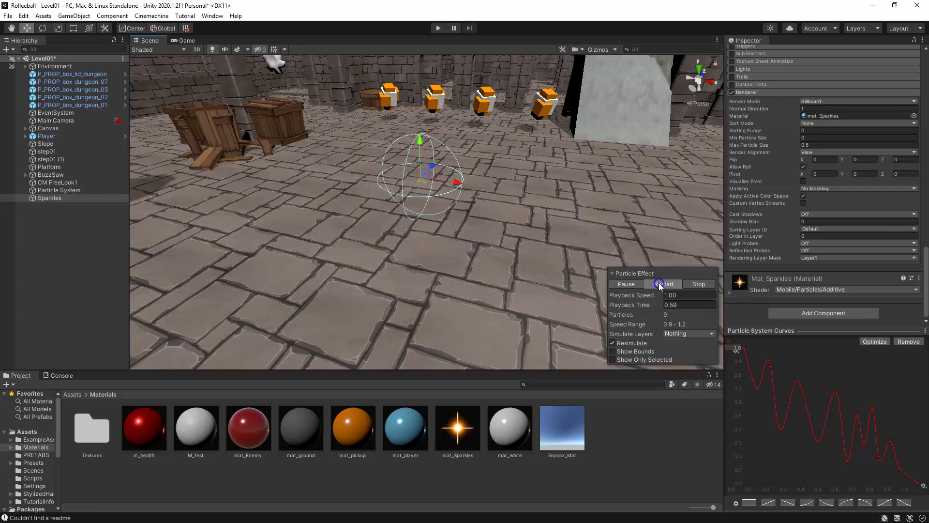
click(662, 285)
click(661, 285)
click(661, 285)
click(662, 286)
click(661, 284)
click(661, 284)
click(663, 284)
click(663, 285)
click(664, 284)
click(665, 285)
click(664, 284)
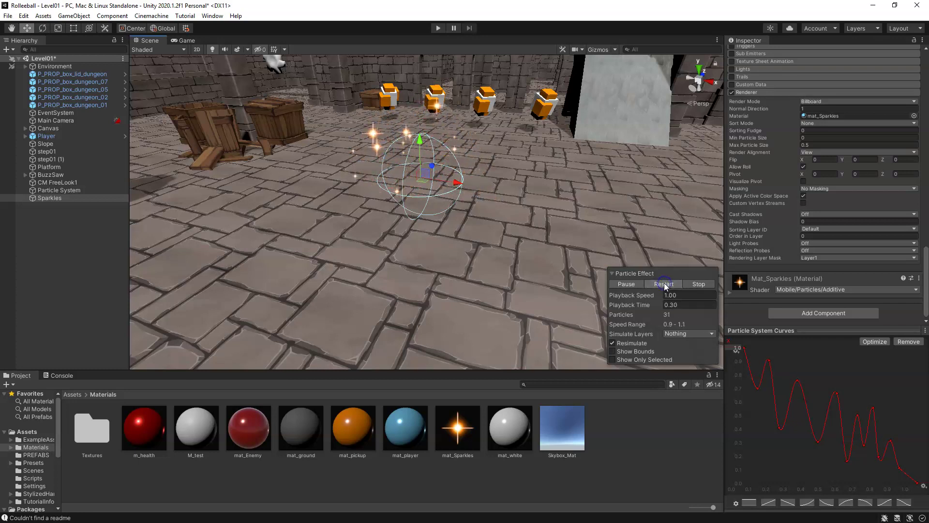
click(664, 285)
click(665, 286)
click(664, 286)
click(665, 286)
click(665, 287)
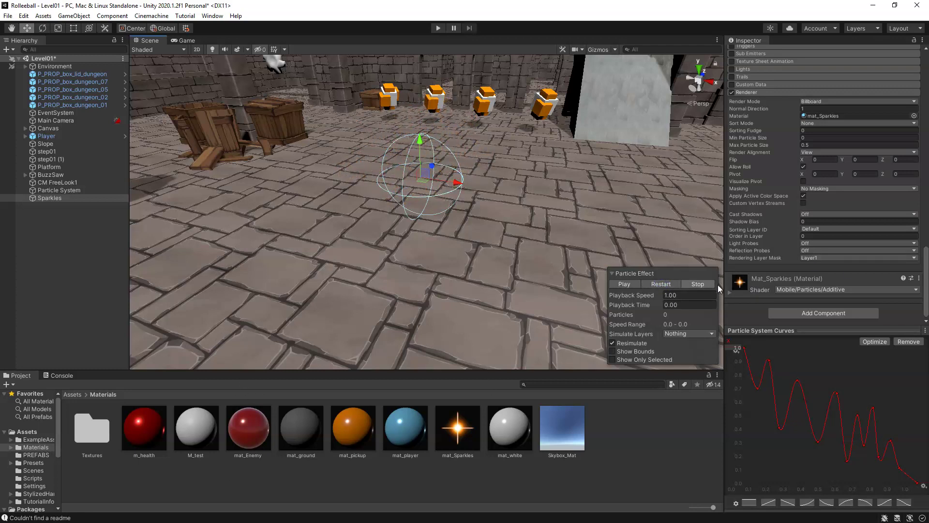
click(661, 445)
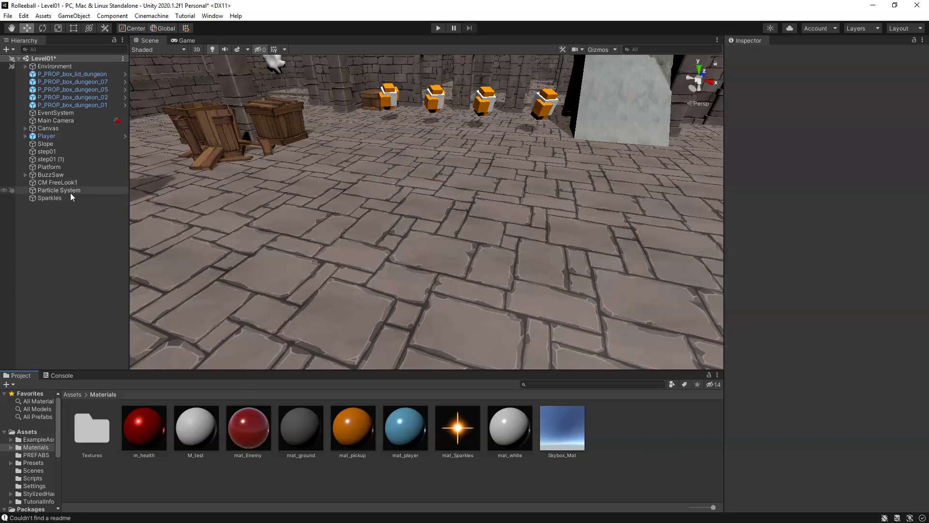
- Delete the Wall prefab from the PREFABS folder
click(56, 198)
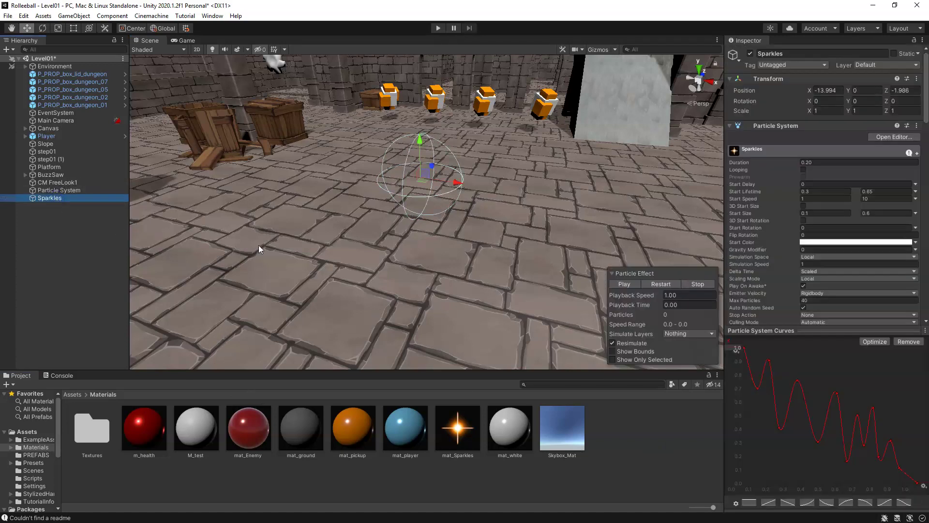
click(61, 239)
click(47, 198)
click(36, 455)
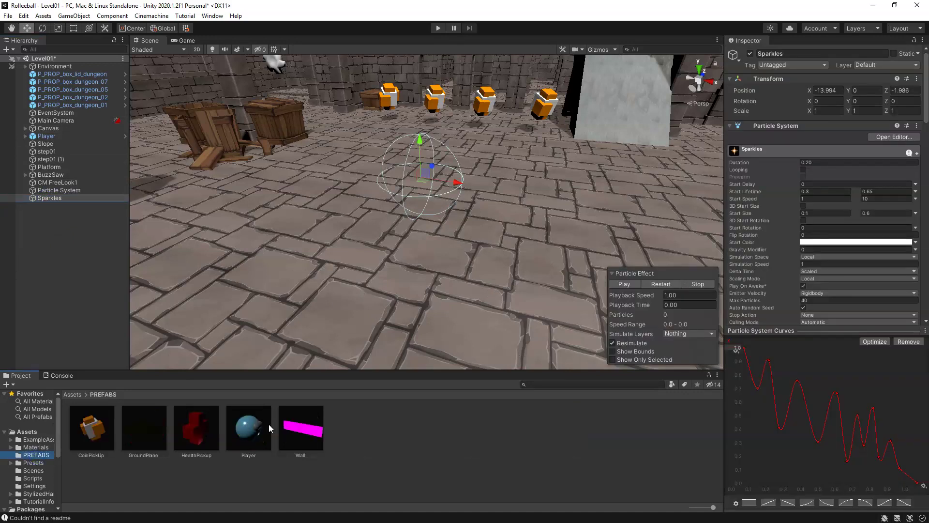
click(294, 433)
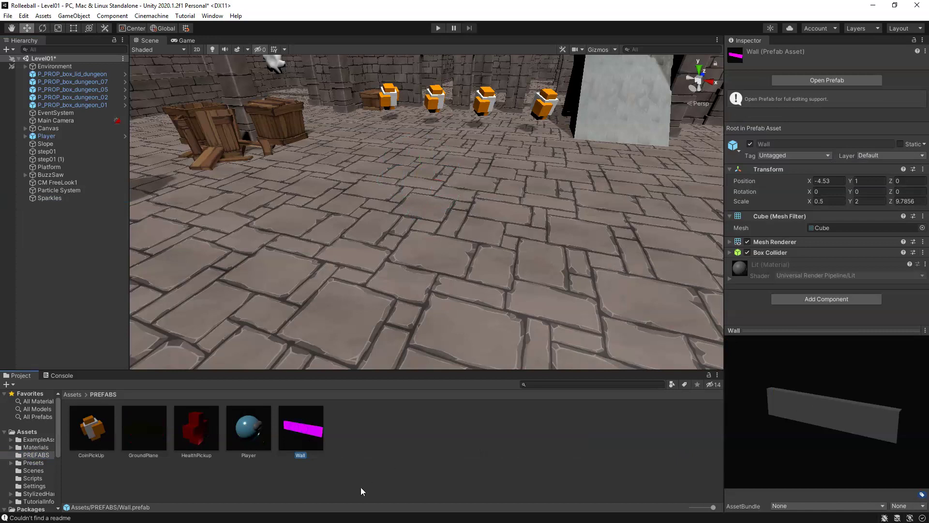
key(Delete)
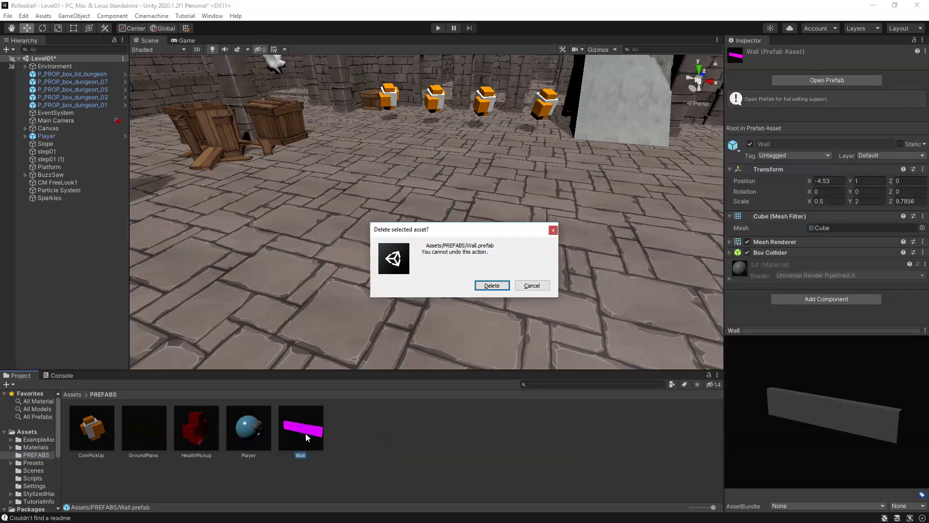
click(492, 285)
- Delete the GroundPlane prefab and open the CoinPickUp script from the CoinPickUp prefab
click(144, 433)
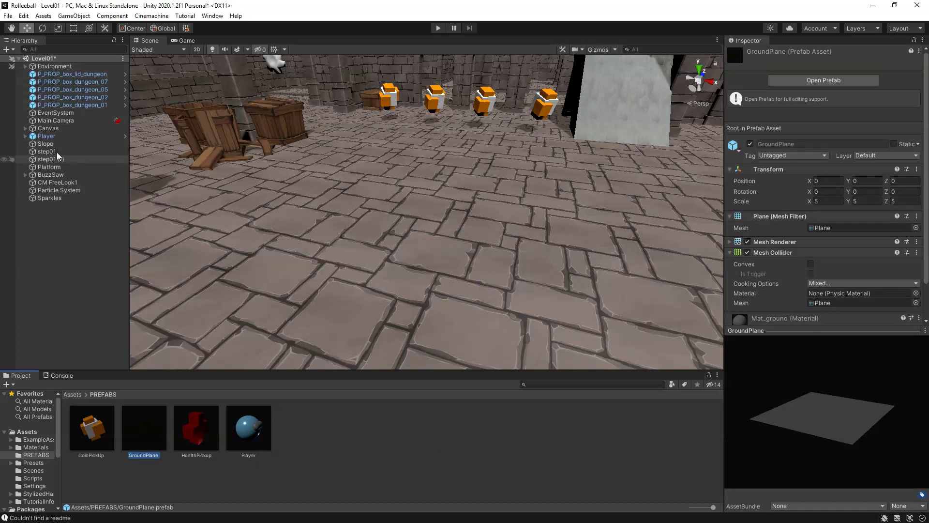
click(207, 434)
click(162, 435)
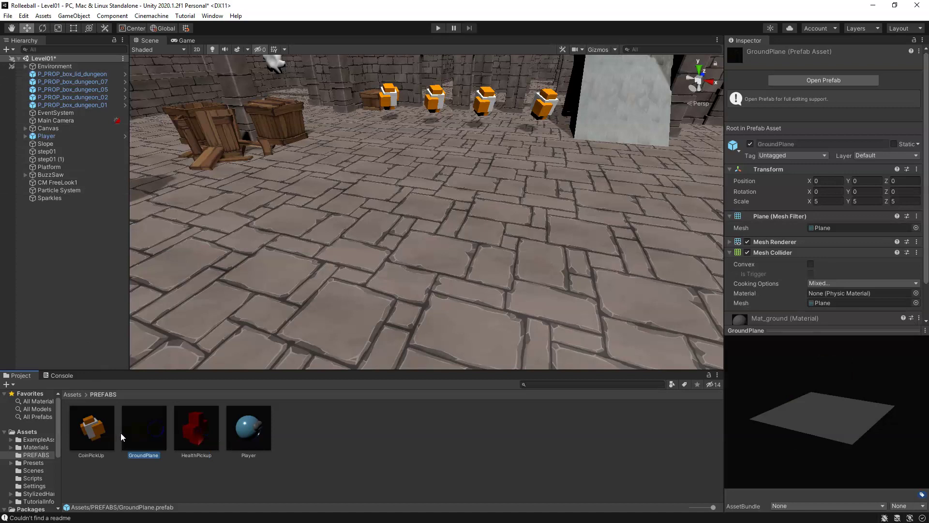
key(Delete)
click(503, 286)
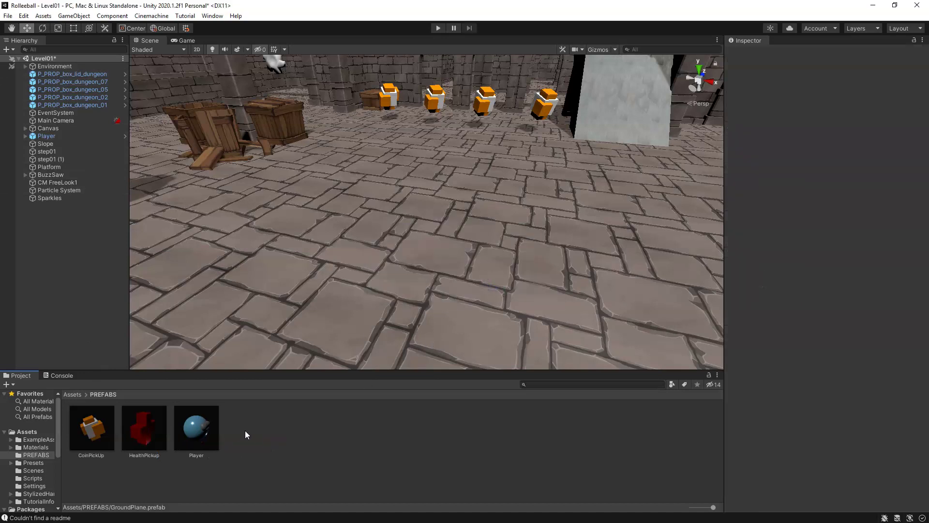
click(92, 440)
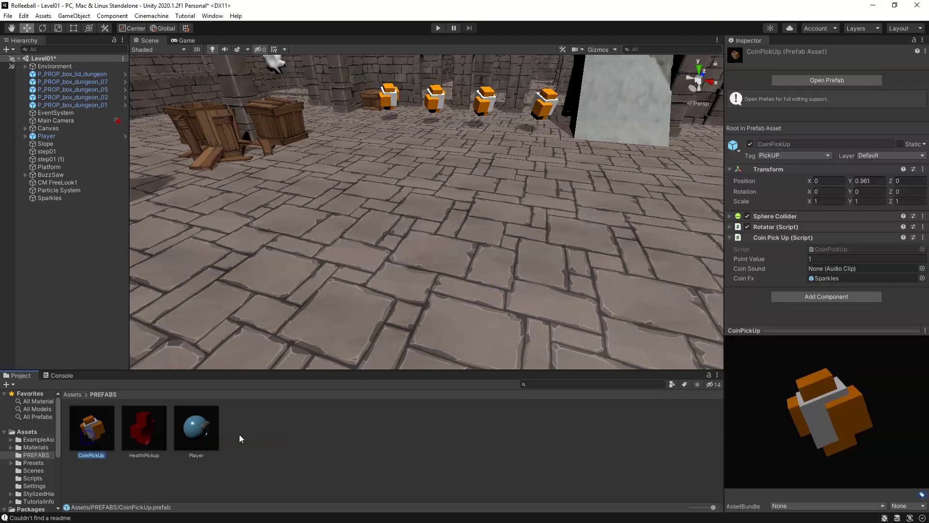
click(836, 249)
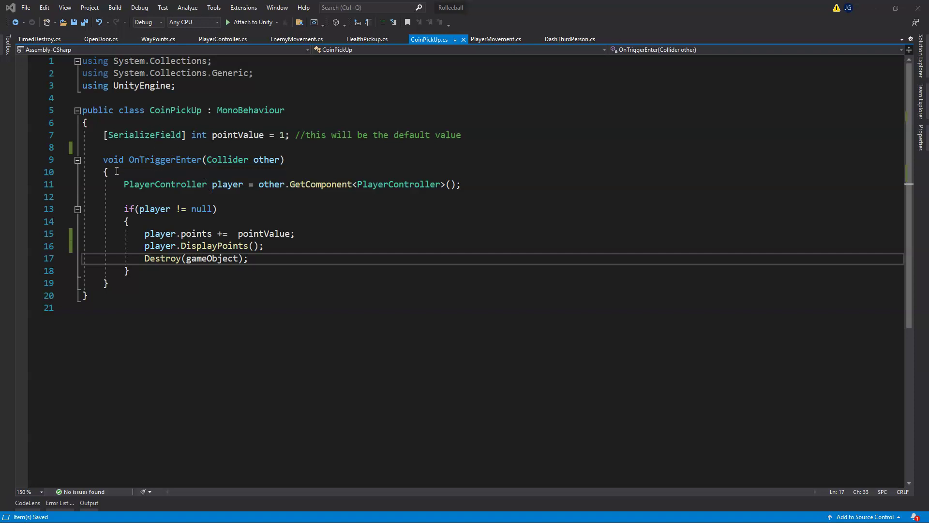
- Copy the [SerializeField] attribute onto two new lines below the pointValue field
click(128, 144)
key(Return)
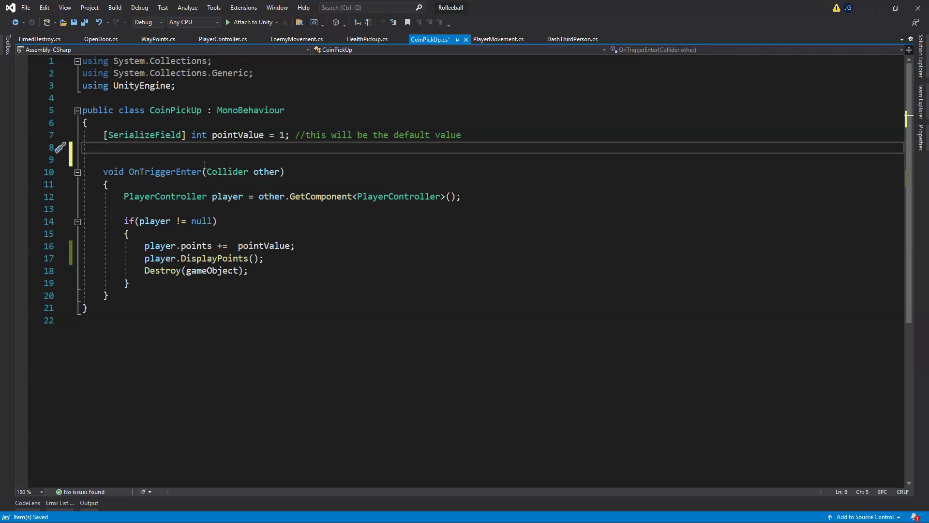
drag(182, 136, 105, 136)
key(ctrl+c)
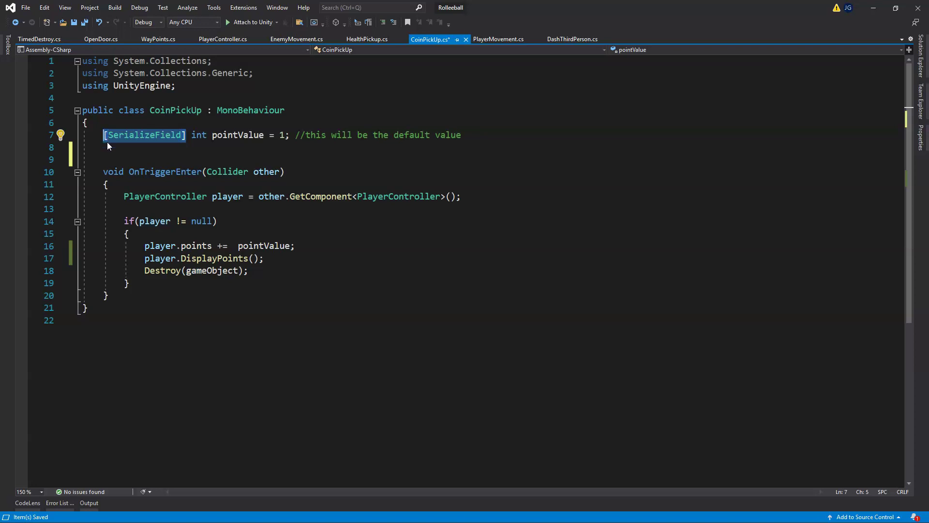
mouse_move(136, 138)
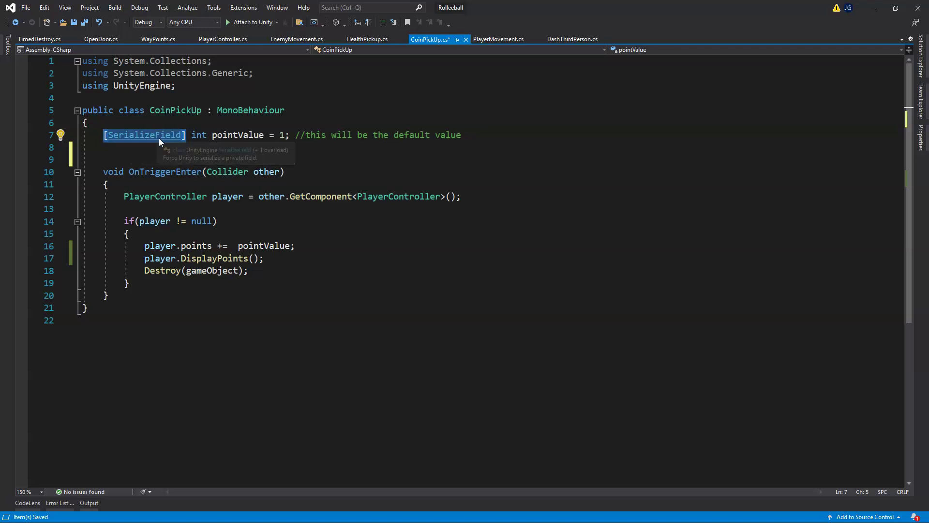
click(114, 147)
key(ctrl+v)
key(Return)
key(ctrl+v)
key(Return)
- Declare 'AudioClip coinSound;' on line 8, correcting the AudoiClip typo
click(219, 148)
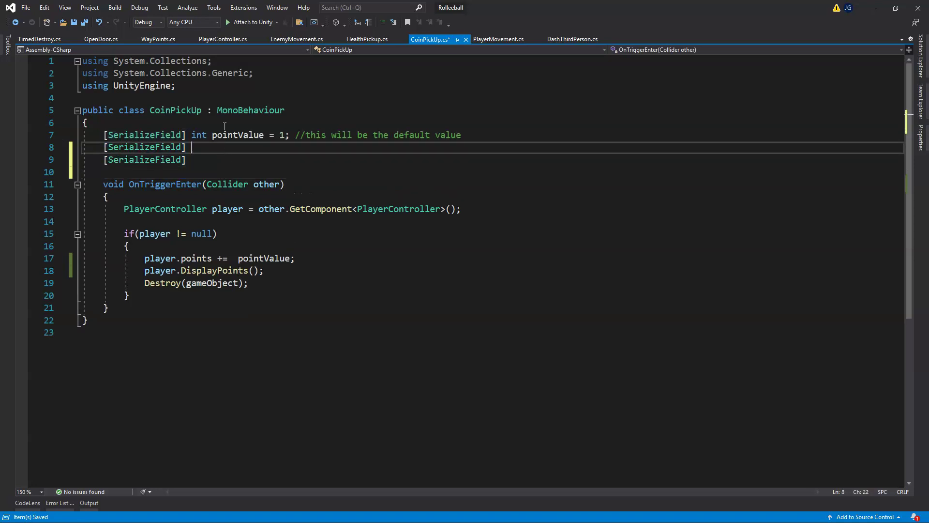
text(Aud)
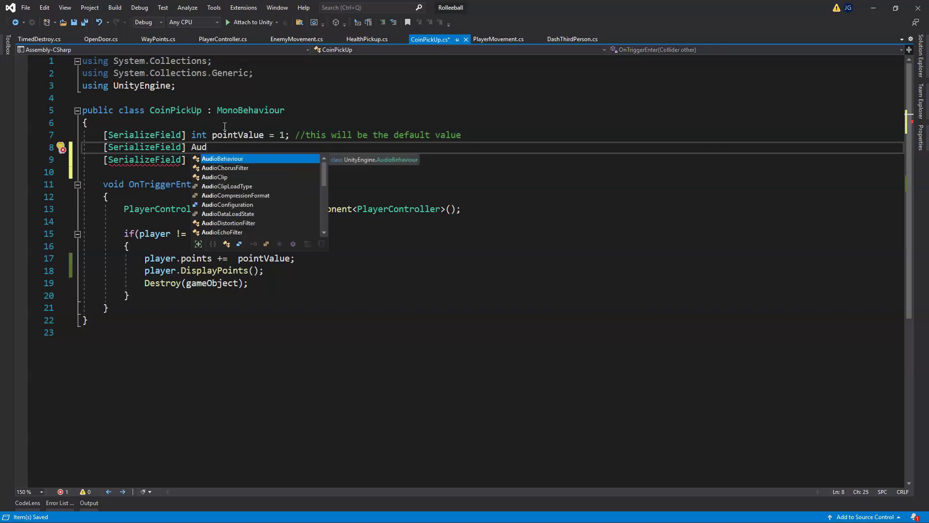
text(oi)
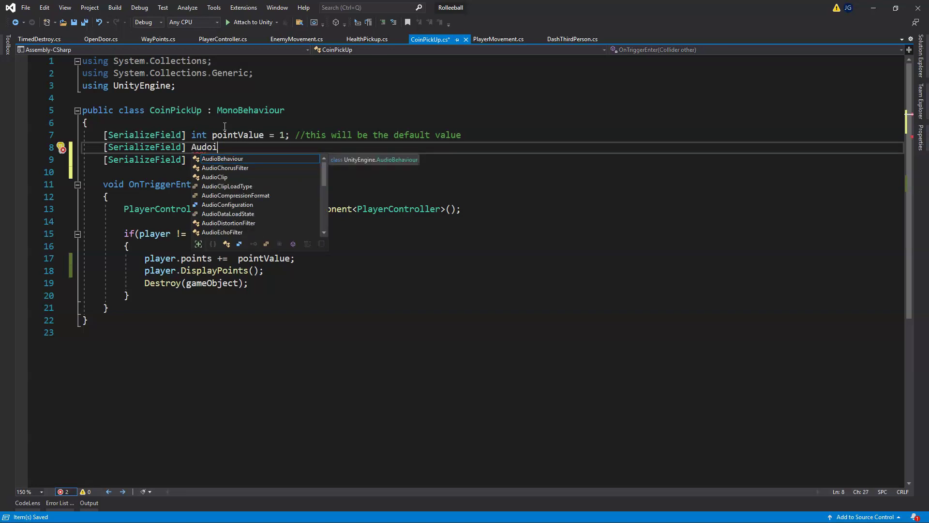
text(Clip)
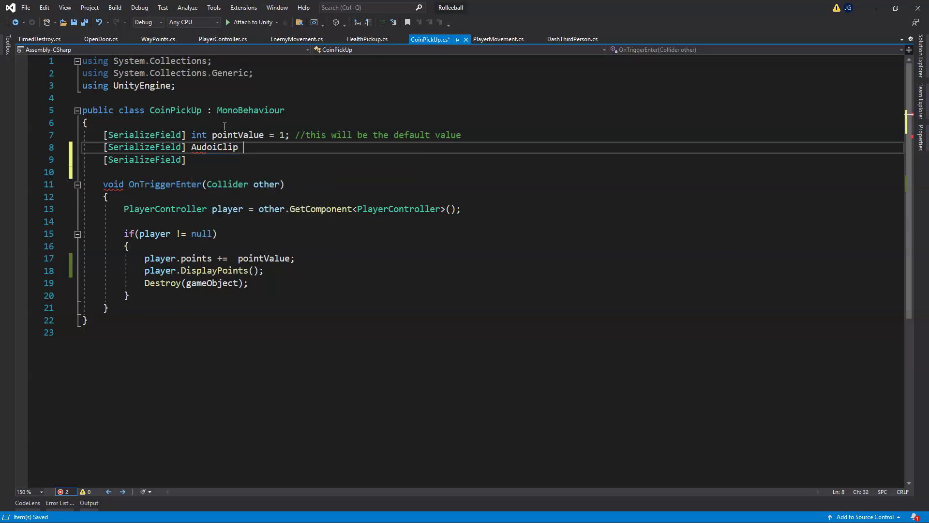
text( coinSound)
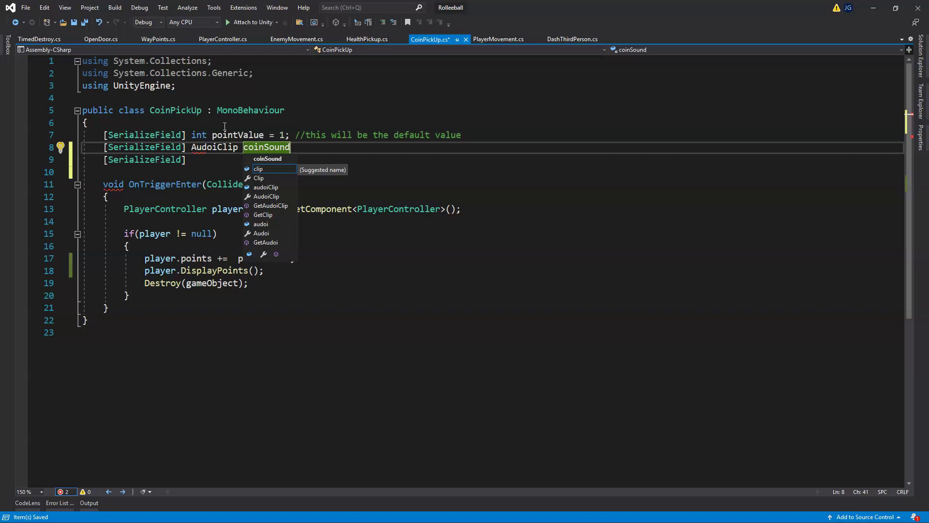
text(;)
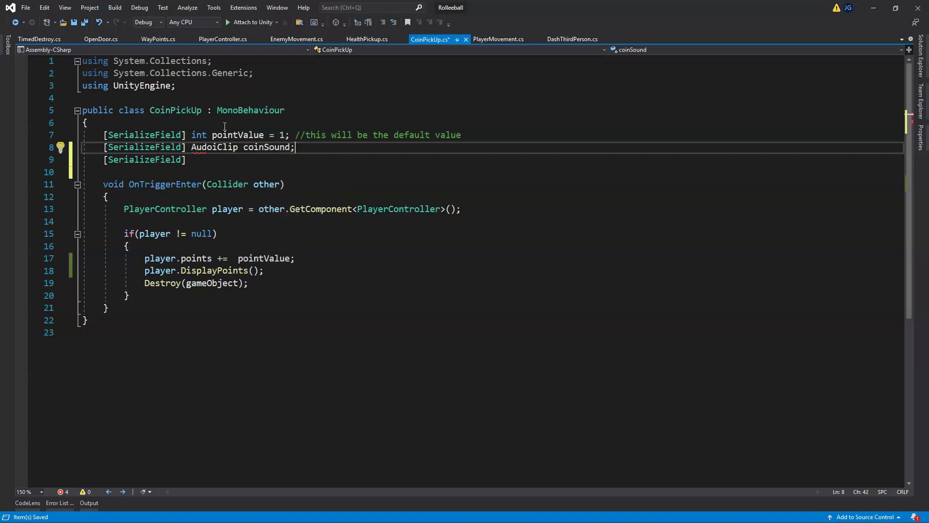
click(213, 148)
key(BackSpace)
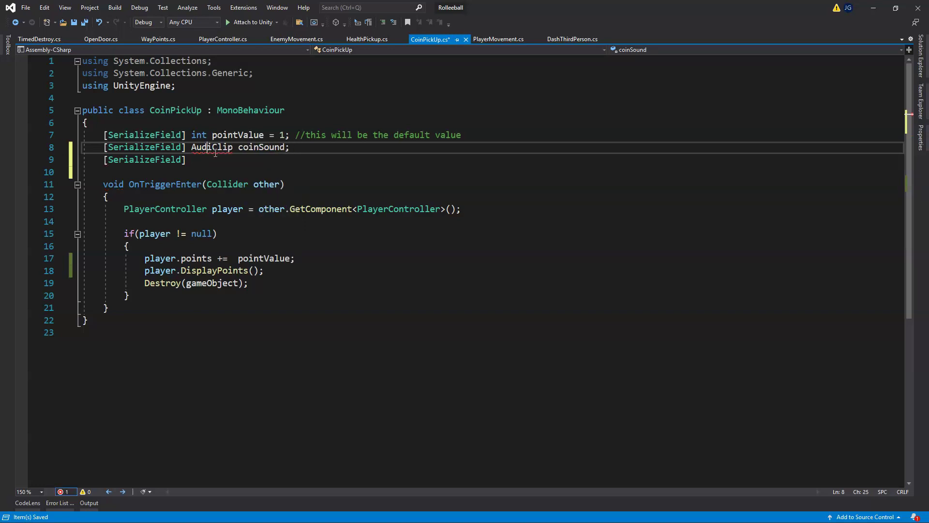
text(o)
key(End)
- Declare 'GameObject coinFx;' after the second [SerializeField] attribute
right_click(216, 147)
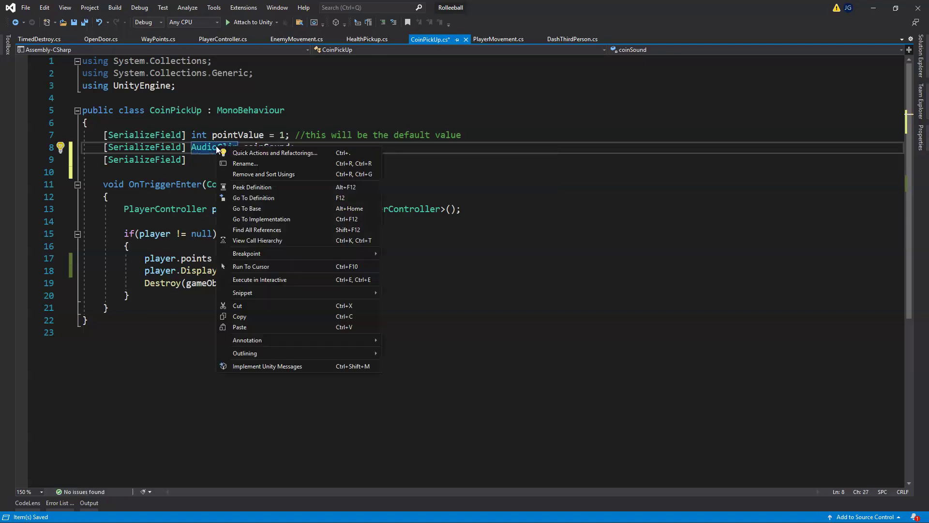
click(218, 165)
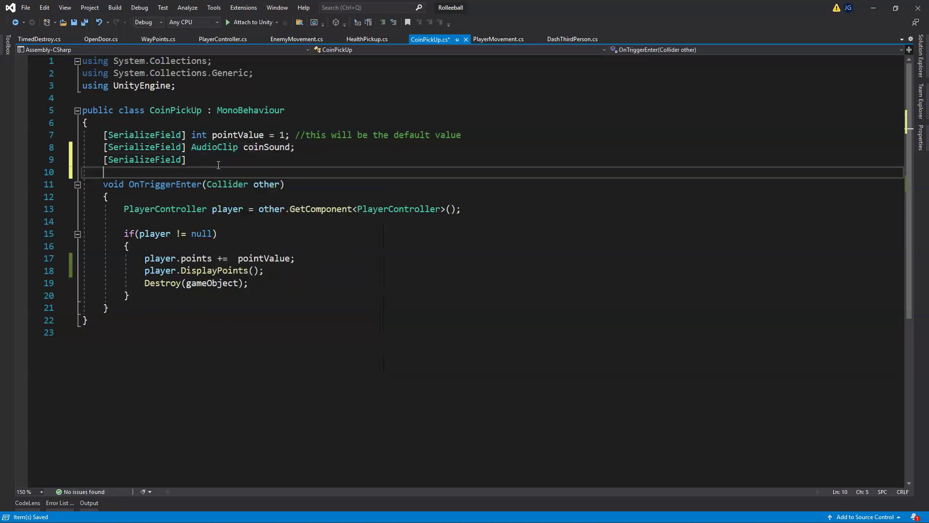
click(289, 147)
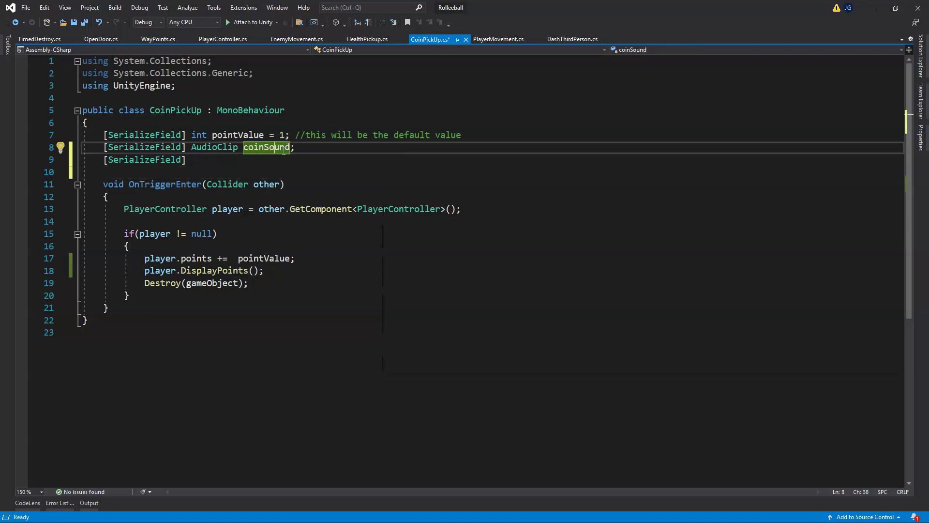
click(213, 161)
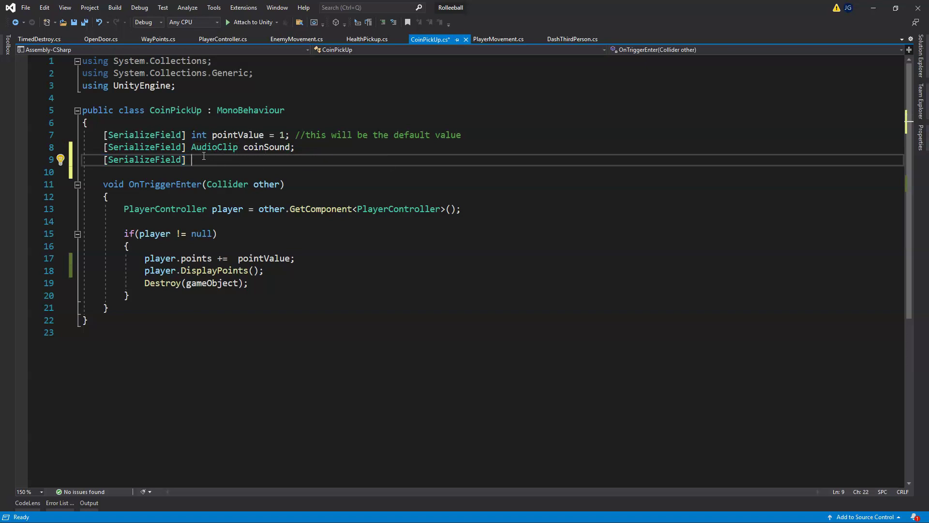
text(GameObject)
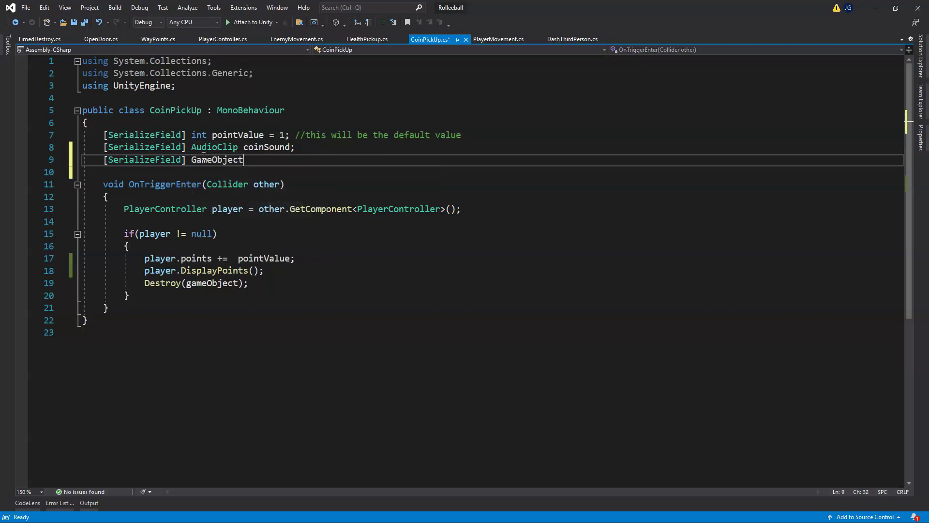
text( coi)
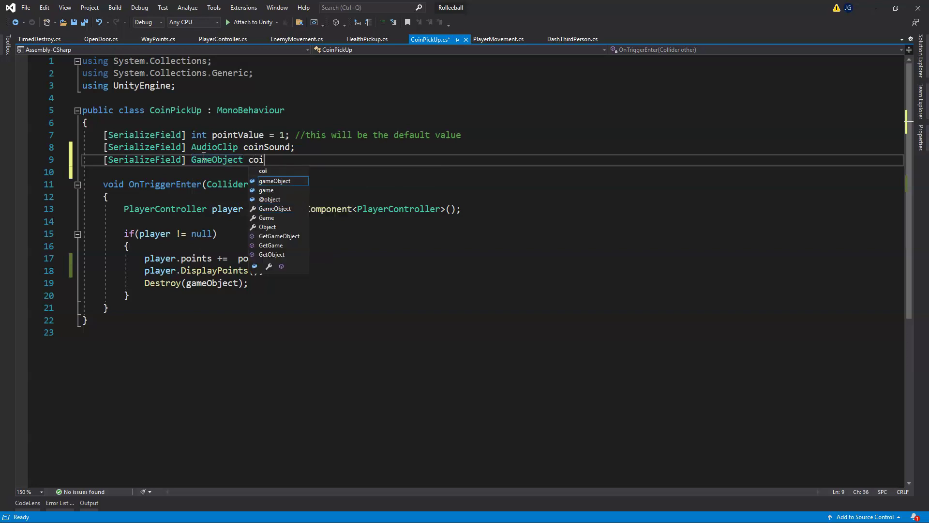
text(nF)
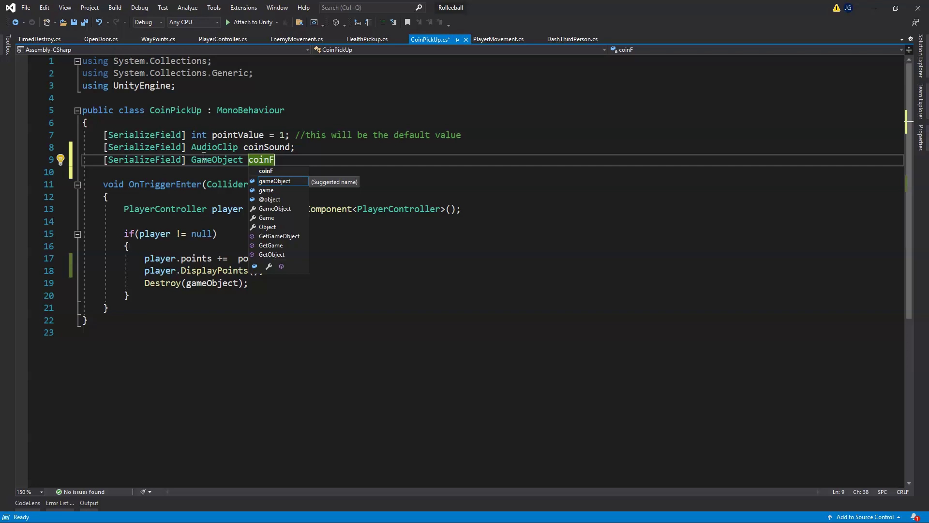
text(x;)
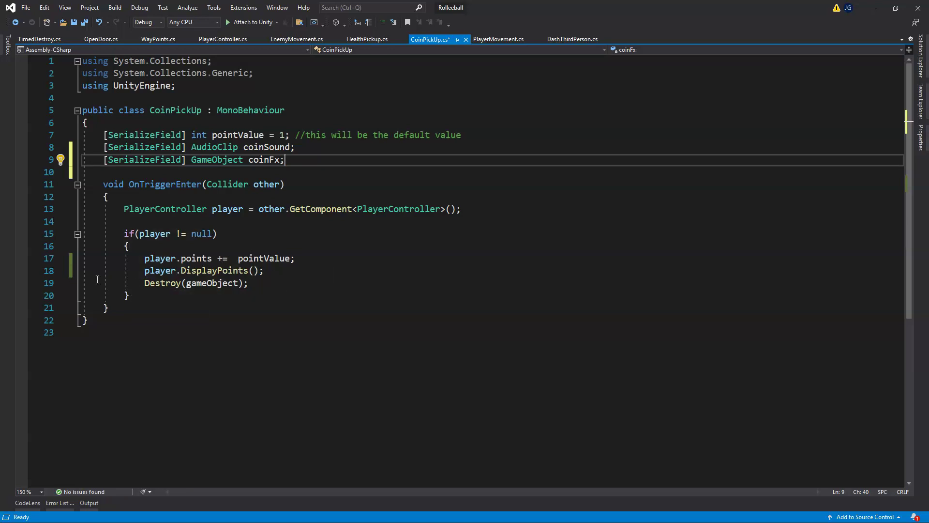
- Add a line after the points update and autocomplete 'player.PlaySound' from 'player.P'
click(302, 260)
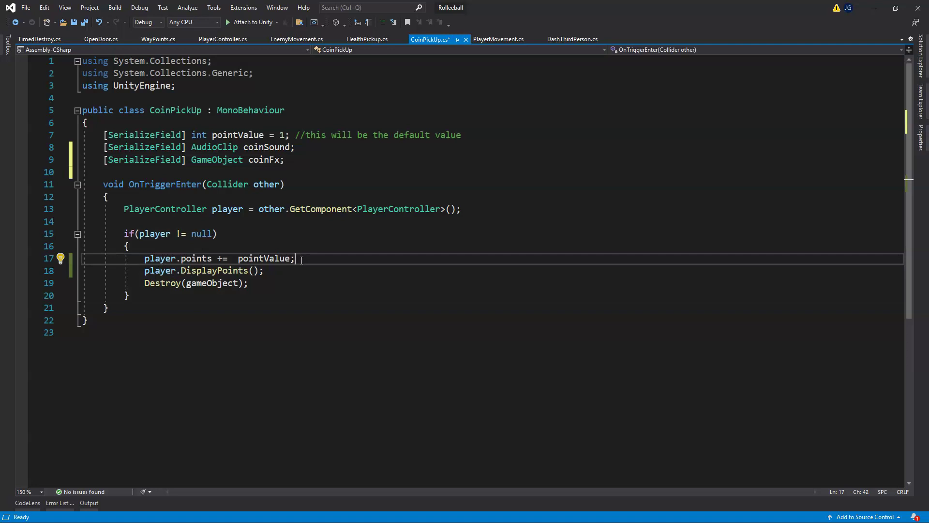
key(Return)
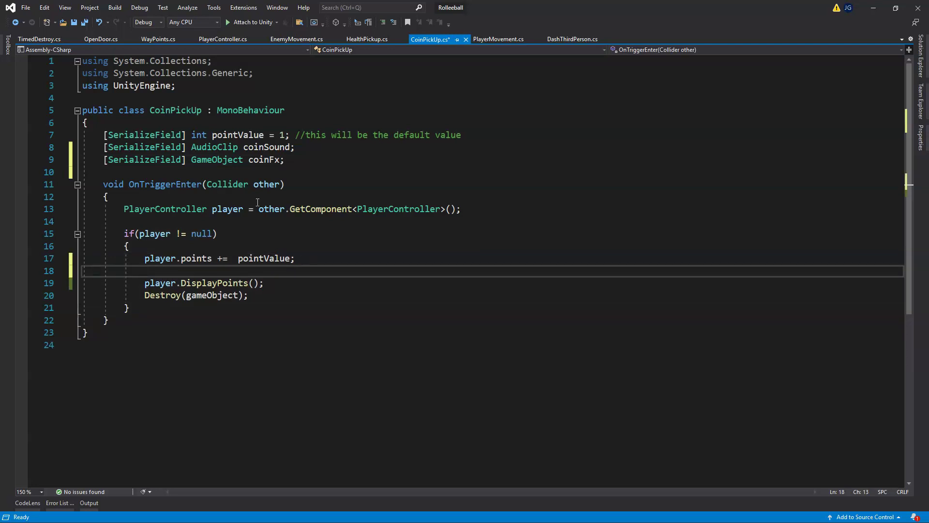
click(390, 210)
click(175, 270)
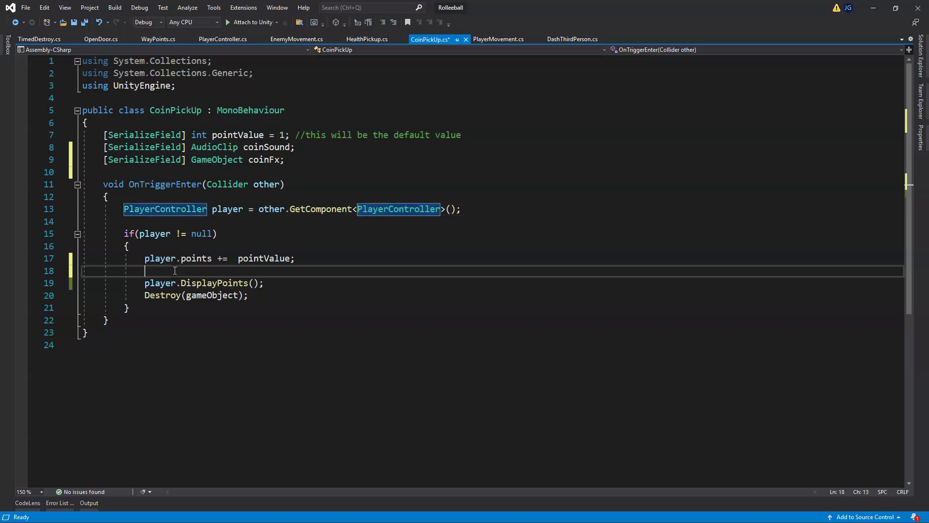
text(player.)
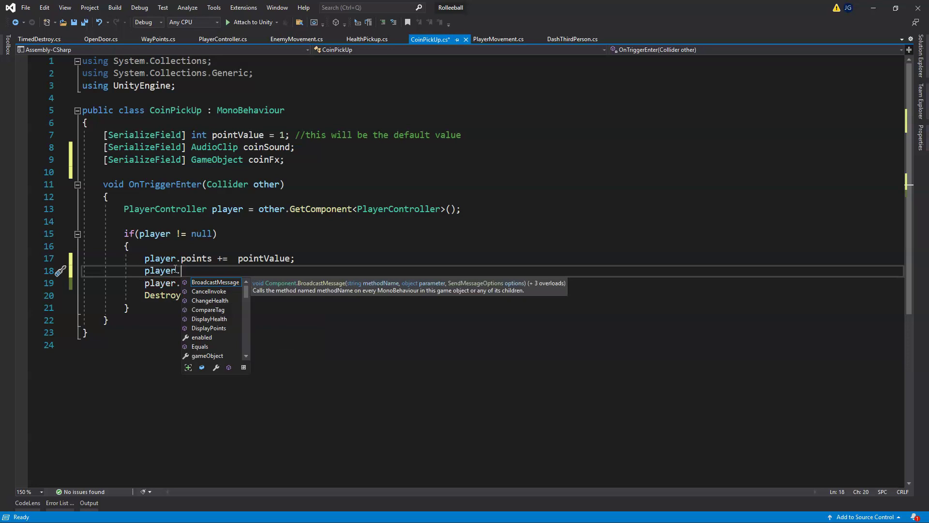
text(P)
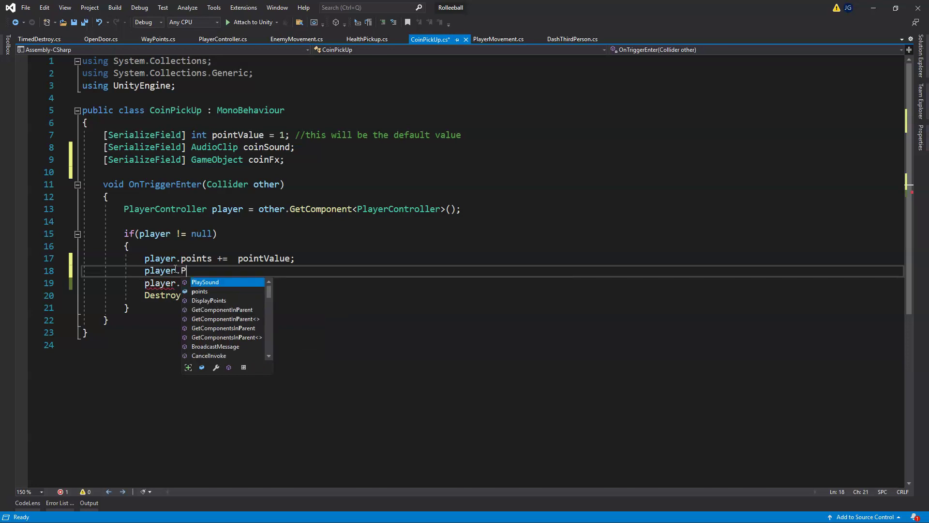
double_click(212, 283)
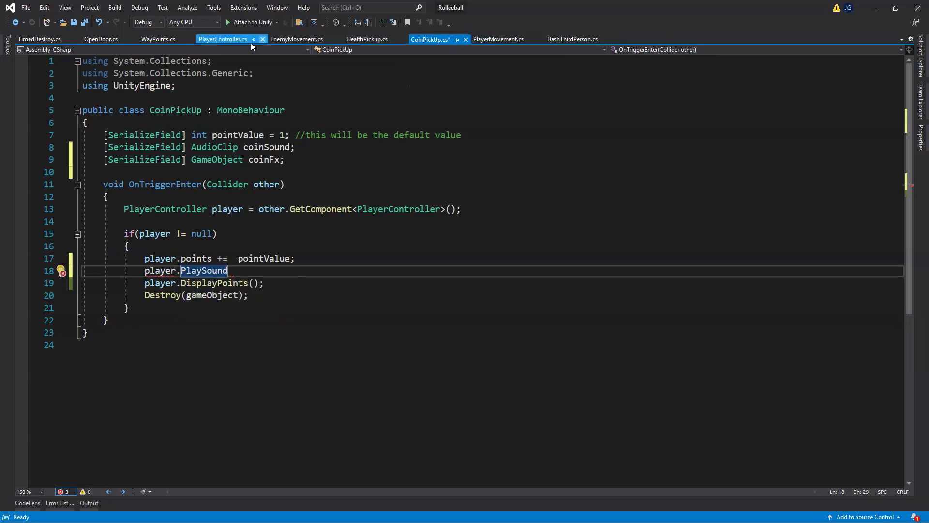
click(224, 40)
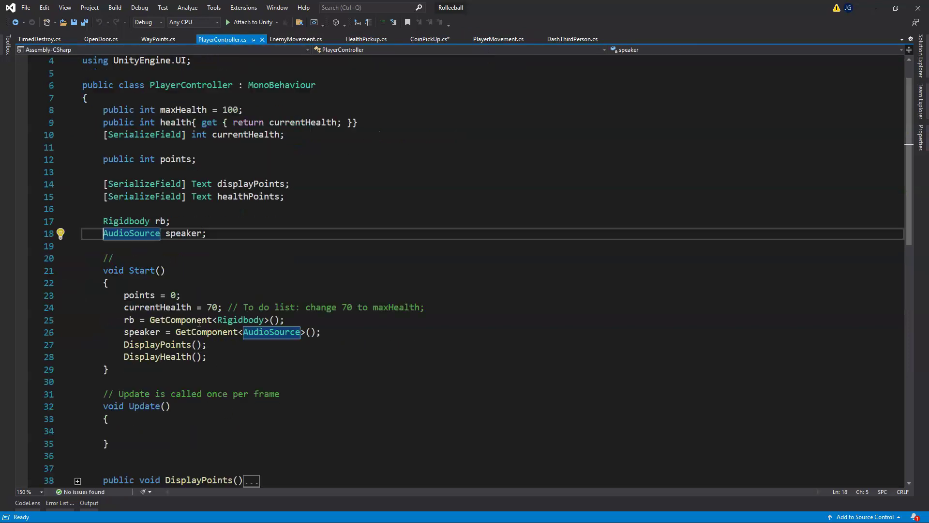
scroll(199, 322, down, 7)
click(188, 246)
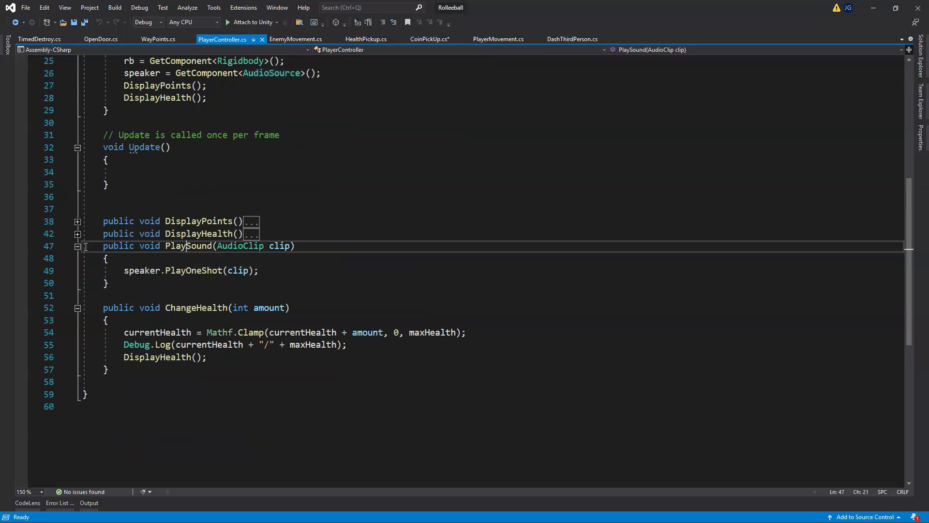
double_click(121, 247)
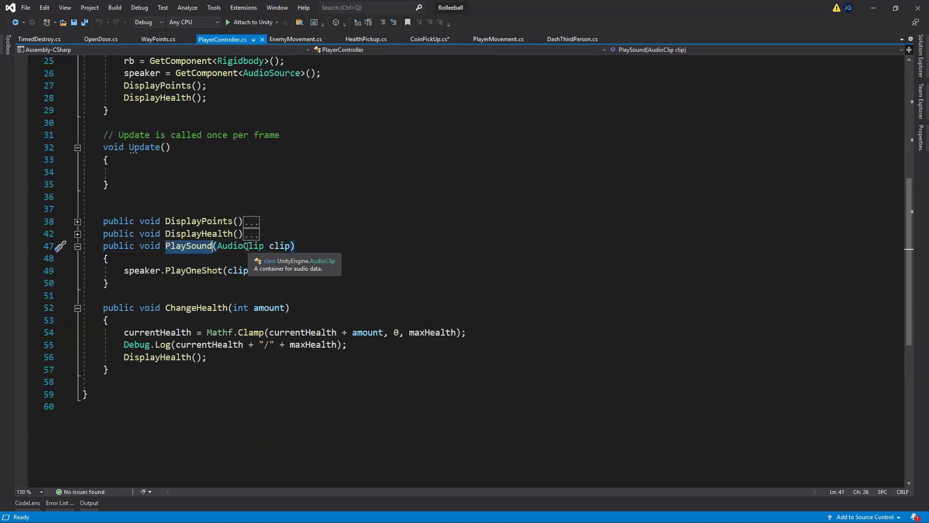
double_click(218, 246)
drag(218, 246, 289, 246)
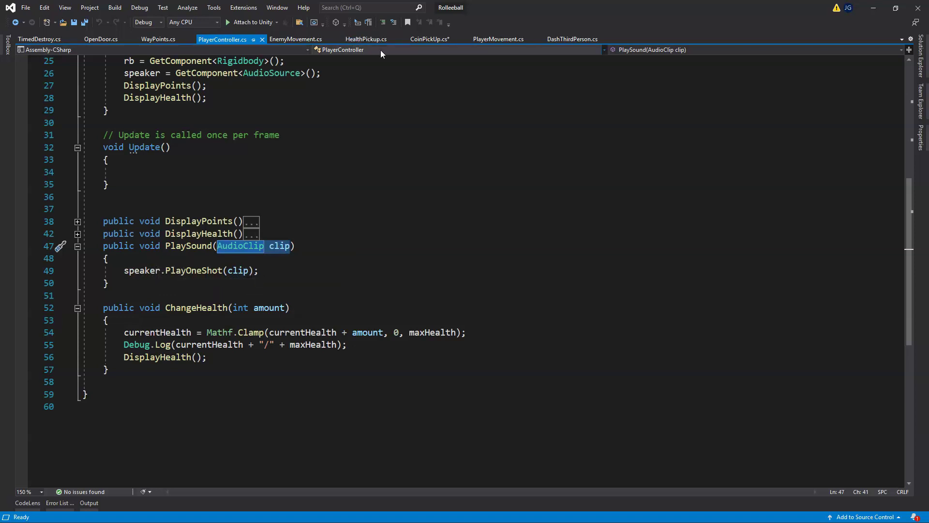
click(428, 40)
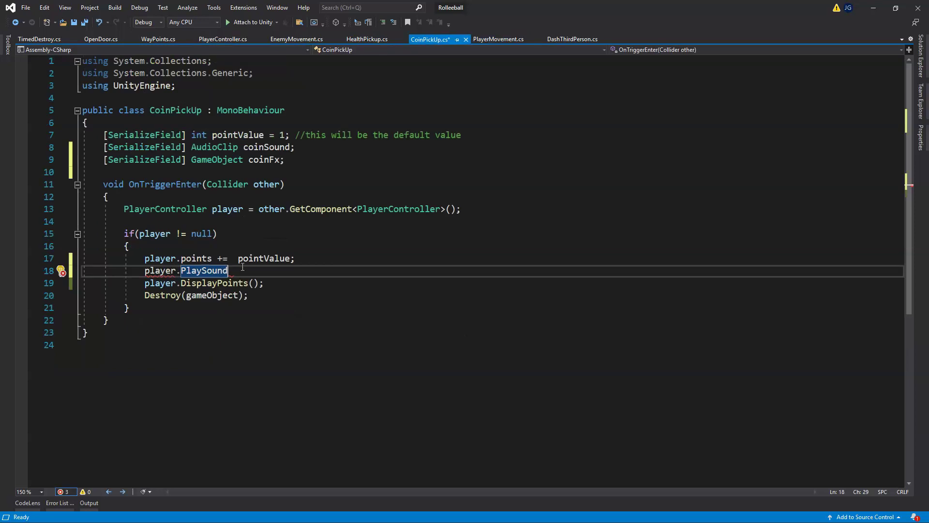
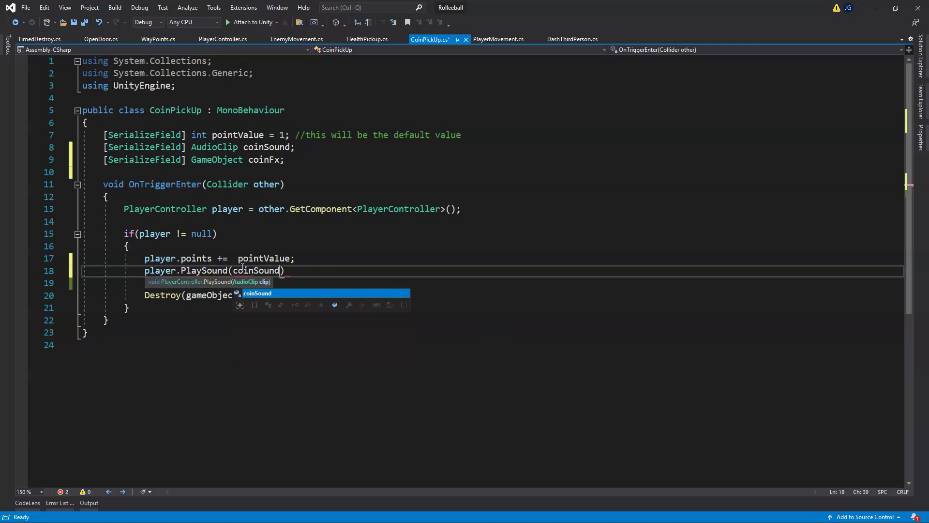
- Finish the player.PlaySound(coinSound); call and insert a blank line after DisplayPoints()
text();)
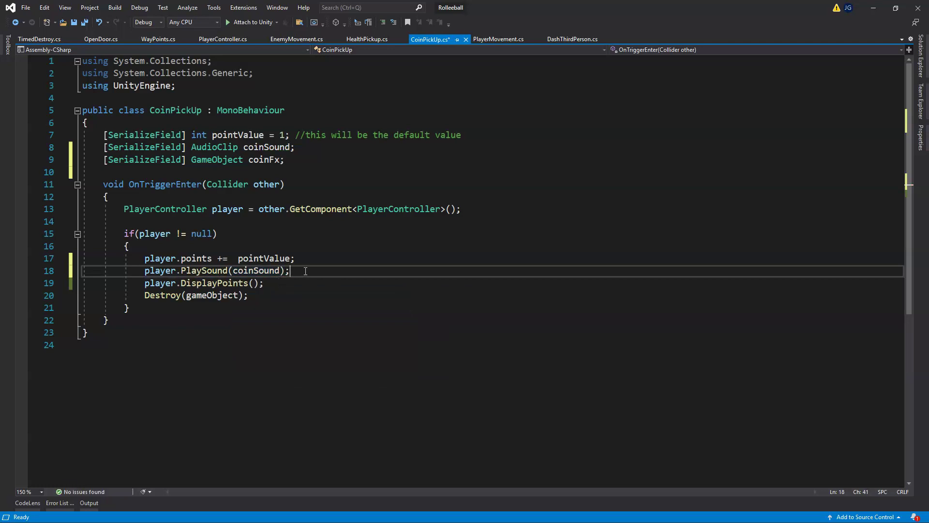
click(222, 280)
click(276, 285)
key(Return)
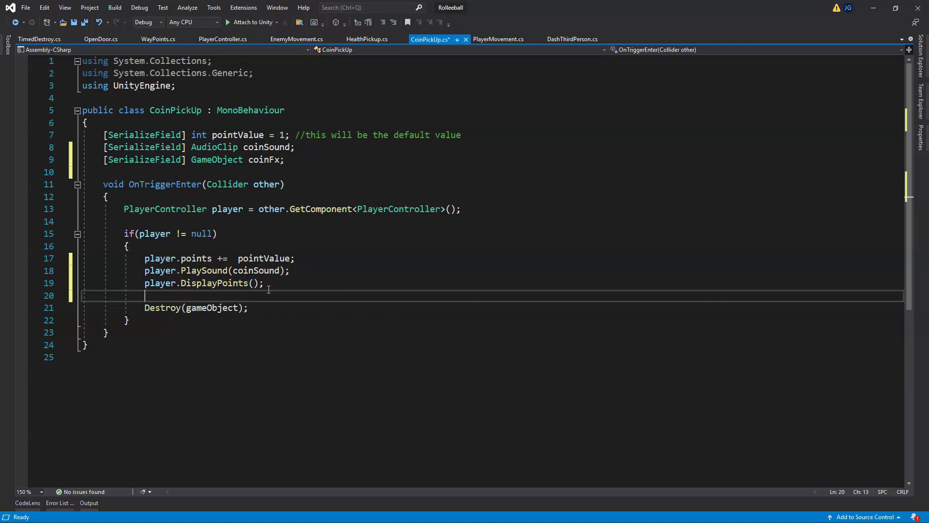
- Write Instantiate(coinFx, transform.position, transform.rotation); on the new line before Destroy
text(Instant)
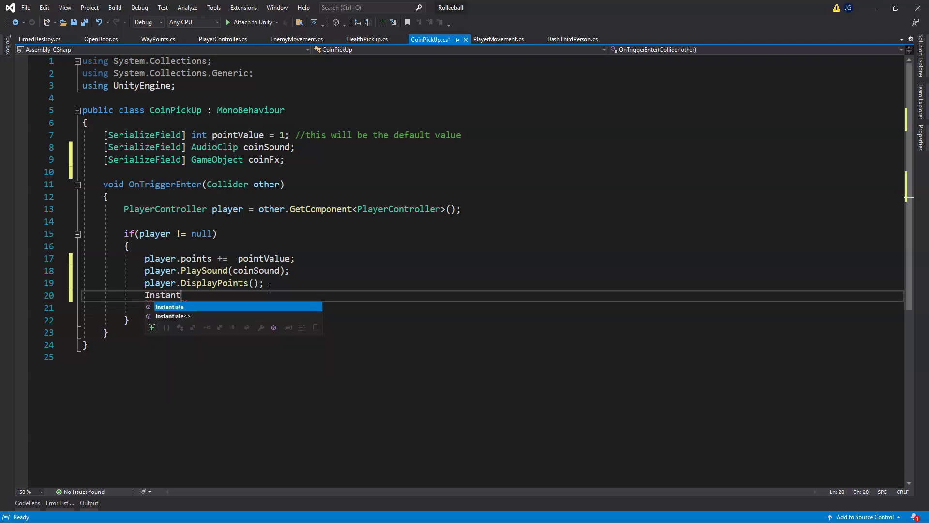
key(Tab)
text(= )
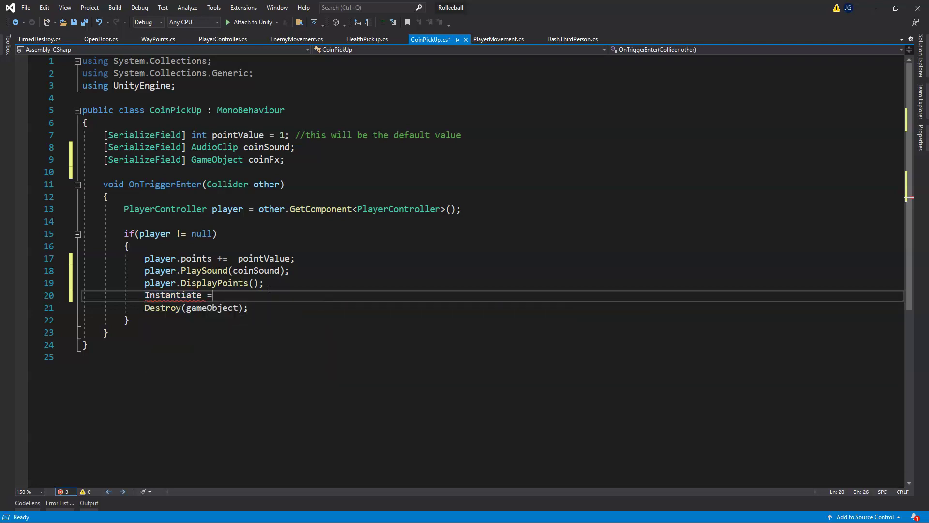
text(()
text(coin)
key(Tab)
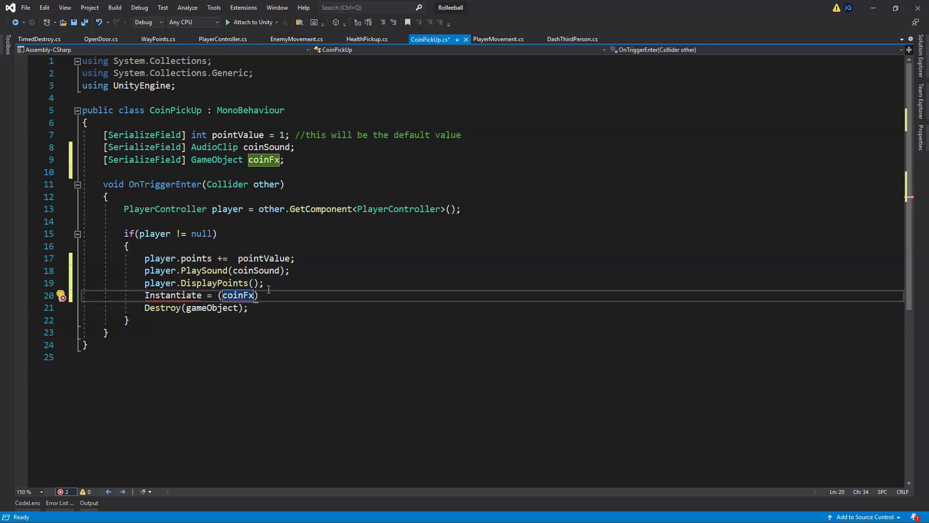
text(, trans)
key(Tab)
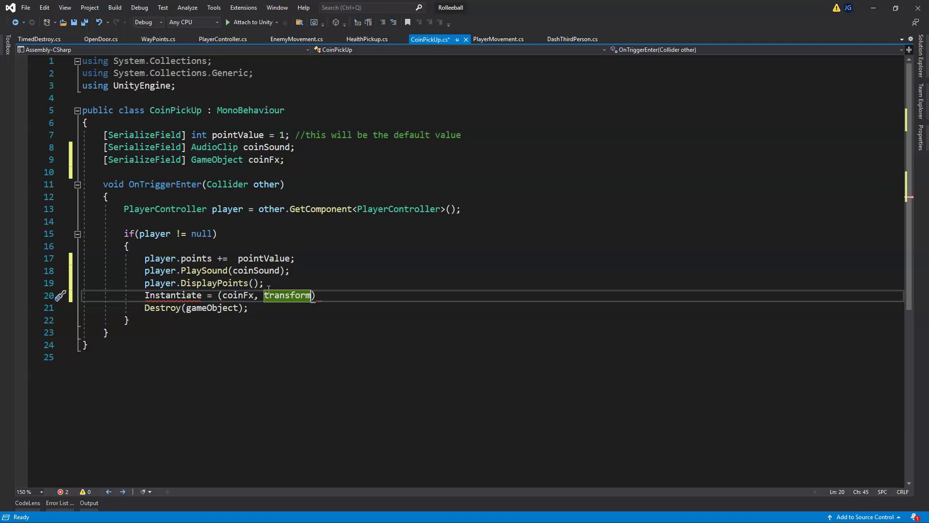
text(,)
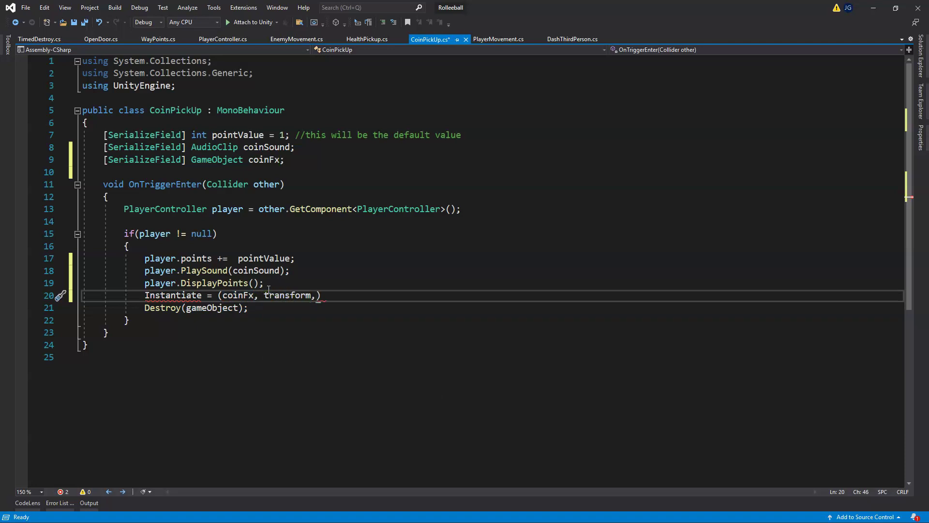
text(p)
key(BackSpace)
key(BackSpace)
text(.po)
key(Tab)
text(, t)
text(rans)
key(Tab)
text(.rota)
key(Tab)
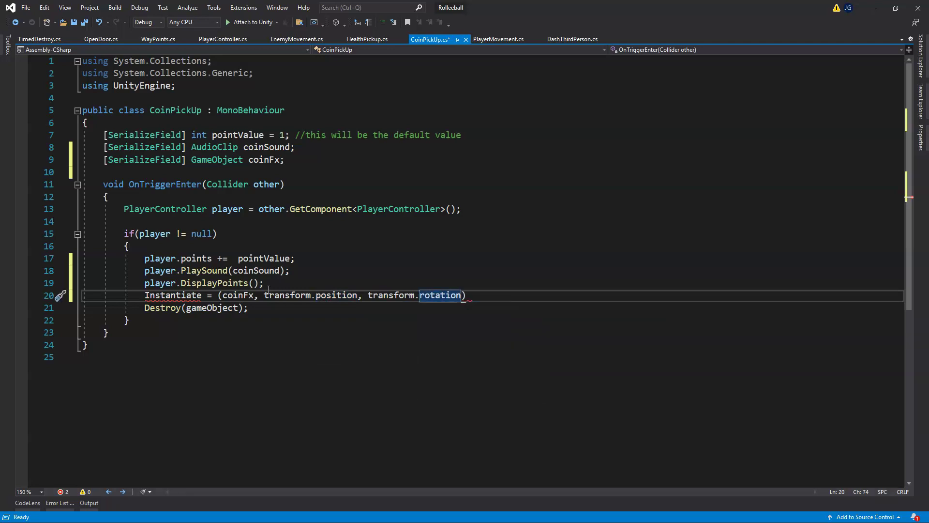
text();)
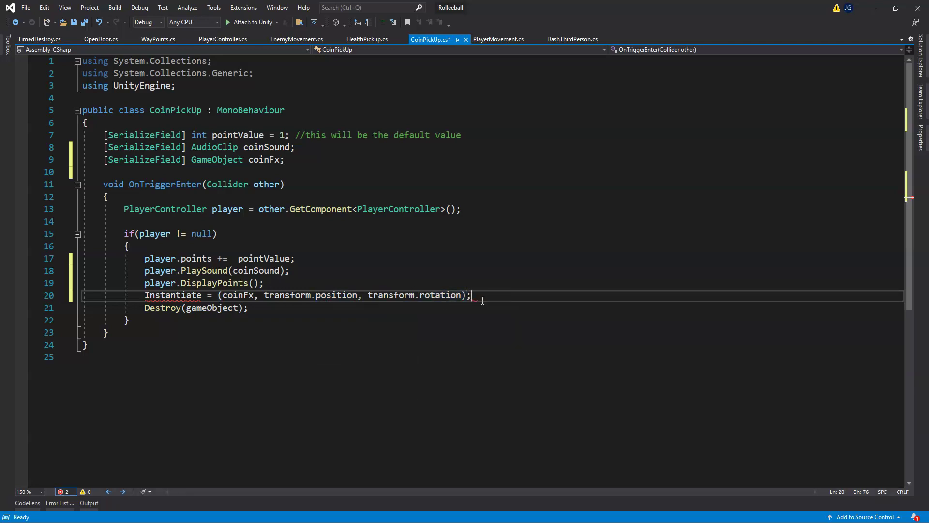
- Check the error on Instantiate and start an assignment at the beginning of that line
click(166, 295)
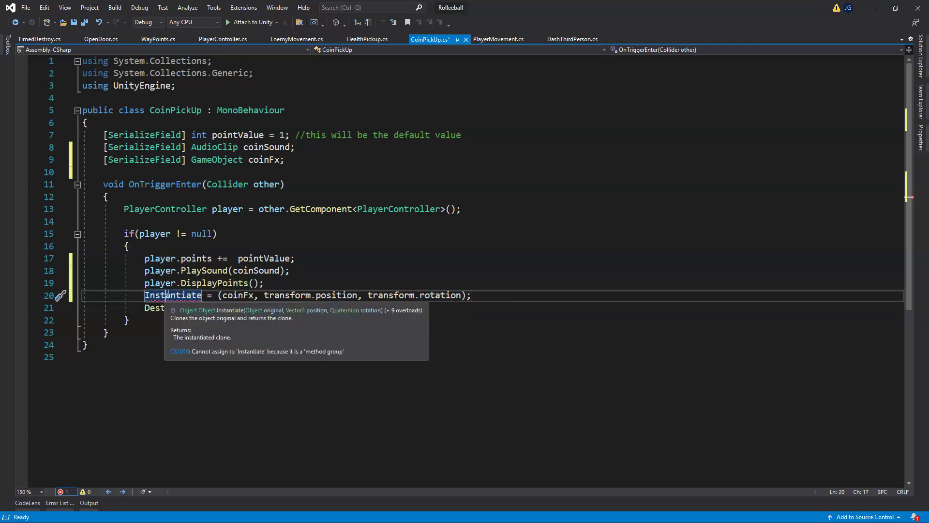
key(Home)
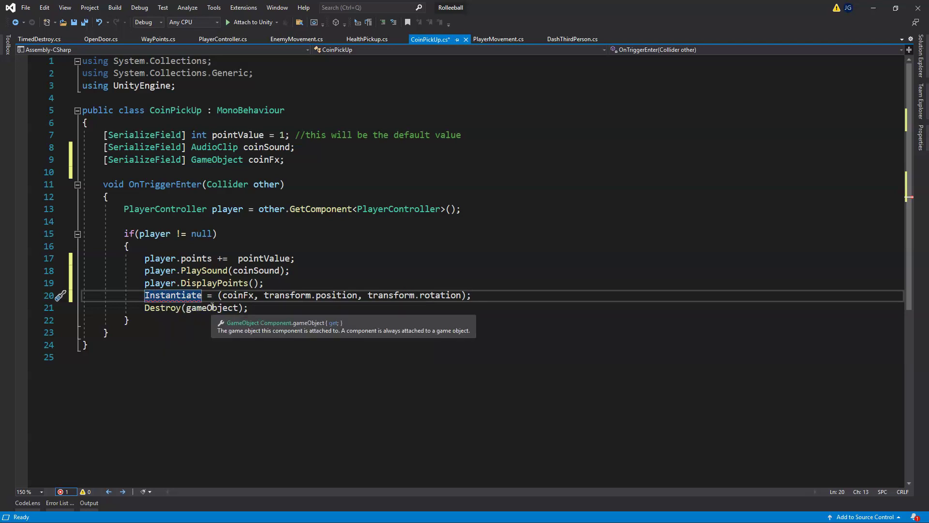
text(=)
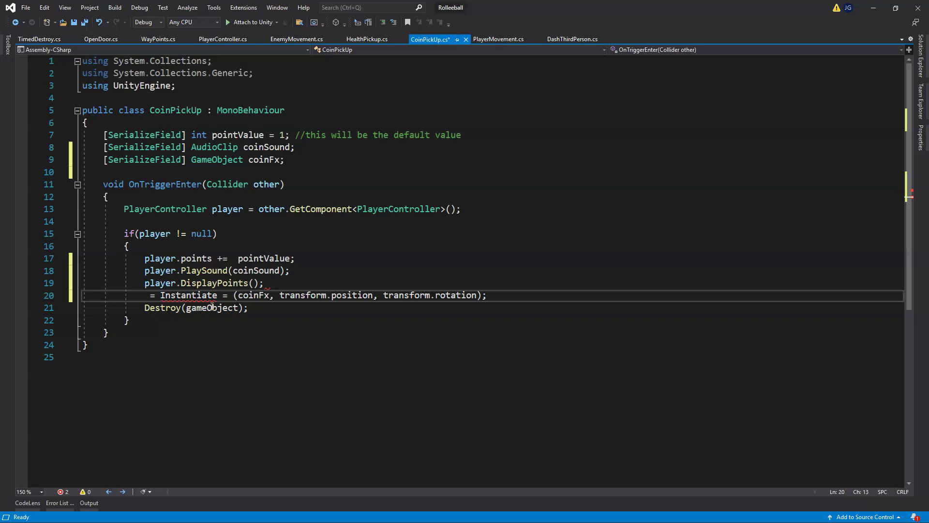
- Declare the result as GameObject coinFxClone and save CoinPickUp.cs
text(GameObject  )
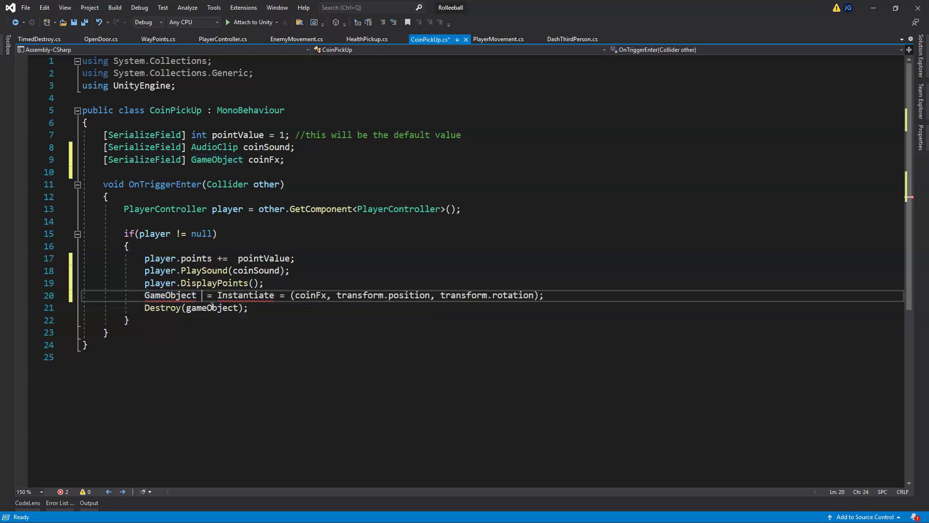
text(c)
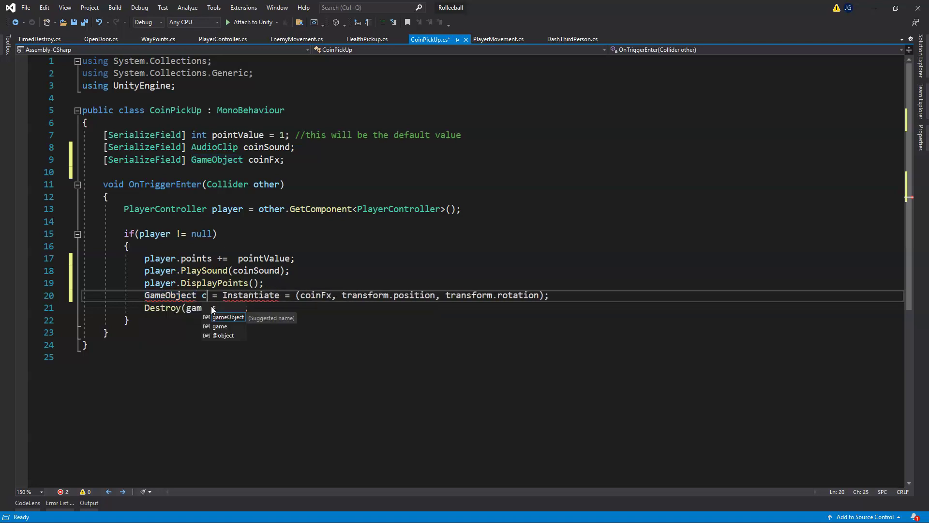
text(oinFxClon)
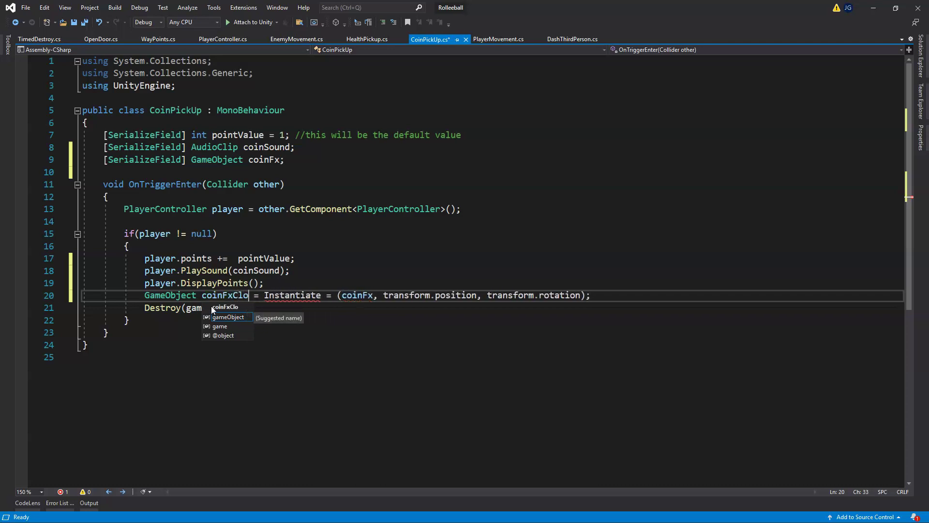
text(e)
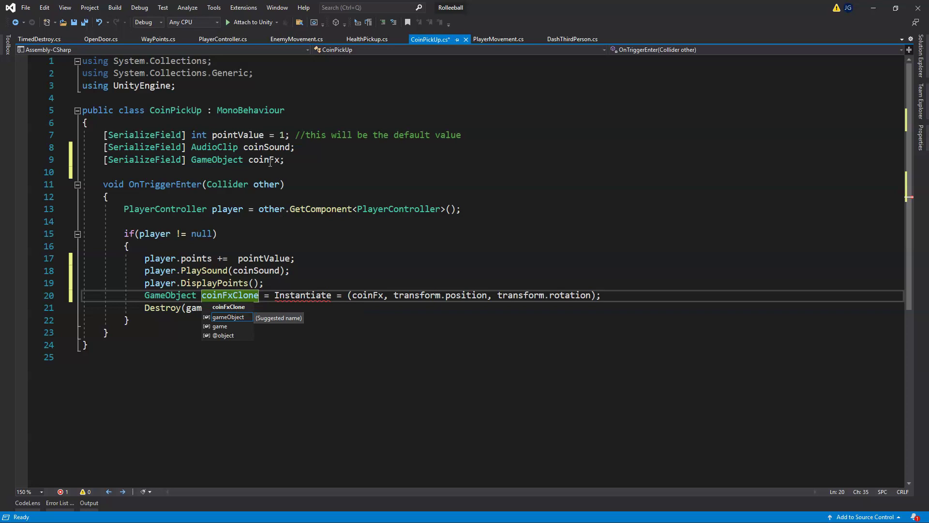
click(263, 162)
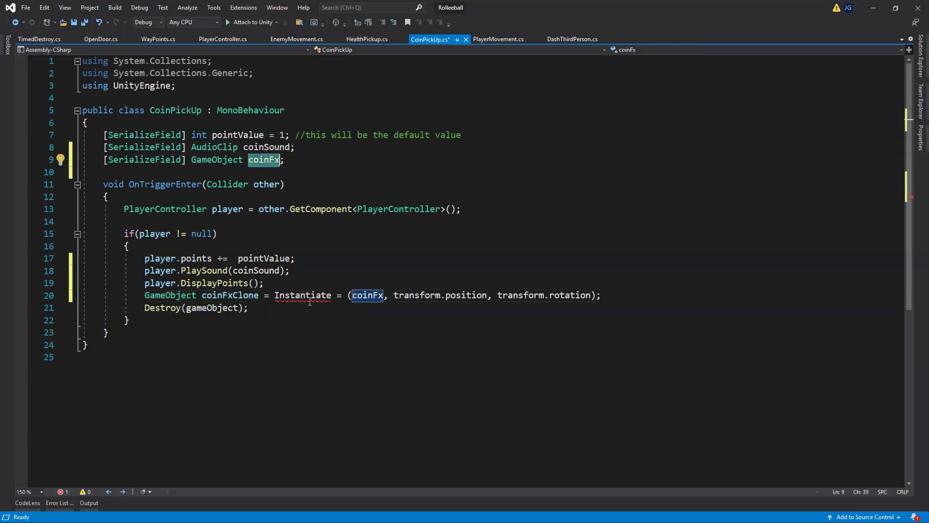
click(257, 295)
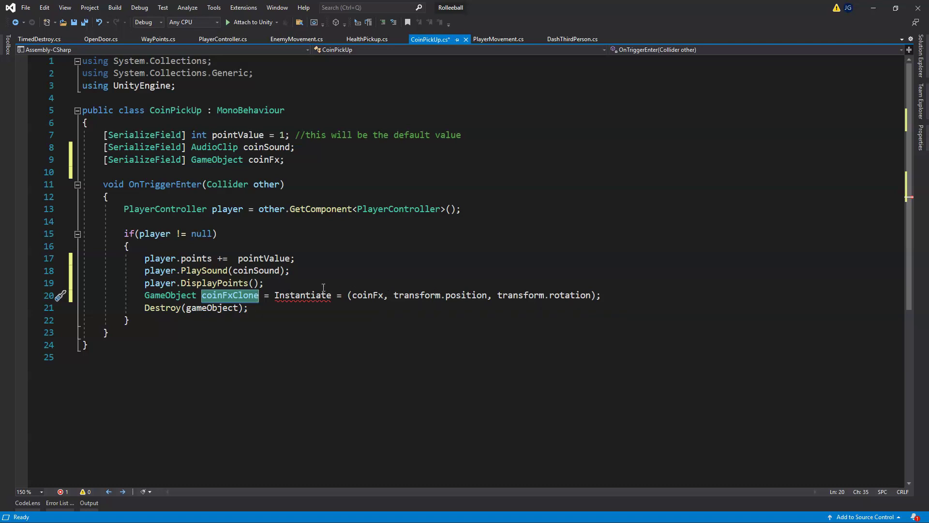
click(626, 301)
key(ctrl+s)
- Delete the stray '=' after Instantiate so line 20 compiles, then save the script
click(304, 295)
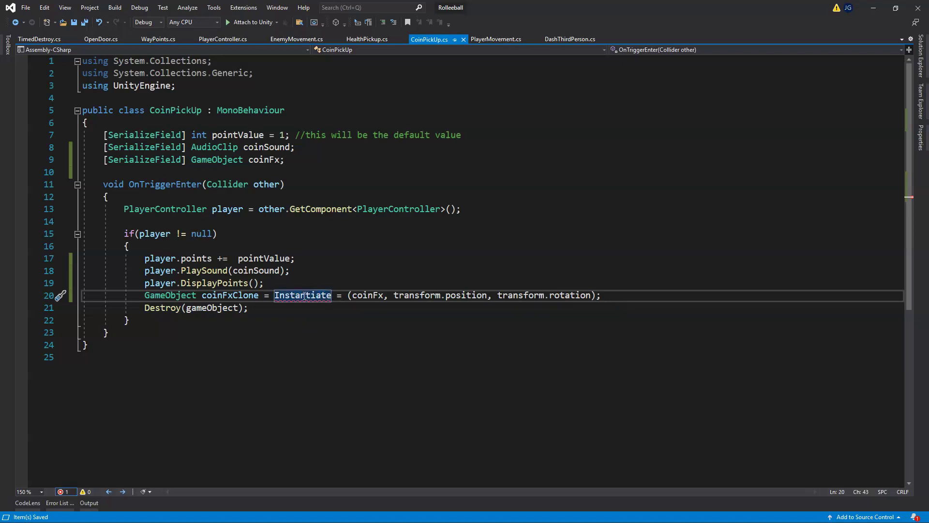
mouse_move(309, 295)
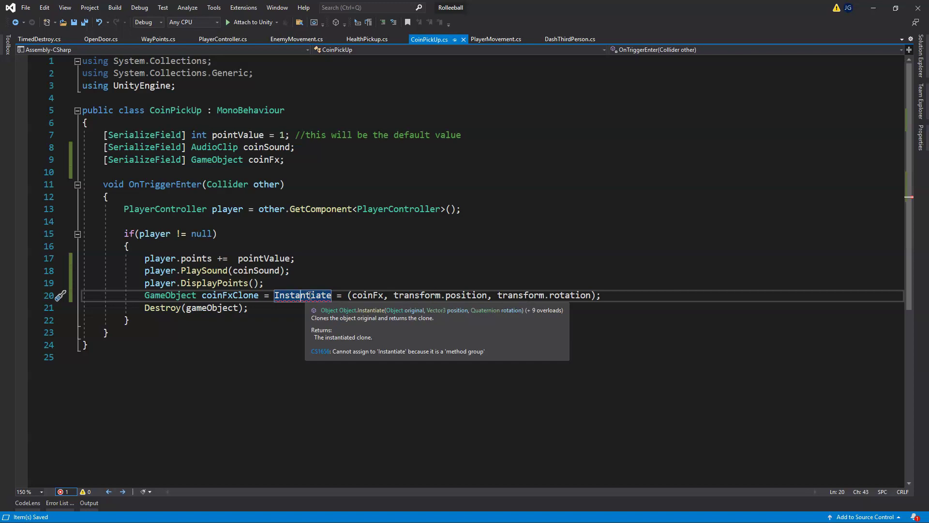
click(341, 297)
key(BackSpace)
key(BackSpace)
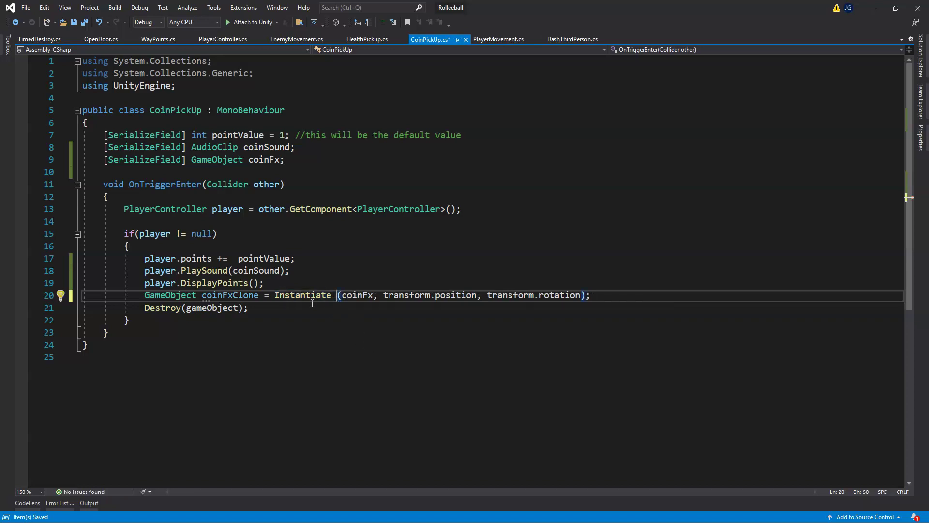
click(354, 295)
click(222, 295)
click(621, 296)
key(ctrl+s)
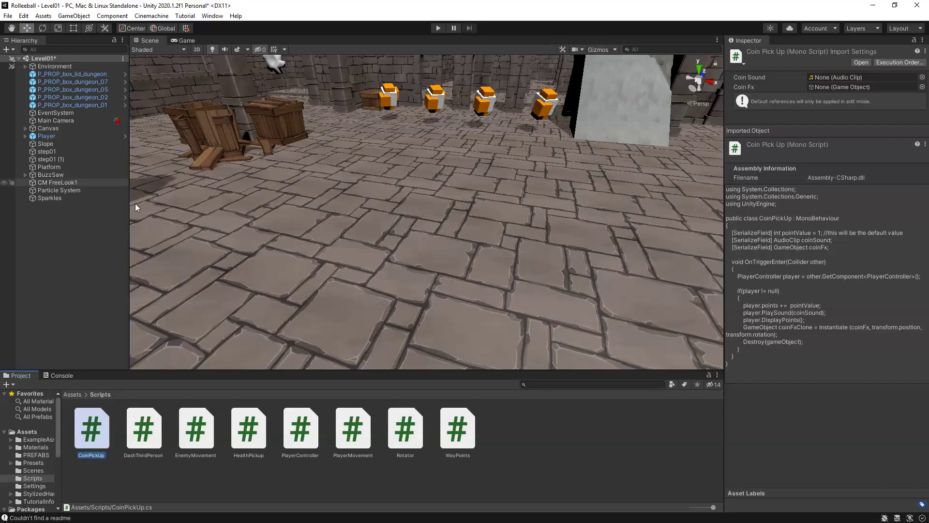
- Select the CoinPickUp prefab in PREFABS and set its Coin Fx reference to None
click(38, 456)
click(92, 426)
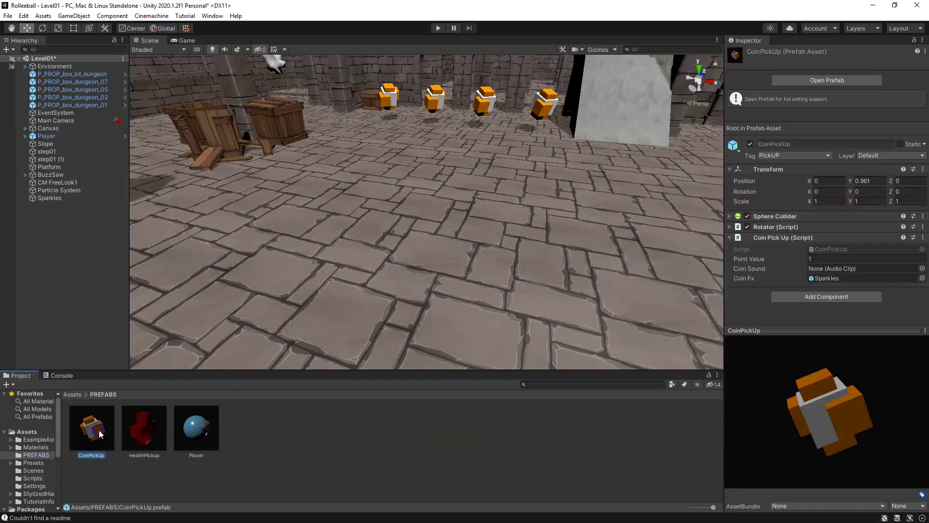
click(922, 278)
scroll(678, 286, up, 5)
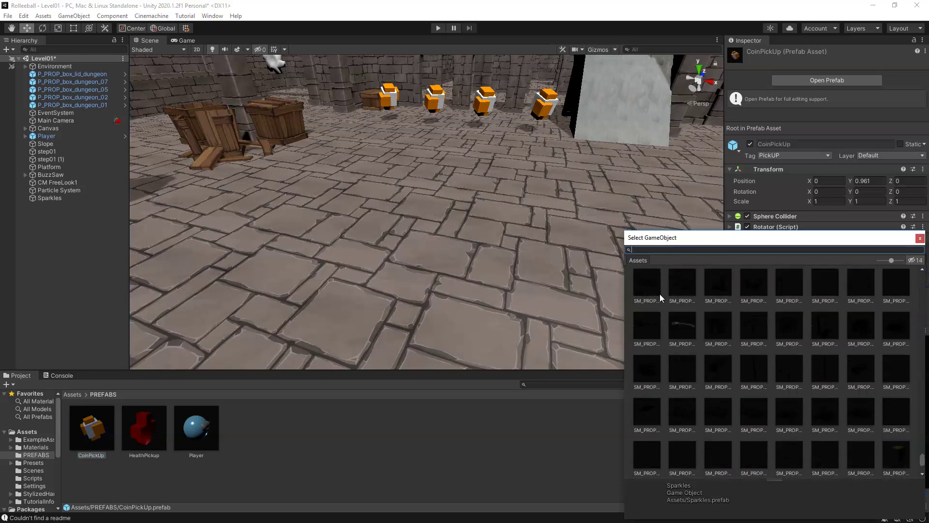
scroll(670, 294, up, 5)
scroll(669, 293, up, 5)
scroll(670, 293, up, 5)
double_click(646, 286)
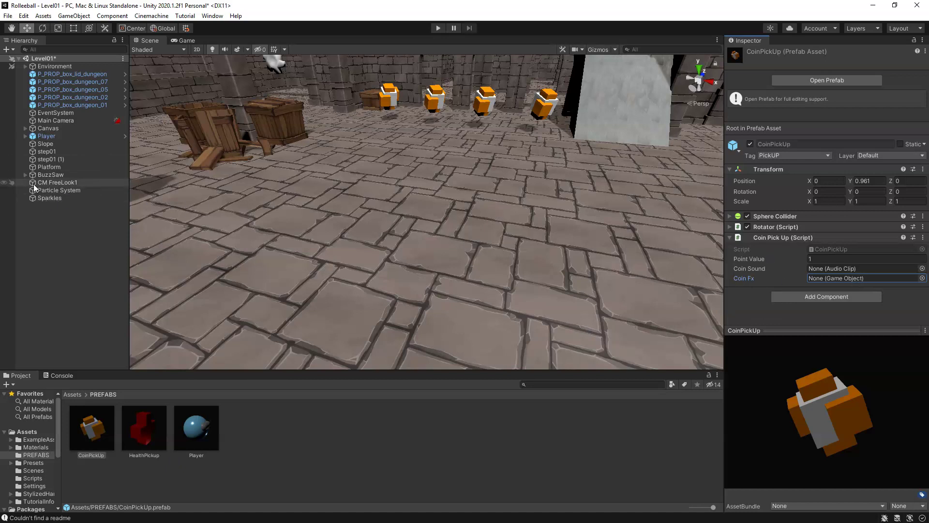
- Turn the scene's Sparkles object into a prefab in PREFABS and delete it from the Hierarchy
mouse_move(49, 198)
mouse_down()
mouse_move(307, 493)
mouse_move(310, 465)
mouse_up()
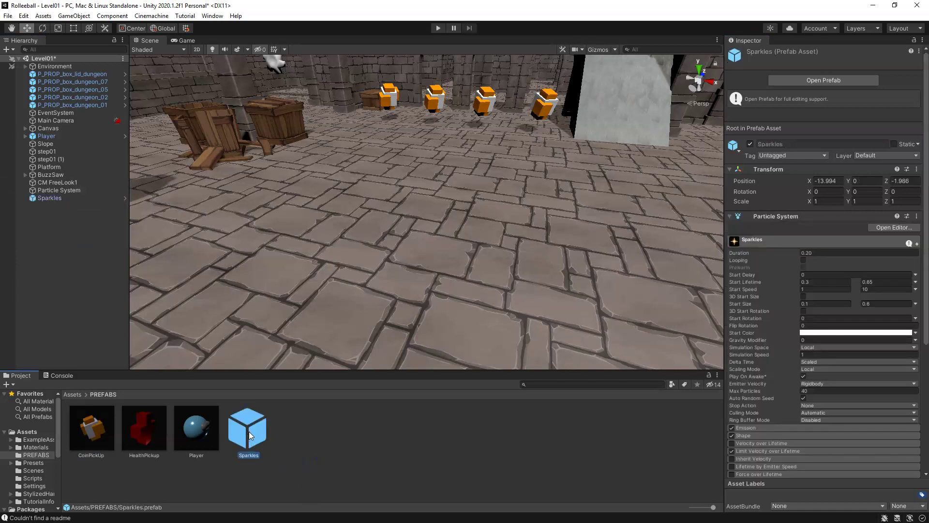
ctrl+click(250, 438)
click(250, 438)
click(76, 259)
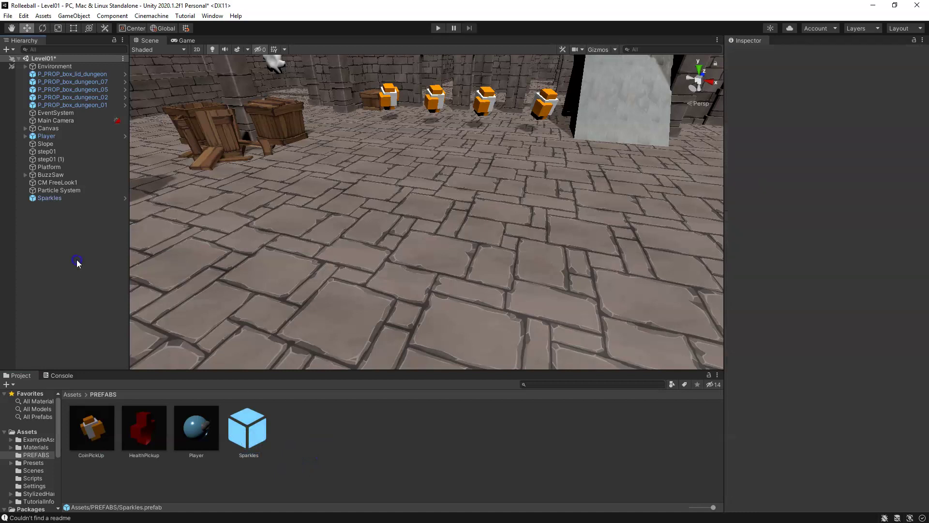
click(52, 198)
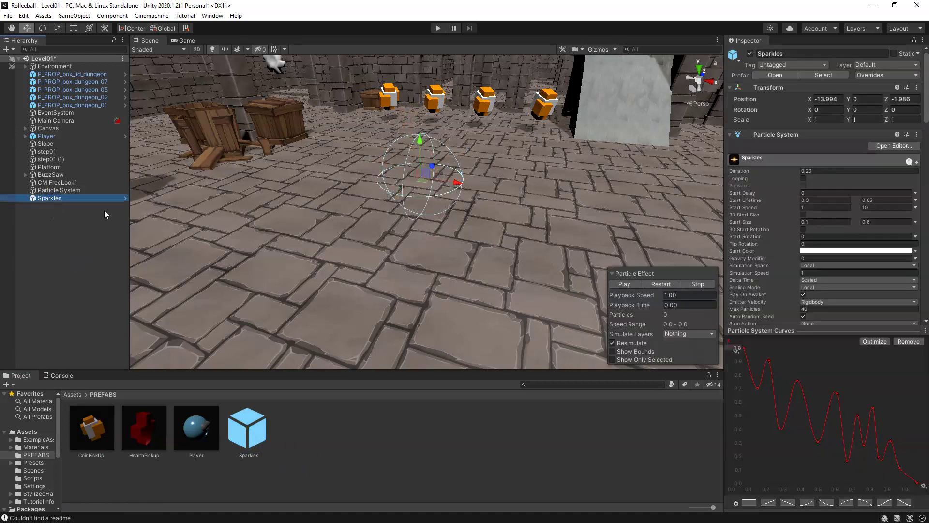
key(Delete)
- Assign the Sparkles prefab to the CoinPickUp prefab's Coin Fx slot
click(244, 427)
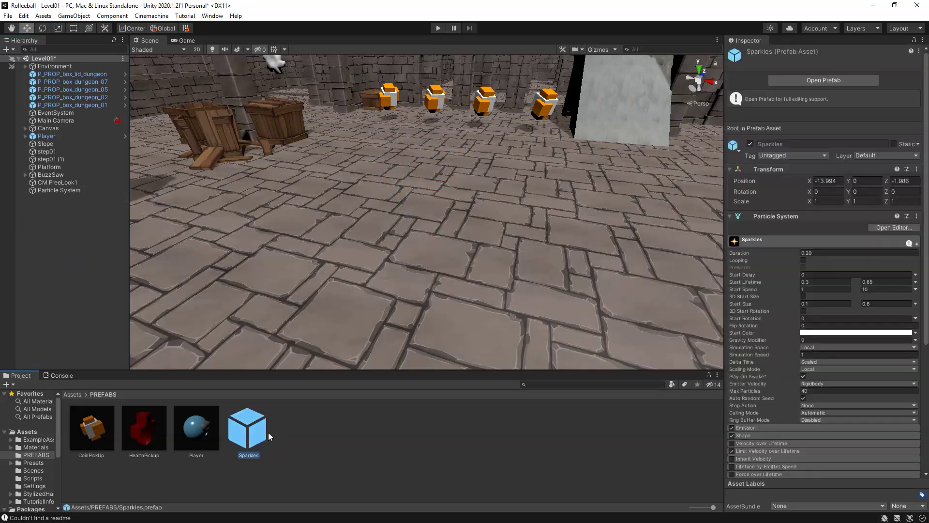
click(91, 435)
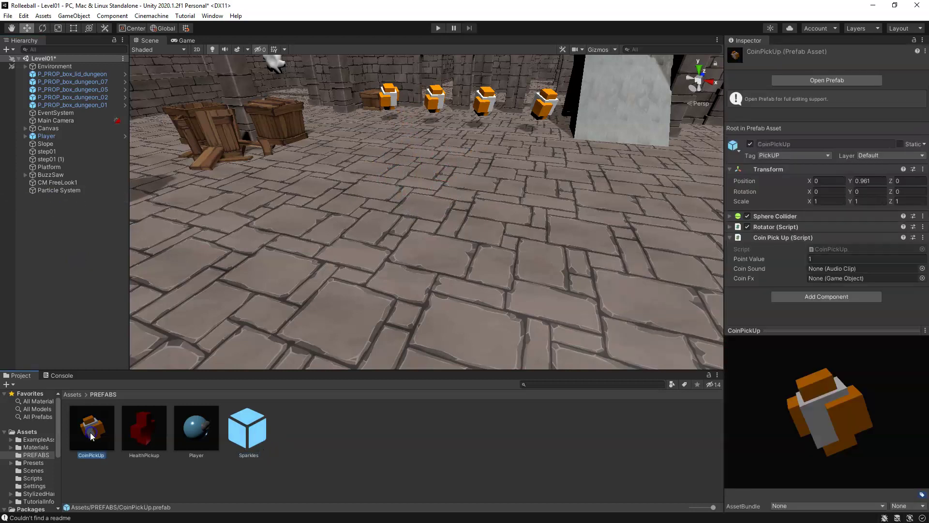
drag(238, 434, 839, 283)
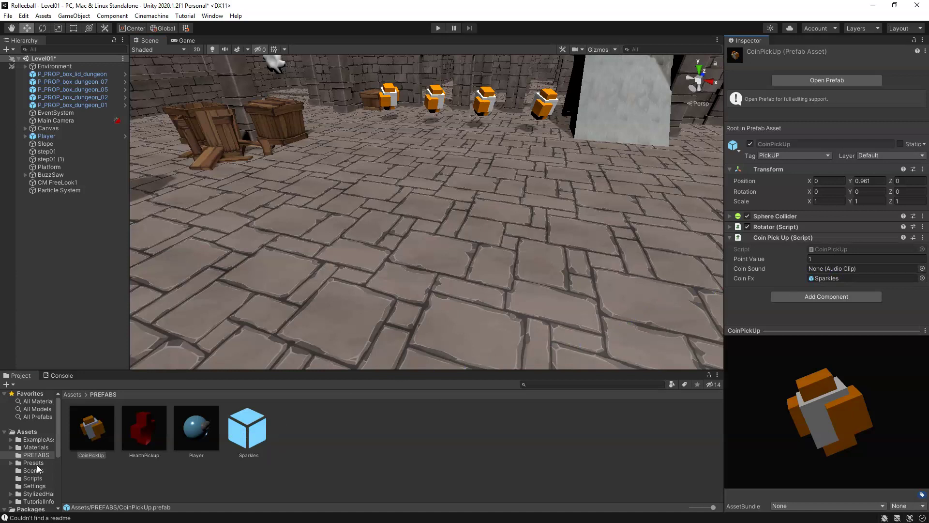
click(32, 478)
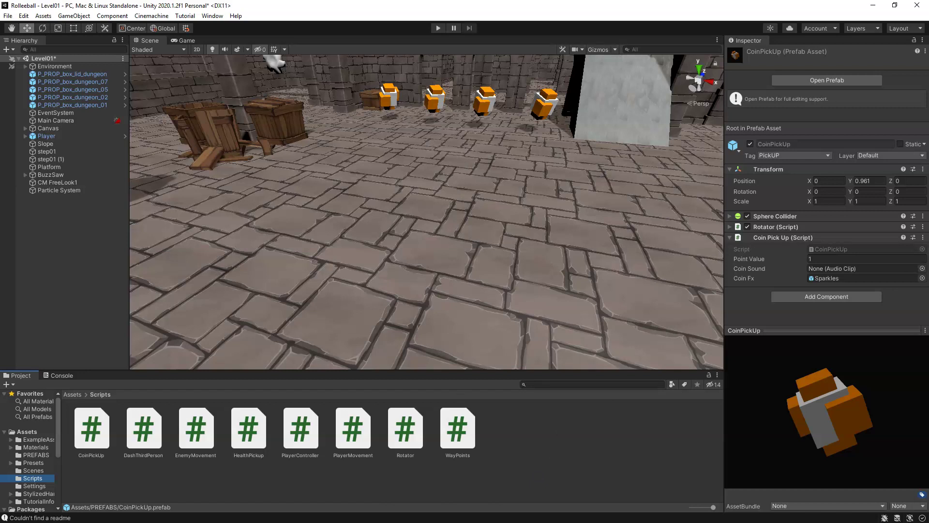
- Create a C# script named TimedDestroy in Scripts and open it in Visual Studio
right_click(539, 455)
mouse_move(591, 197)
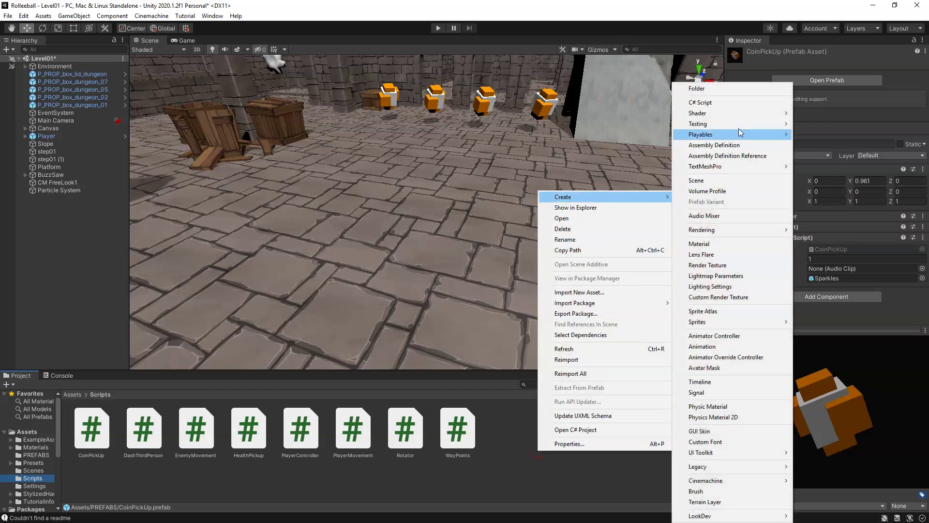
click(731, 102)
text(Ti)
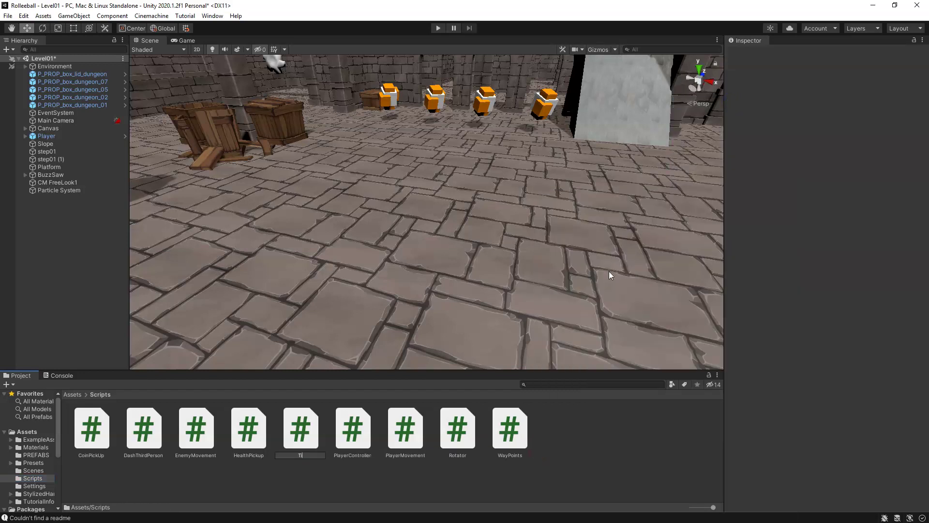
text(medDestroy)
key(Return)
double_click(457, 439)
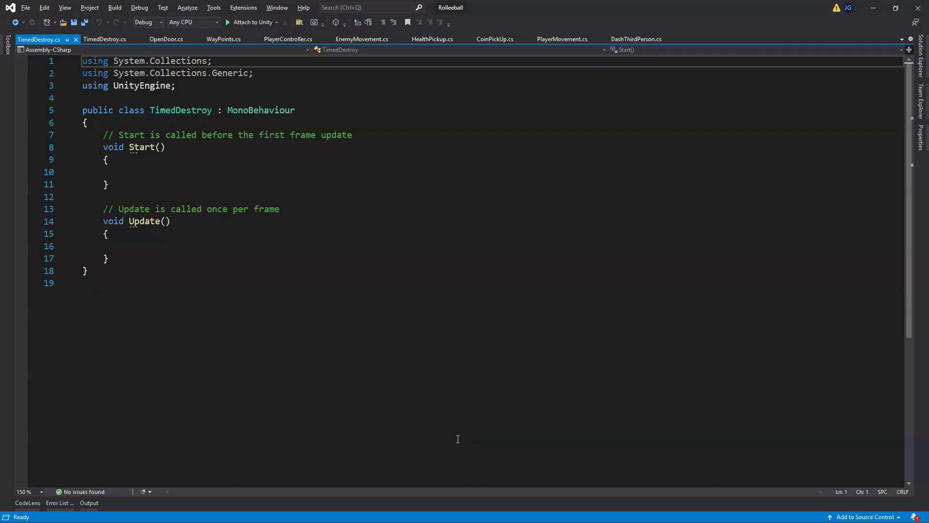
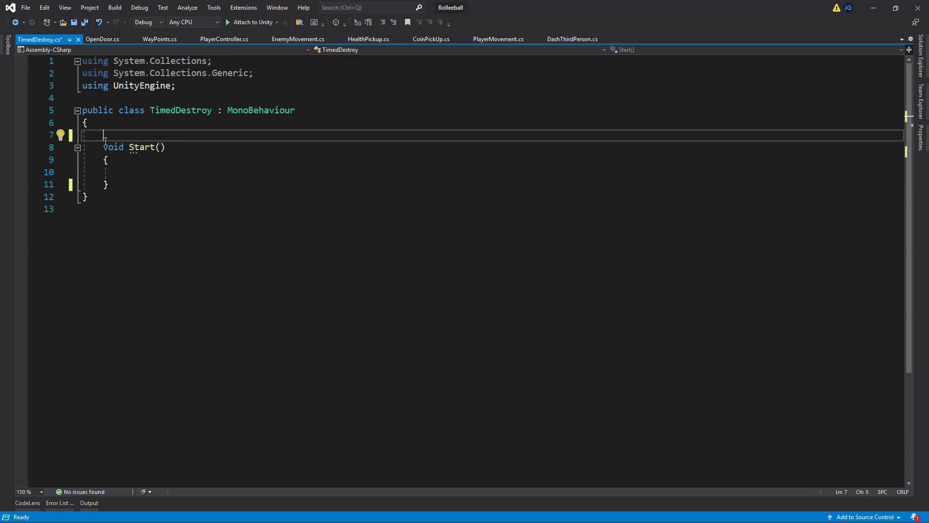
- Declare '[SerializeField] int destroyTime = 5;' on line 7 of the TimedDestroy class
text([Ser)
key(Tab)
key(Right)
text(indexer)
key(BackSpace)
key(BackSpace)
key(BackSpace)
text(i)
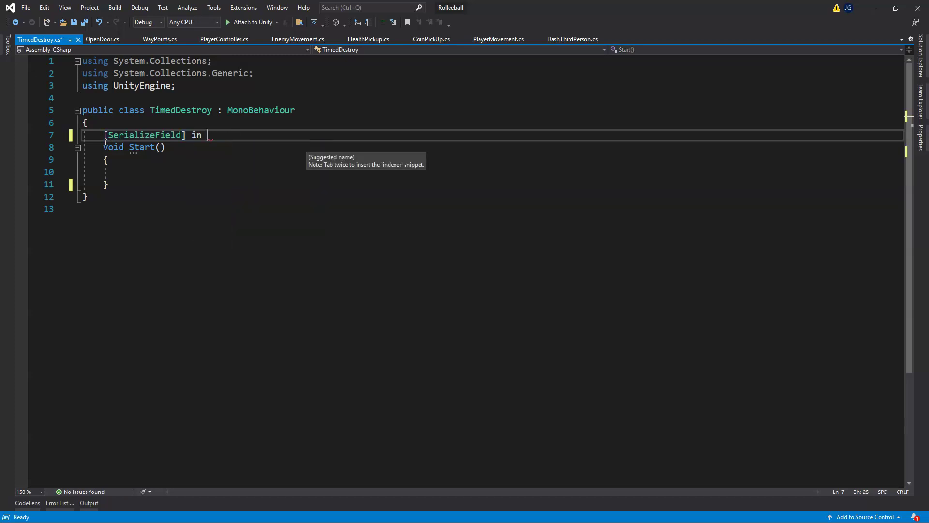
text(nt )
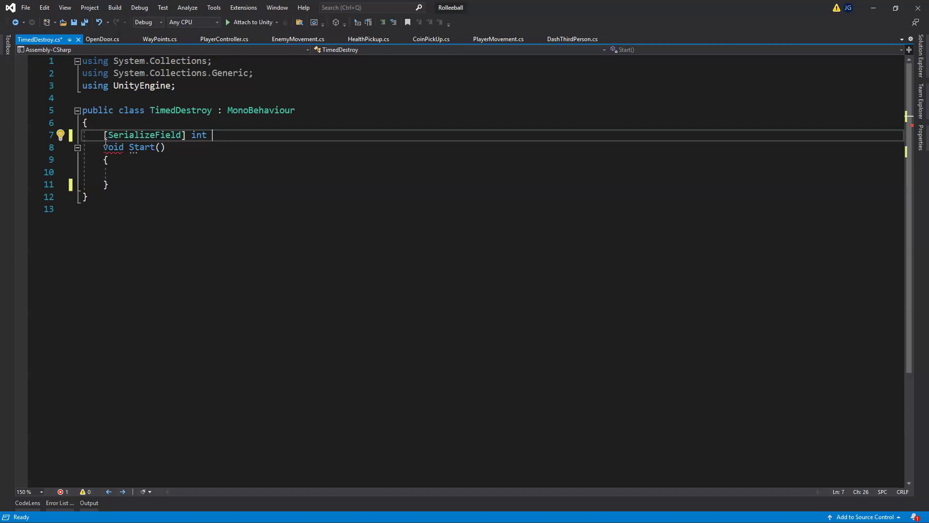
text(destroyTime = )
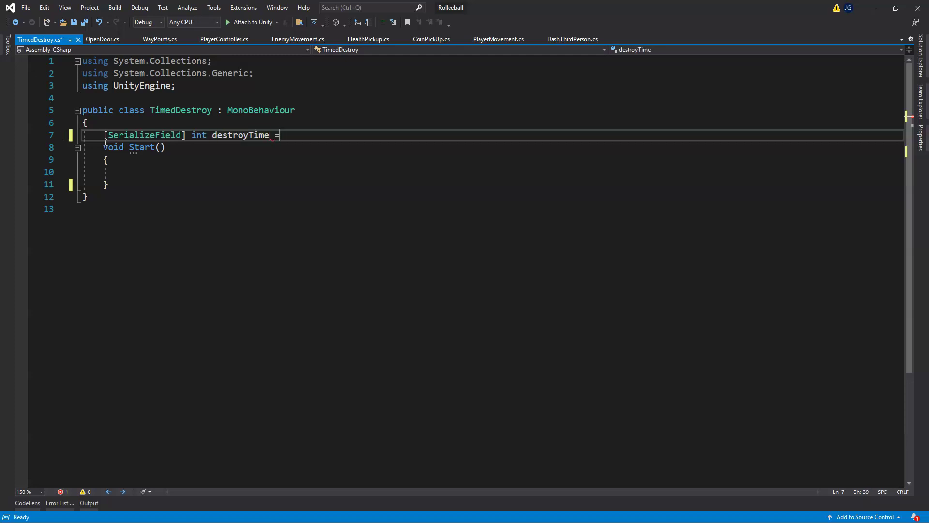
text(5;)
key(Return)
key(Up)
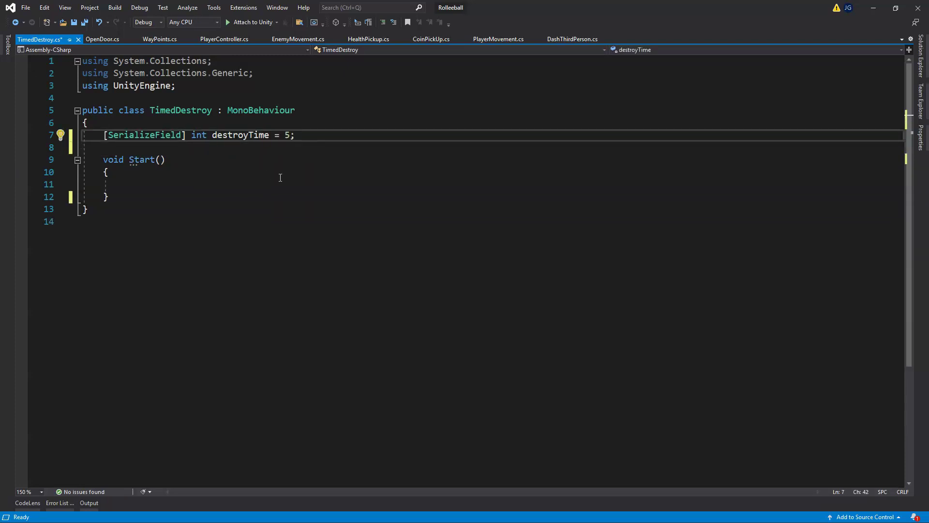
- Begin a Destroy call inside the empty Start method
click(196, 184)
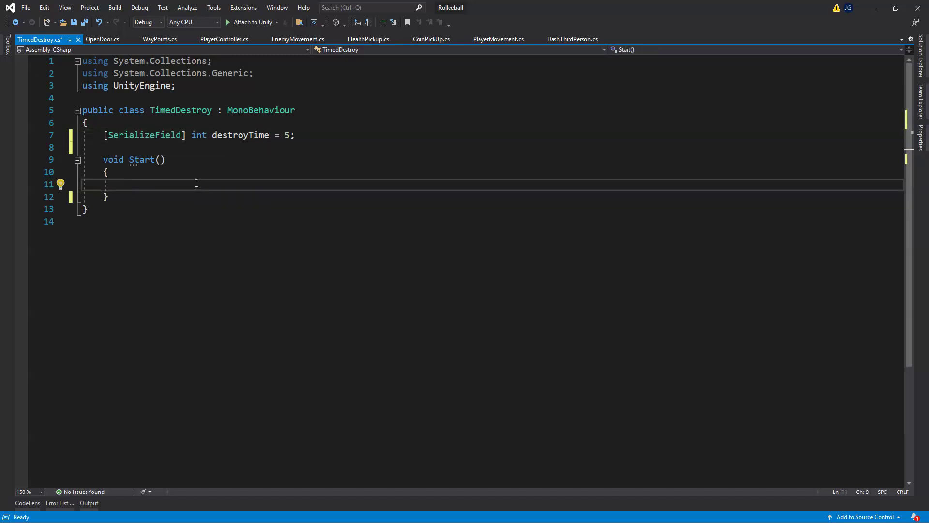
text(Destory)
key(BackSpace)
key(BackSpace)
key(BackSpace)
text(ro)
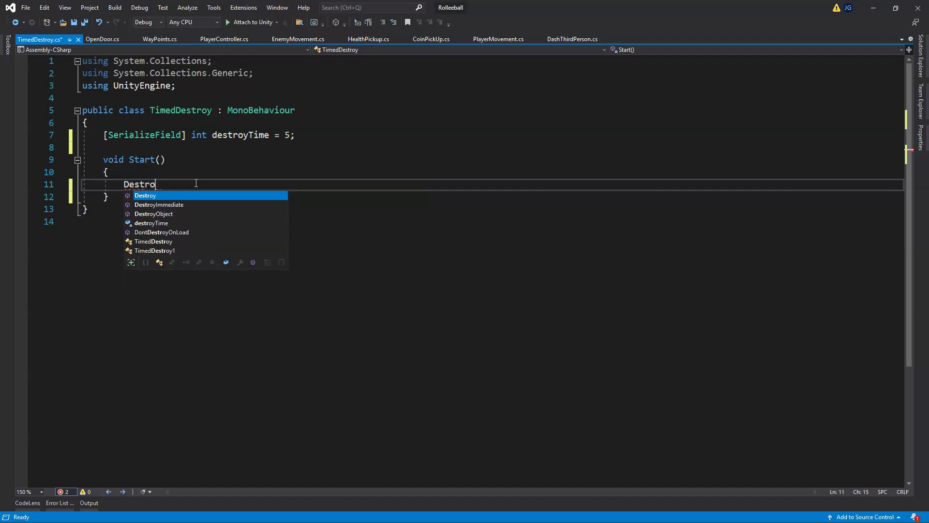
text(y)
key(Escape)
double_click(196, 184)
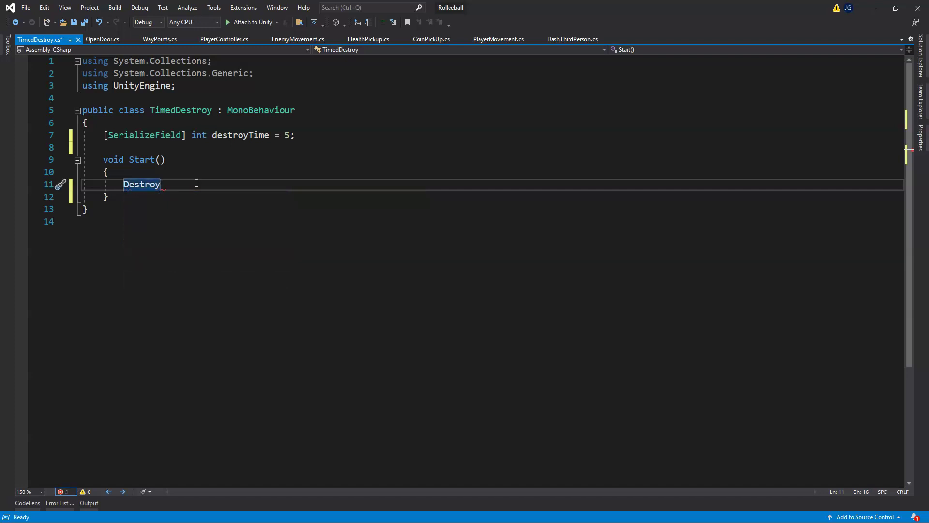
- Complete it as 'Destroy(gameObject, destroyTime);' and save TimedDestroy.cs
text(()
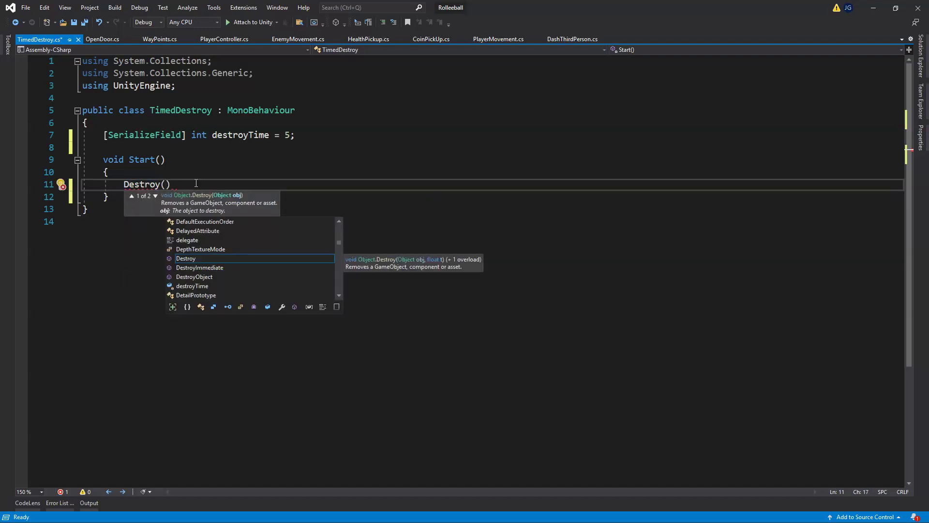
text(gameO)
key(Tab)
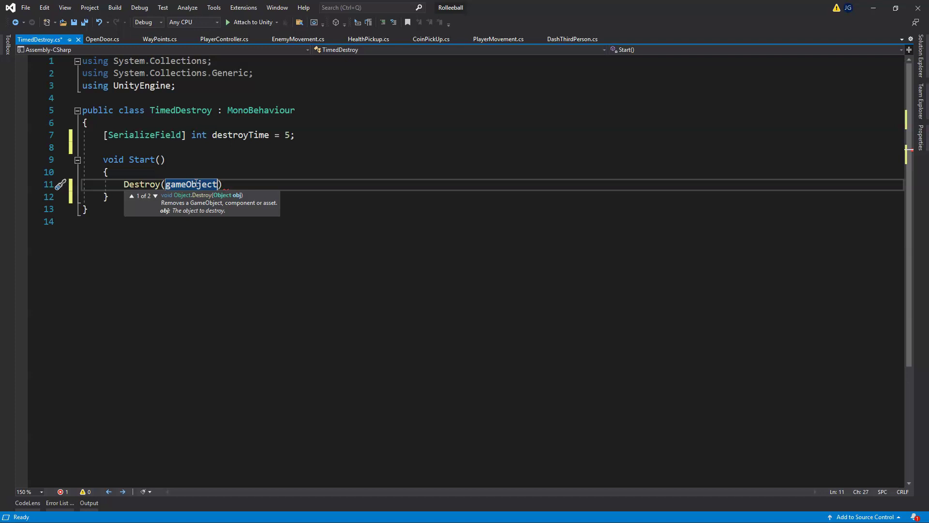
text(, )
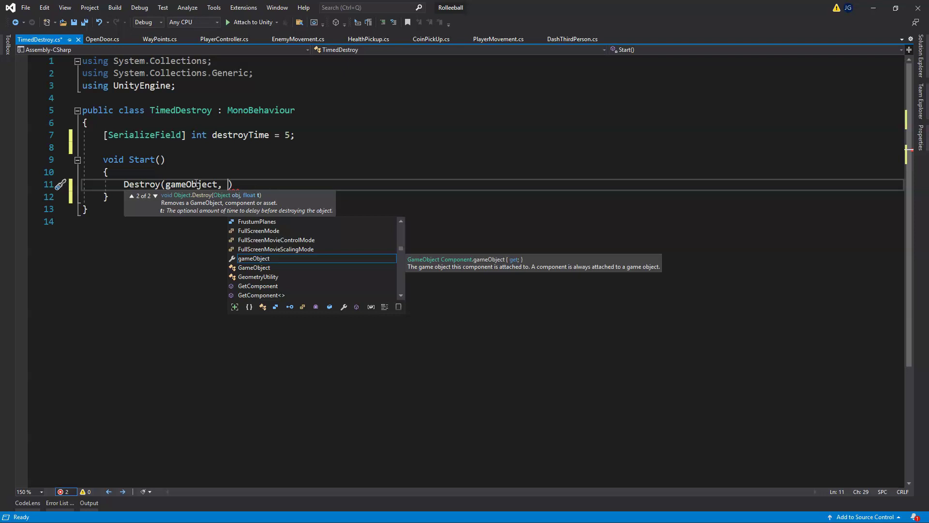
text(dest)
key(Tab)
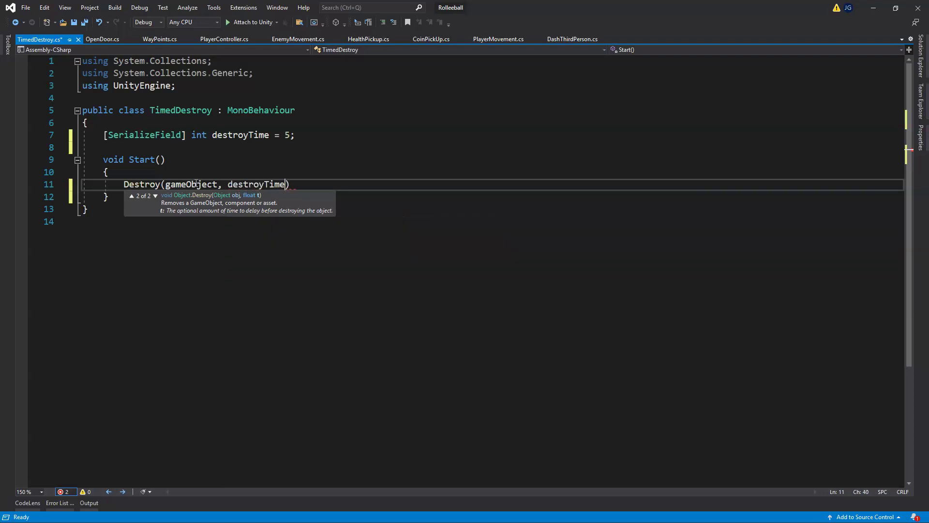
click(298, 183)
text(;)
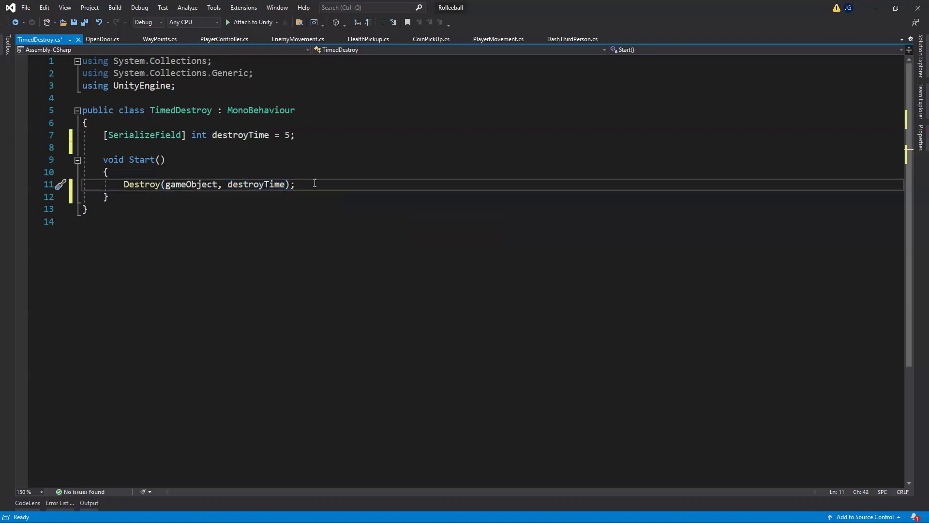
key(ctrl+s)
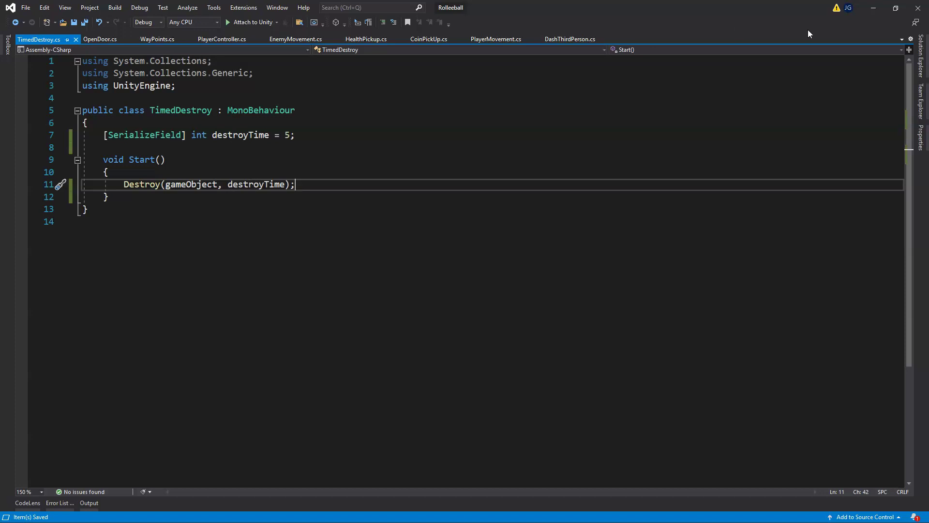
- Return to Unity and move the Sparkles prefab into the PREFABS folder
click(874, 10)
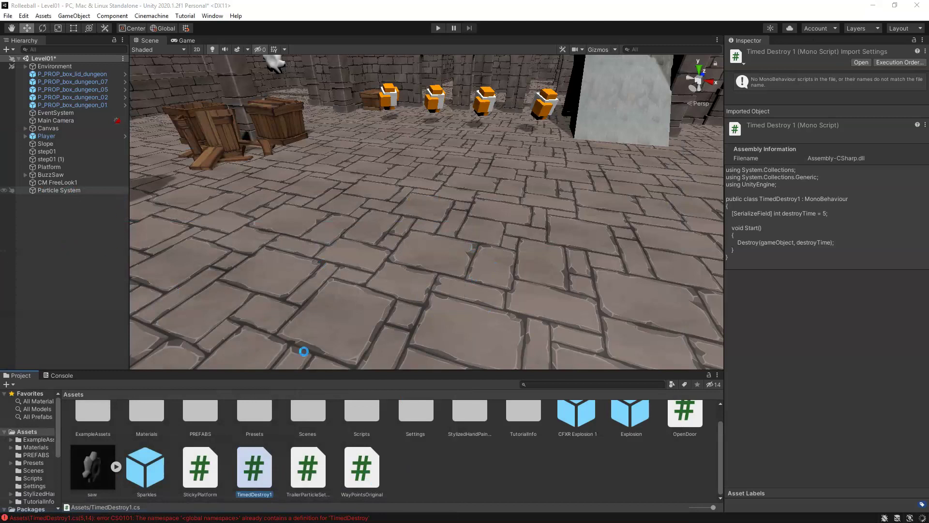
click(144, 471)
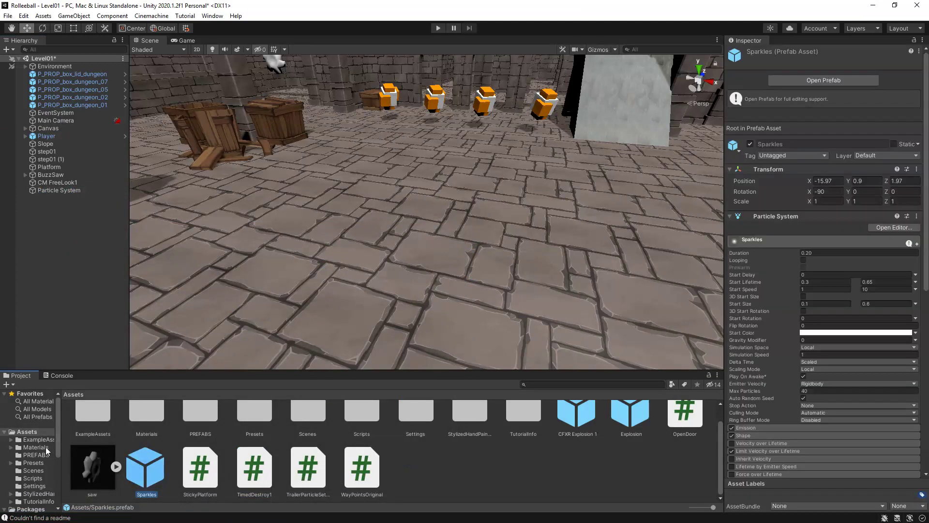
drag(37, 461, 36, 455)
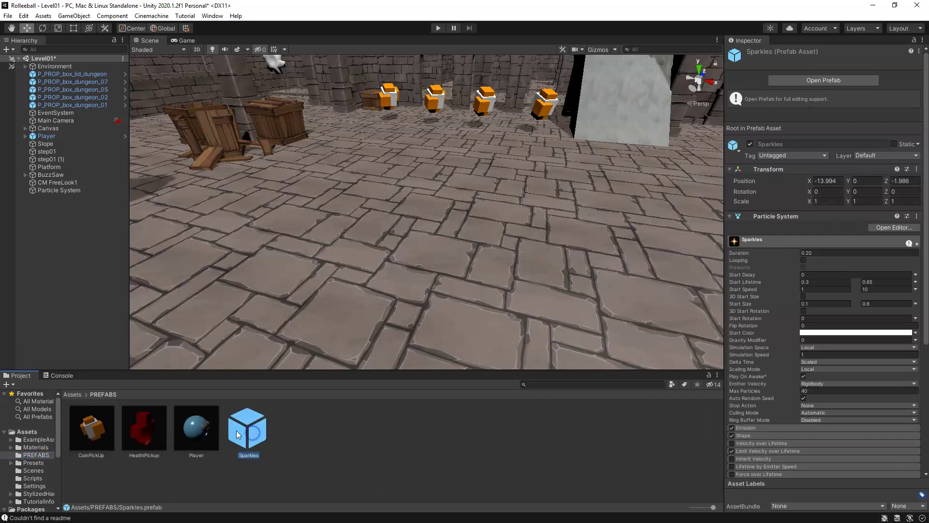
- Attach the TimedDestroy script from the Scripts folder to the Sparkles prefab
scroll(810, 426, down, 5)
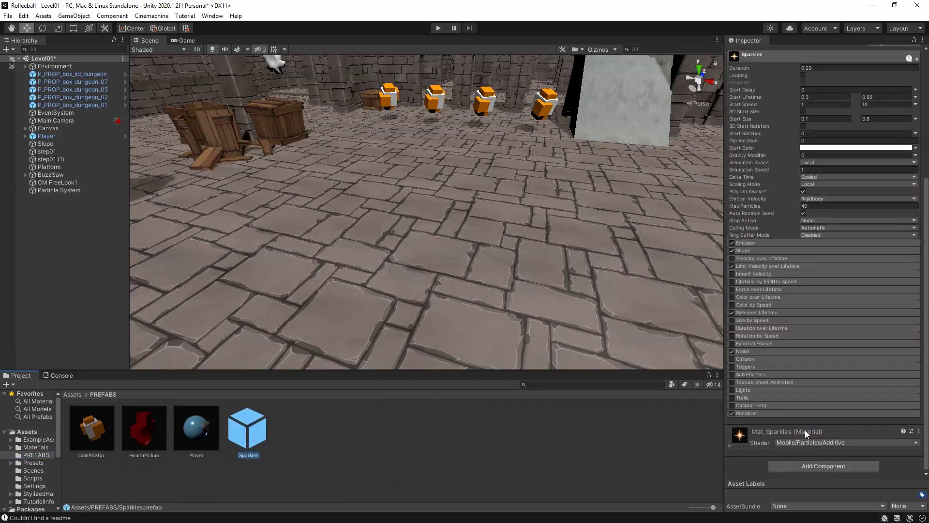
click(33, 479)
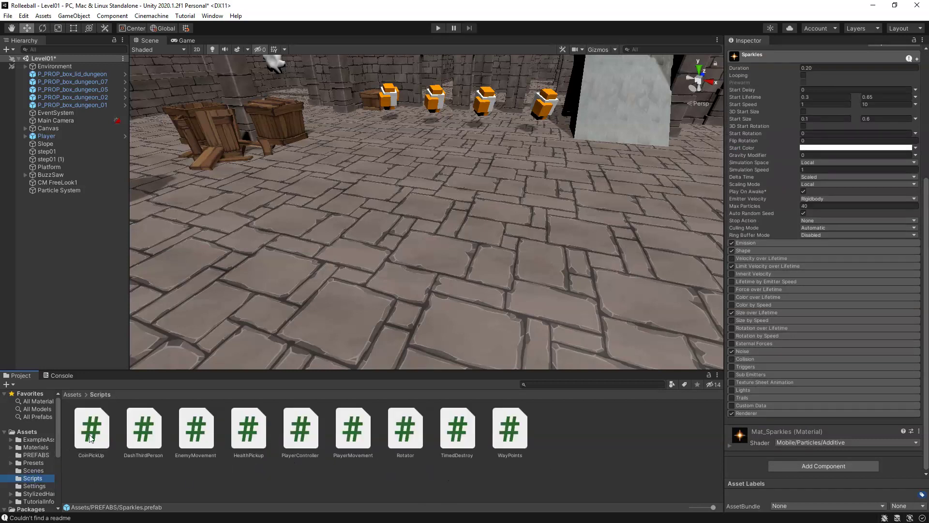
drag(468, 444, 903, 471)
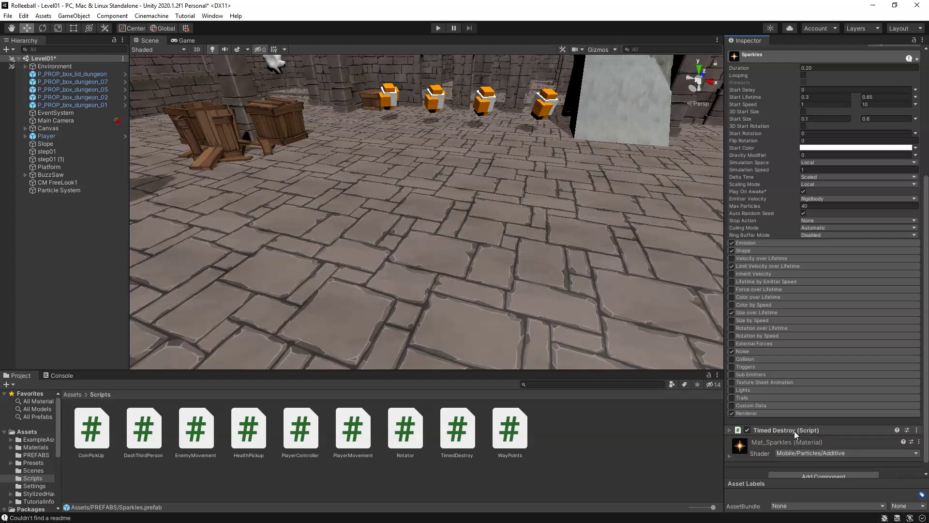
scroll(803, 392, up, 5)
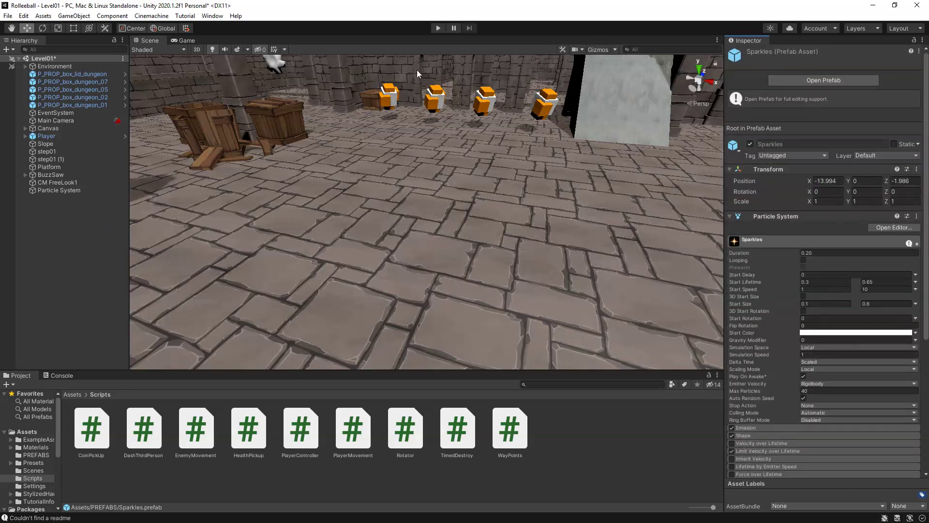
click(439, 31)
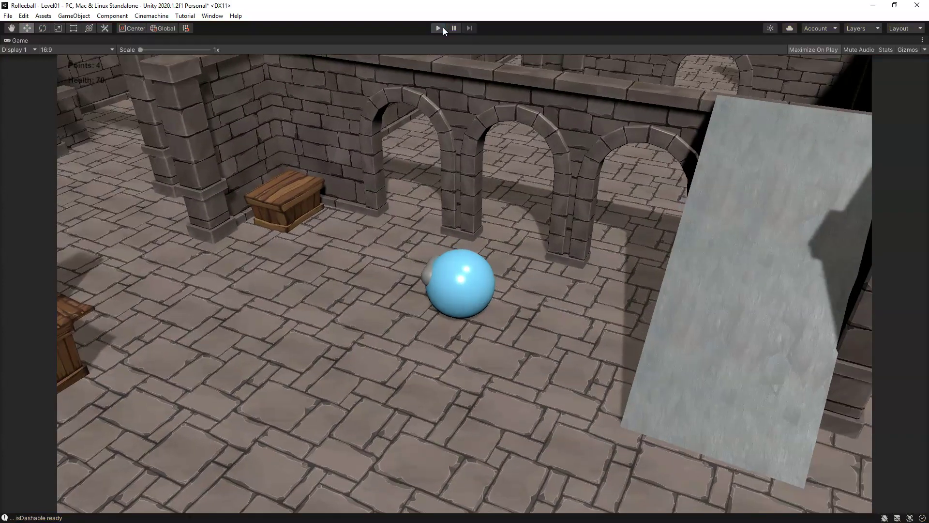
click(441, 27)
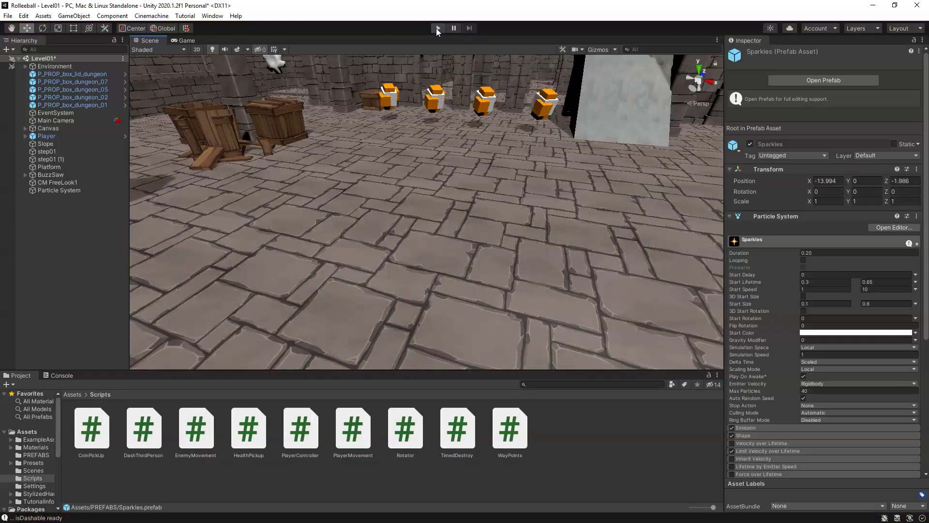